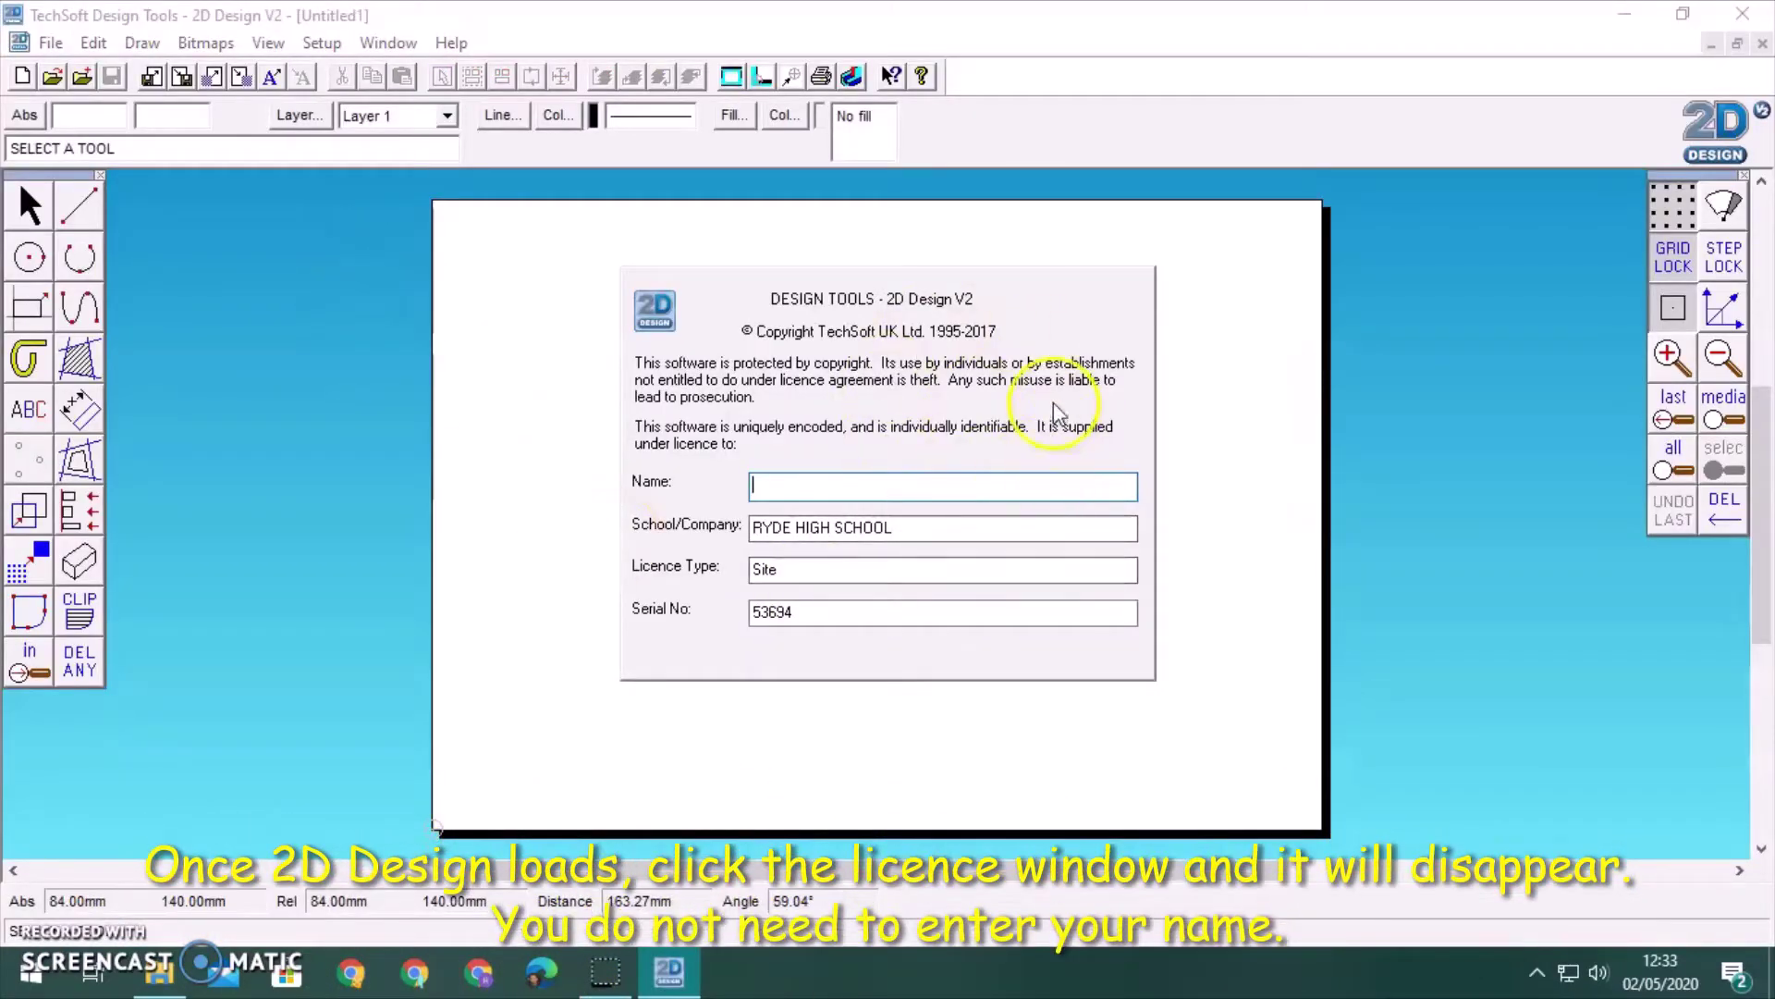
- Dismiss the licence window and switch the drawing layout to a user-defined size
click(1054, 404)
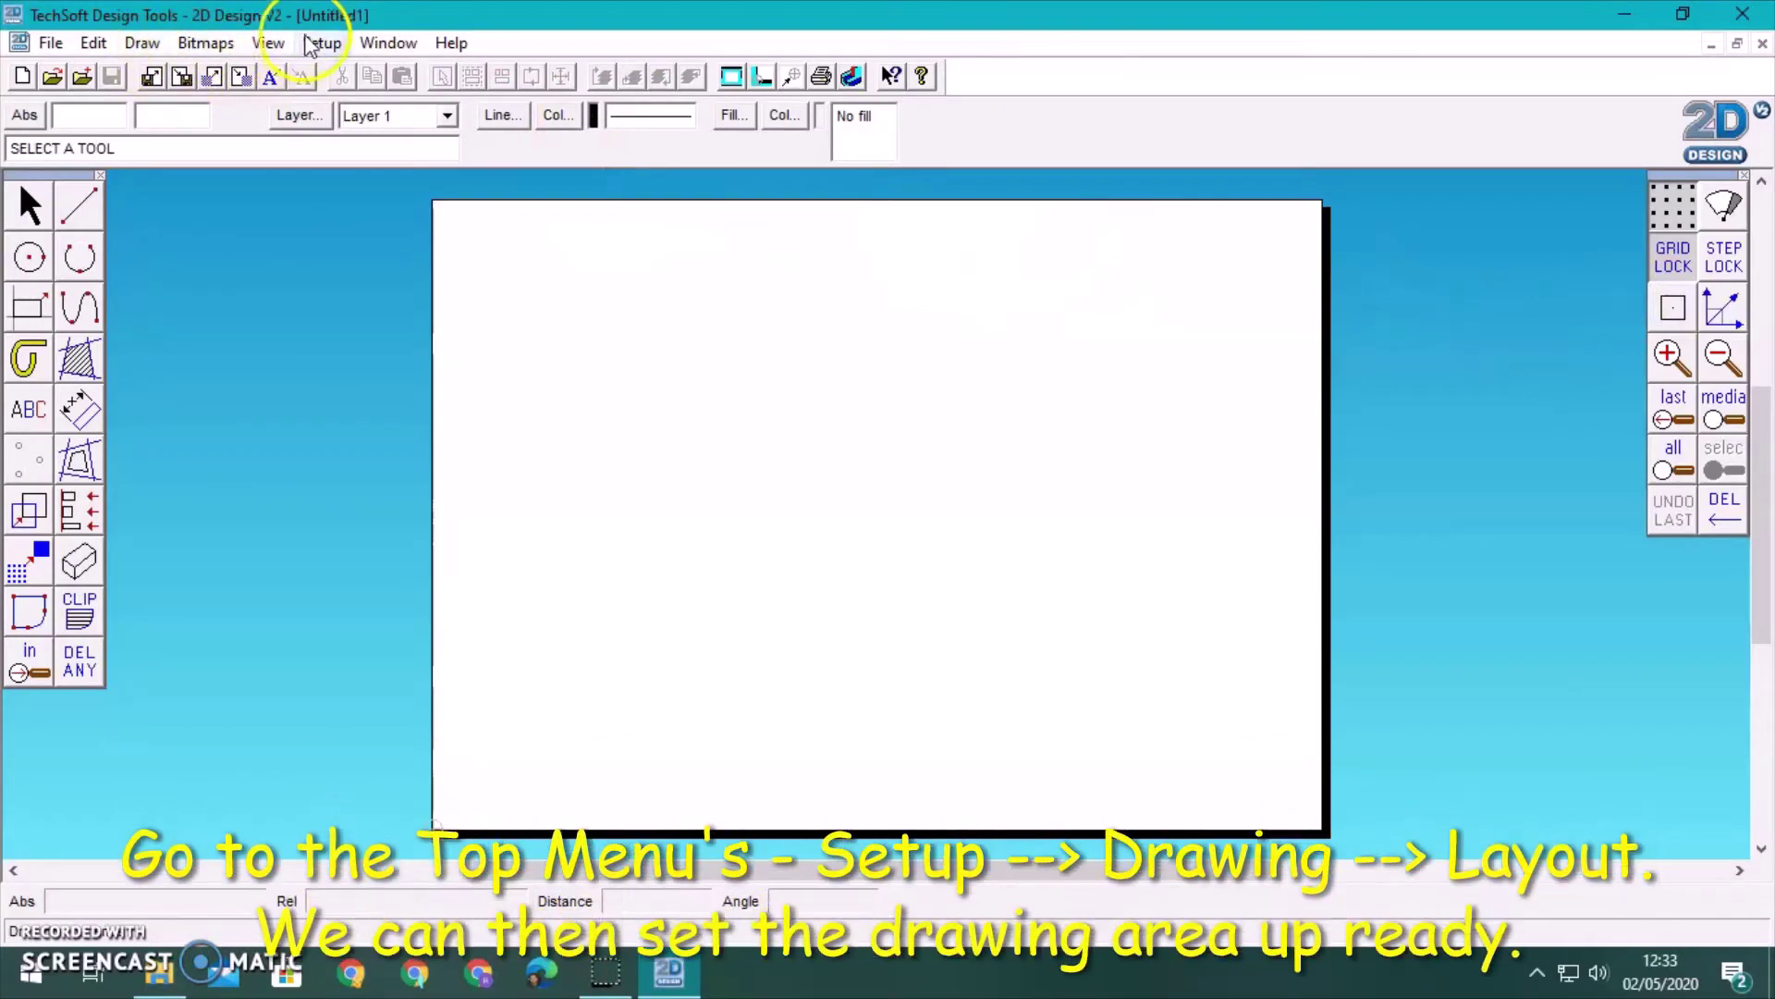
click(319, 44)
mouse_move(444, 72)
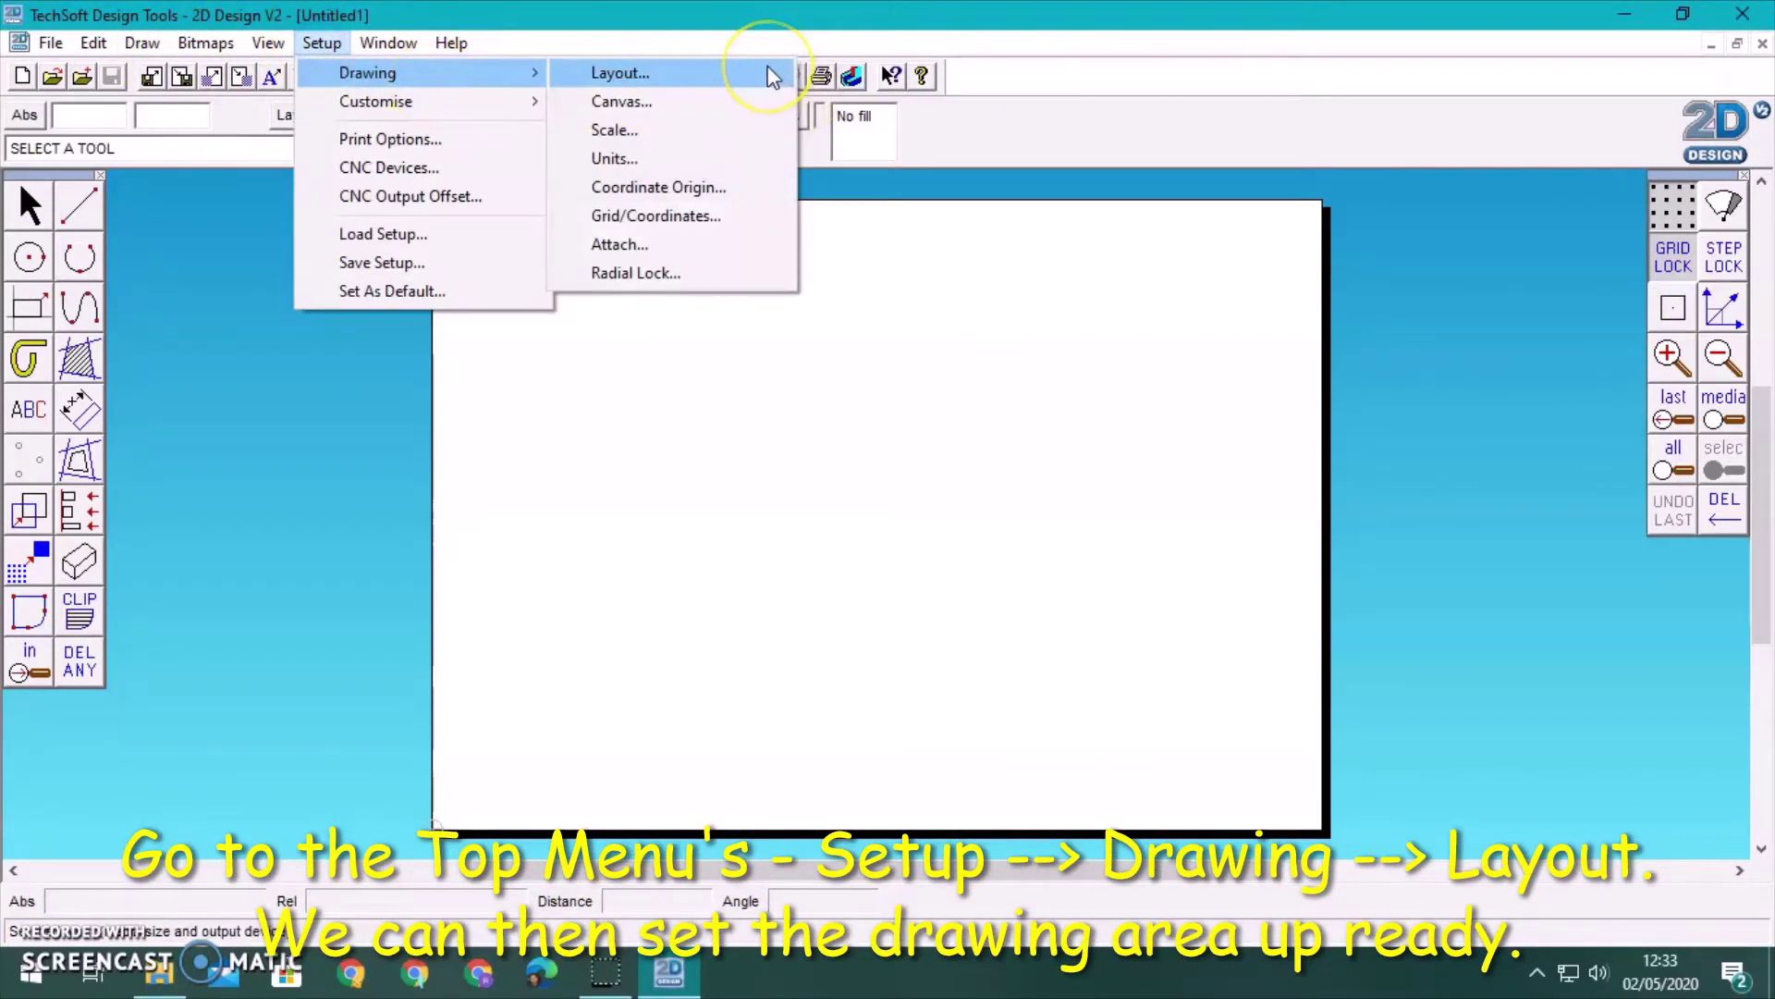
click(621, 73)
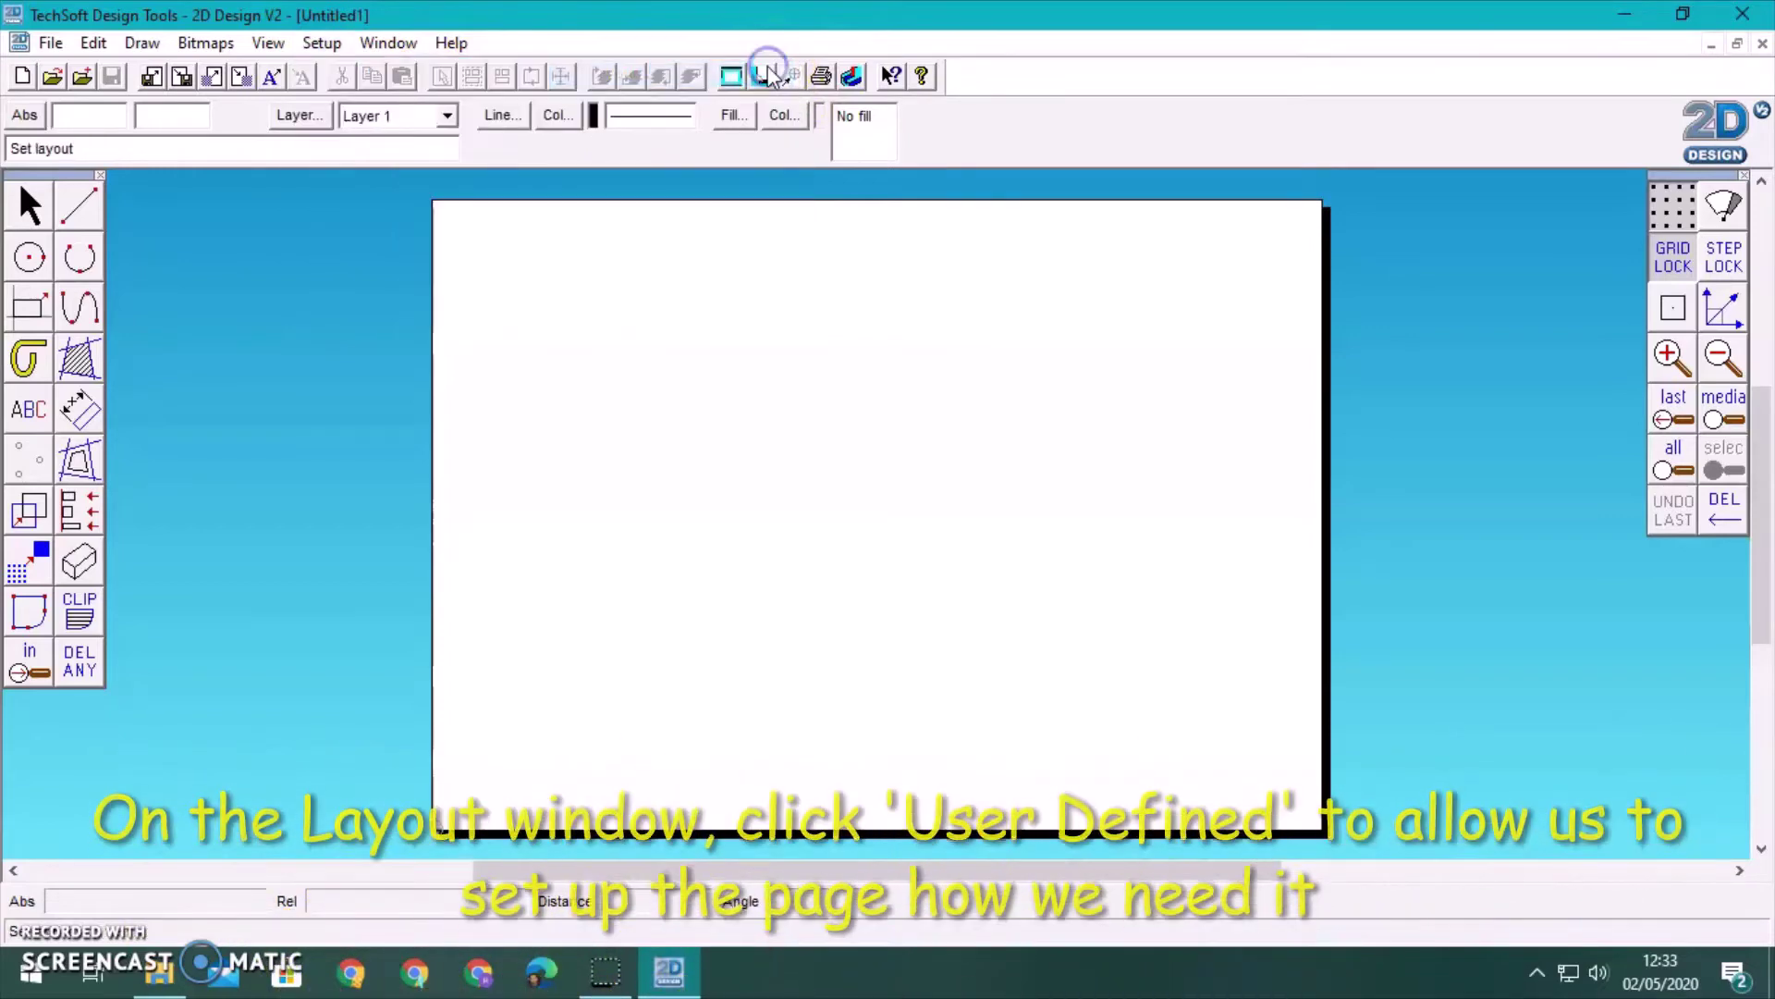
click(514, 387)
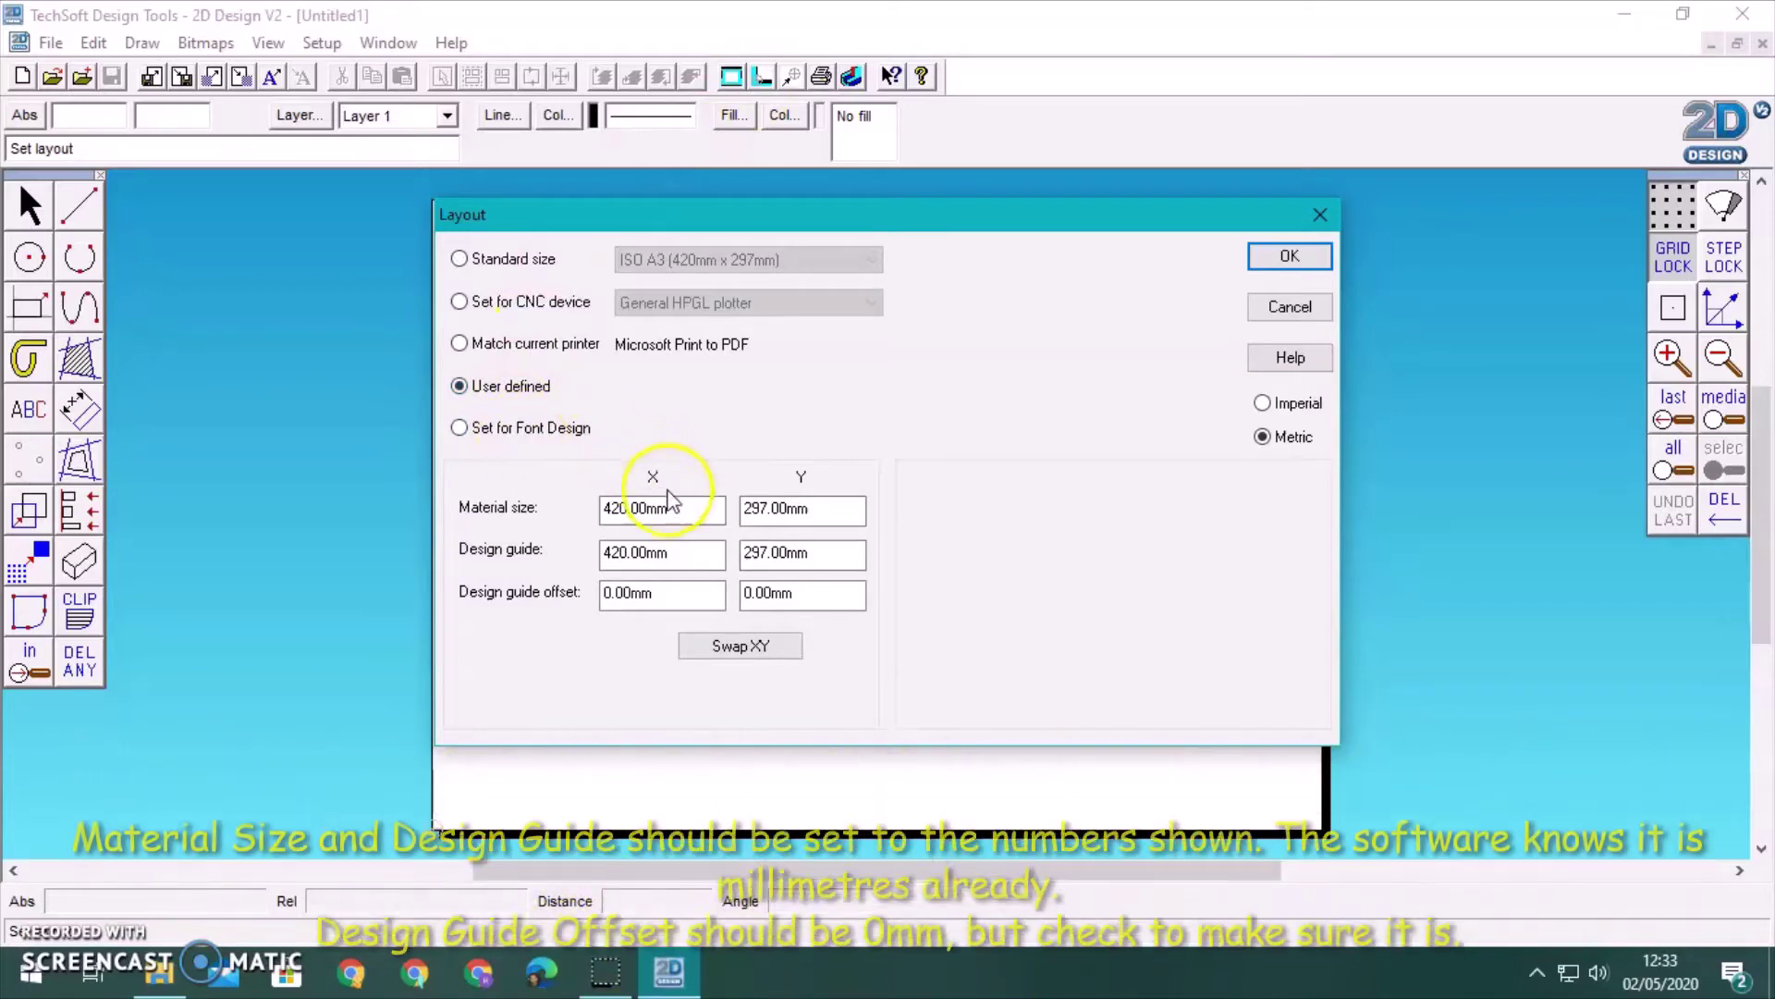
- Set the layout's material size to 200 mm in X and 150 mm in Y
click(579, 506)
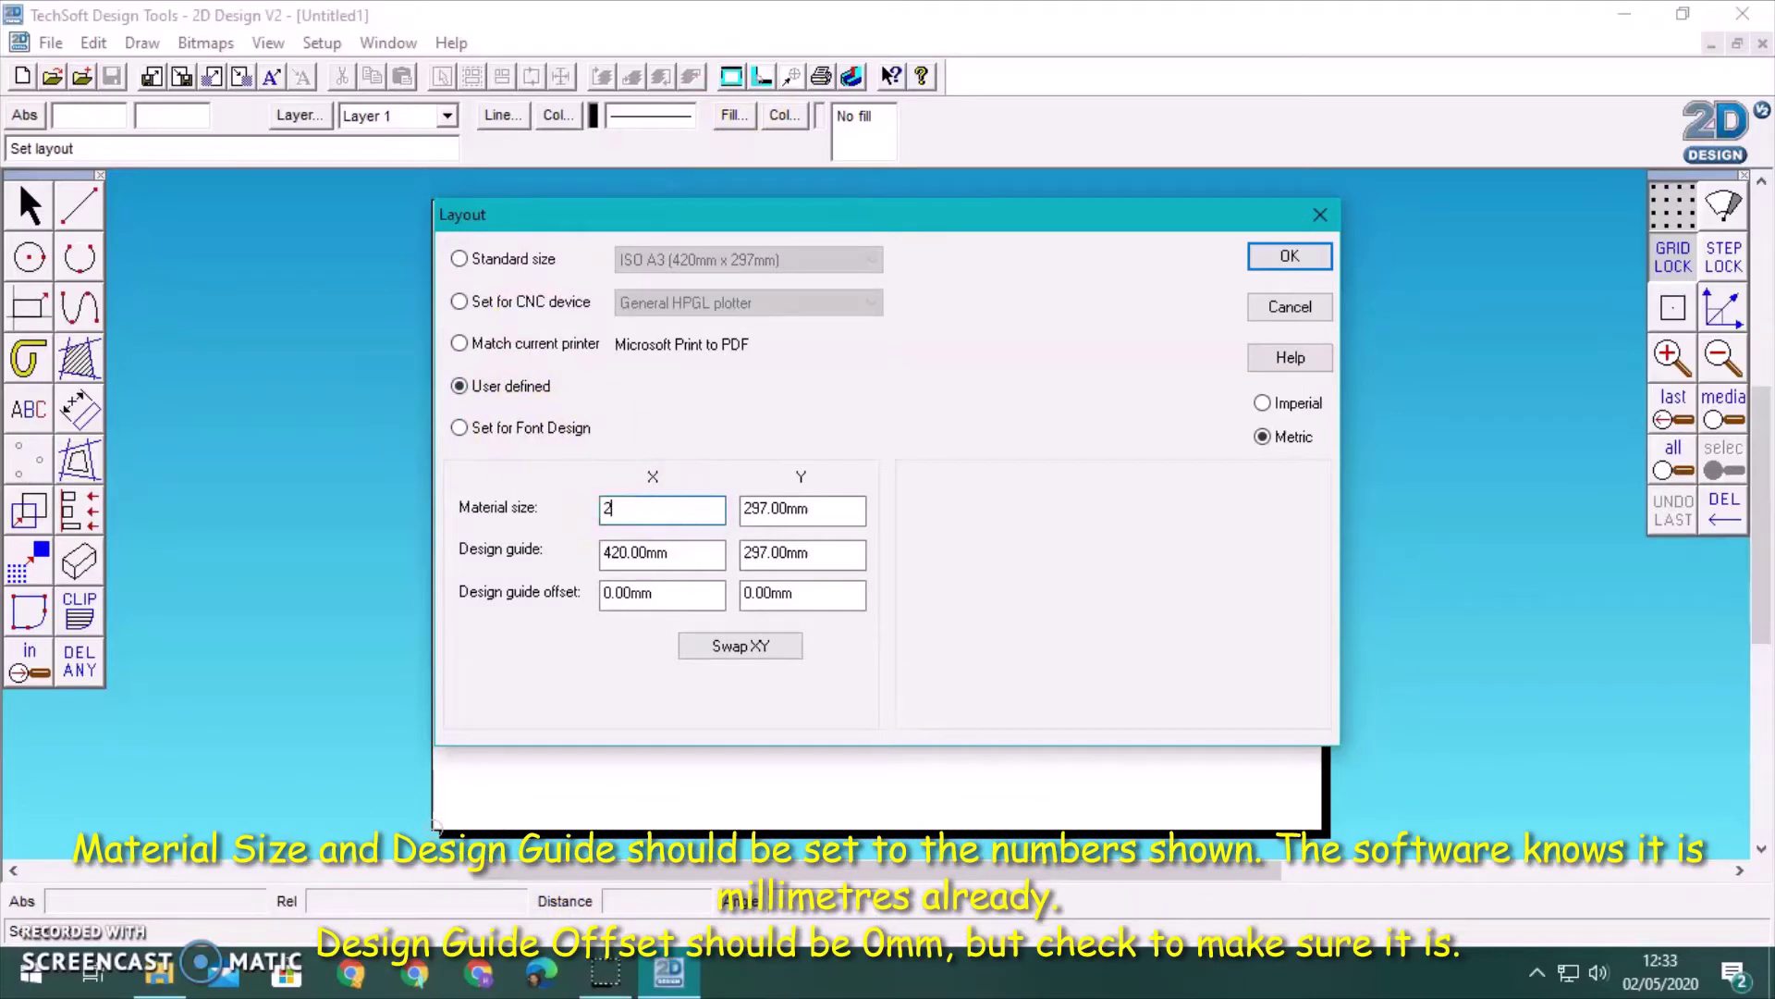
text(200)
click(842, 508)
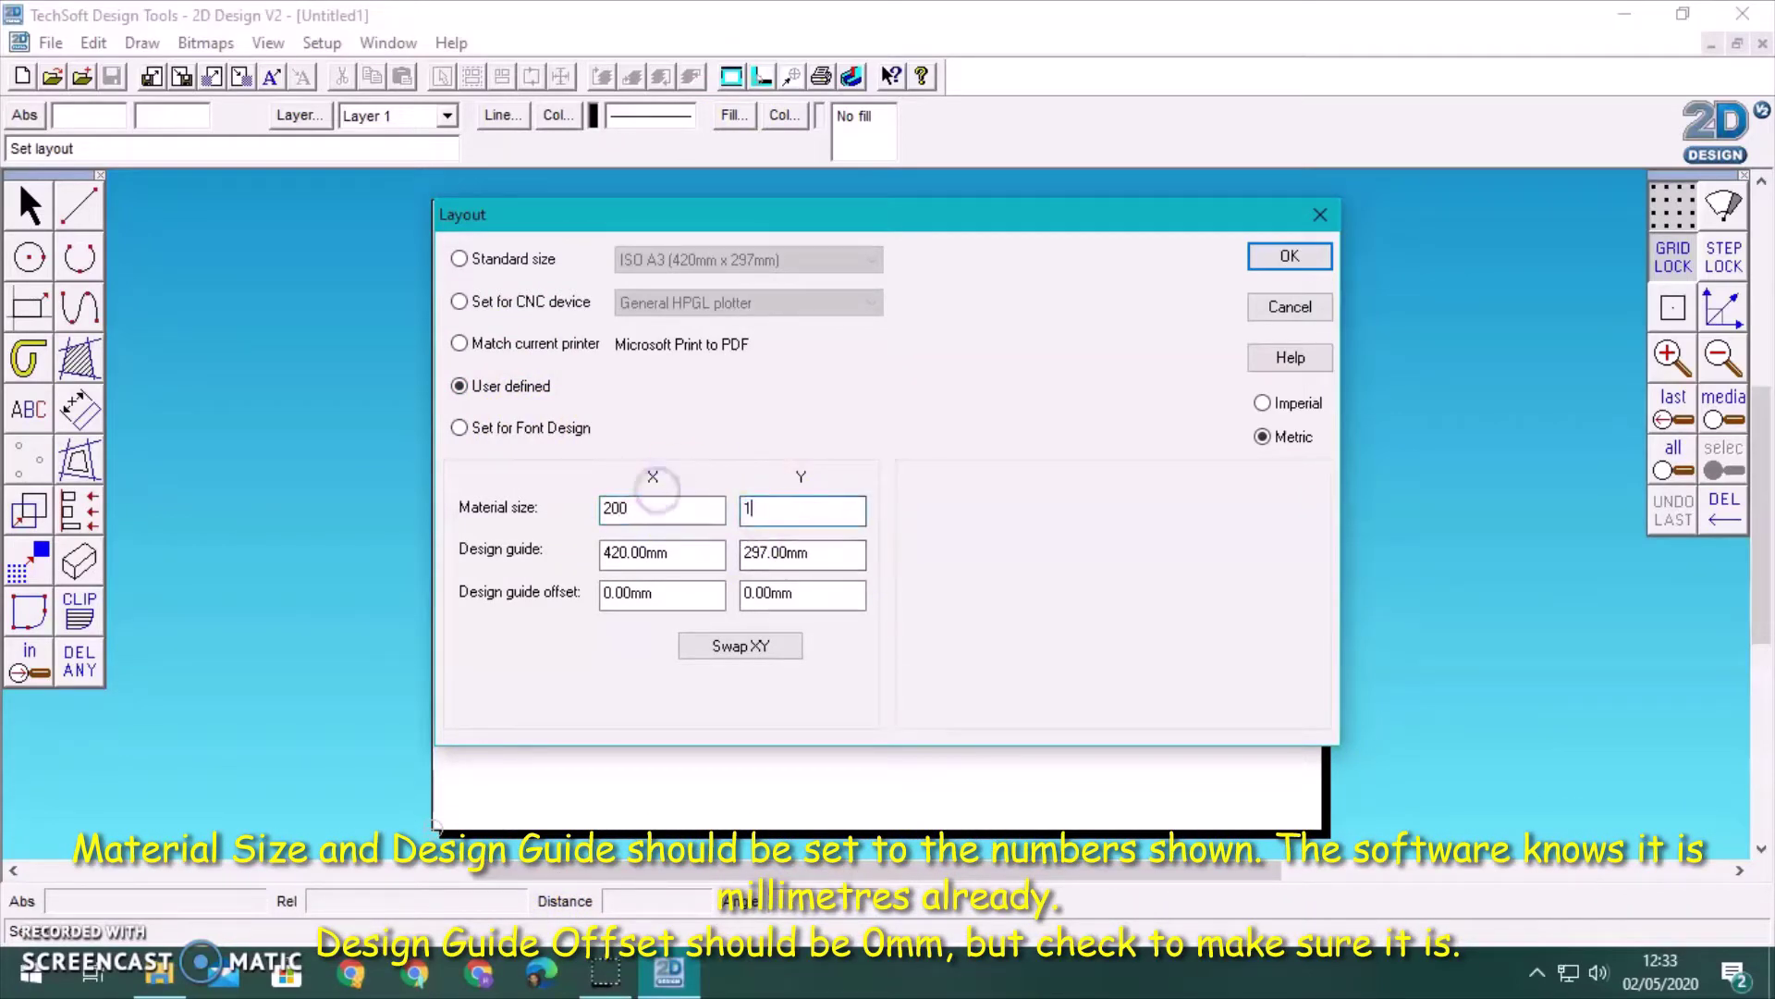
text(150)
- Set the design guide to 200 mm in X and 150 mm in Y, and apply the layout with zero offset and metric units
click(525, 549)
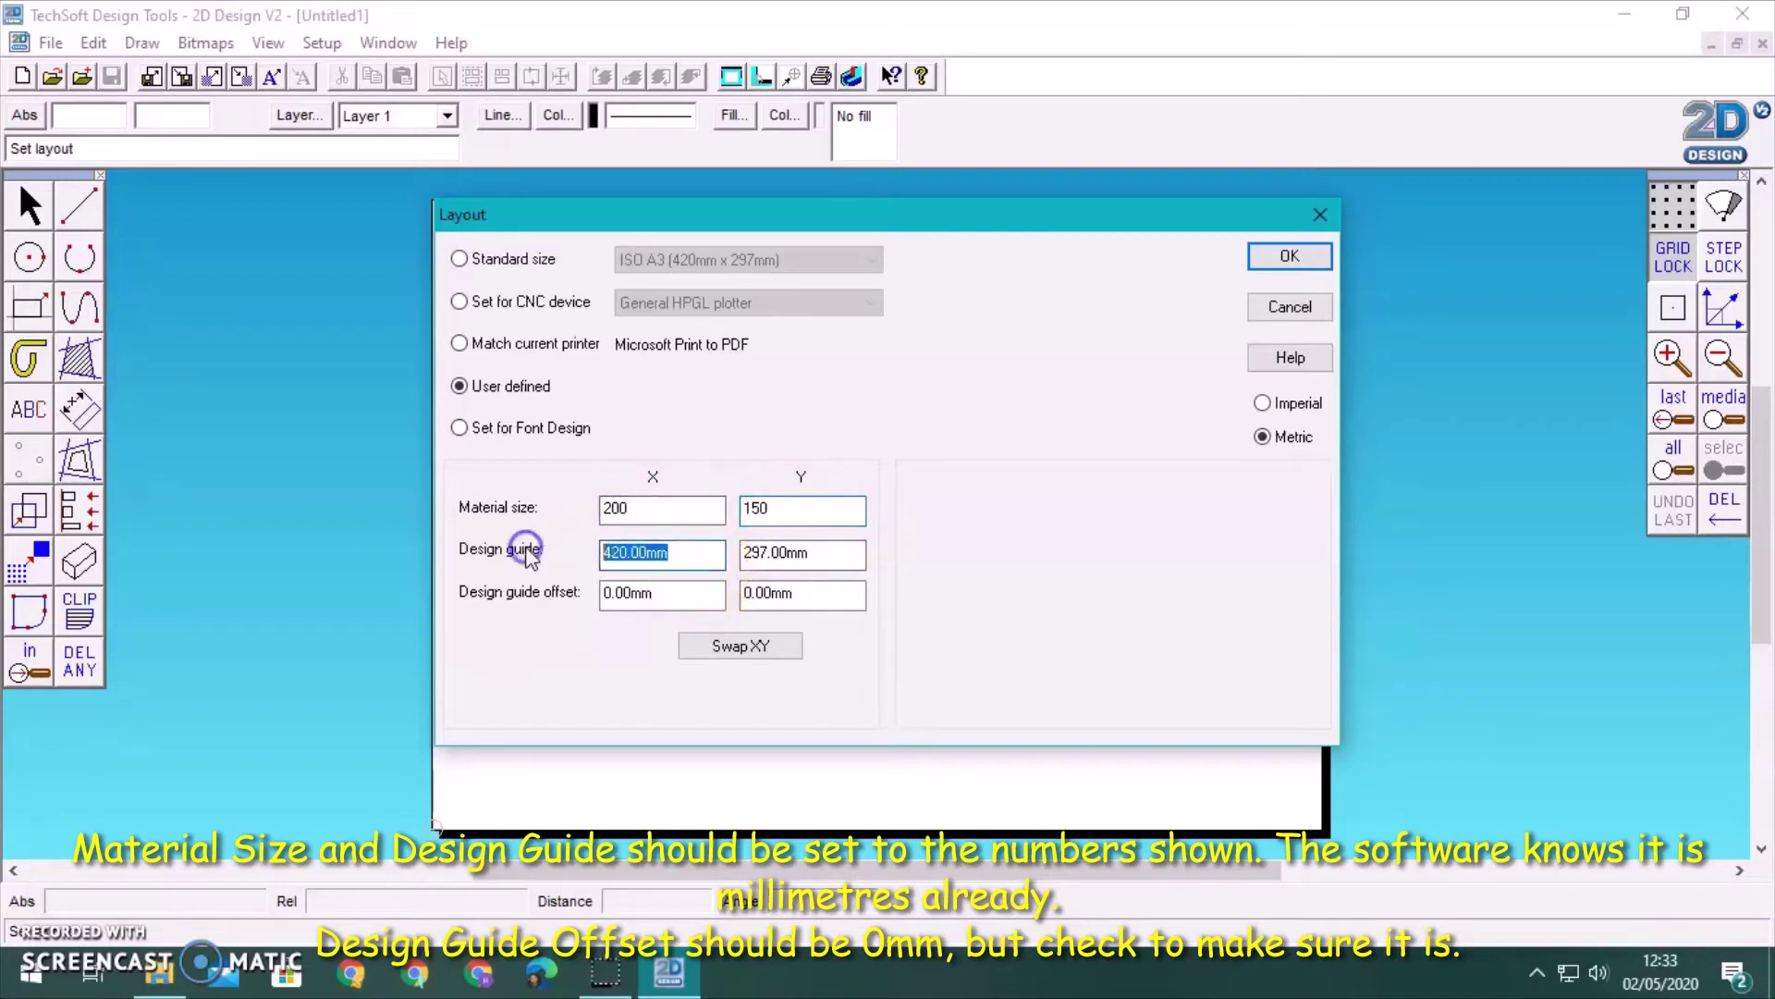
text(200)
click(837, 552)
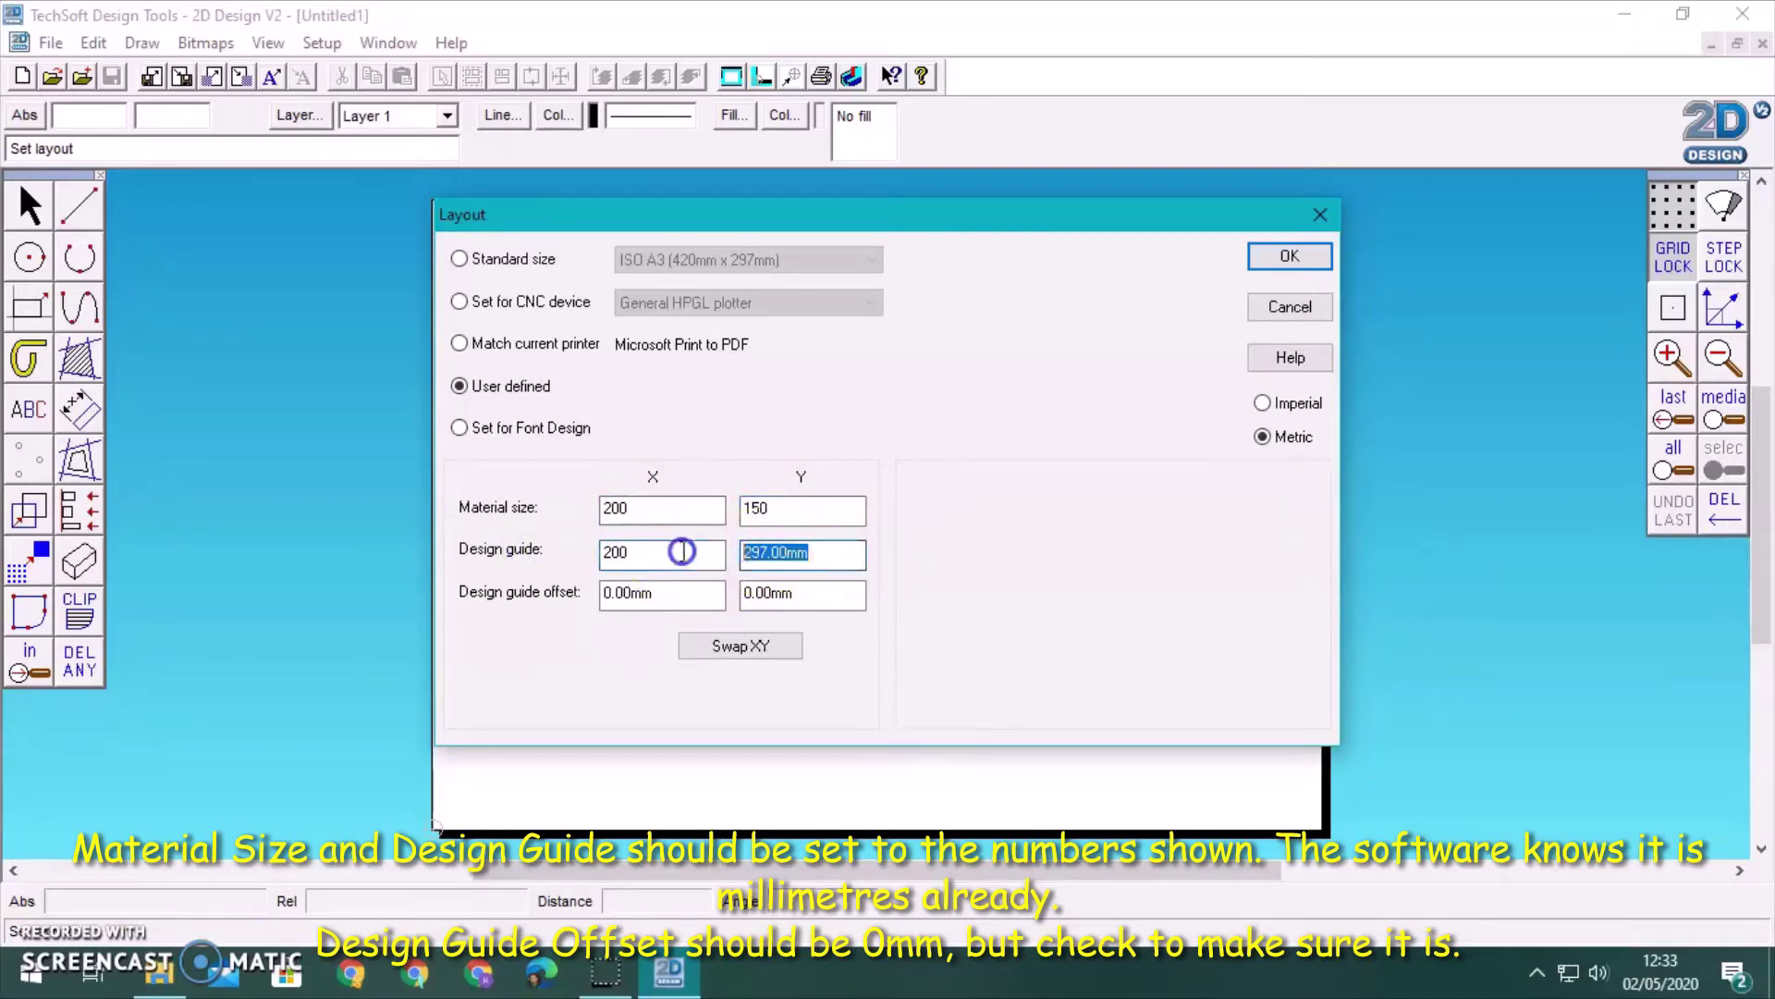
text(150)
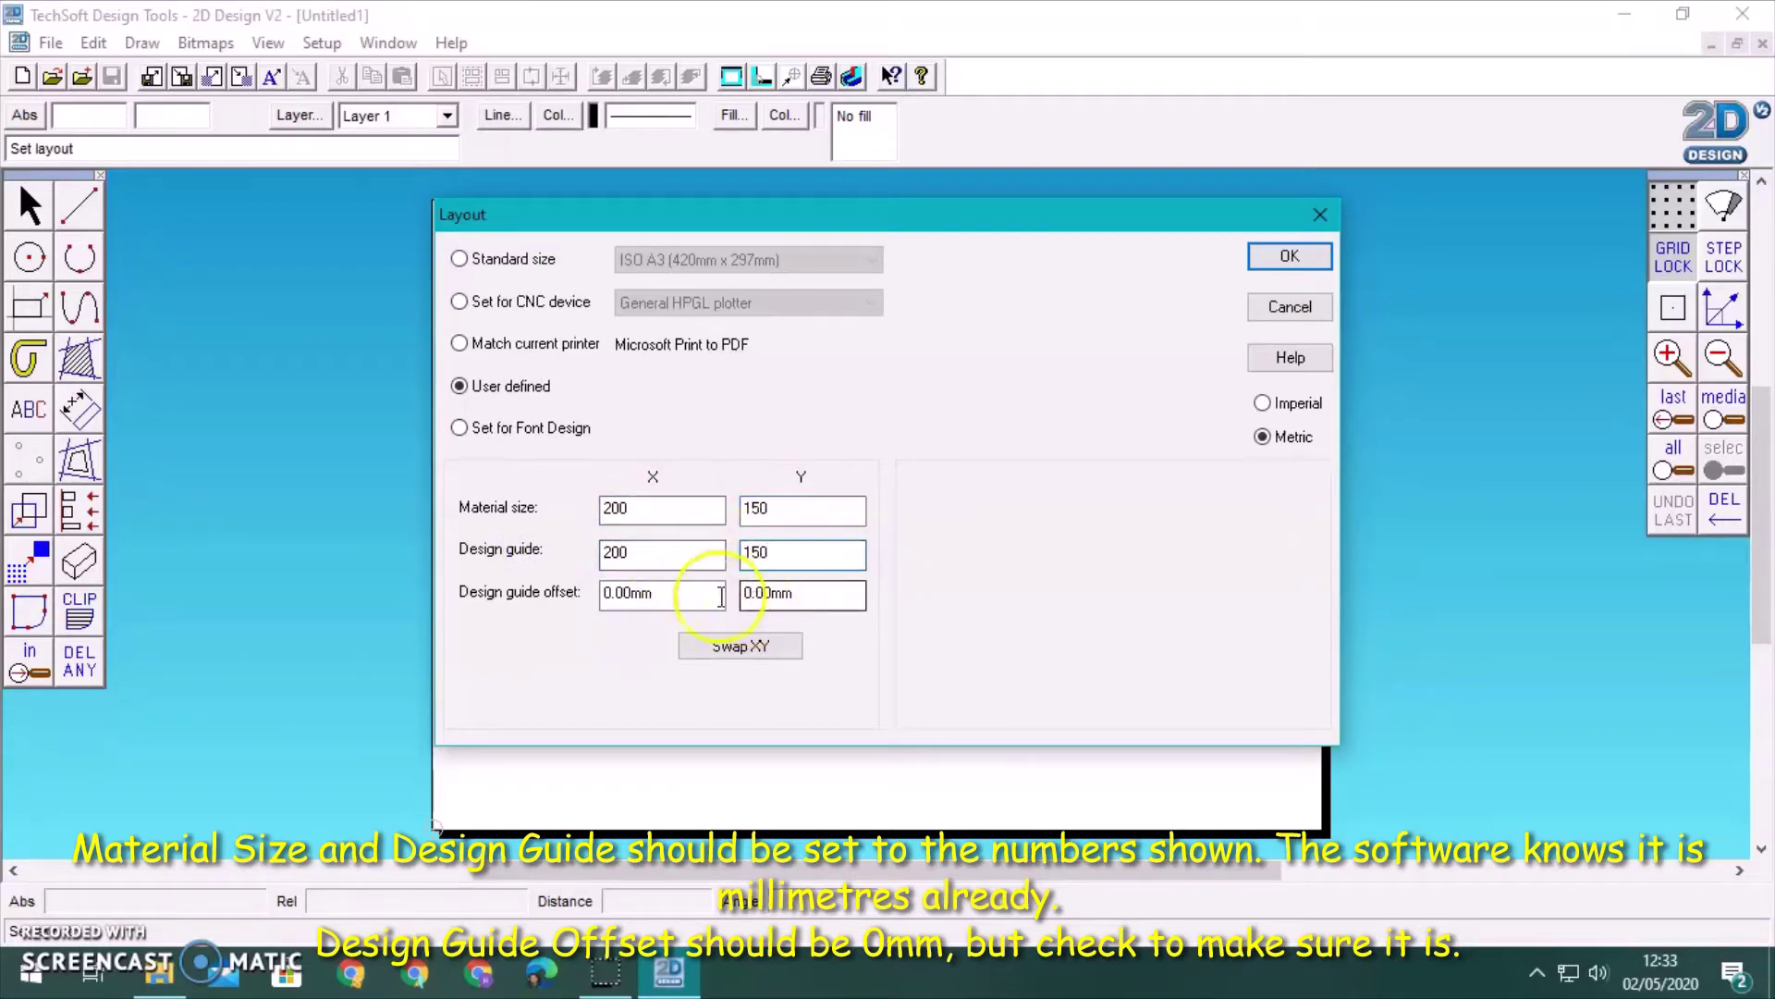
click(832, 595)
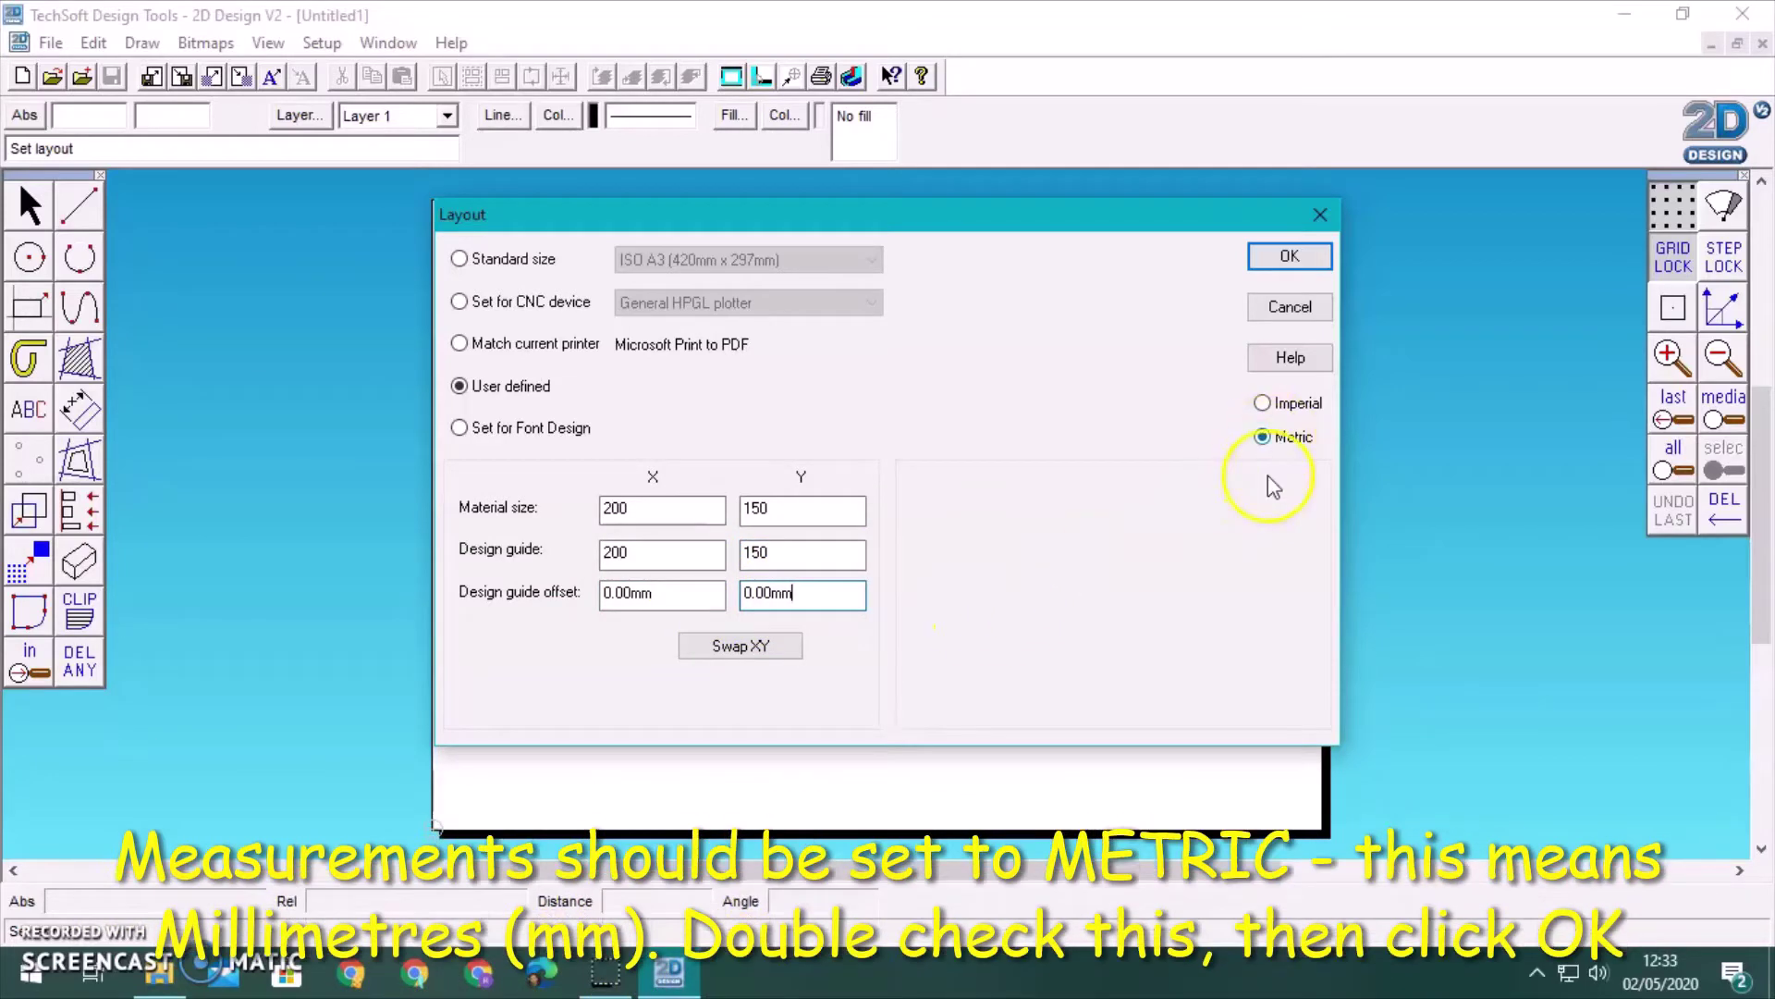
click(1268, 475)
click(1315, 262)
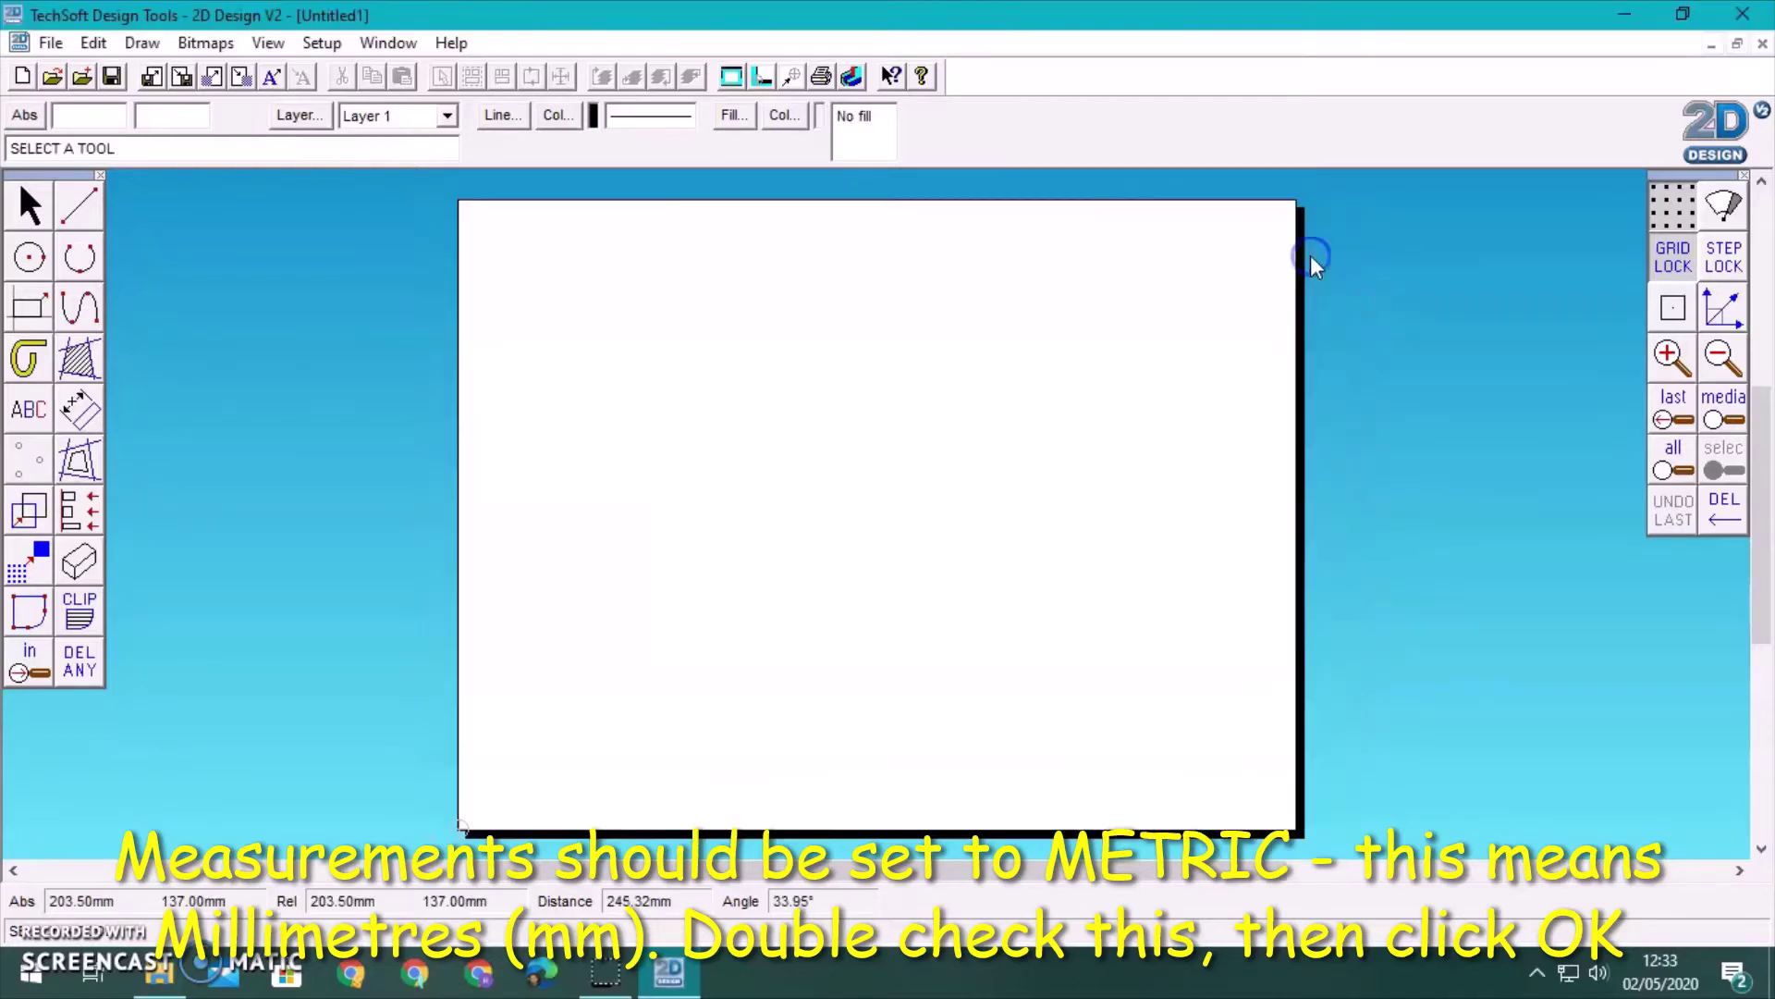
- Set the grid spacing to 5 mm in both X and Y
double_click(1672, 261)
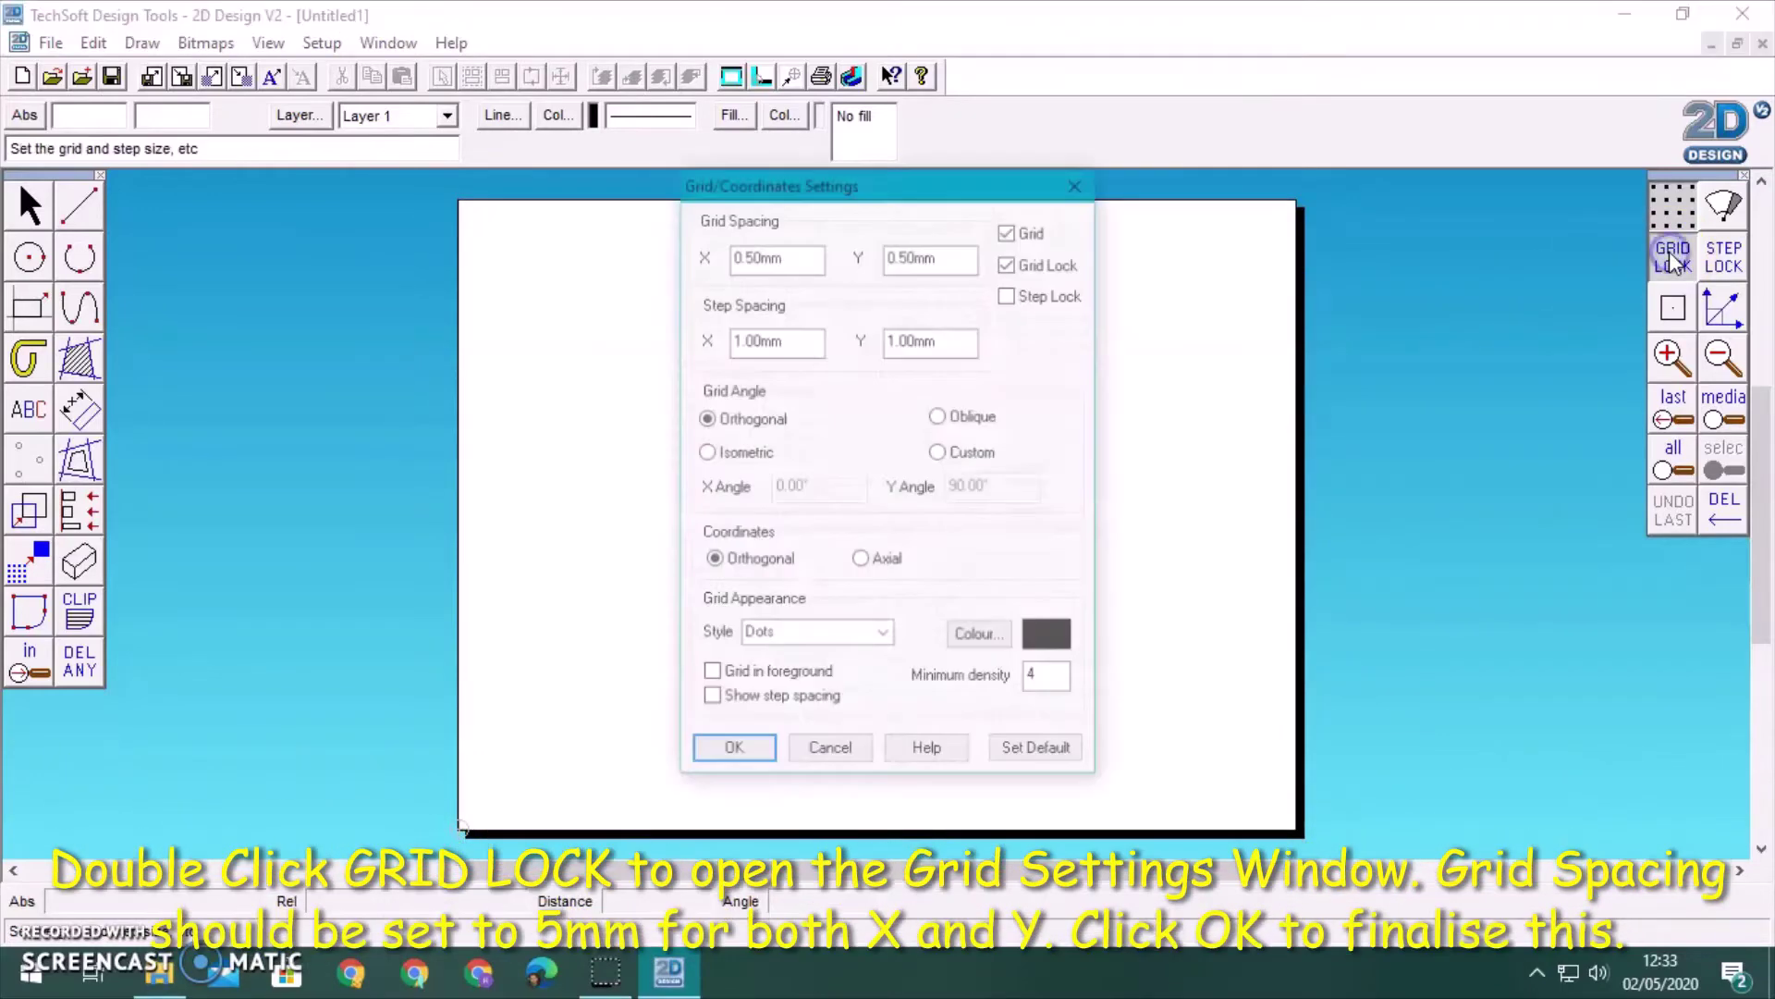
double_click(810, 255)
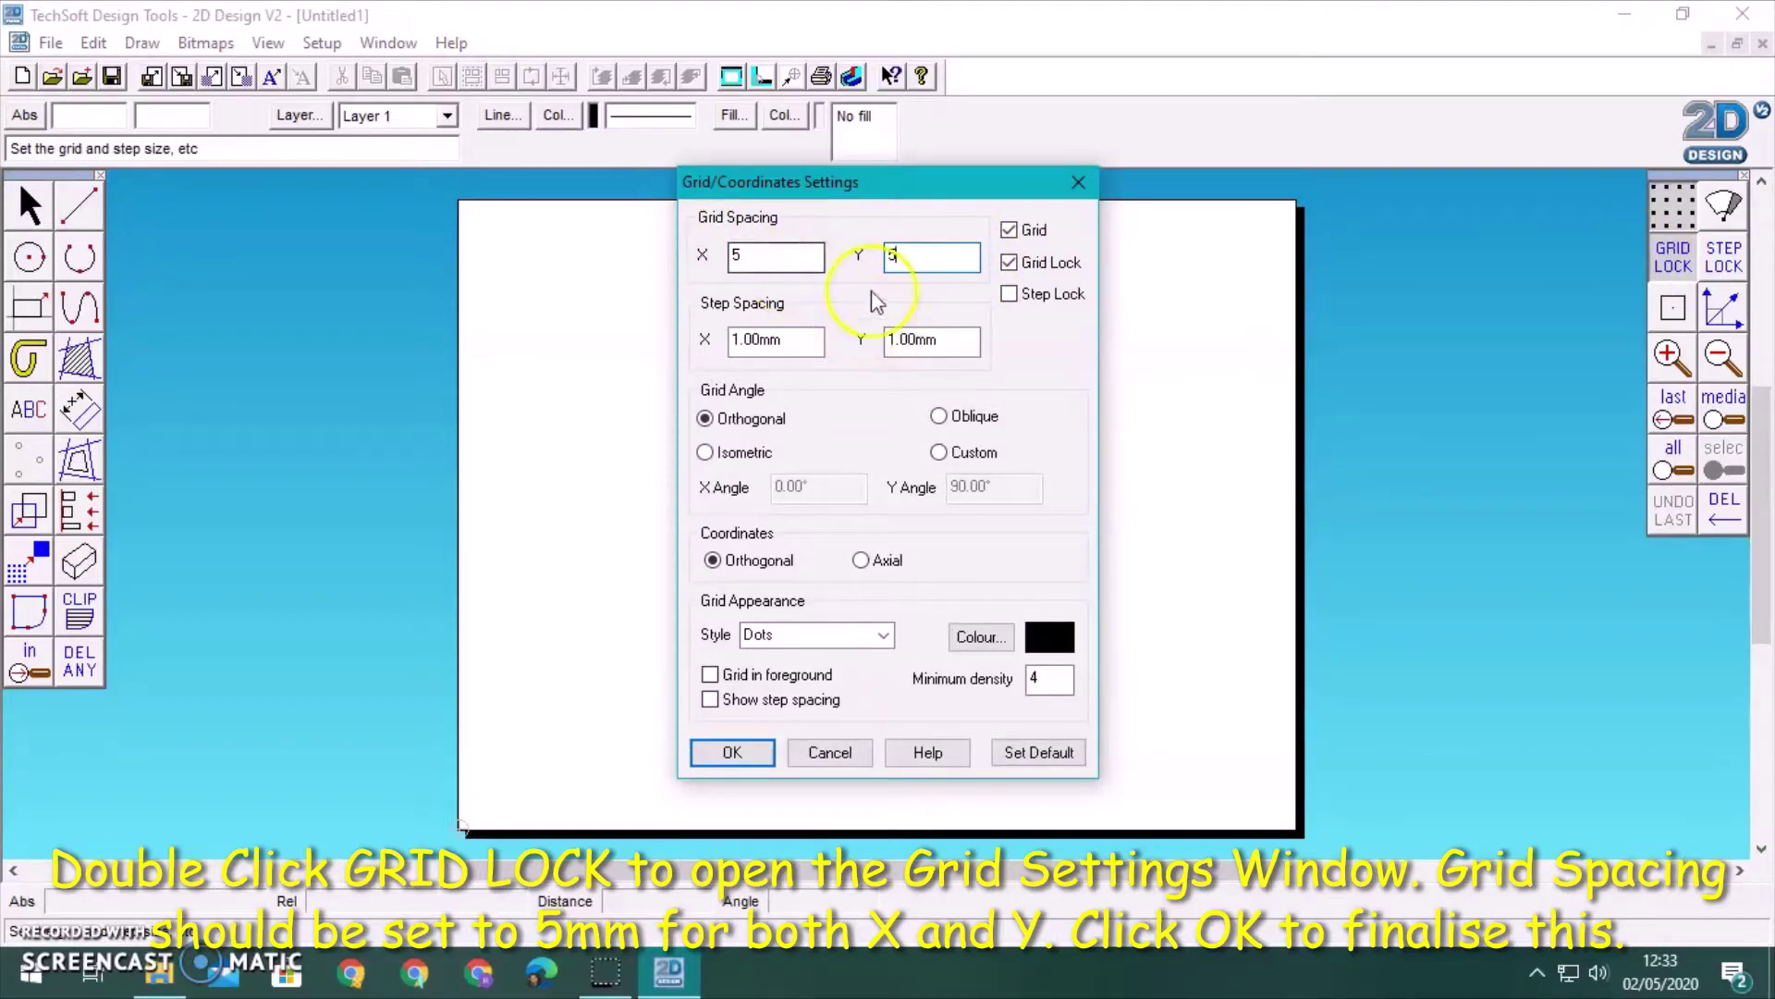
click(707, 760)
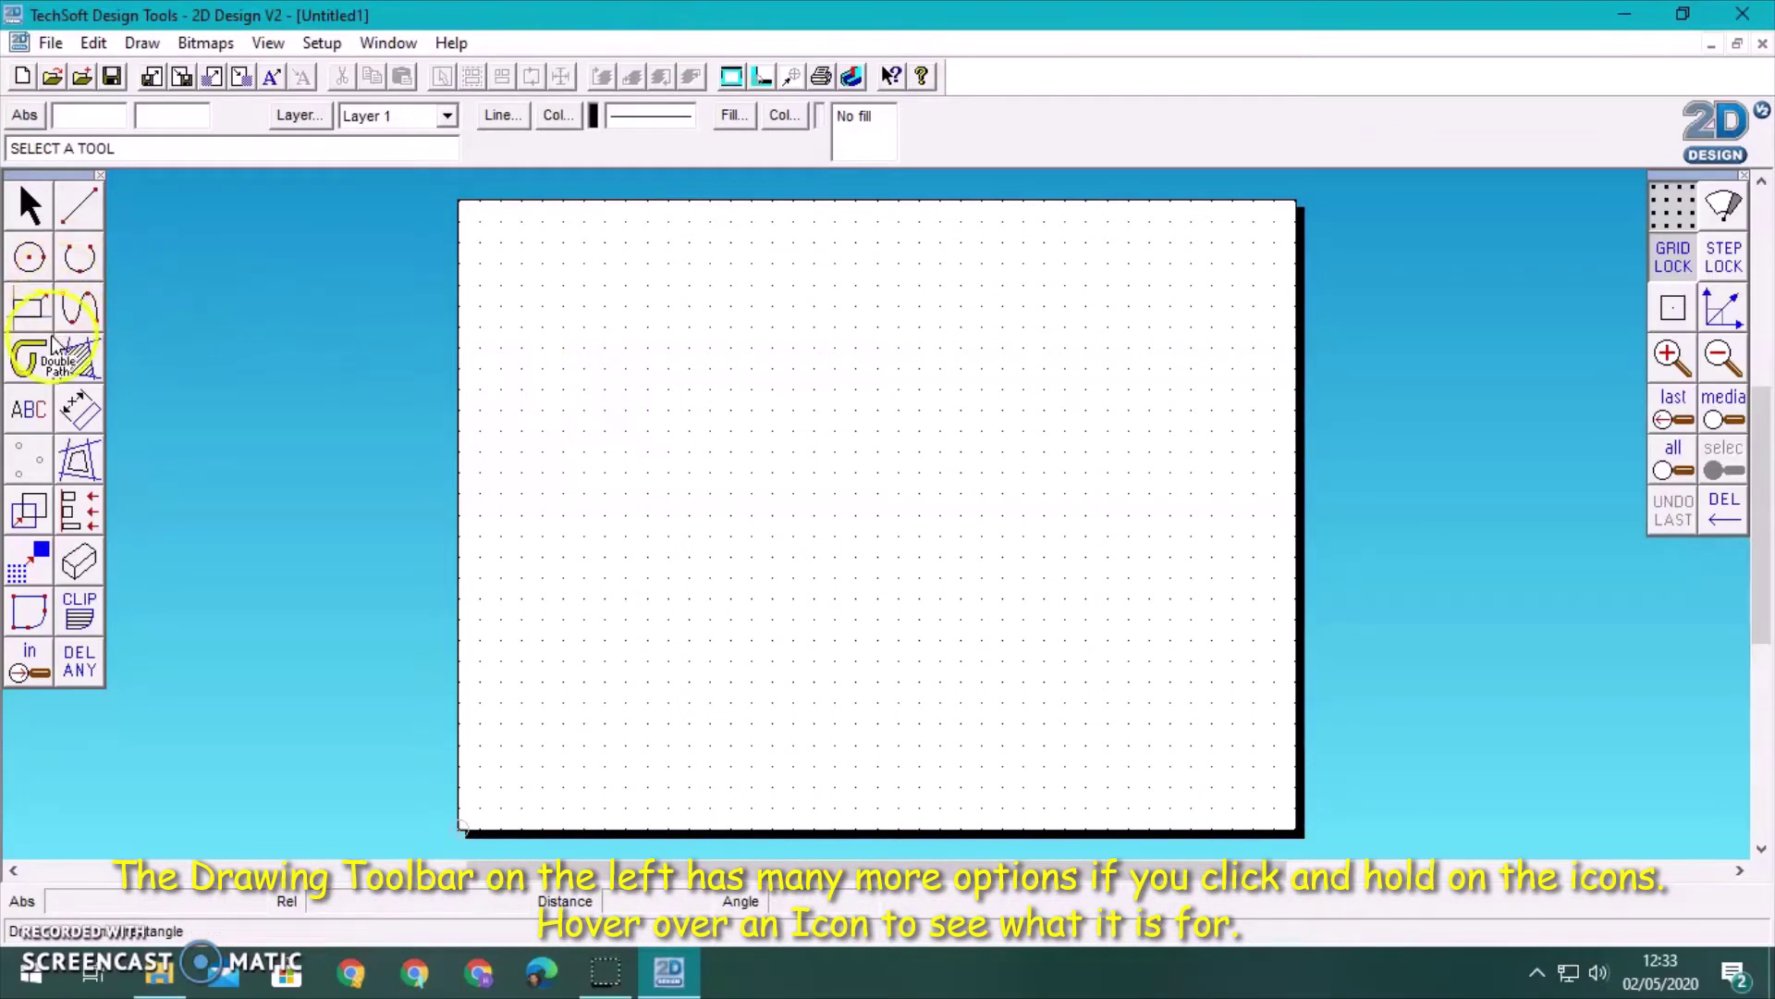
drag(41, 305, 83, 259)
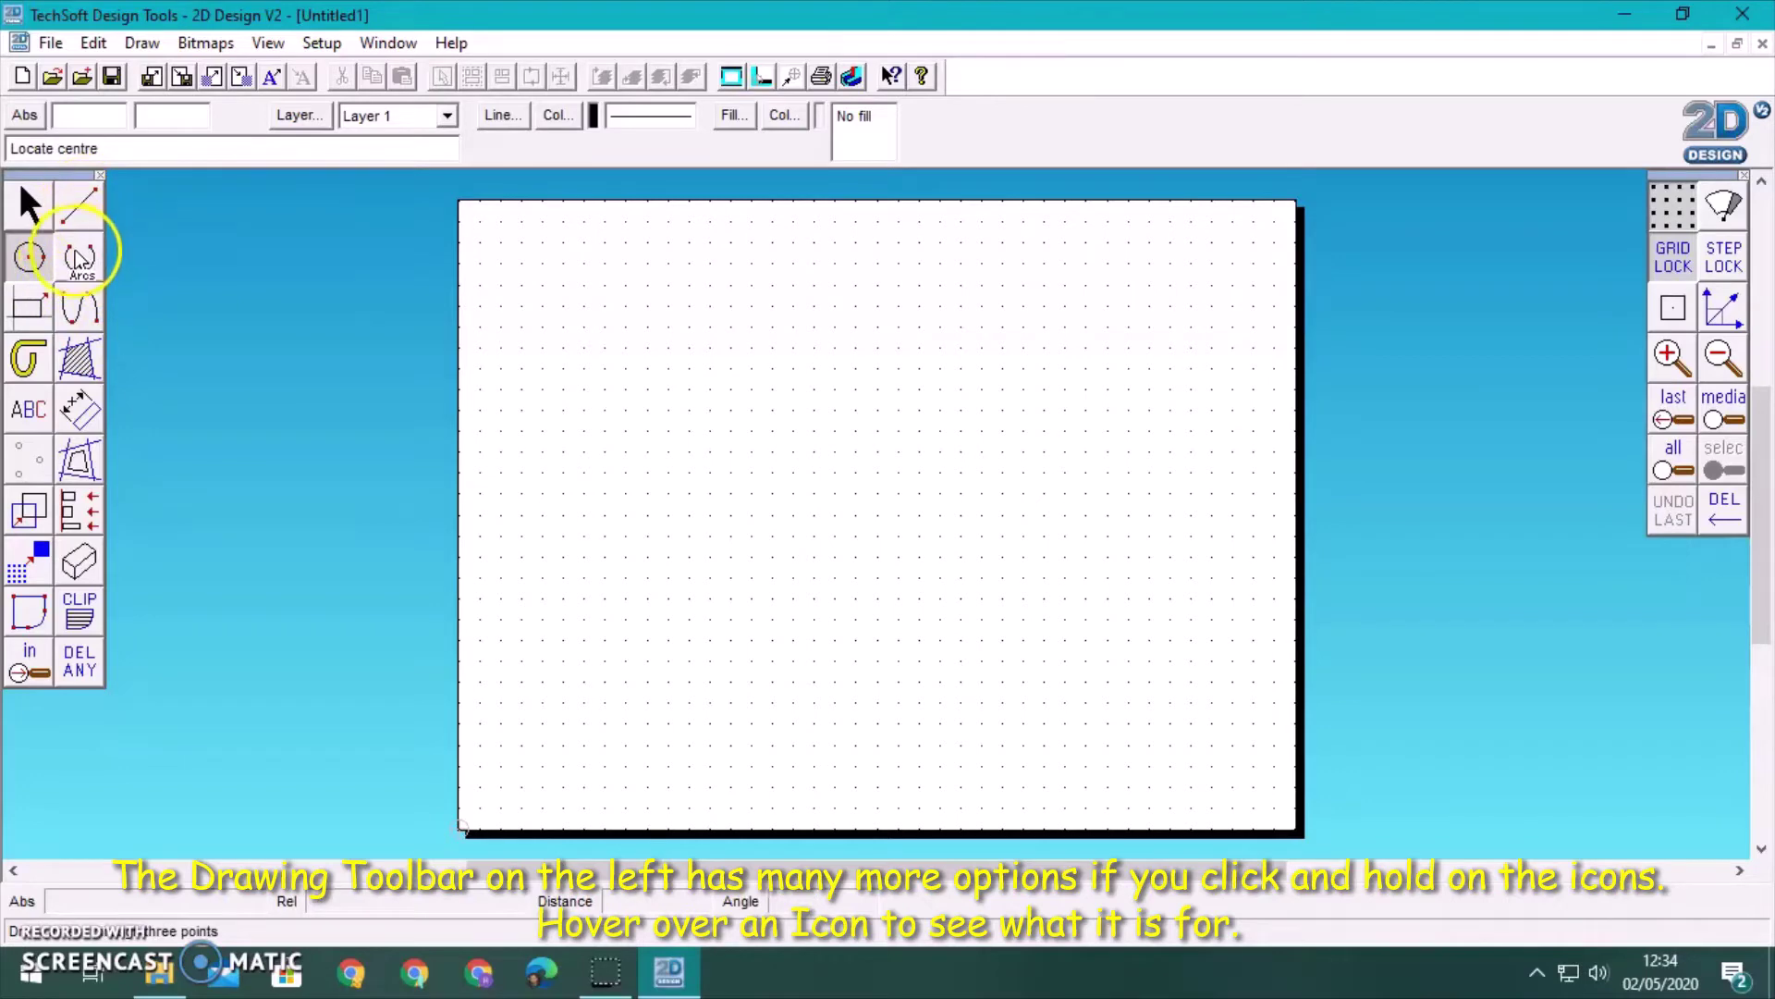
drag(74, 260, 385, 258)
drag(69, 308, 137, 305)
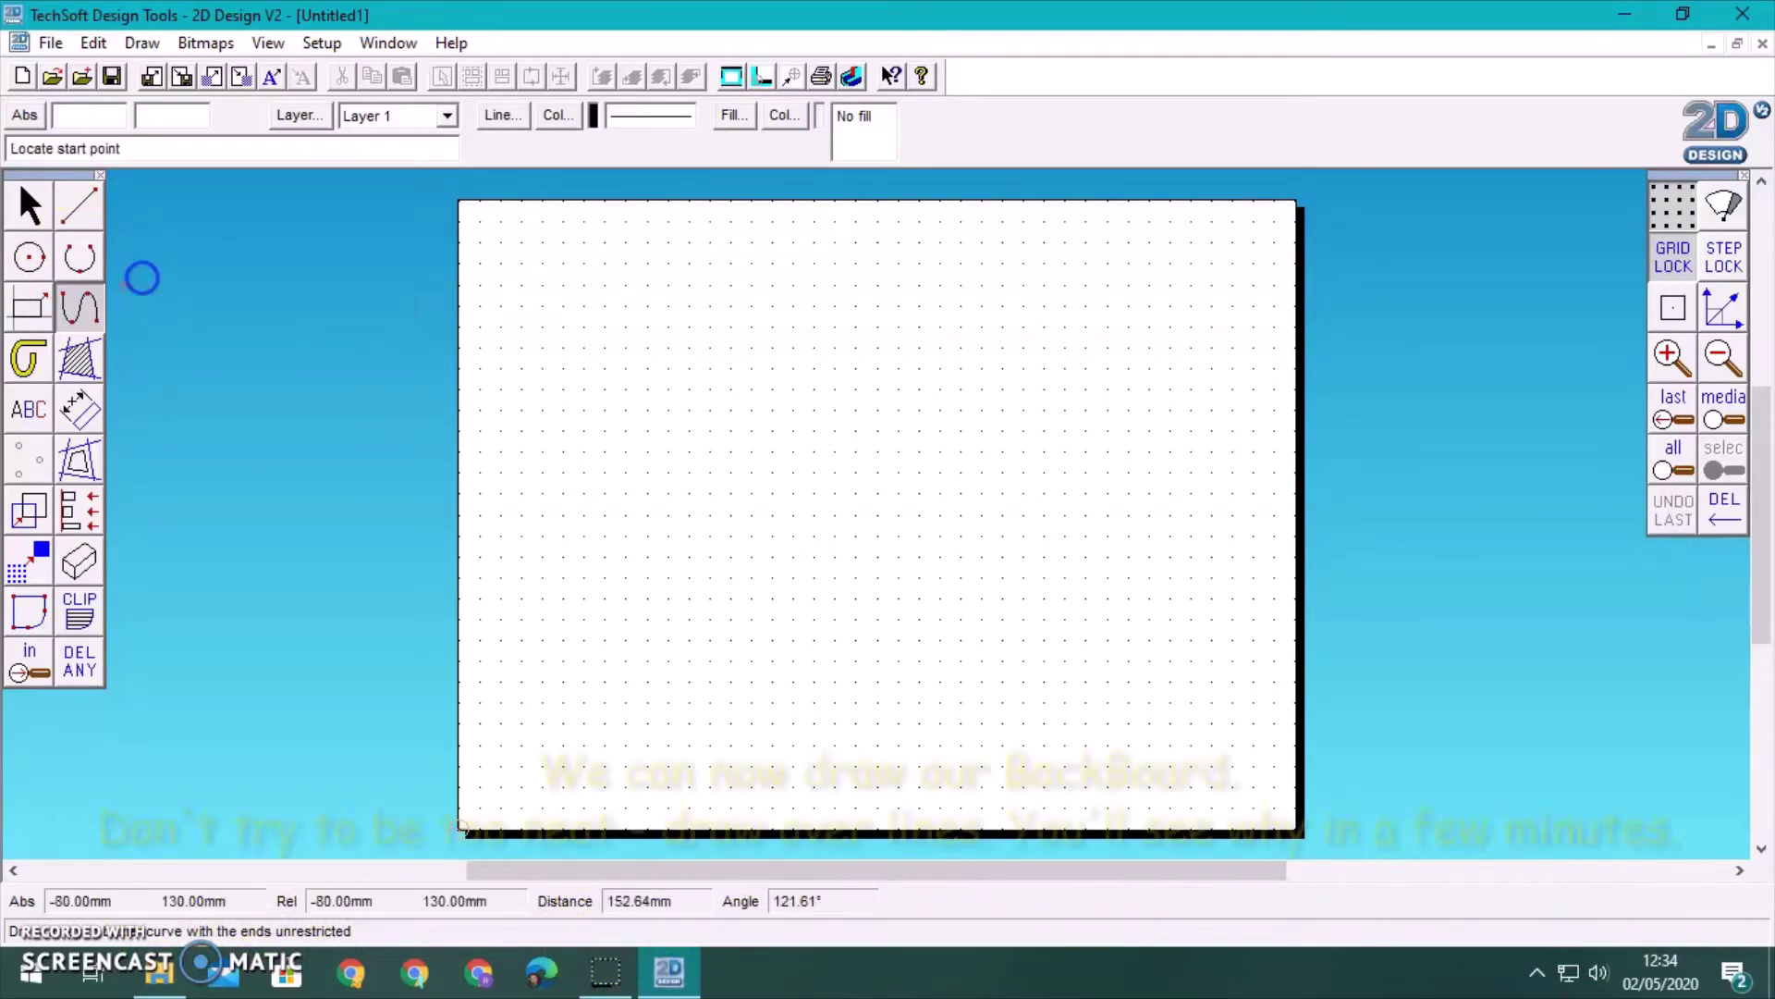
- Draw the cat's head as a circle of about 21 mm radius centred at X 145, Y 100 mm
click(28, 258)
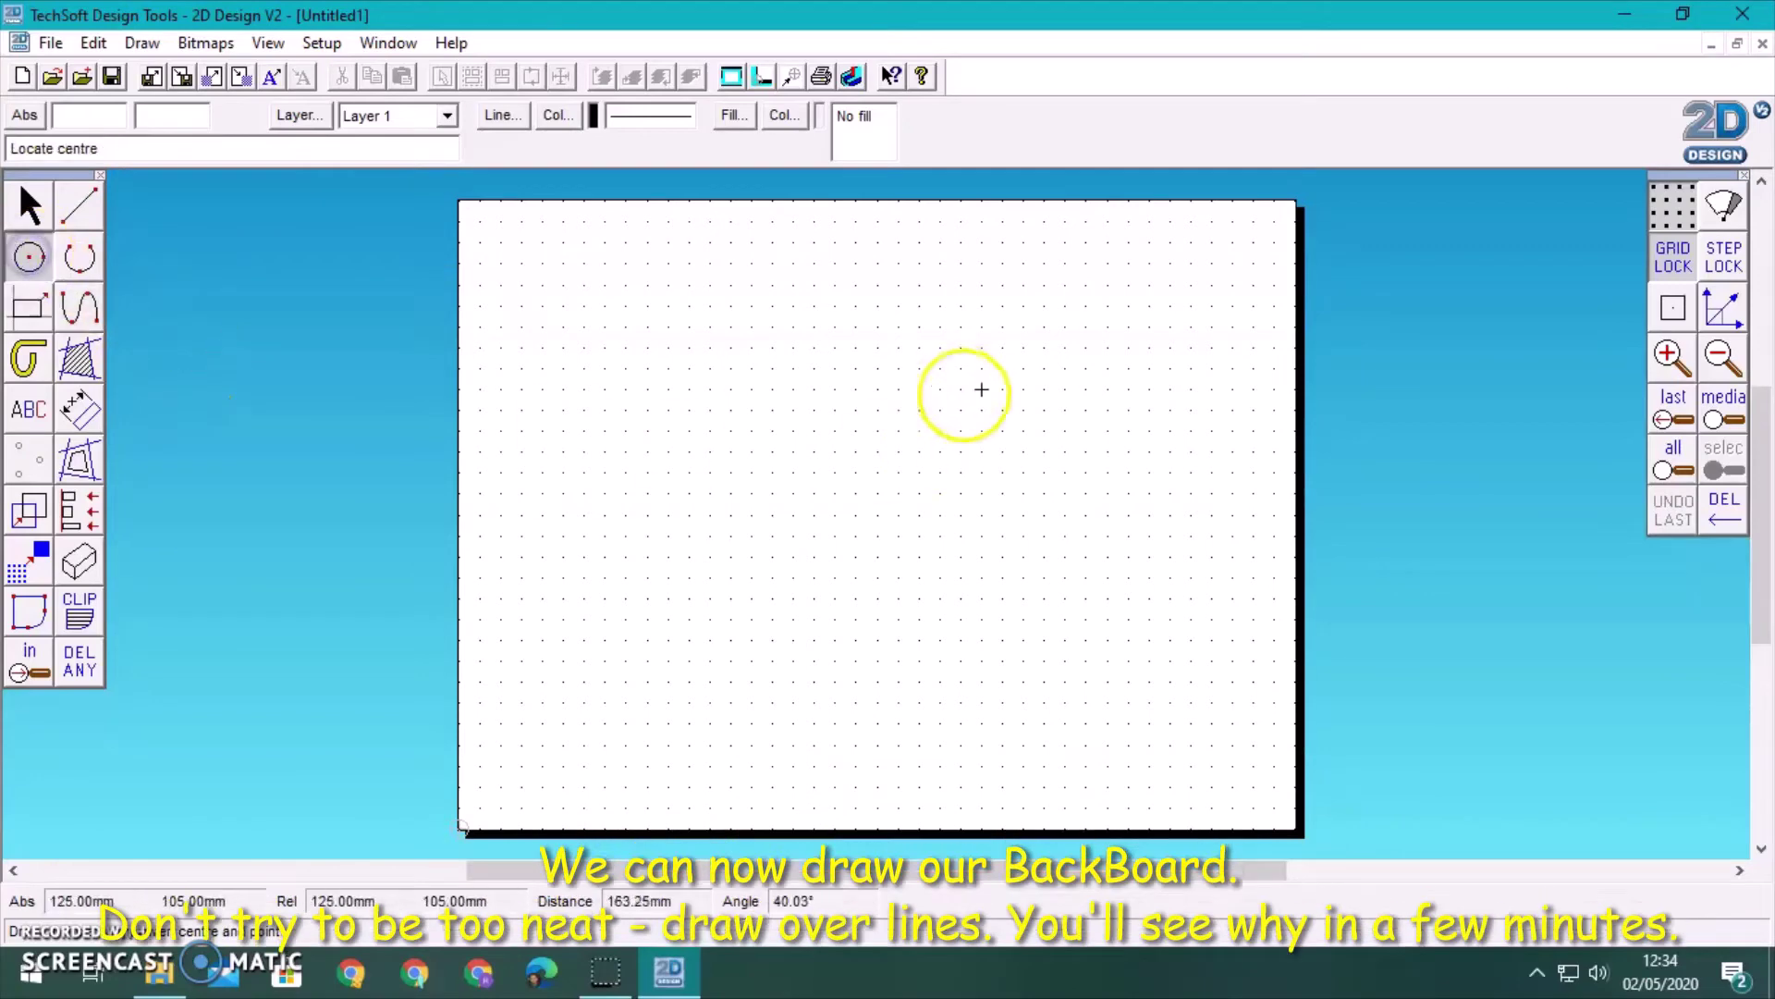
click(1065, 410)
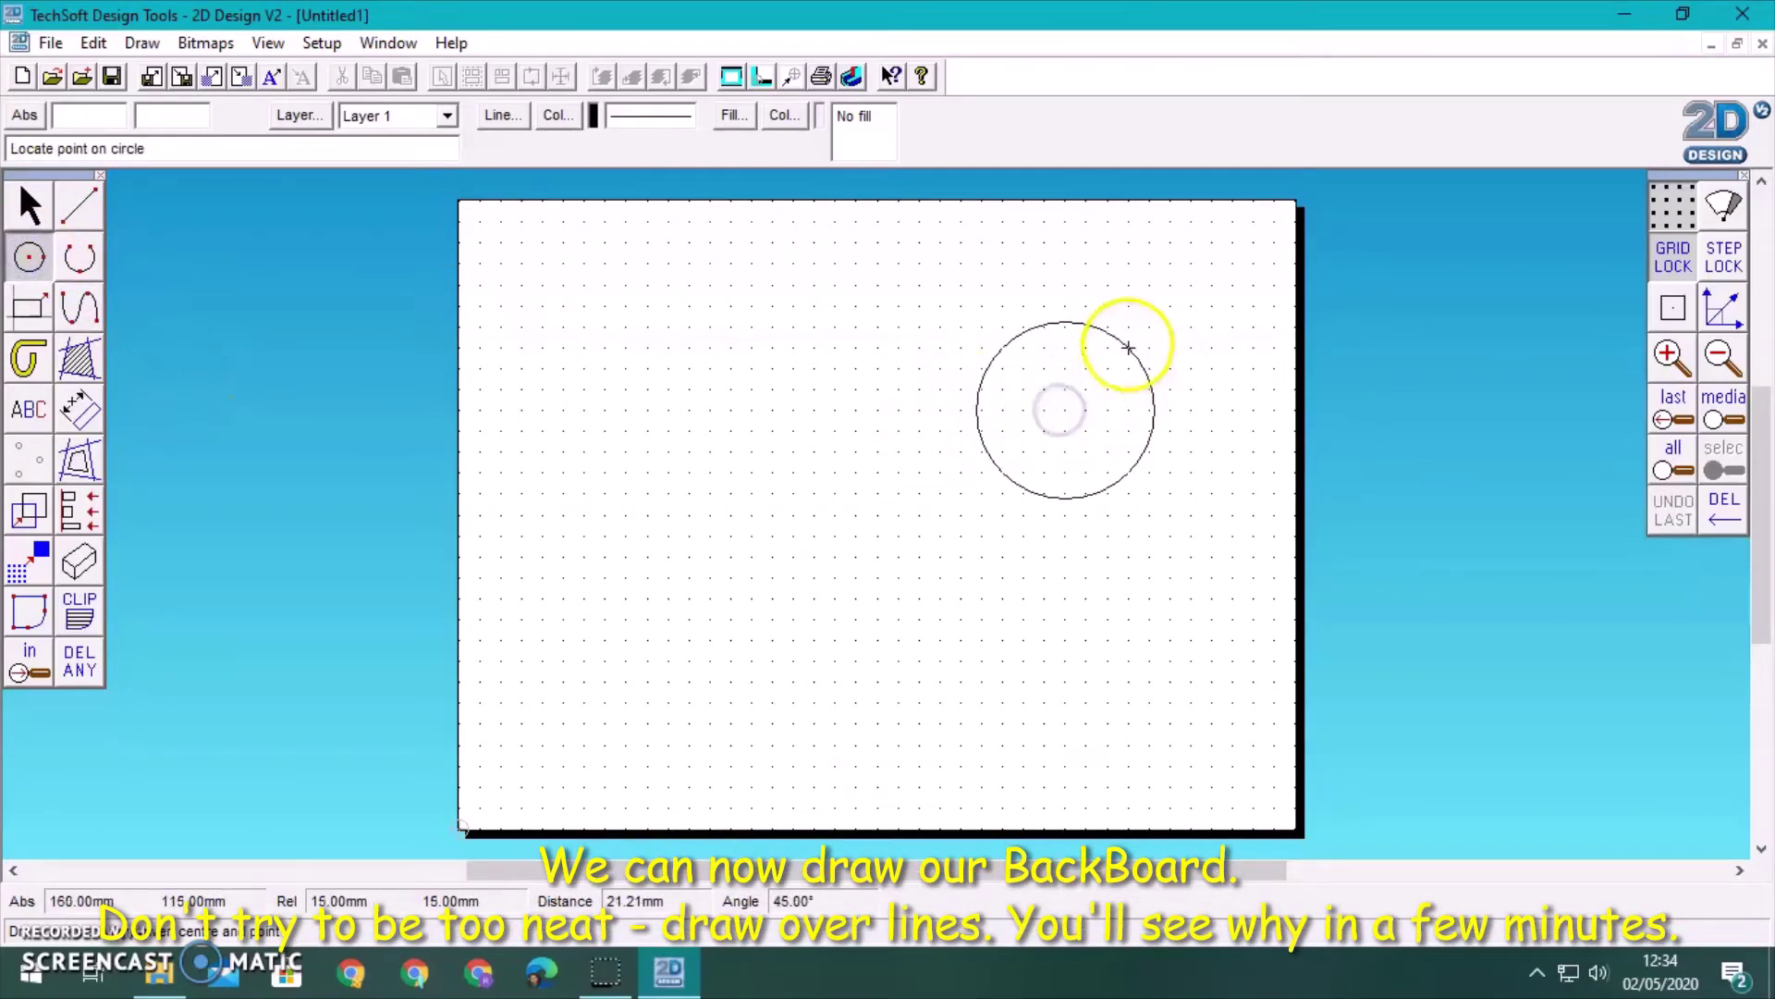
click(1129, 342)
click(308, 290)
- Draw two pointed ears from four connected lines overlapping the top of the head circle, meeting inside it with tips at Y 130 mm
click(79, 206)
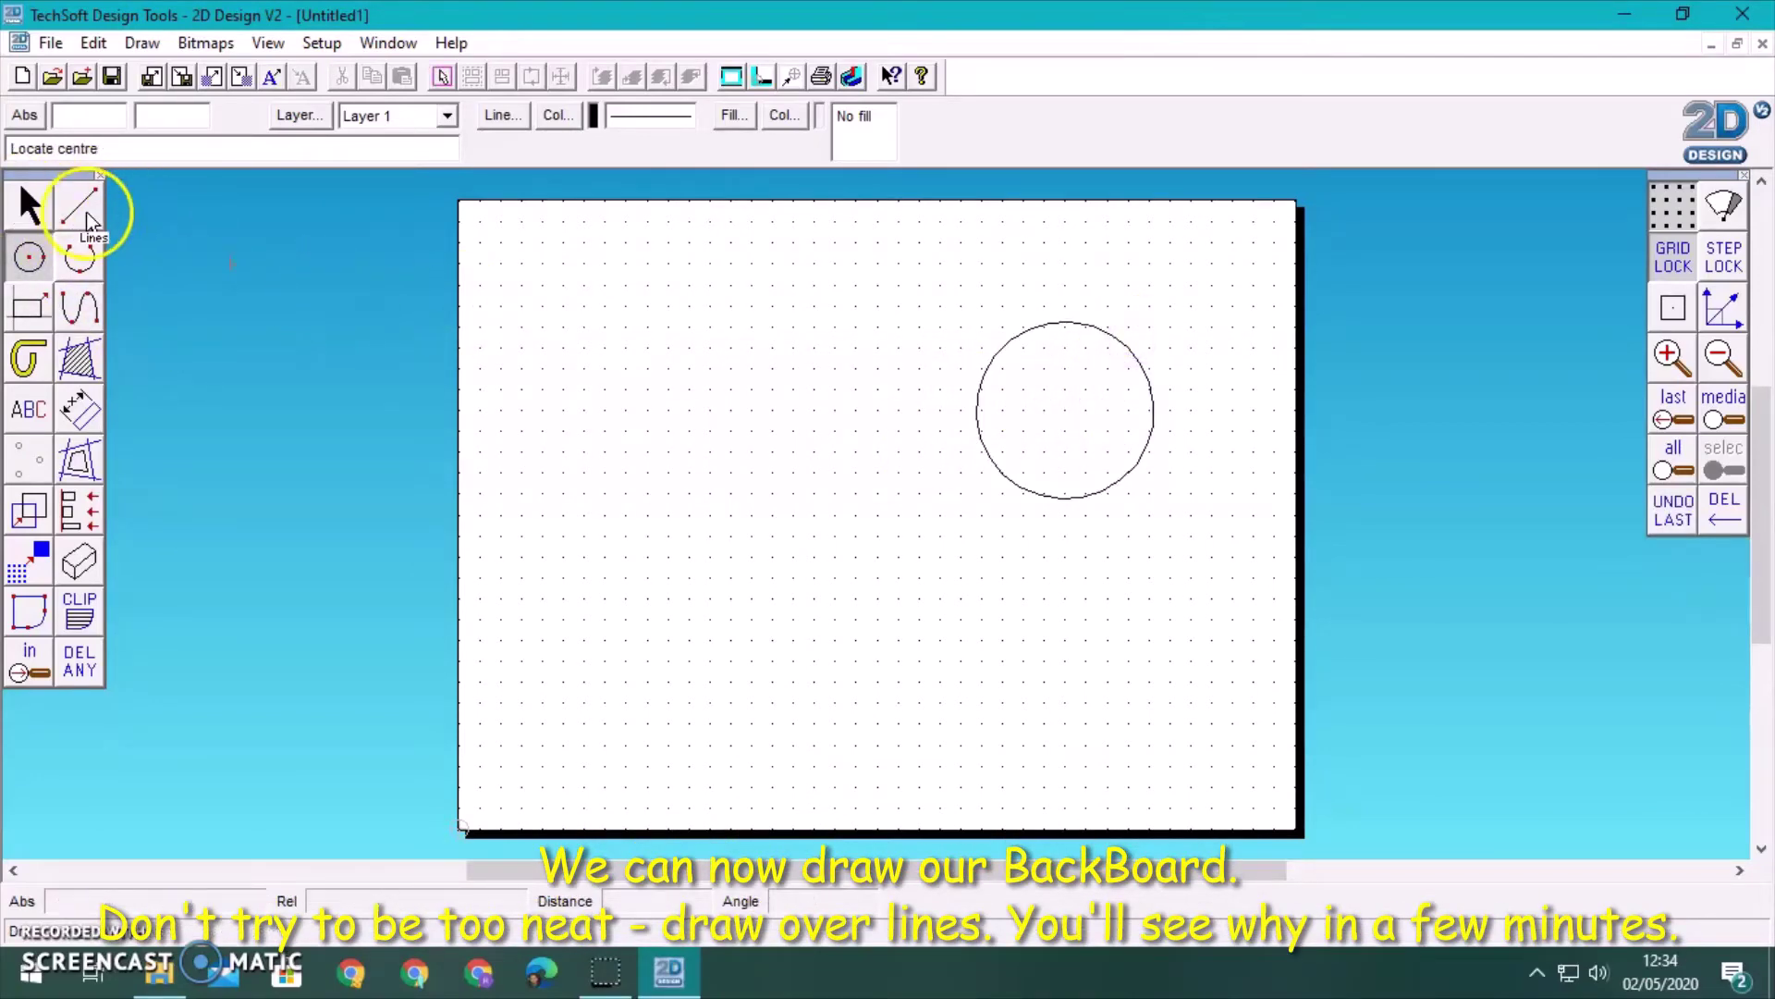
click(1023, 367)
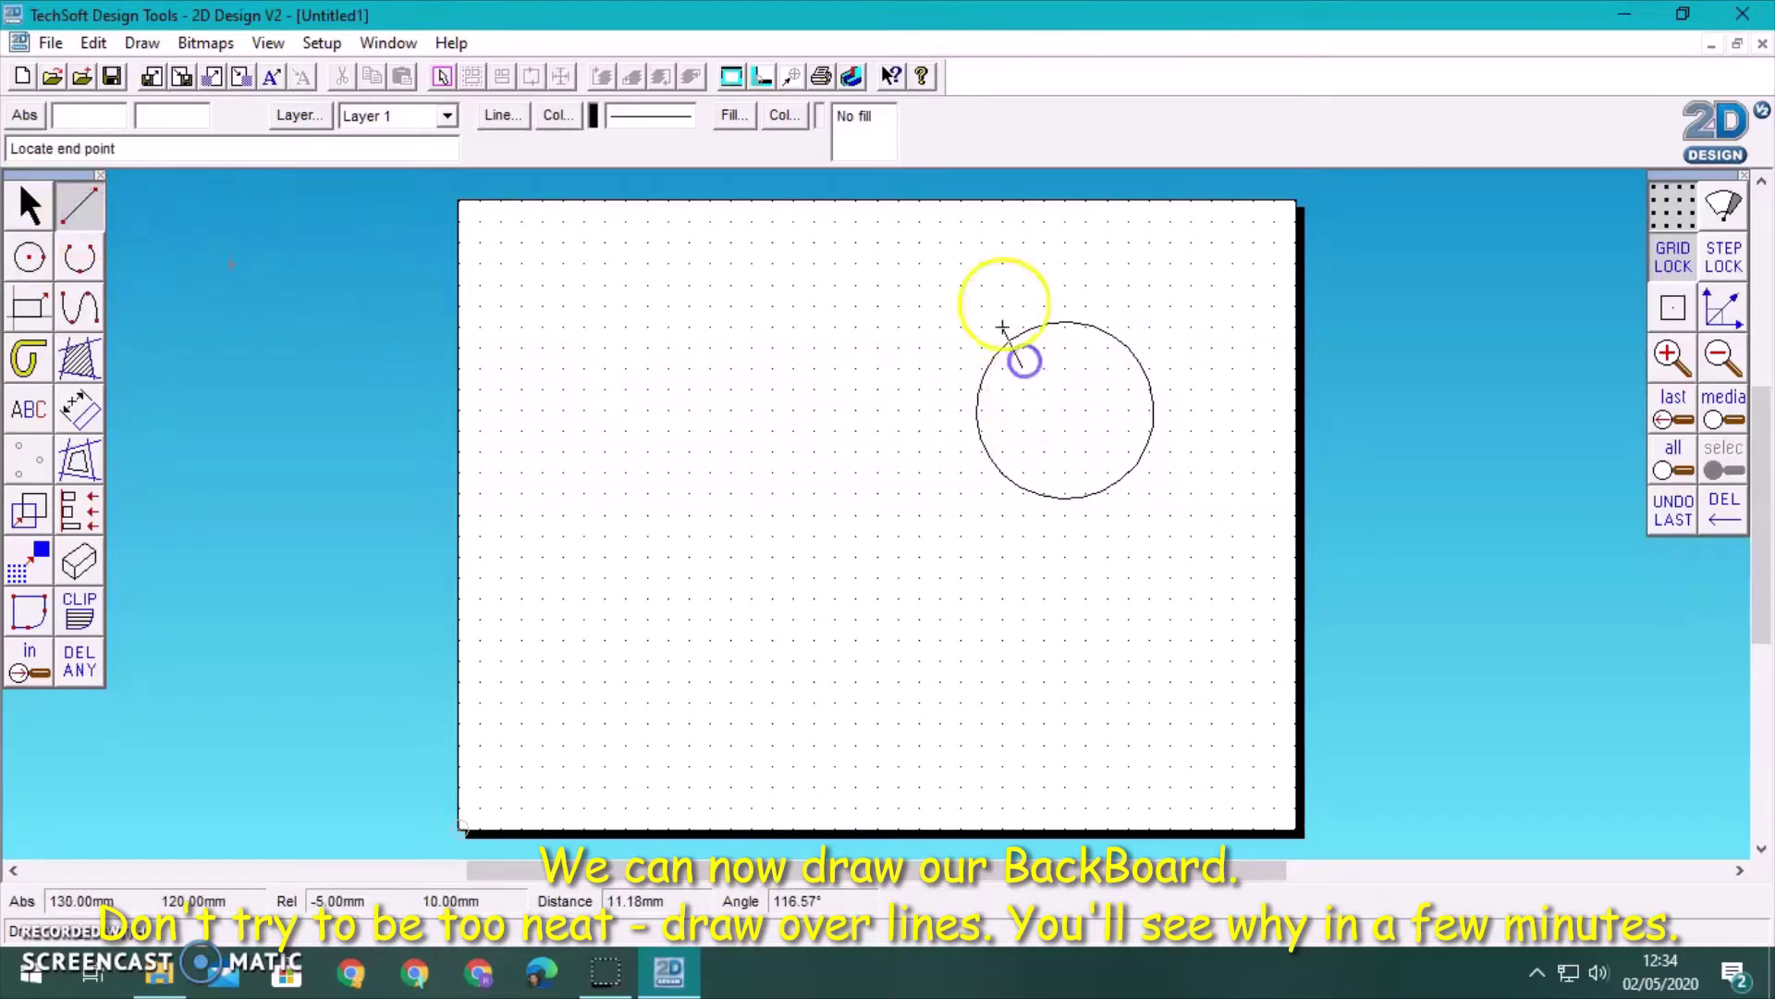
click(980, 285)
click(980, 285)
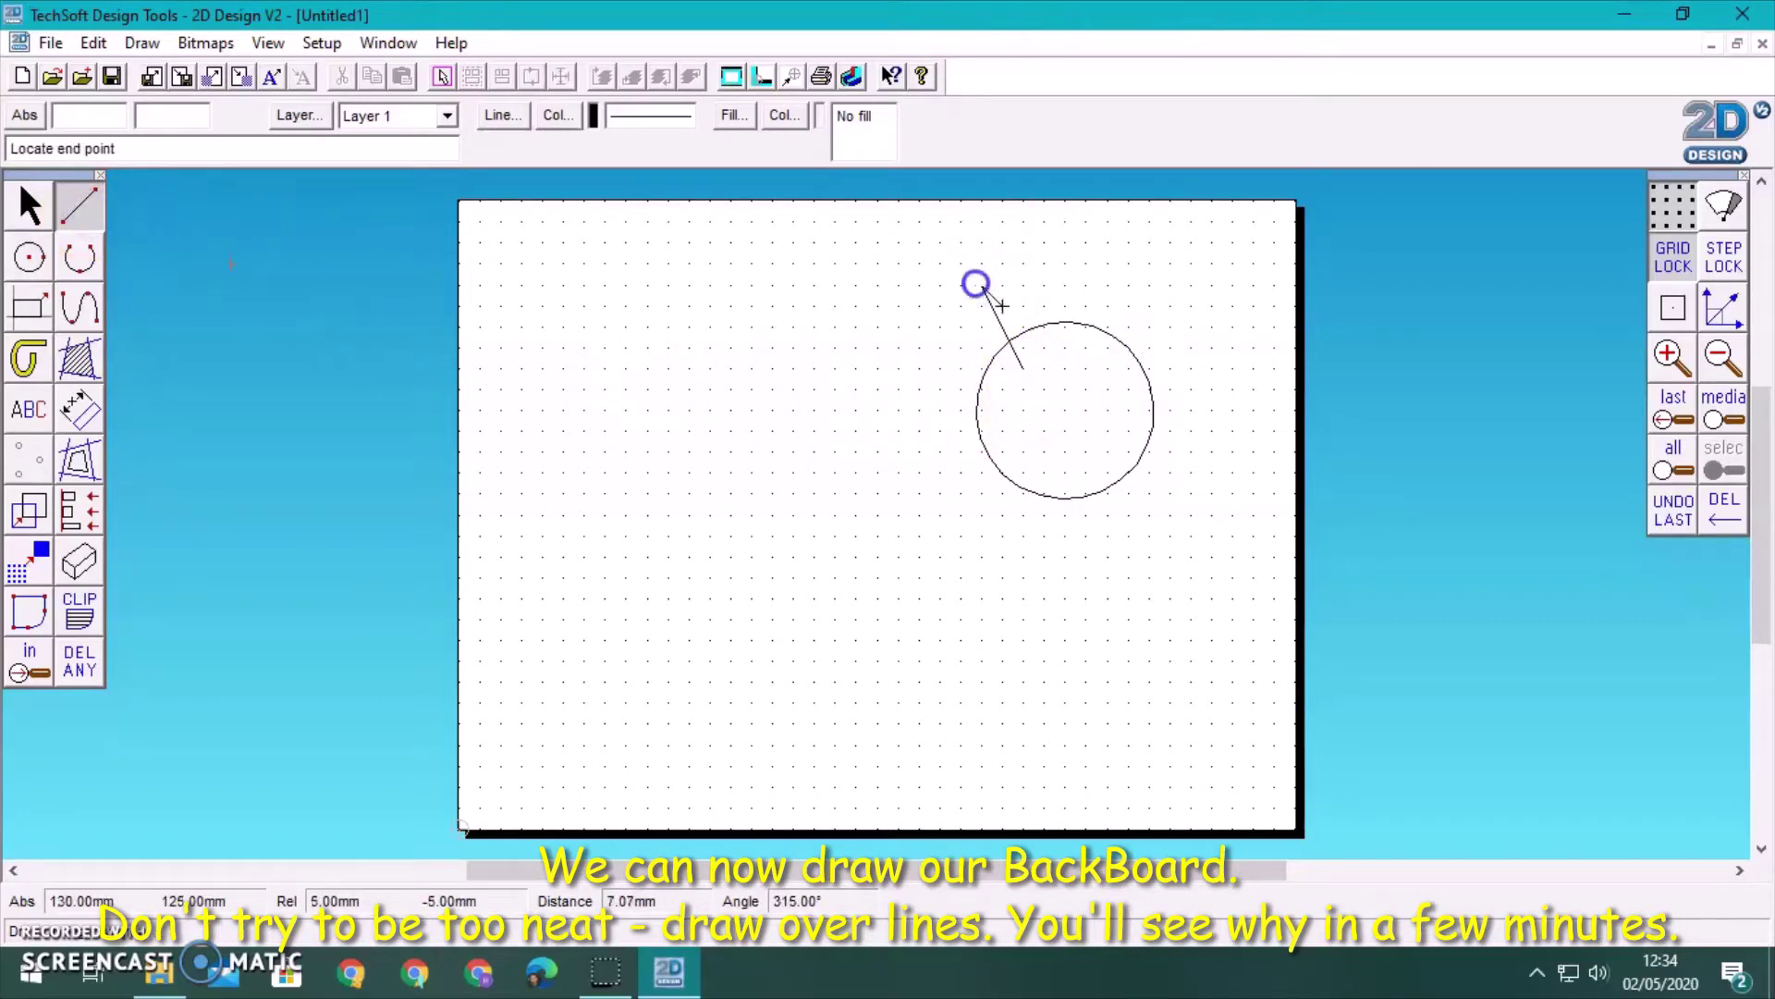
click(1064, 368)
click(1064, 368)
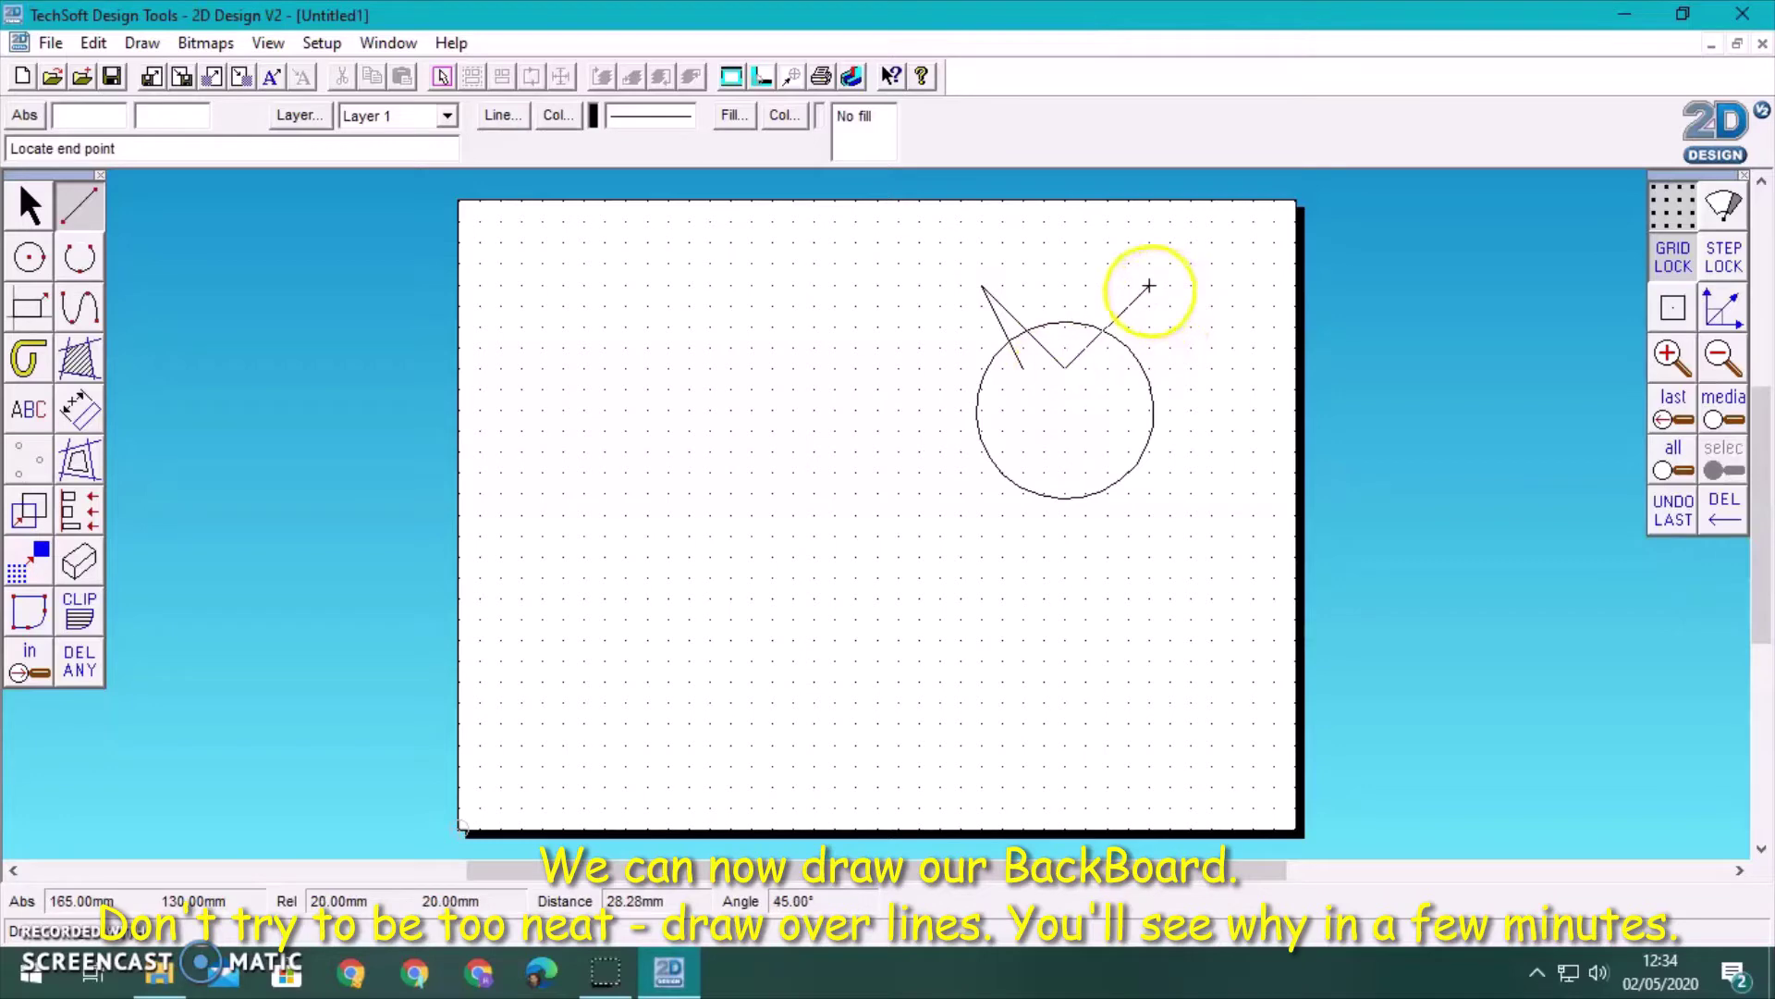
click(1128, 289)
click(1128, 288)
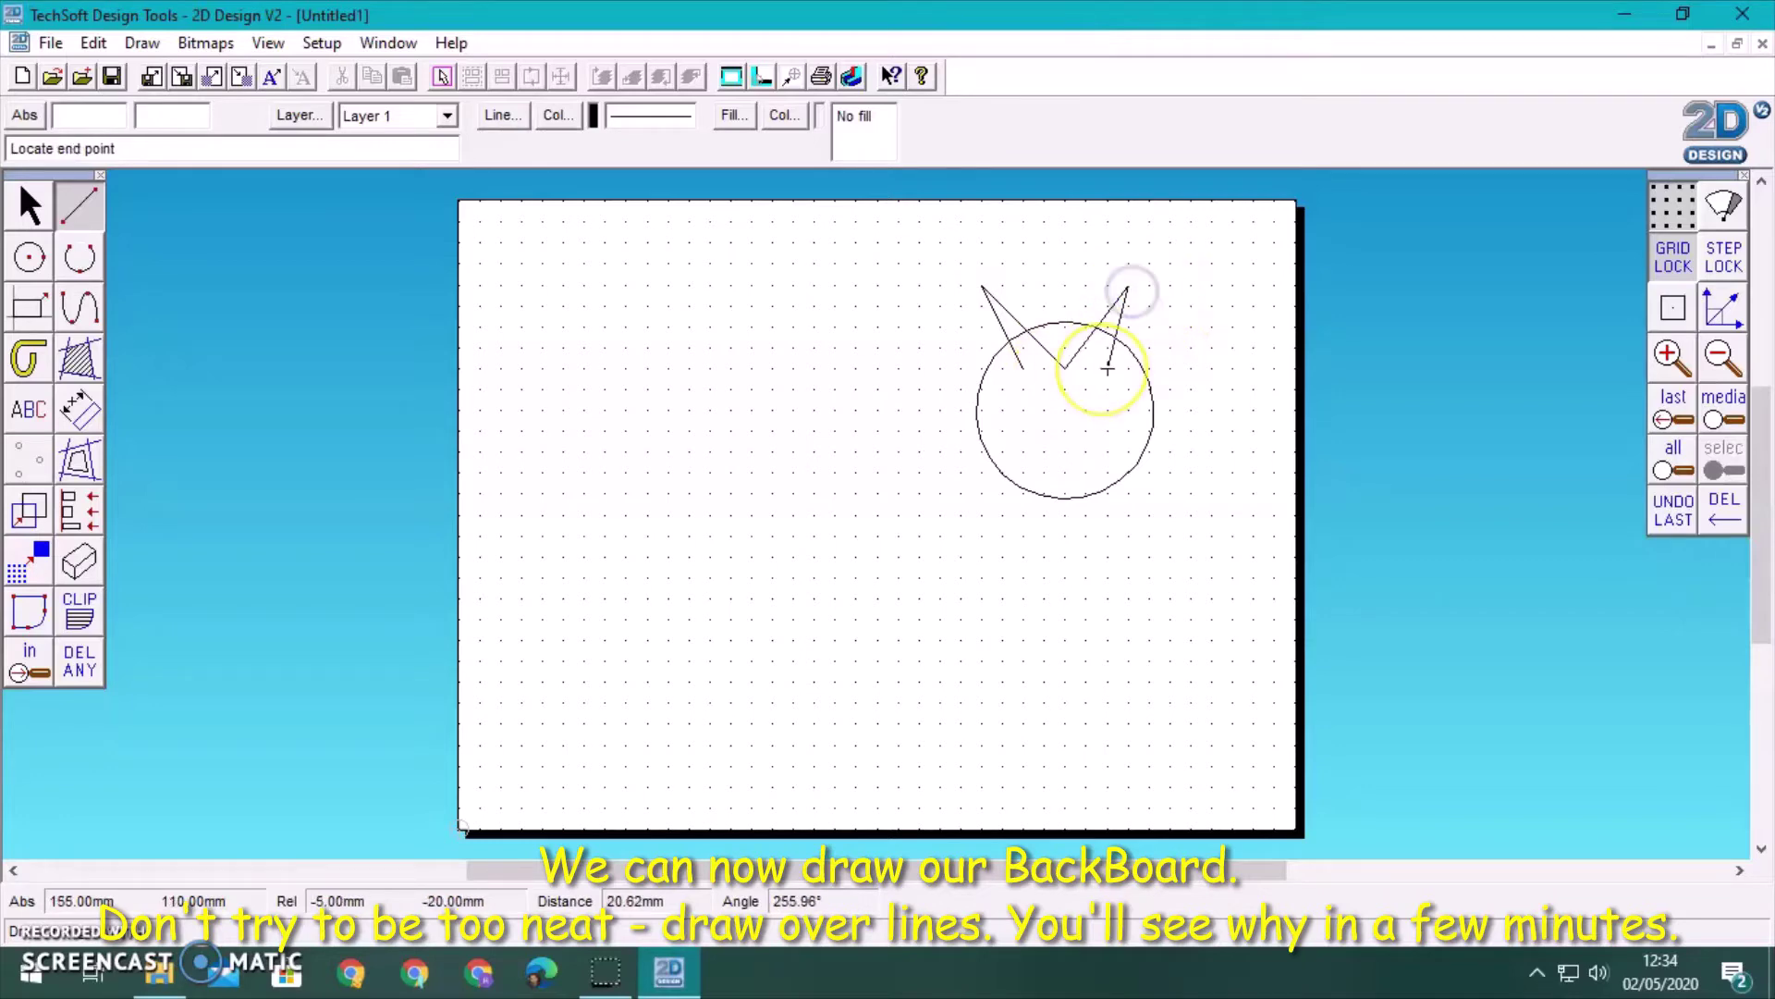
click(1108, 369)
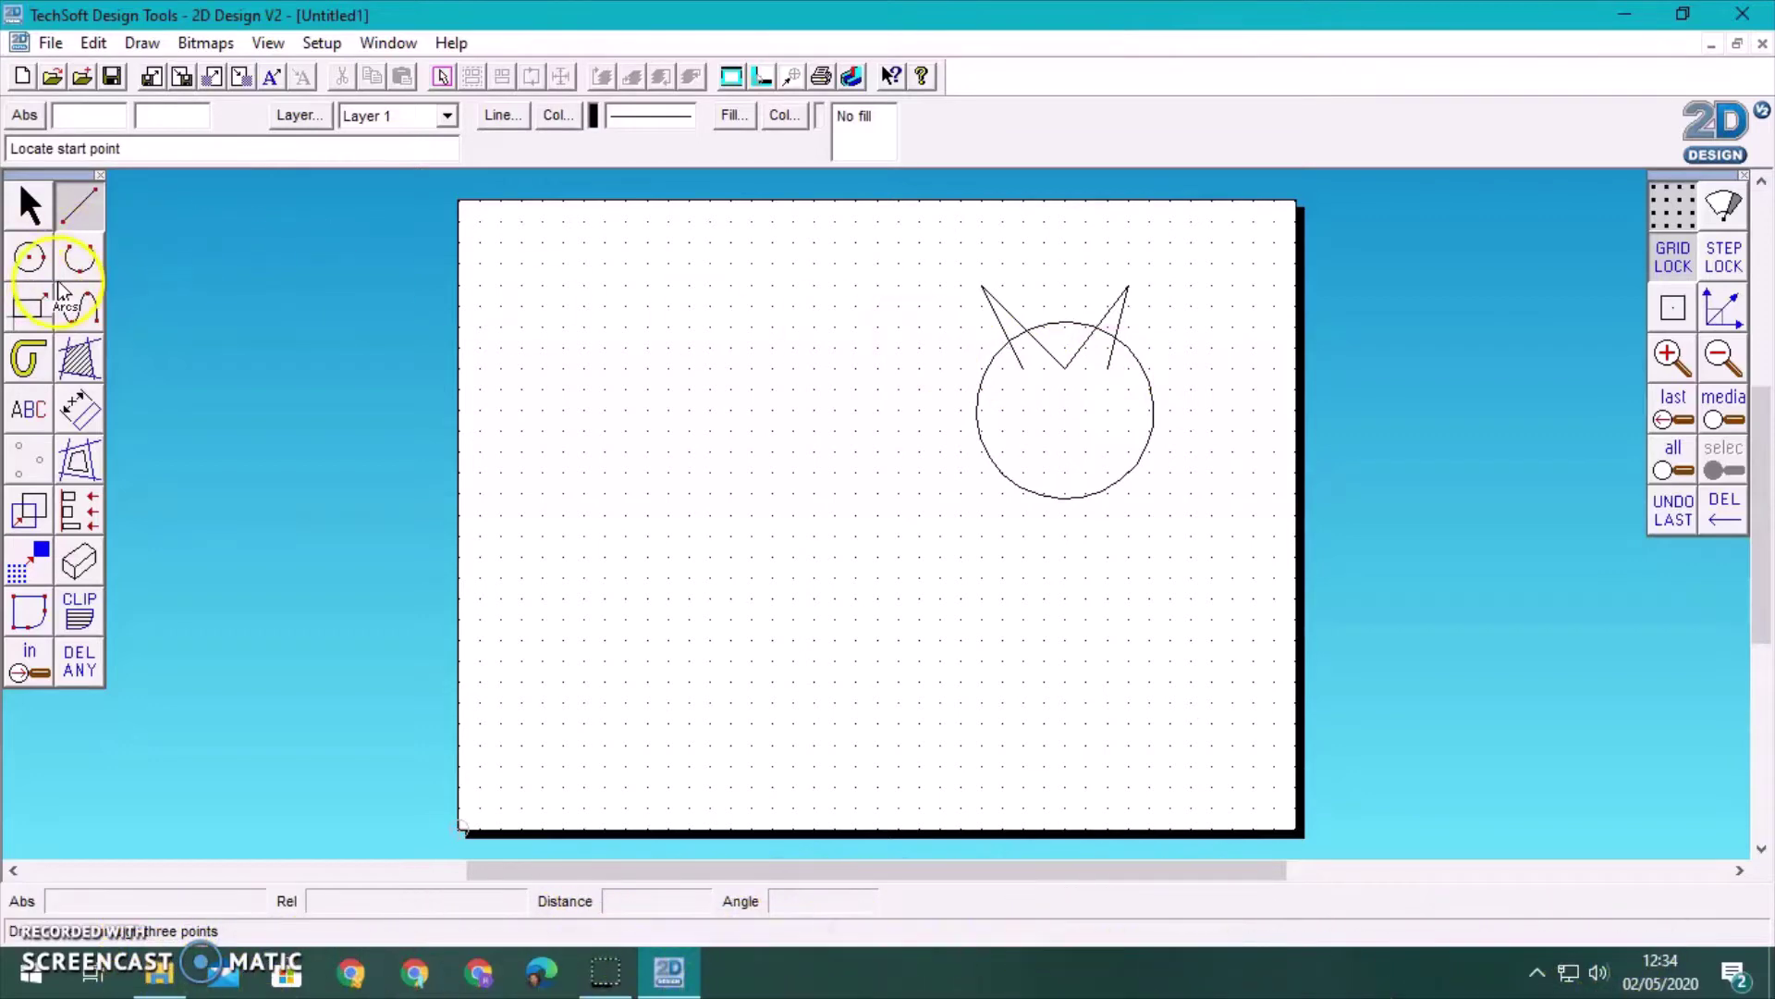
- Draw three whisker lines, about 30 to 35 mm long, fanning out from the left side of the cat's head
click(988, 409)
click(876, 389)
click(1004, 429)
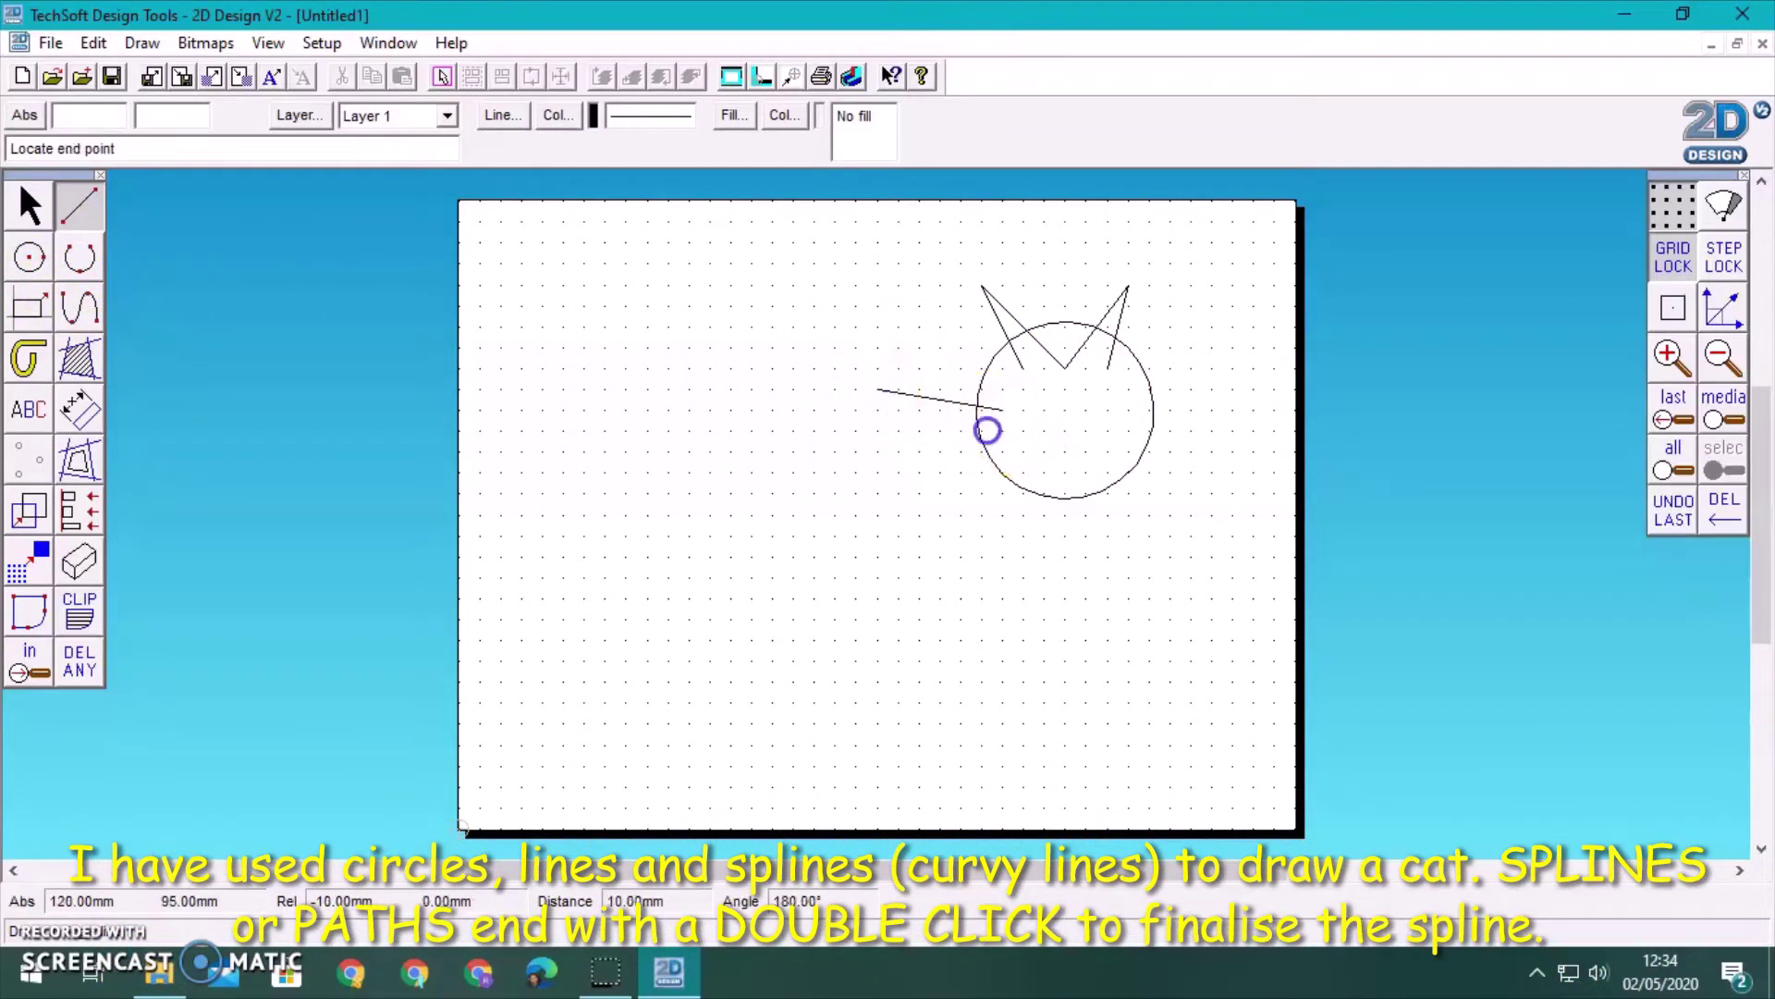
click(856, 431)
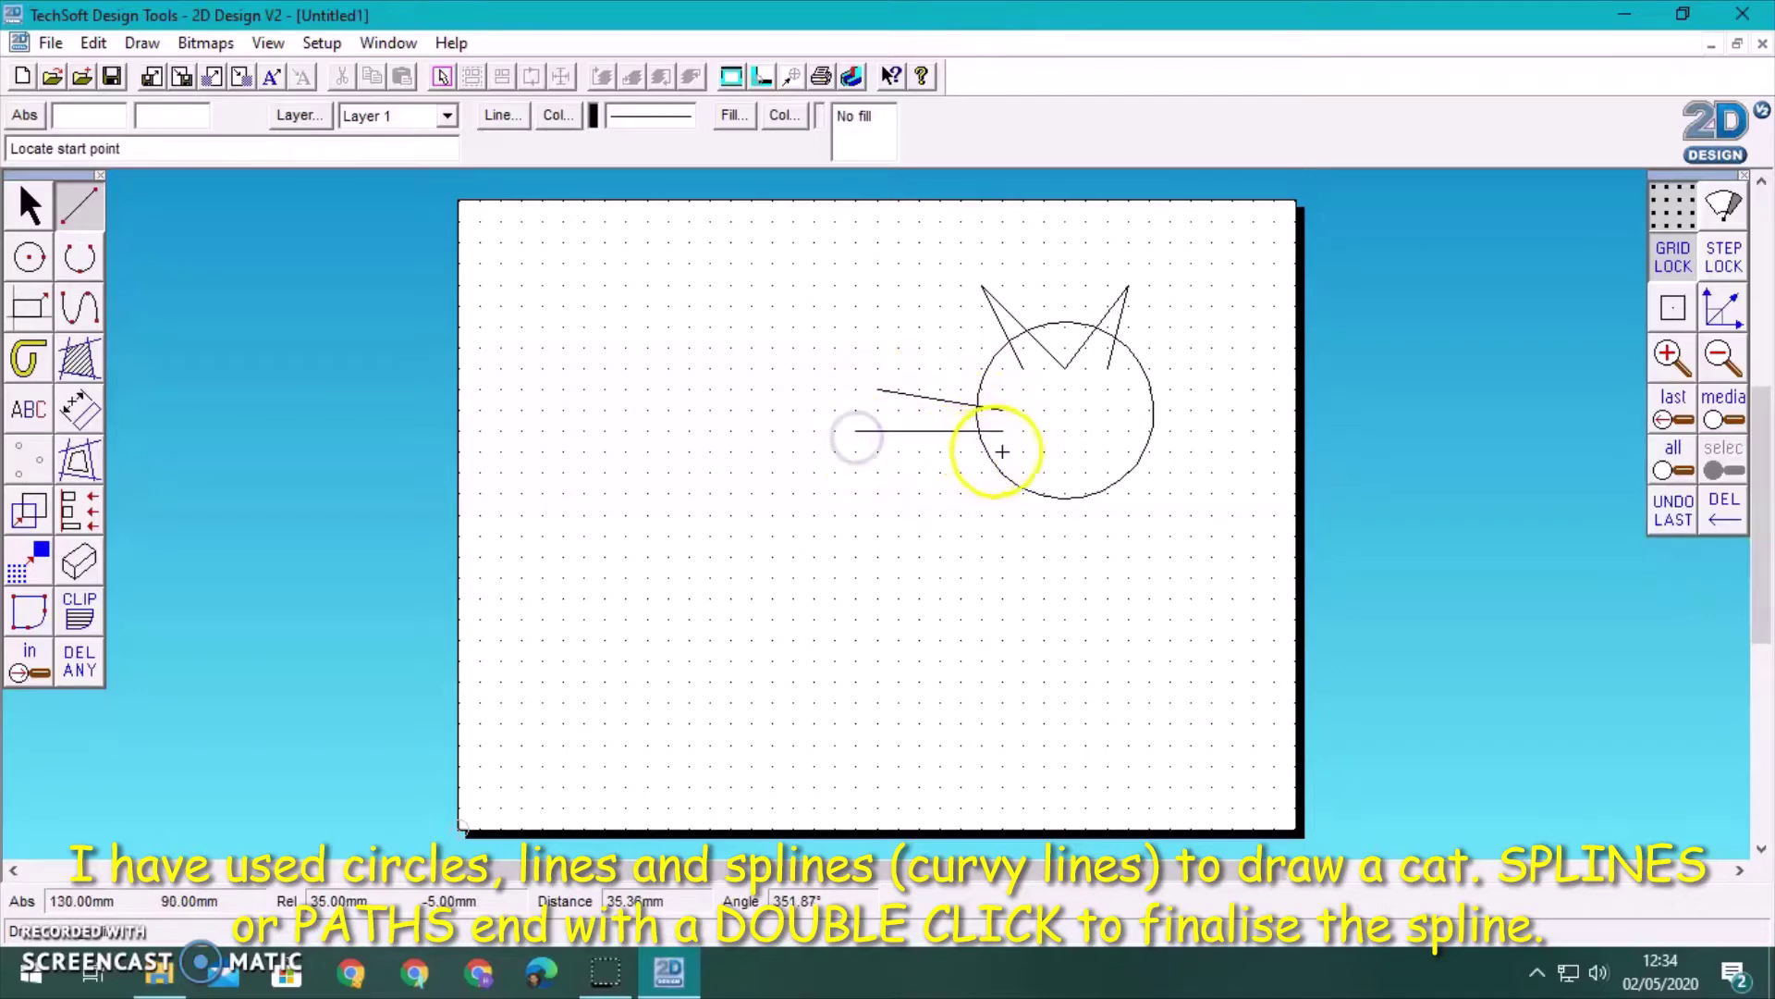
click(989, 451)
click(856, 472)
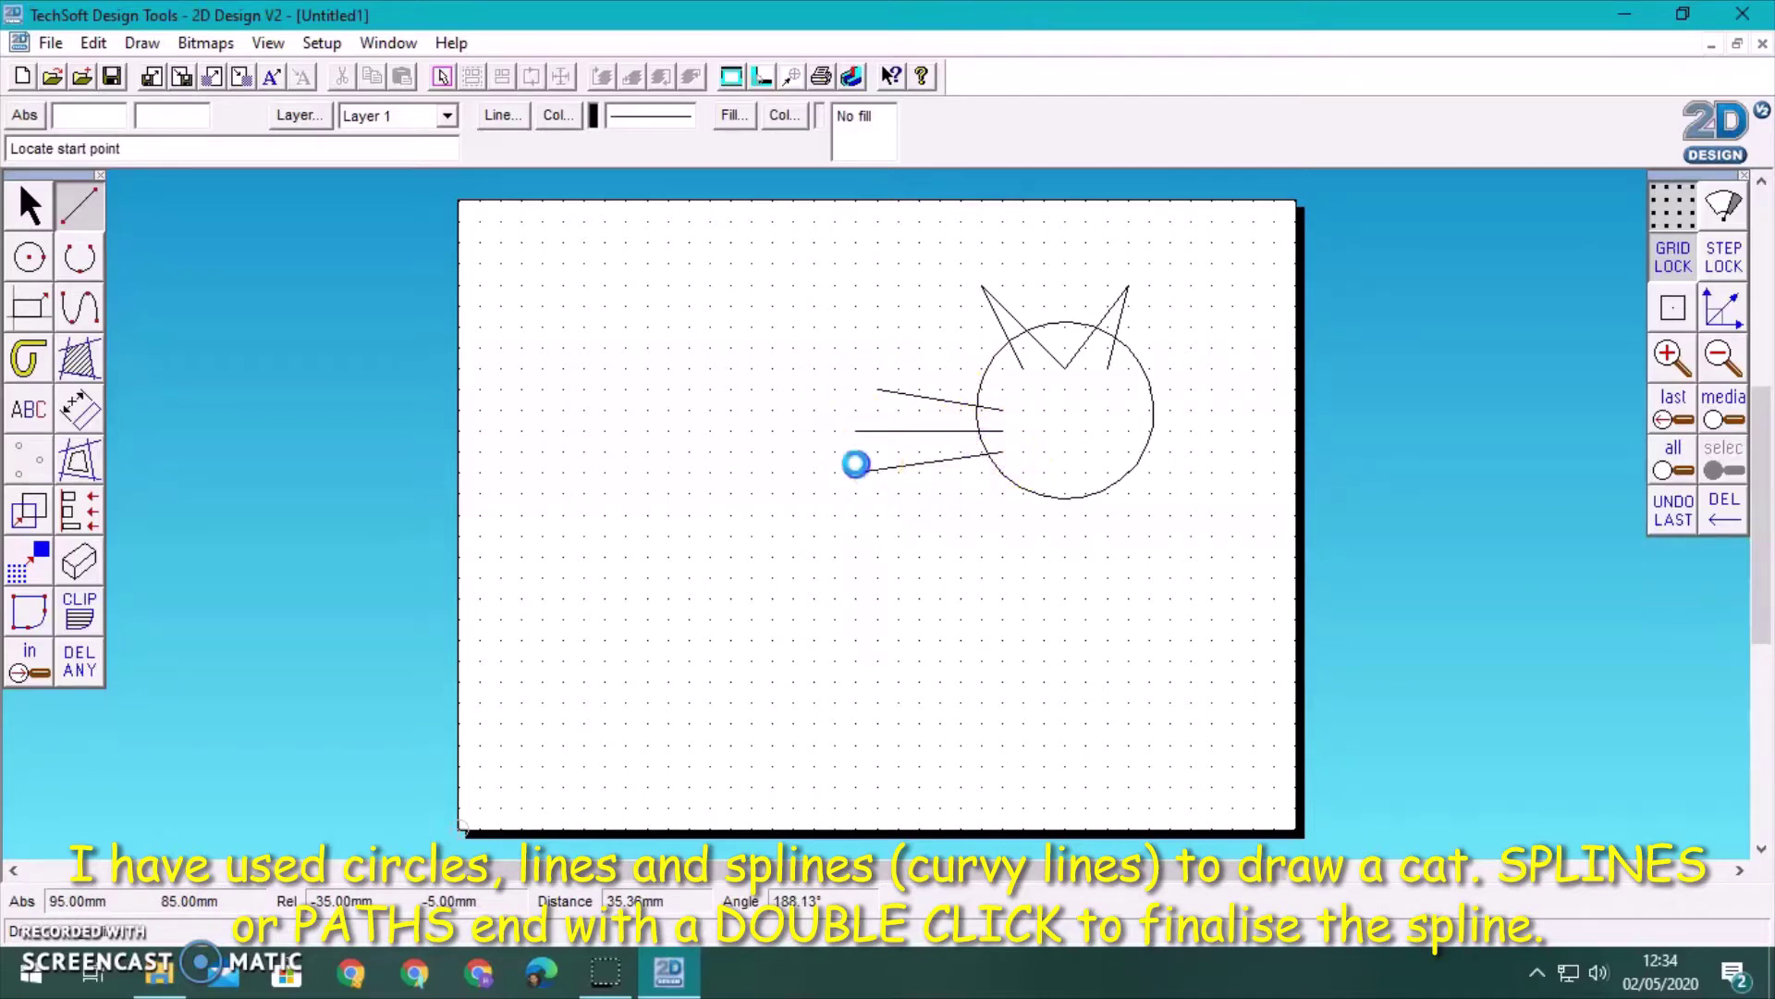
- Draw three whisker lines, each about 30 mm long, fanning out from the right side of the cat's head
click(1130, 409)
click(1254, 388)
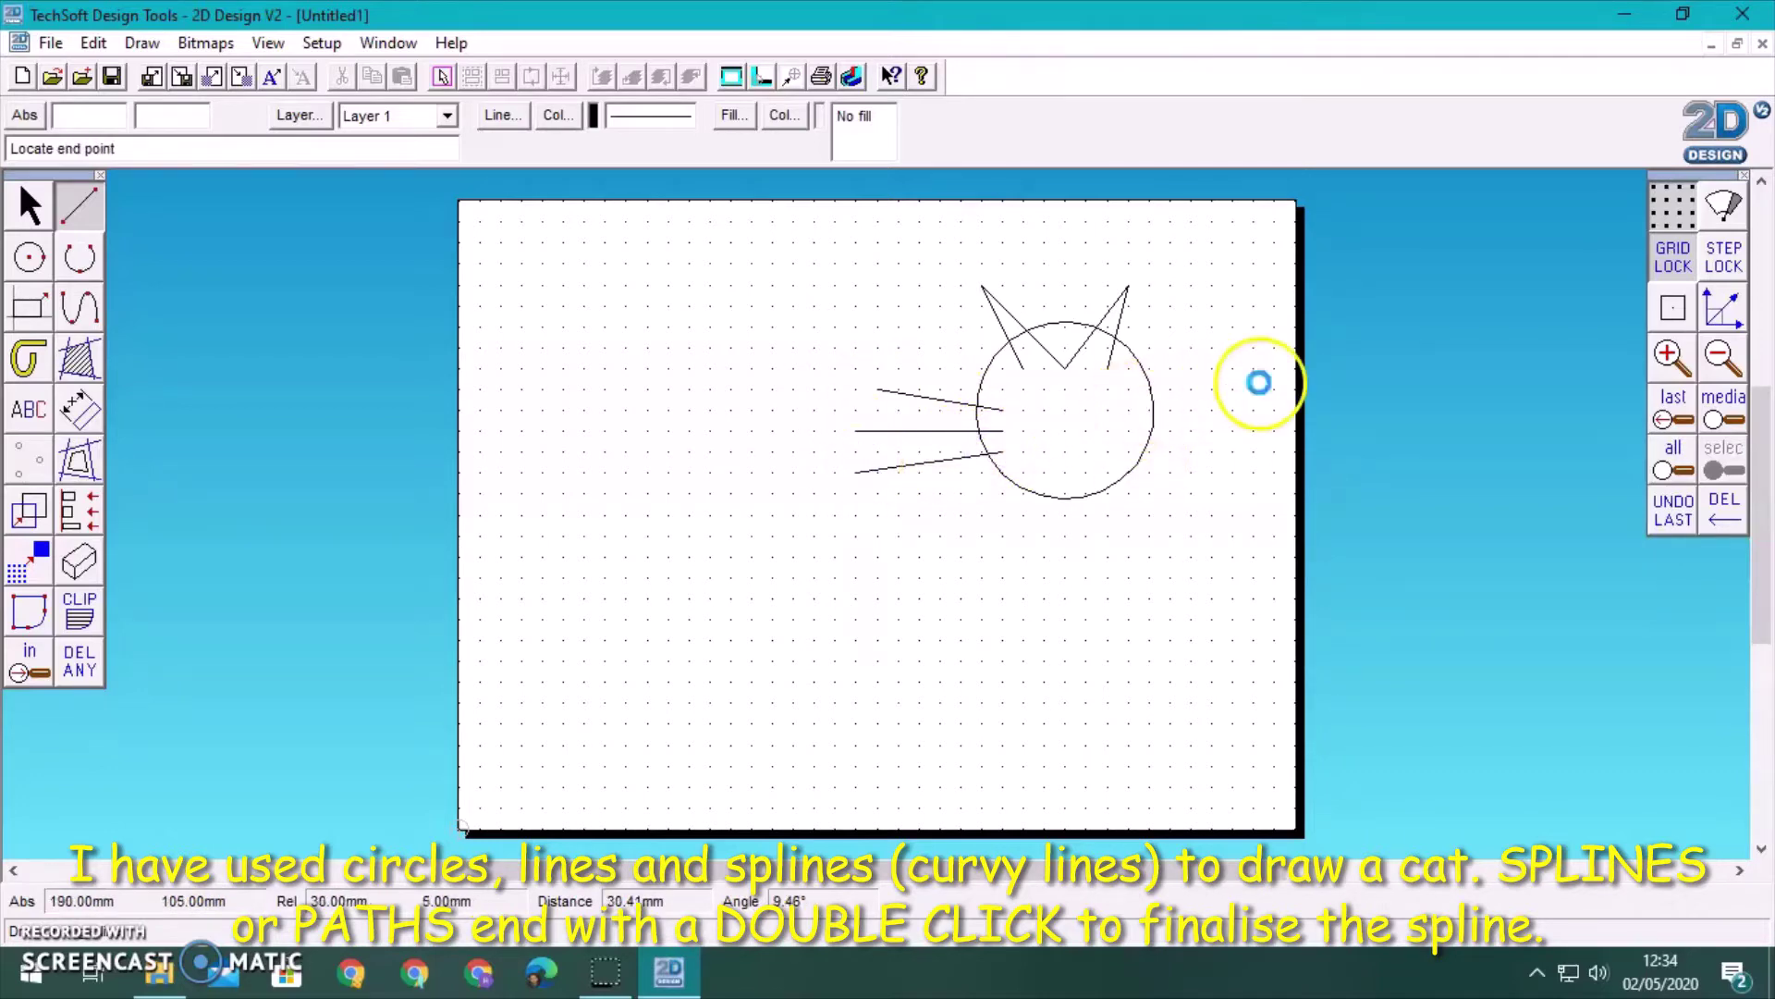
click(1119, 431)
click(1255, 431)
click(1110, 452)
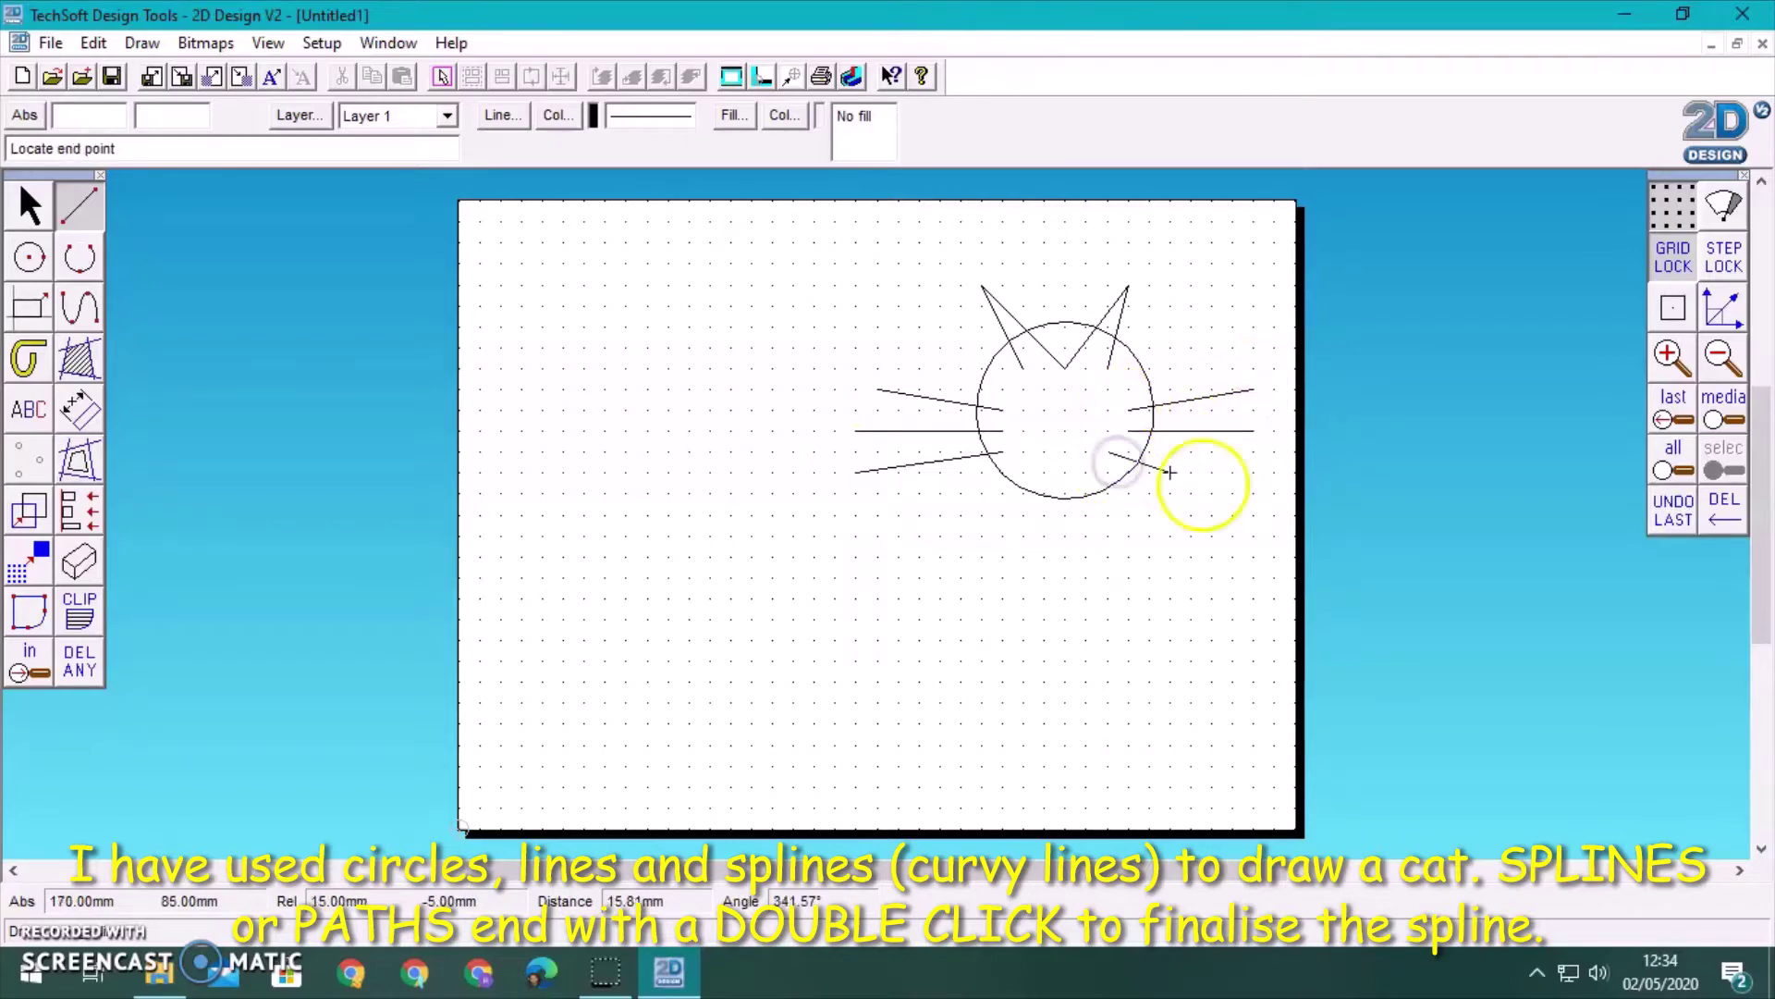
click(1233, 493)
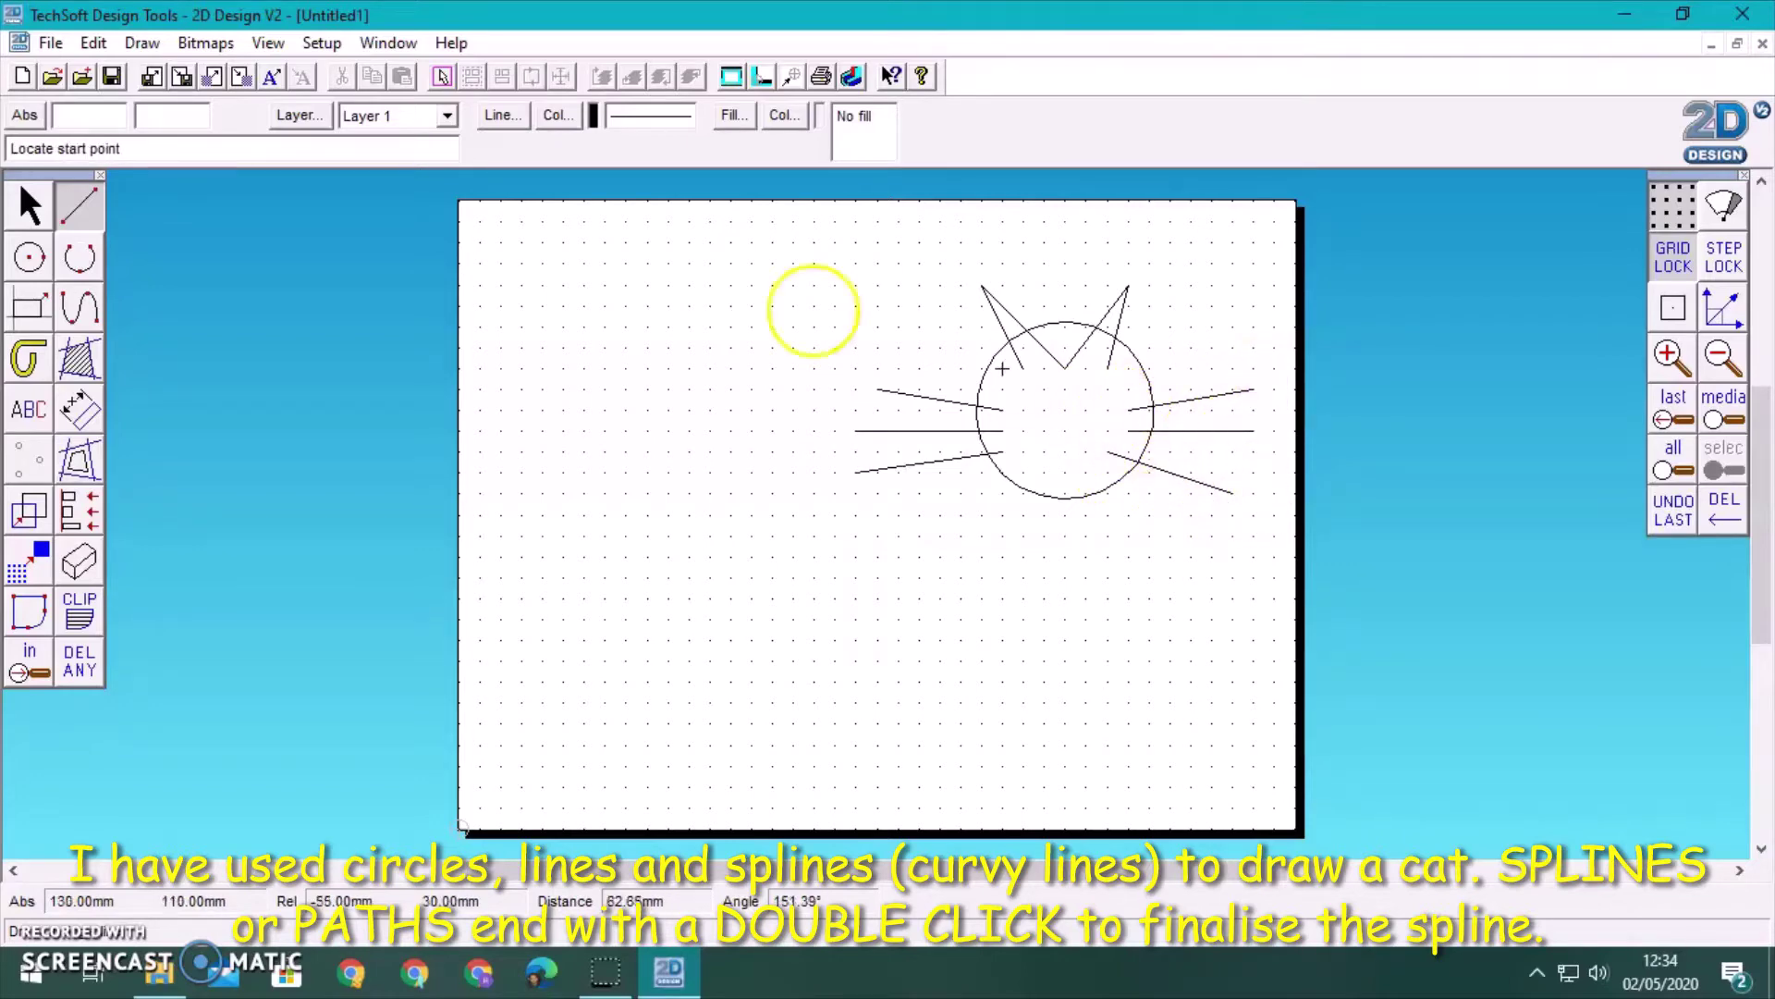
- Draw two eye circles of 5 mm radius inside the cat's head, centred at about (140, 105) and (155, 100) mm
click(51, 243)
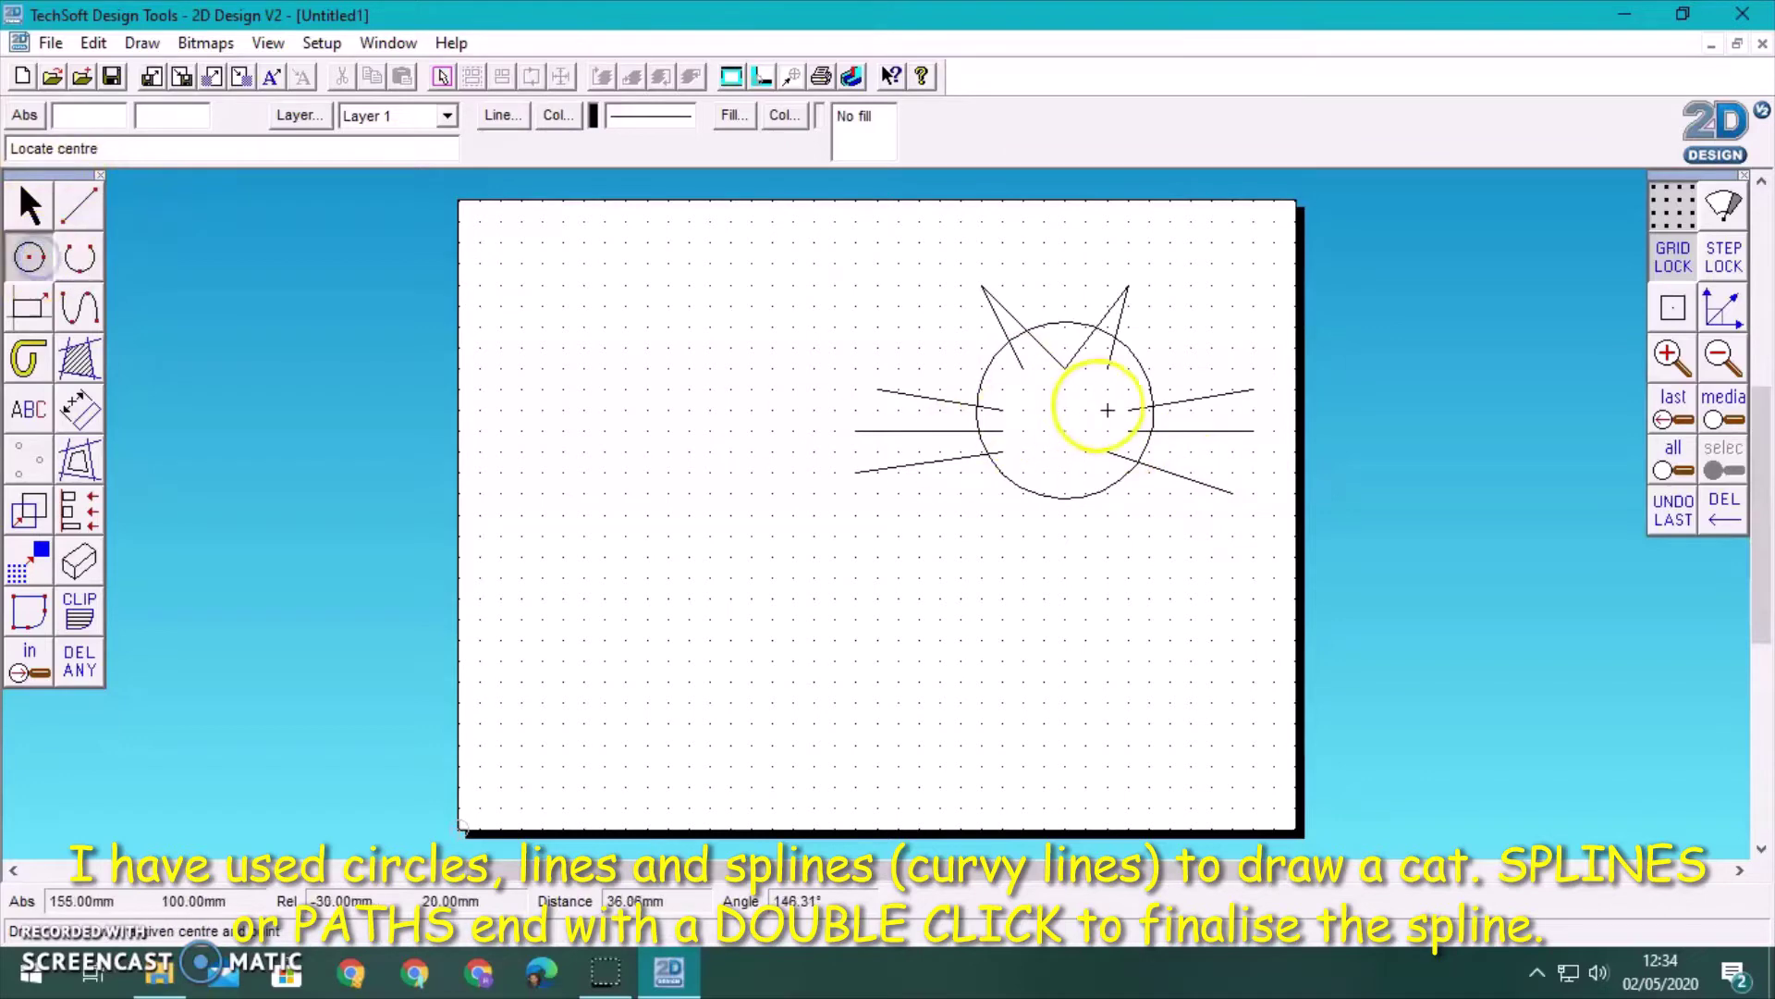
click(1036, 398)
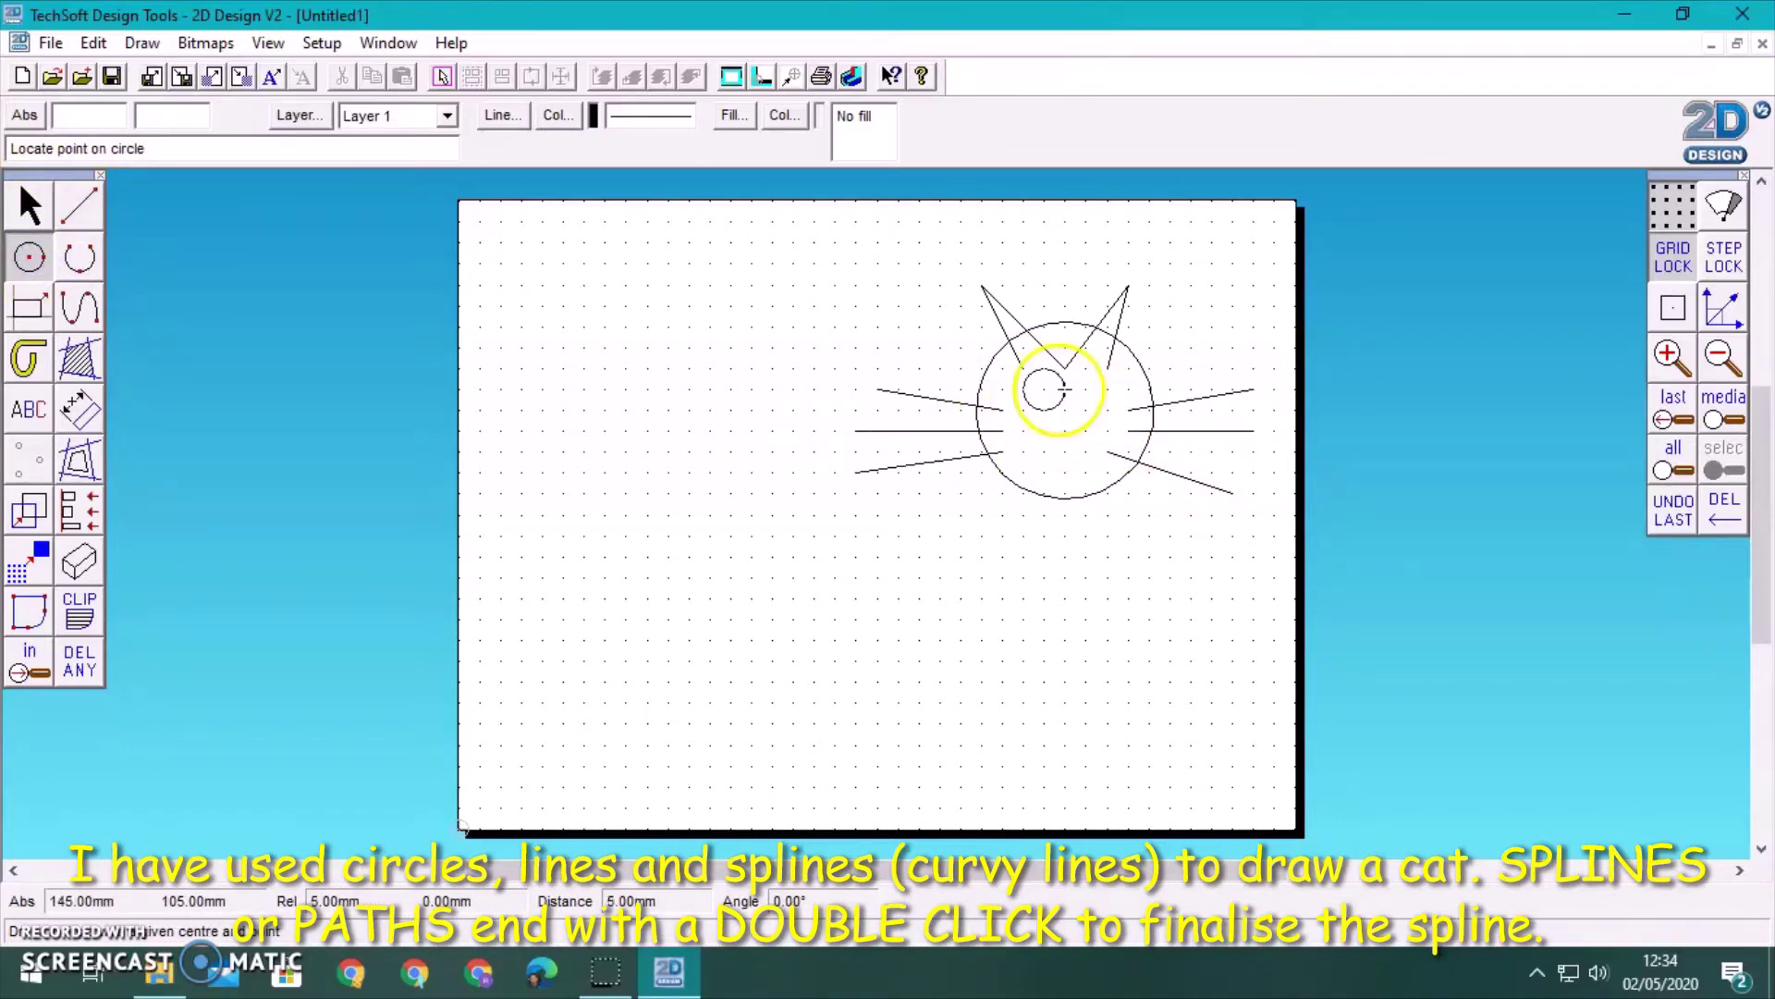
click(1063, 389)
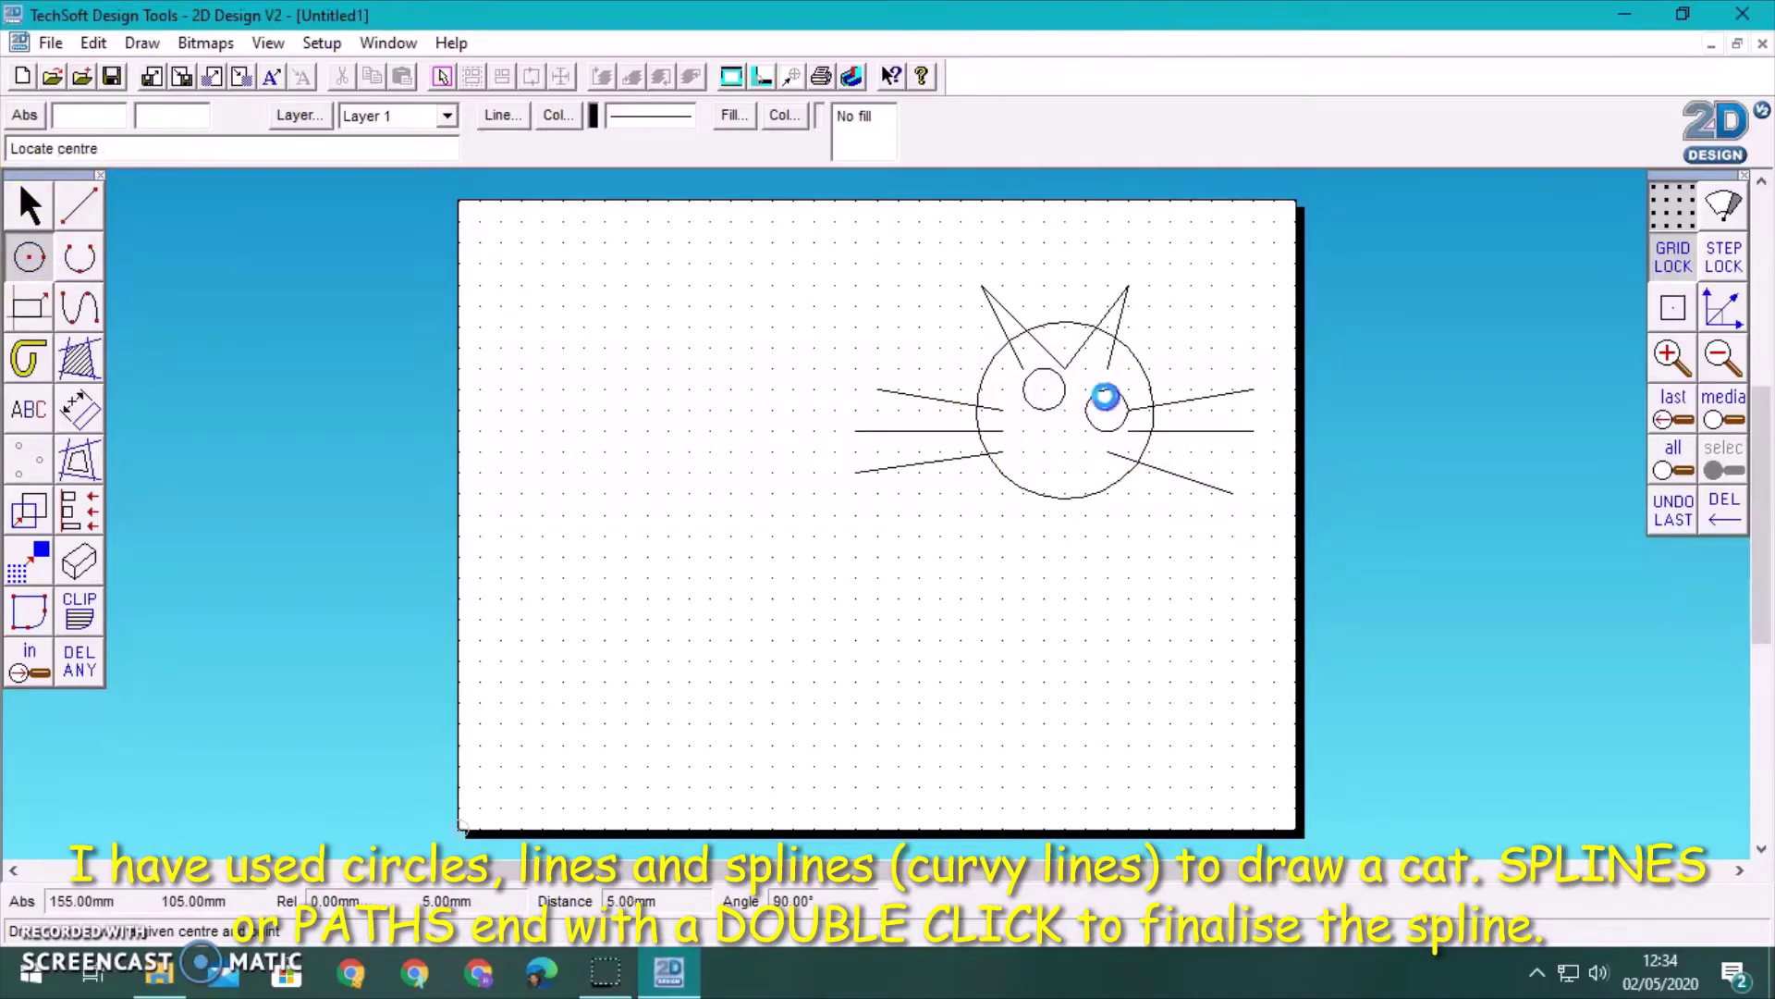
- Draw a small spline for the cat's nose and mouth, running down from (145, 95) mm and ending at about (150, 85) mm
click(76, 311)
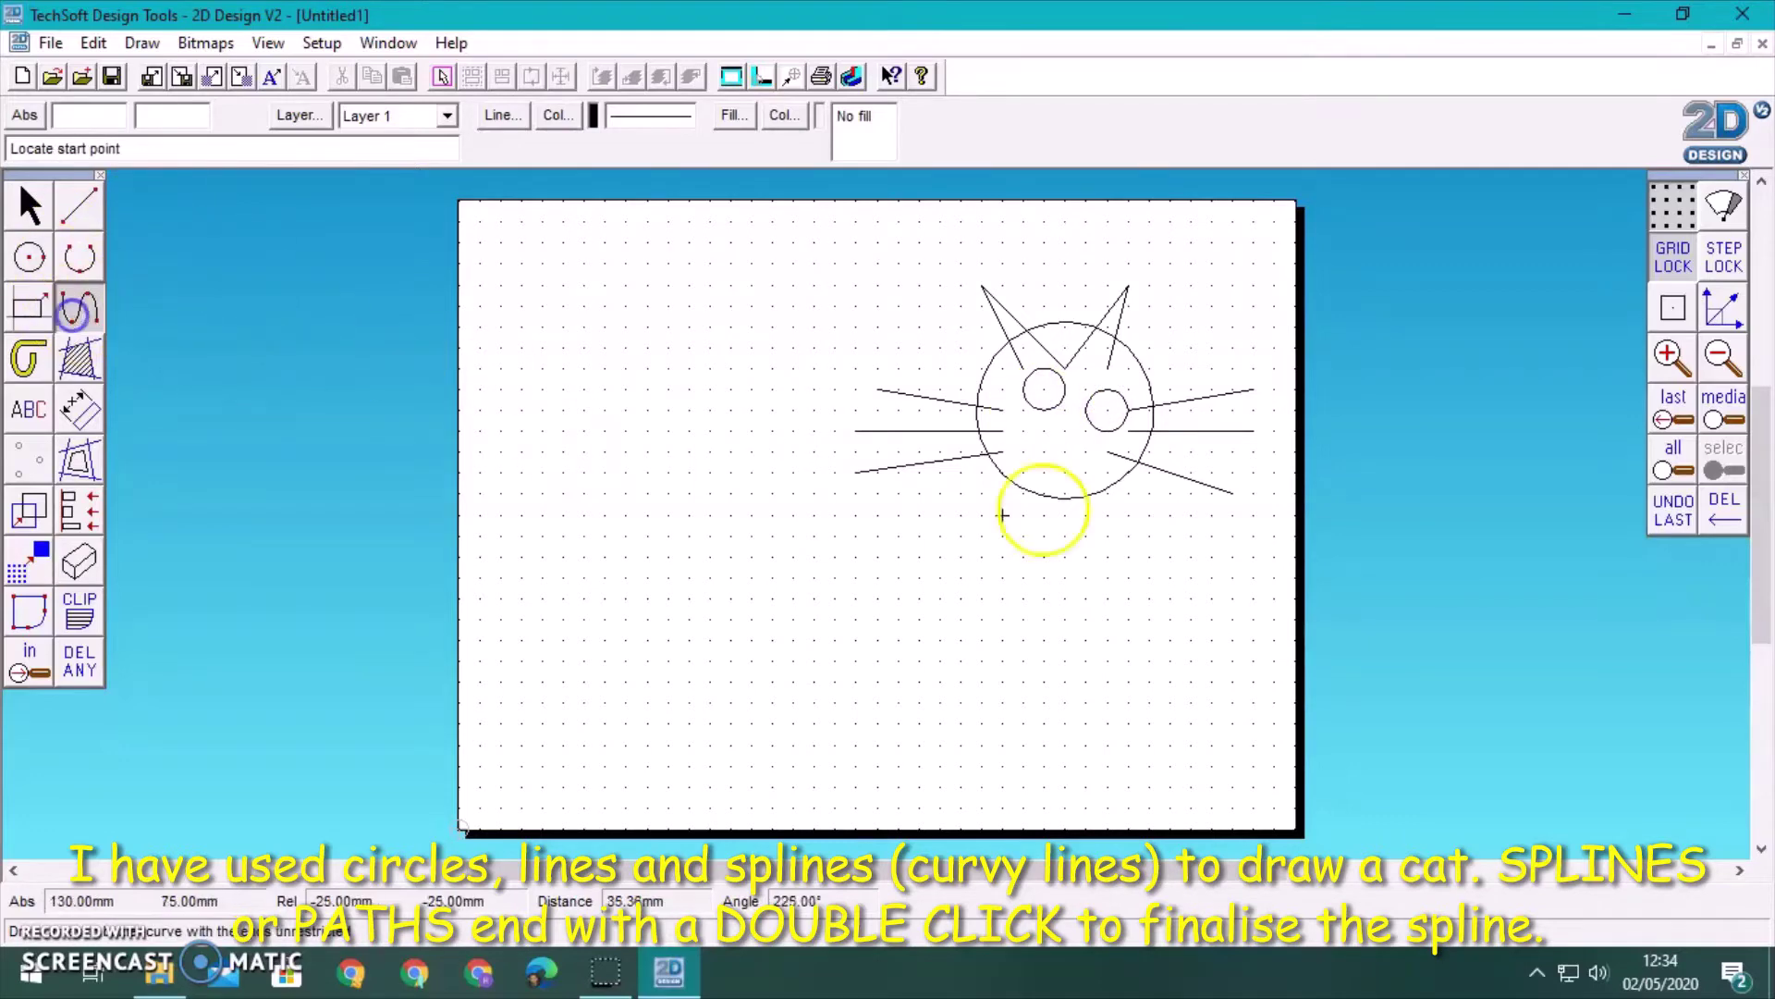
click(1060, 431)
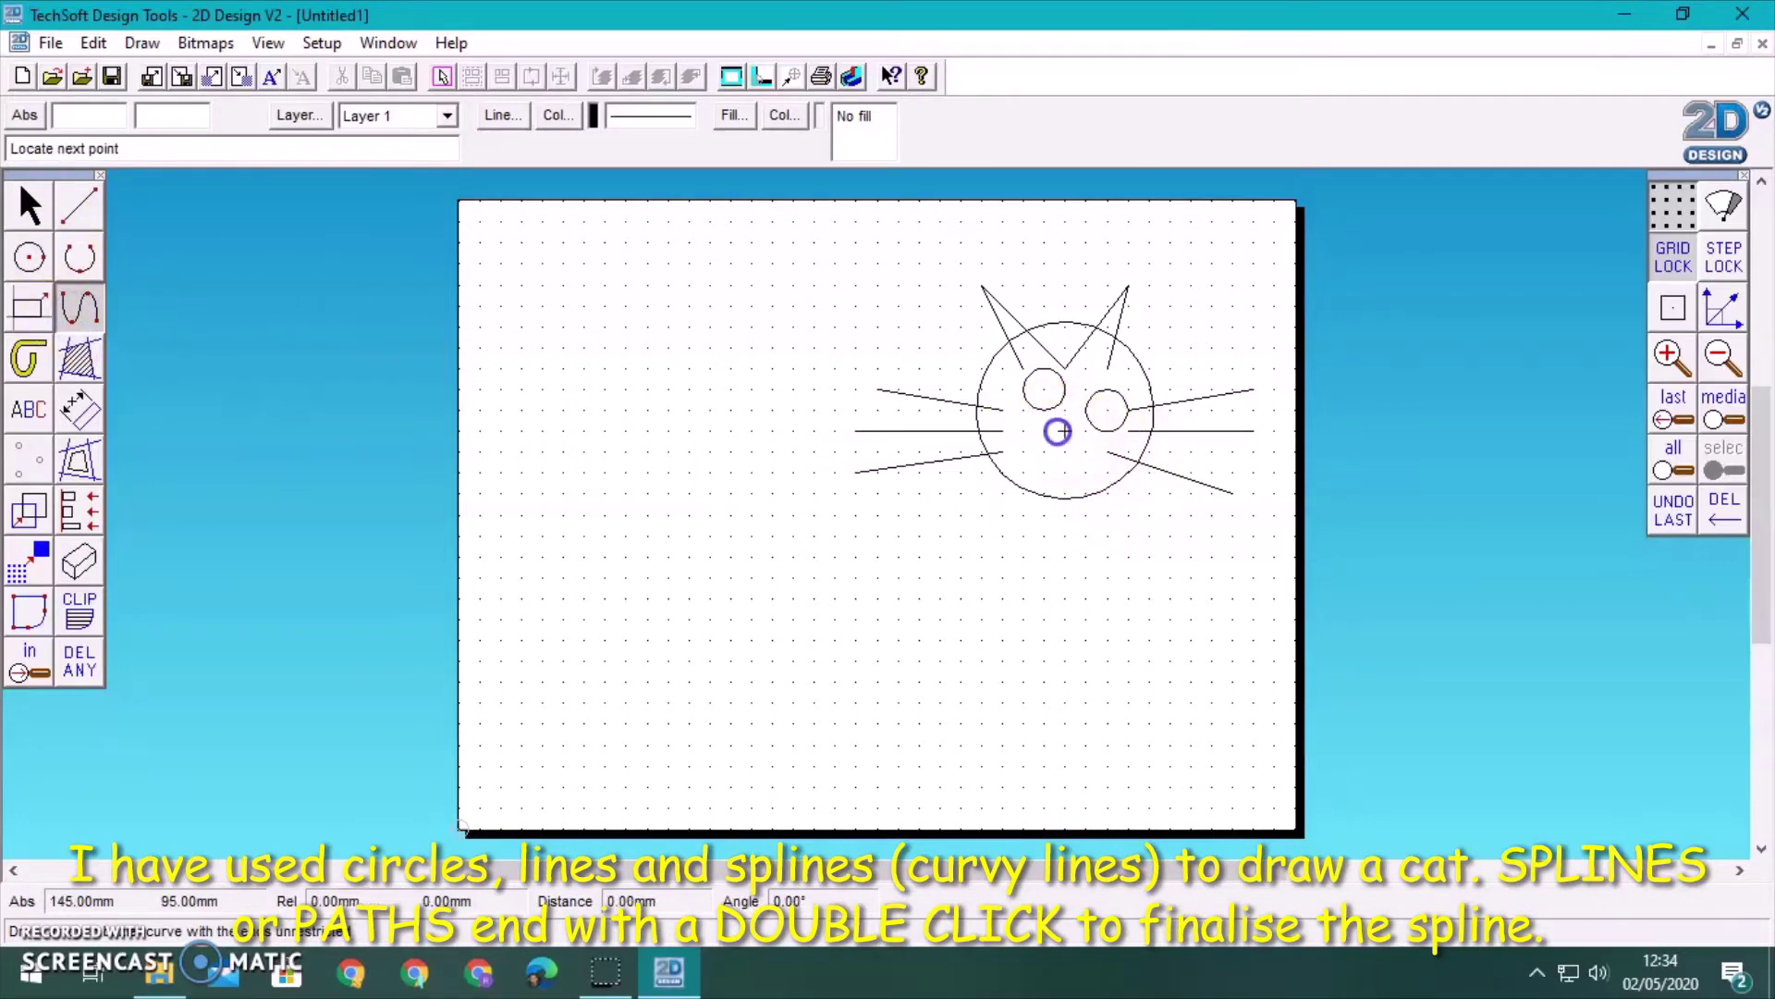
click(1063, 475)
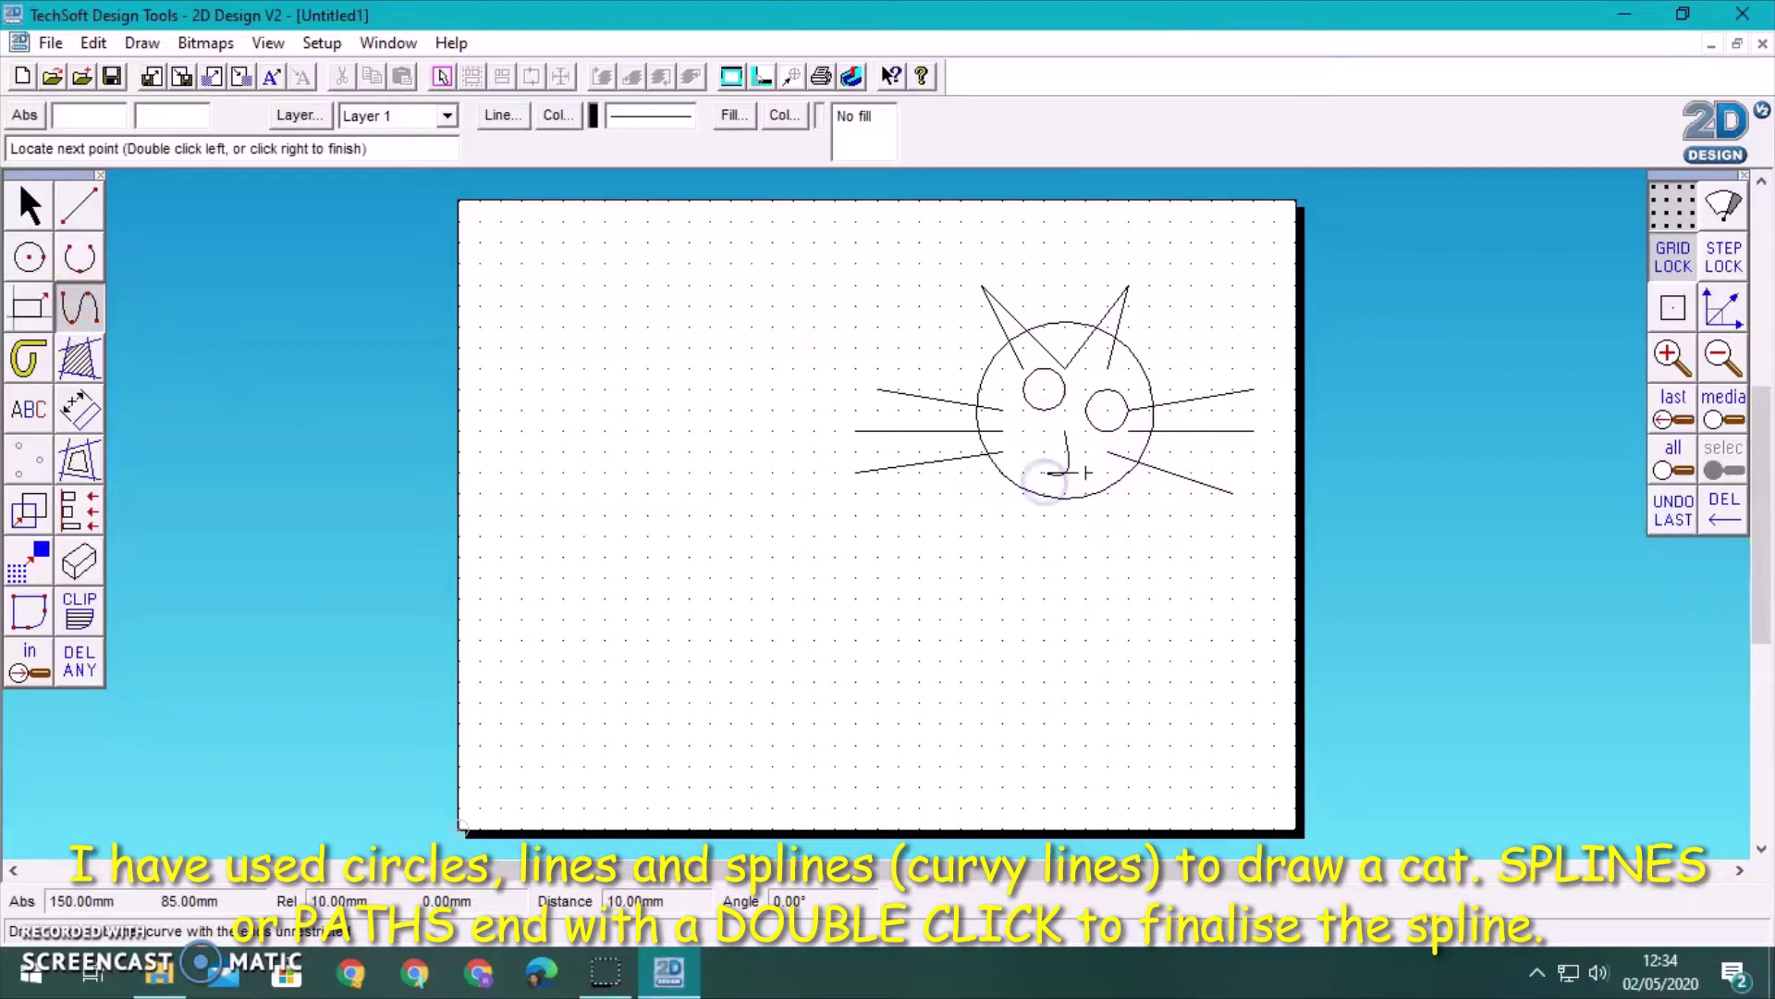
double_click(1091, 481)
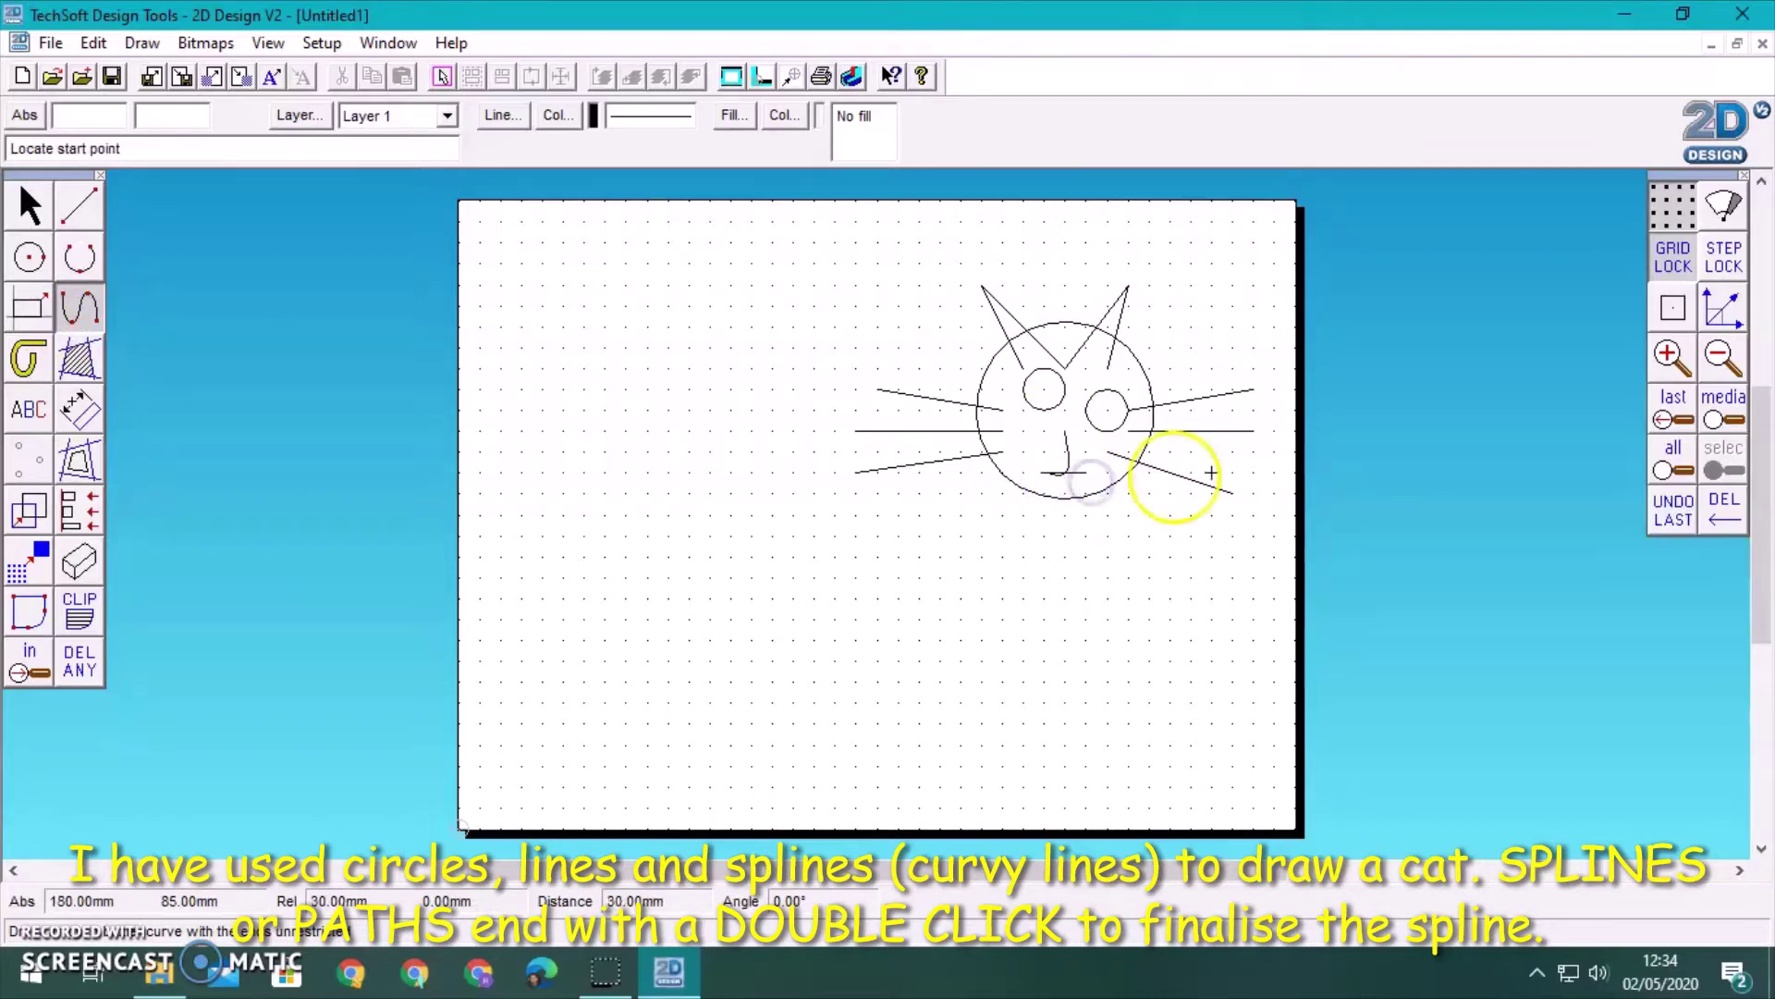
- Start the body outline as a spline from (135, 85) mm inside the head, shaping the chest, front leg, belly and hind paw
click(1022, 474)
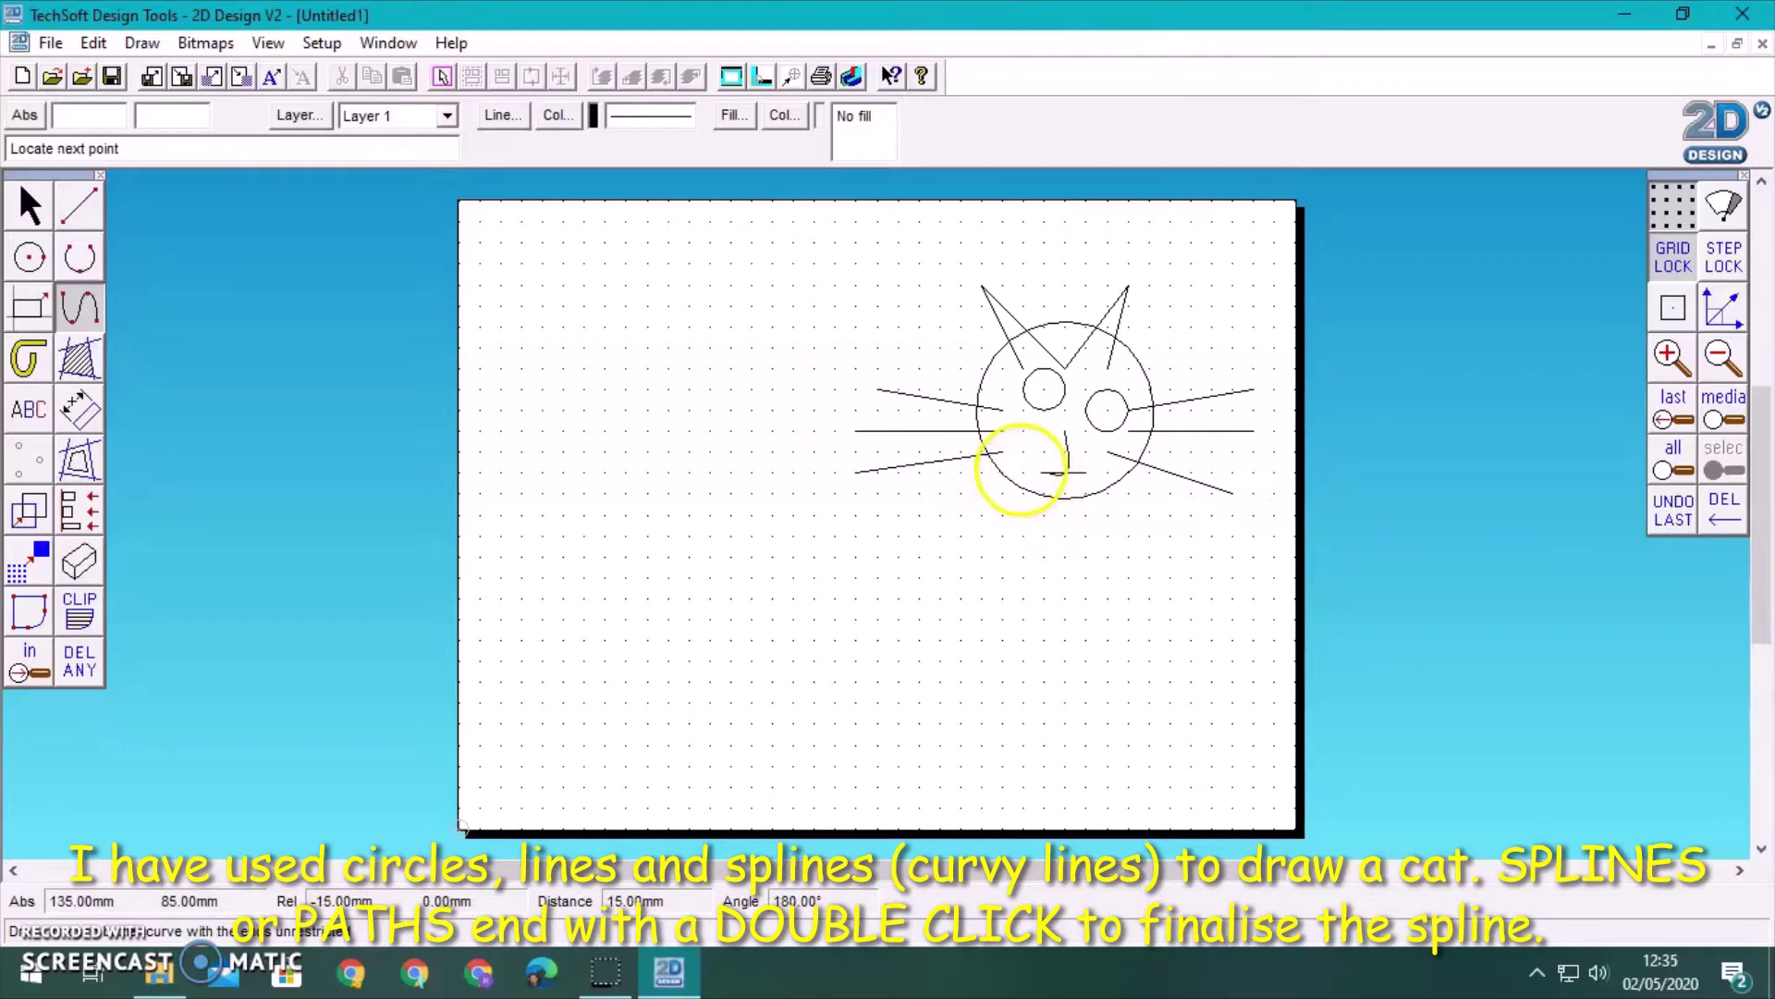
click(961, 536)
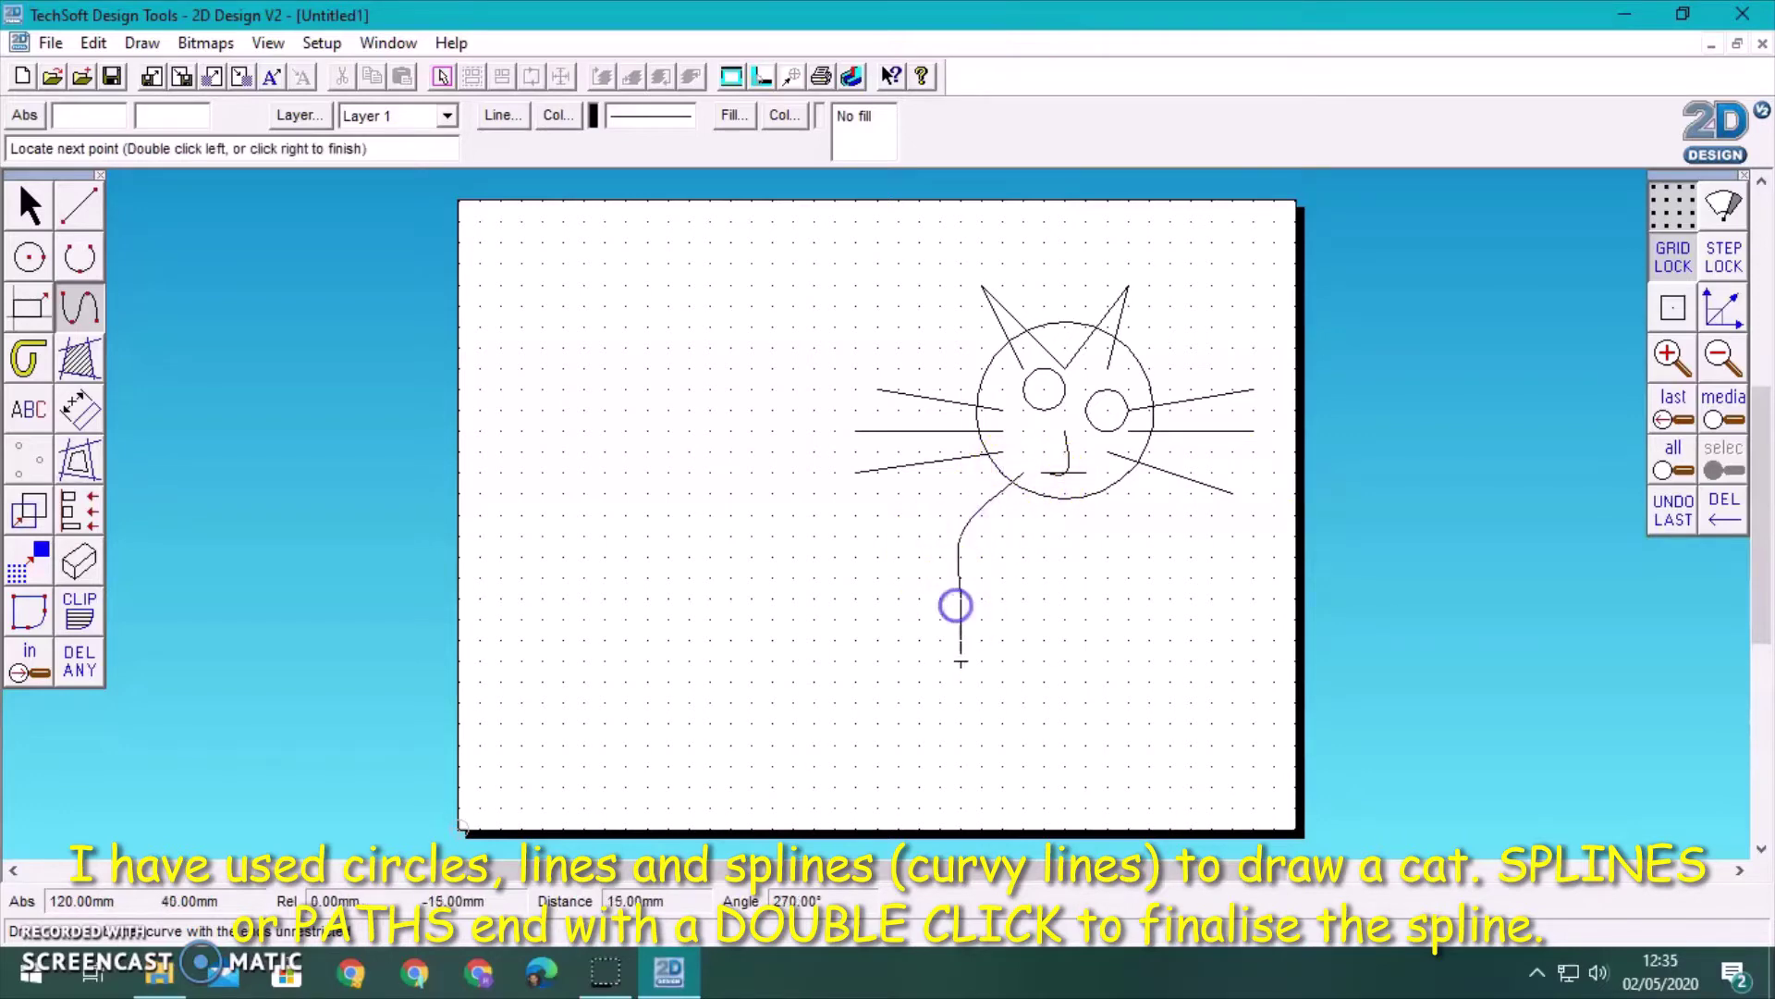
click(982, 661)
click(925, 631)
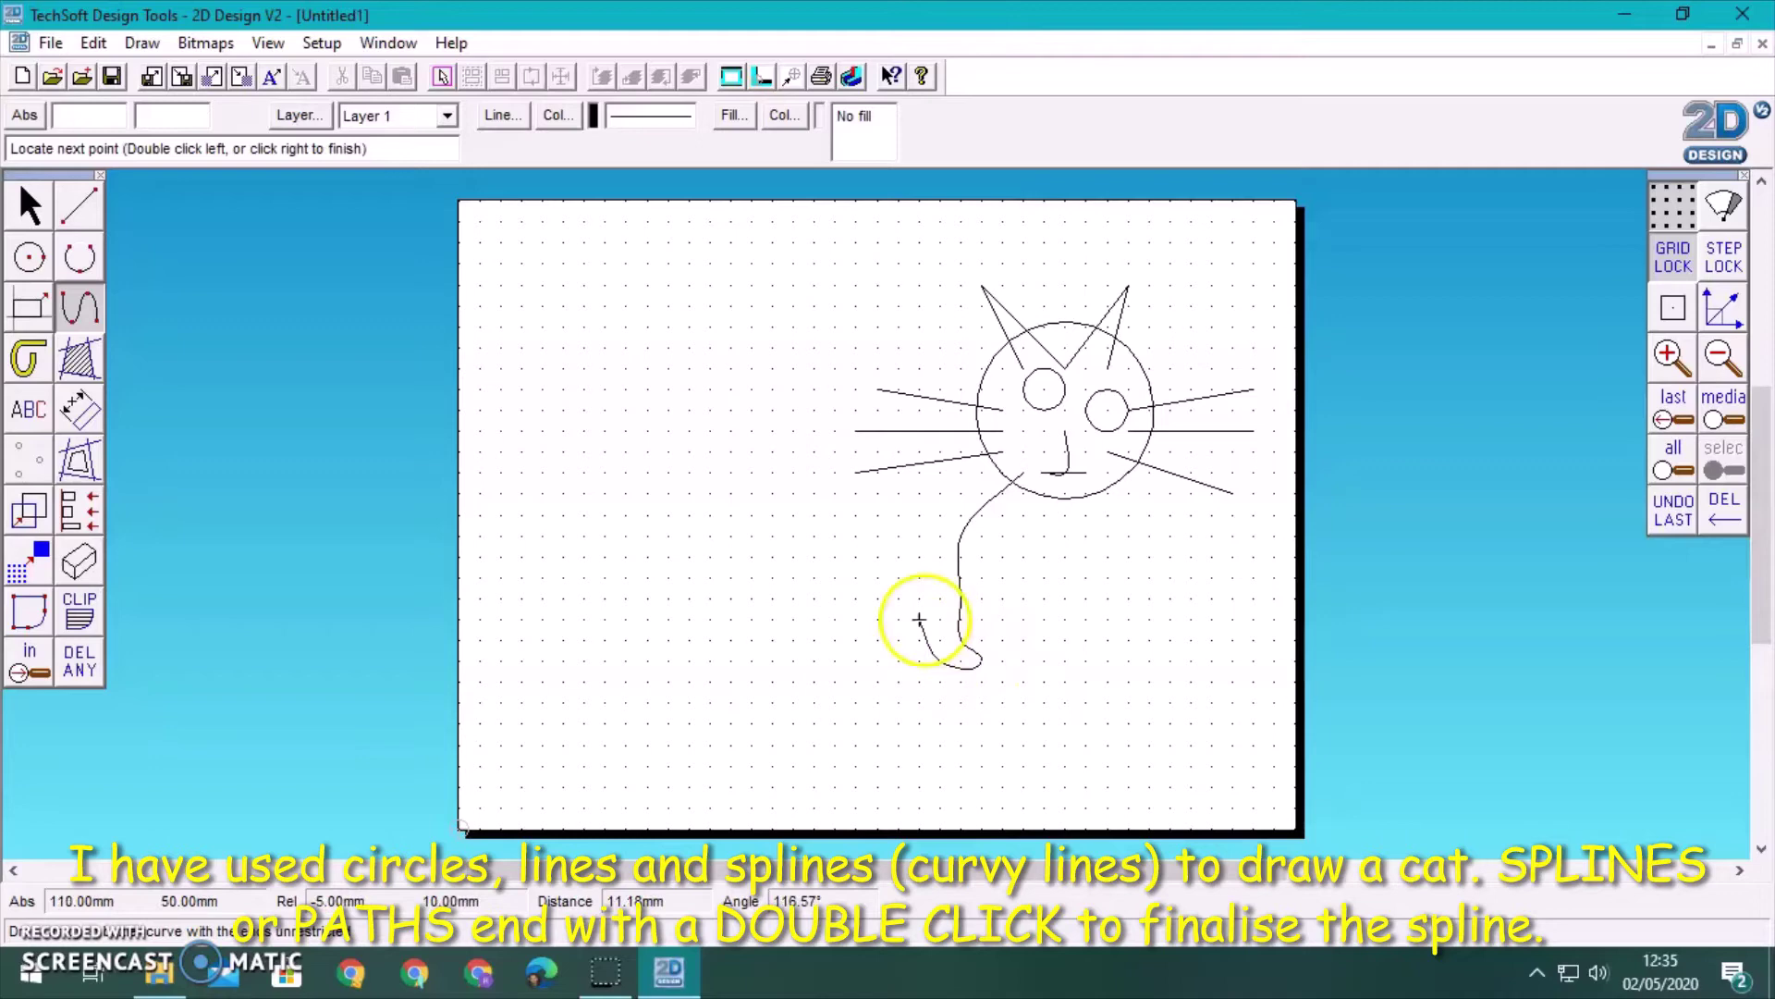
click(916, 543)
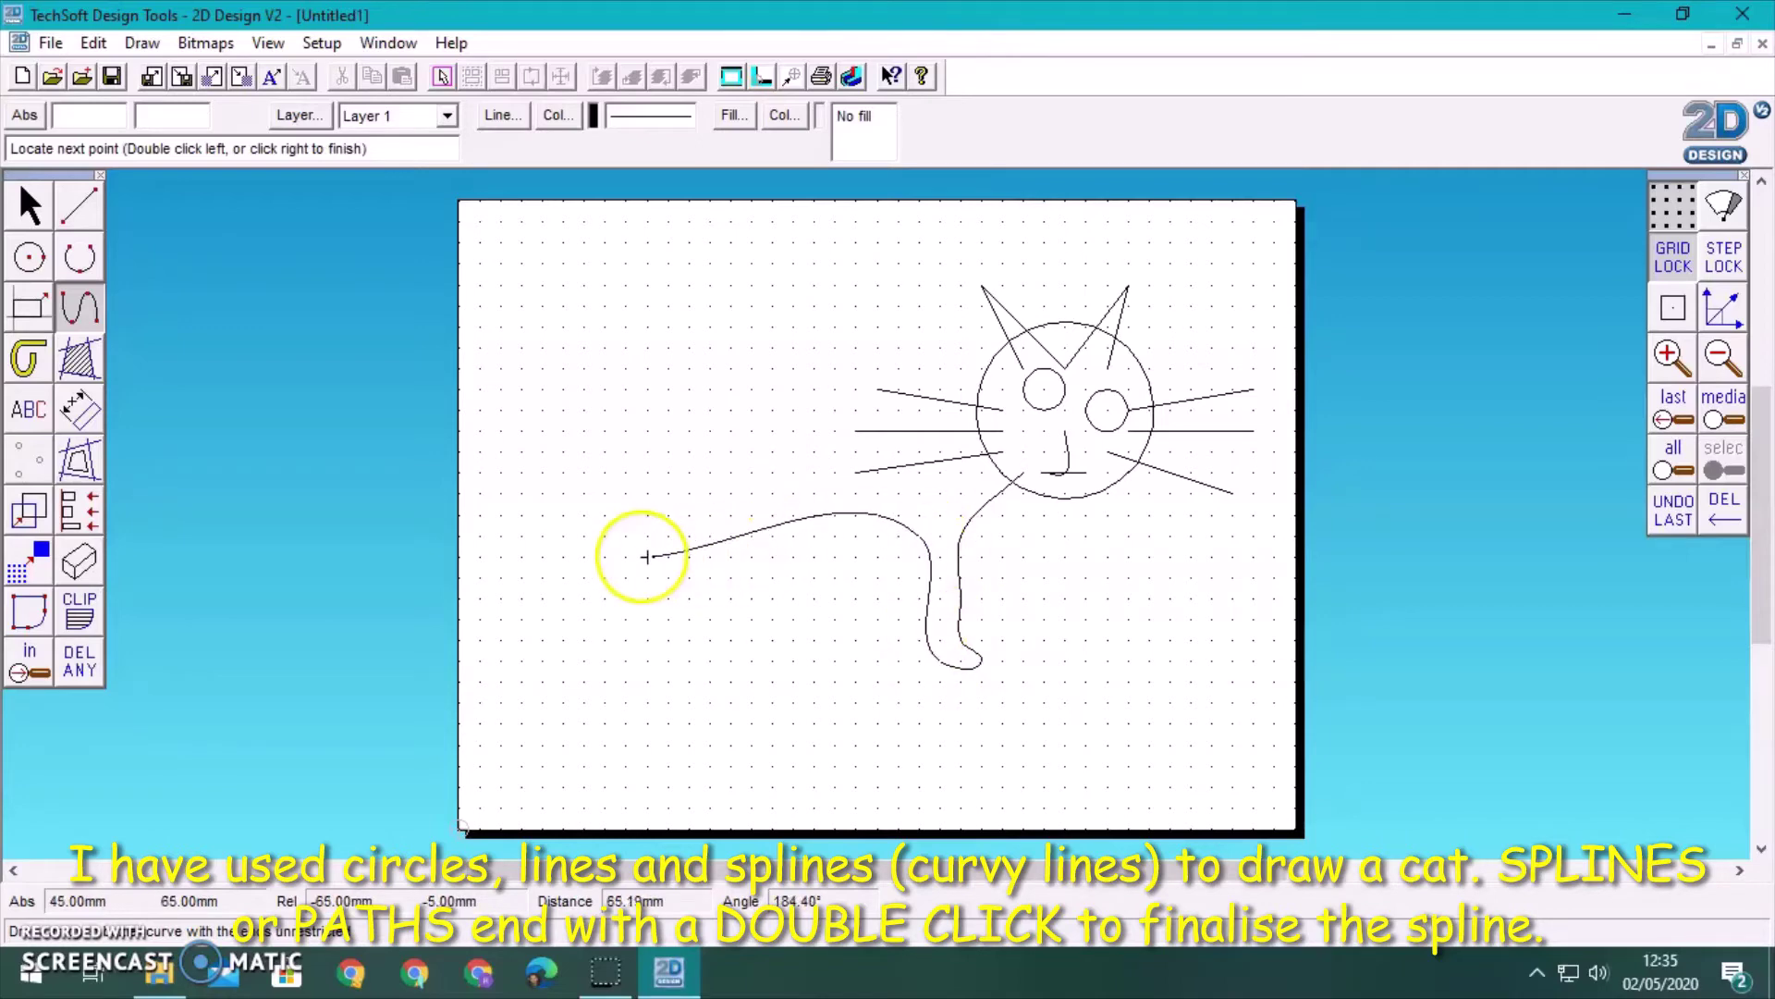
click(646, 538)
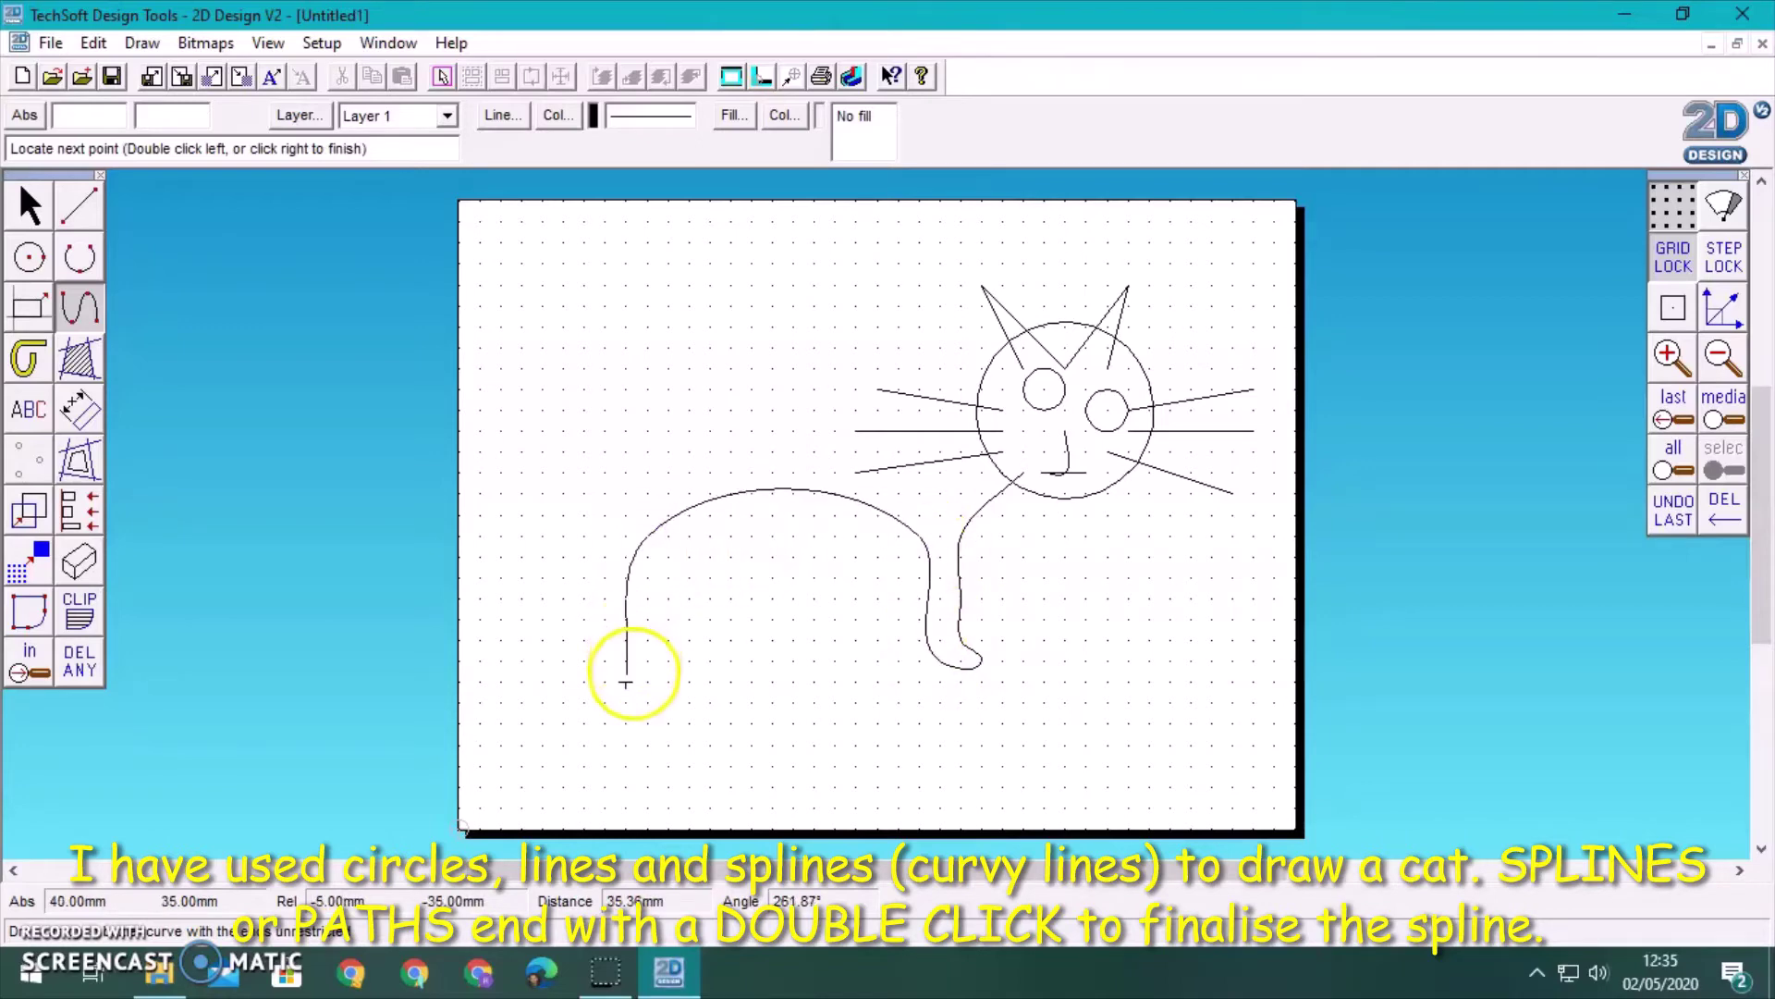
click(633, 674)
click(649, 683)
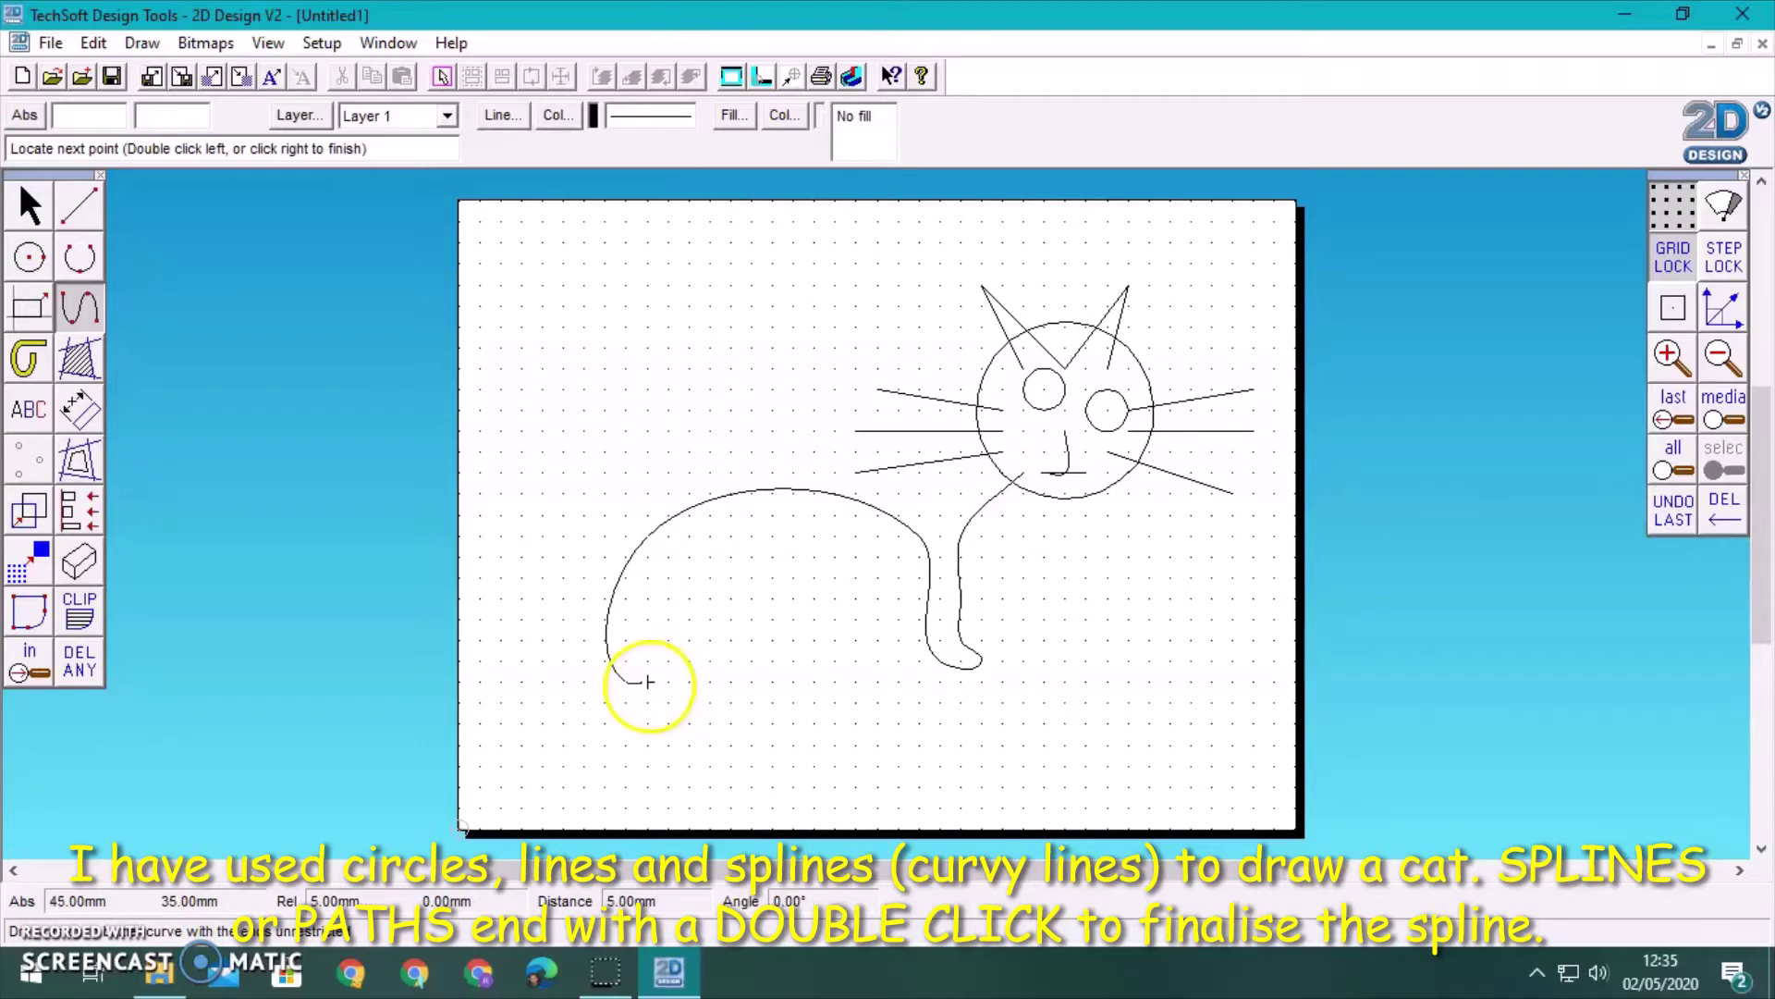
click(626, 703)
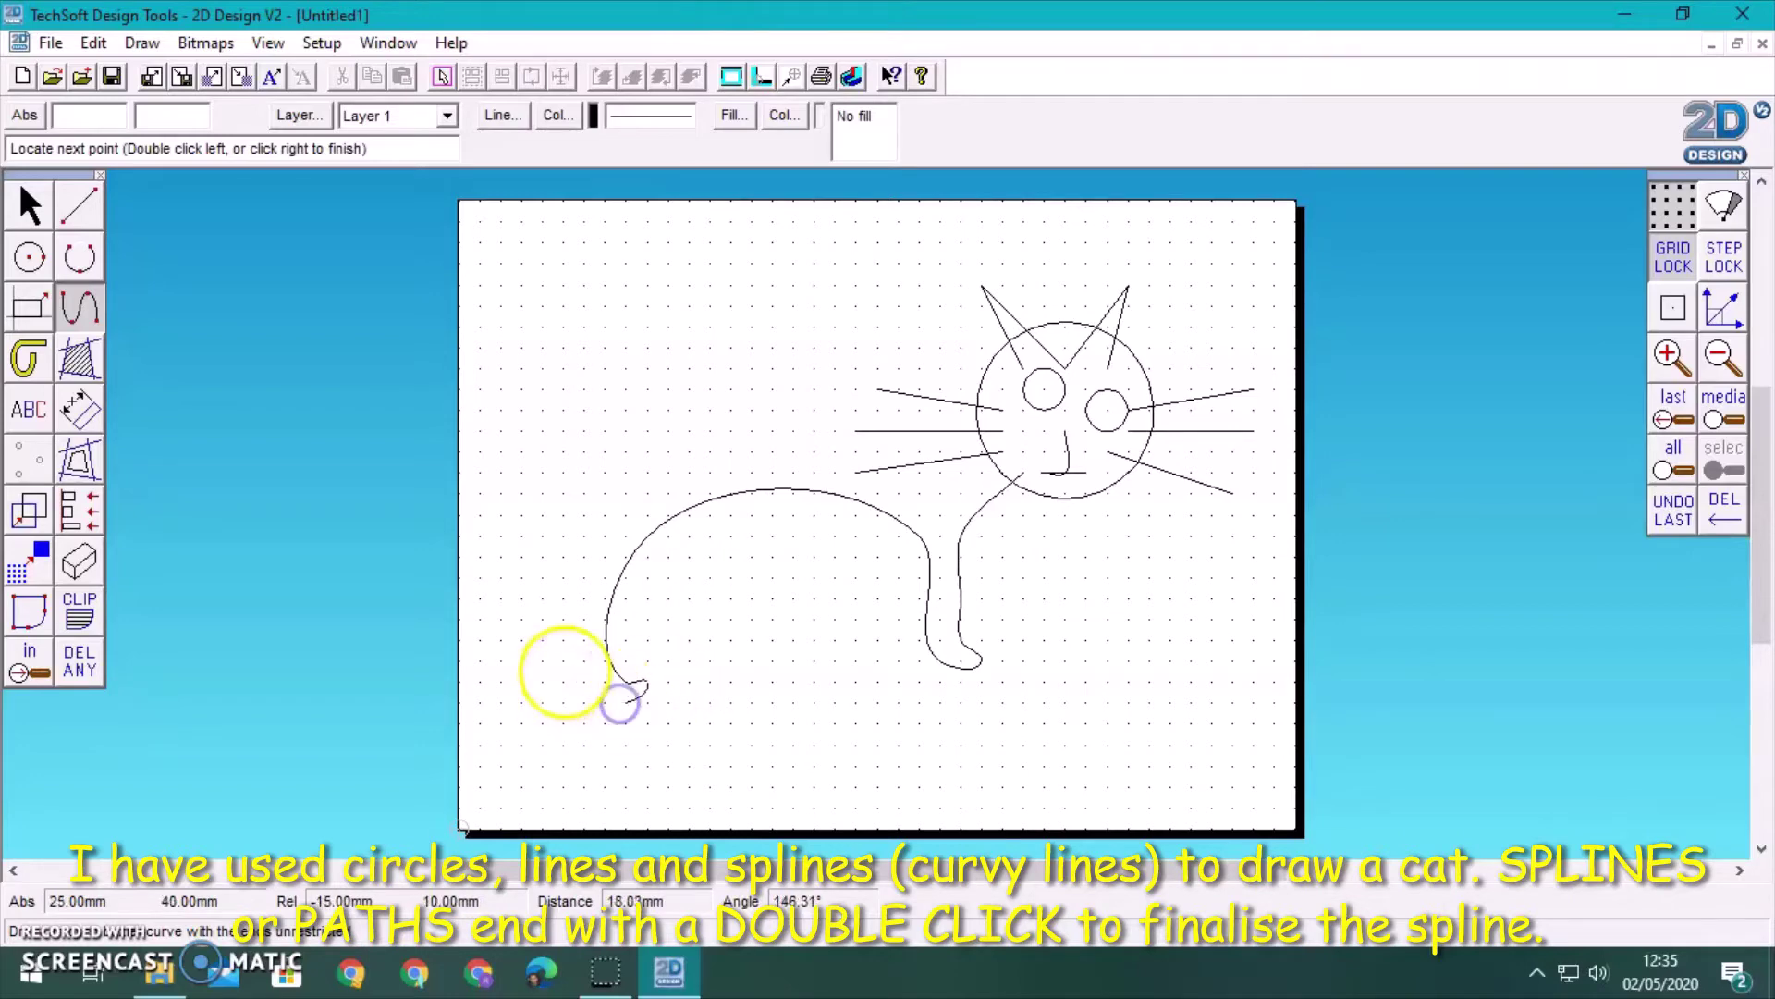
- Continue the body spline up around a tall tail and along the back, finishing it inside the head at about (135, 90) mm
click(567, 528)
click(563, 491)
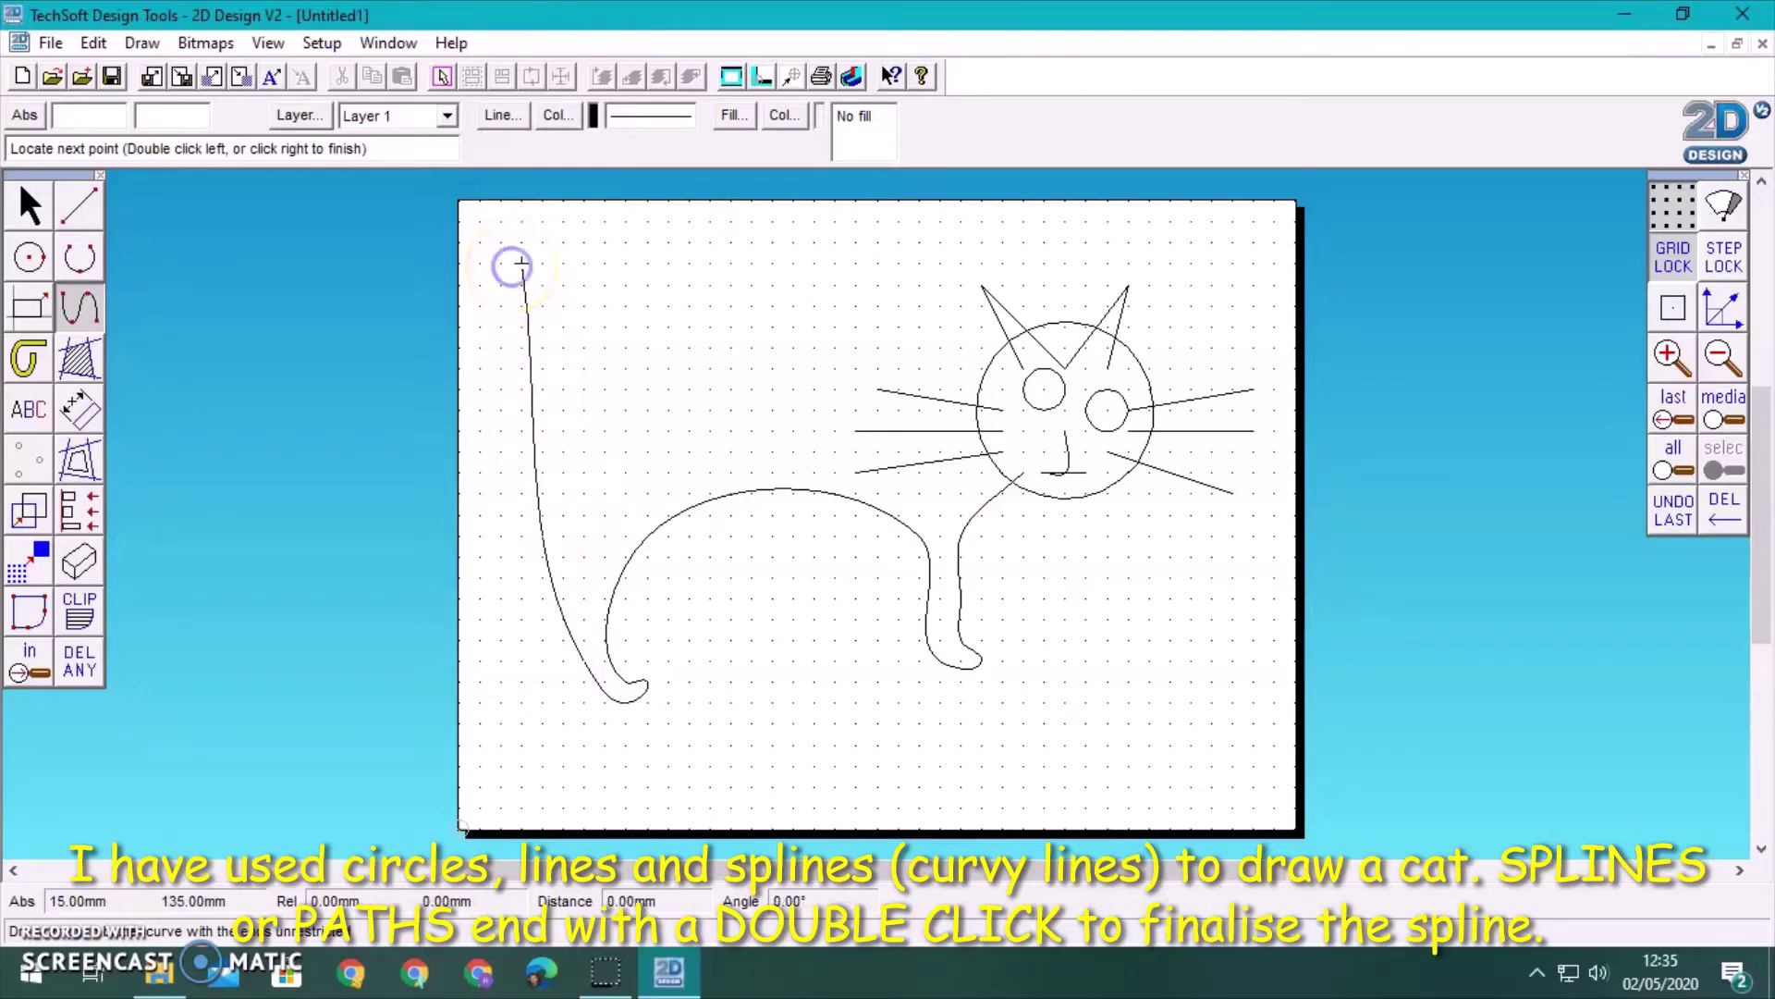
click(563, 265)
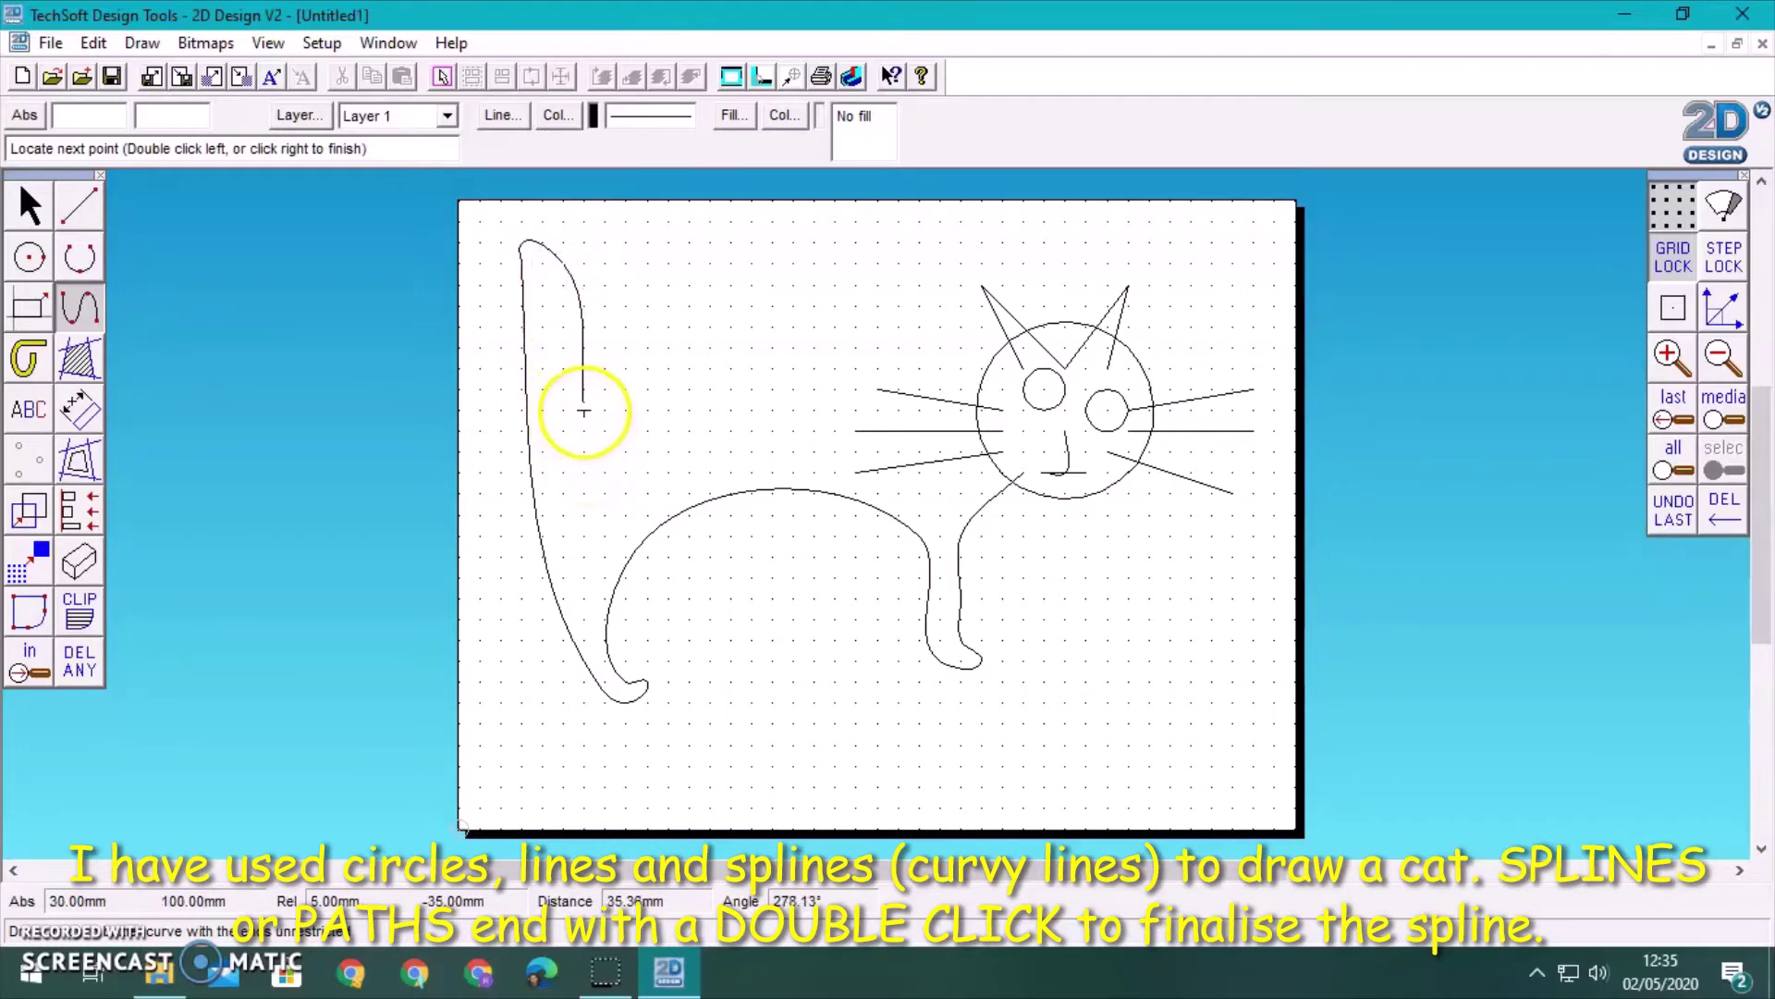
click(583, 411)
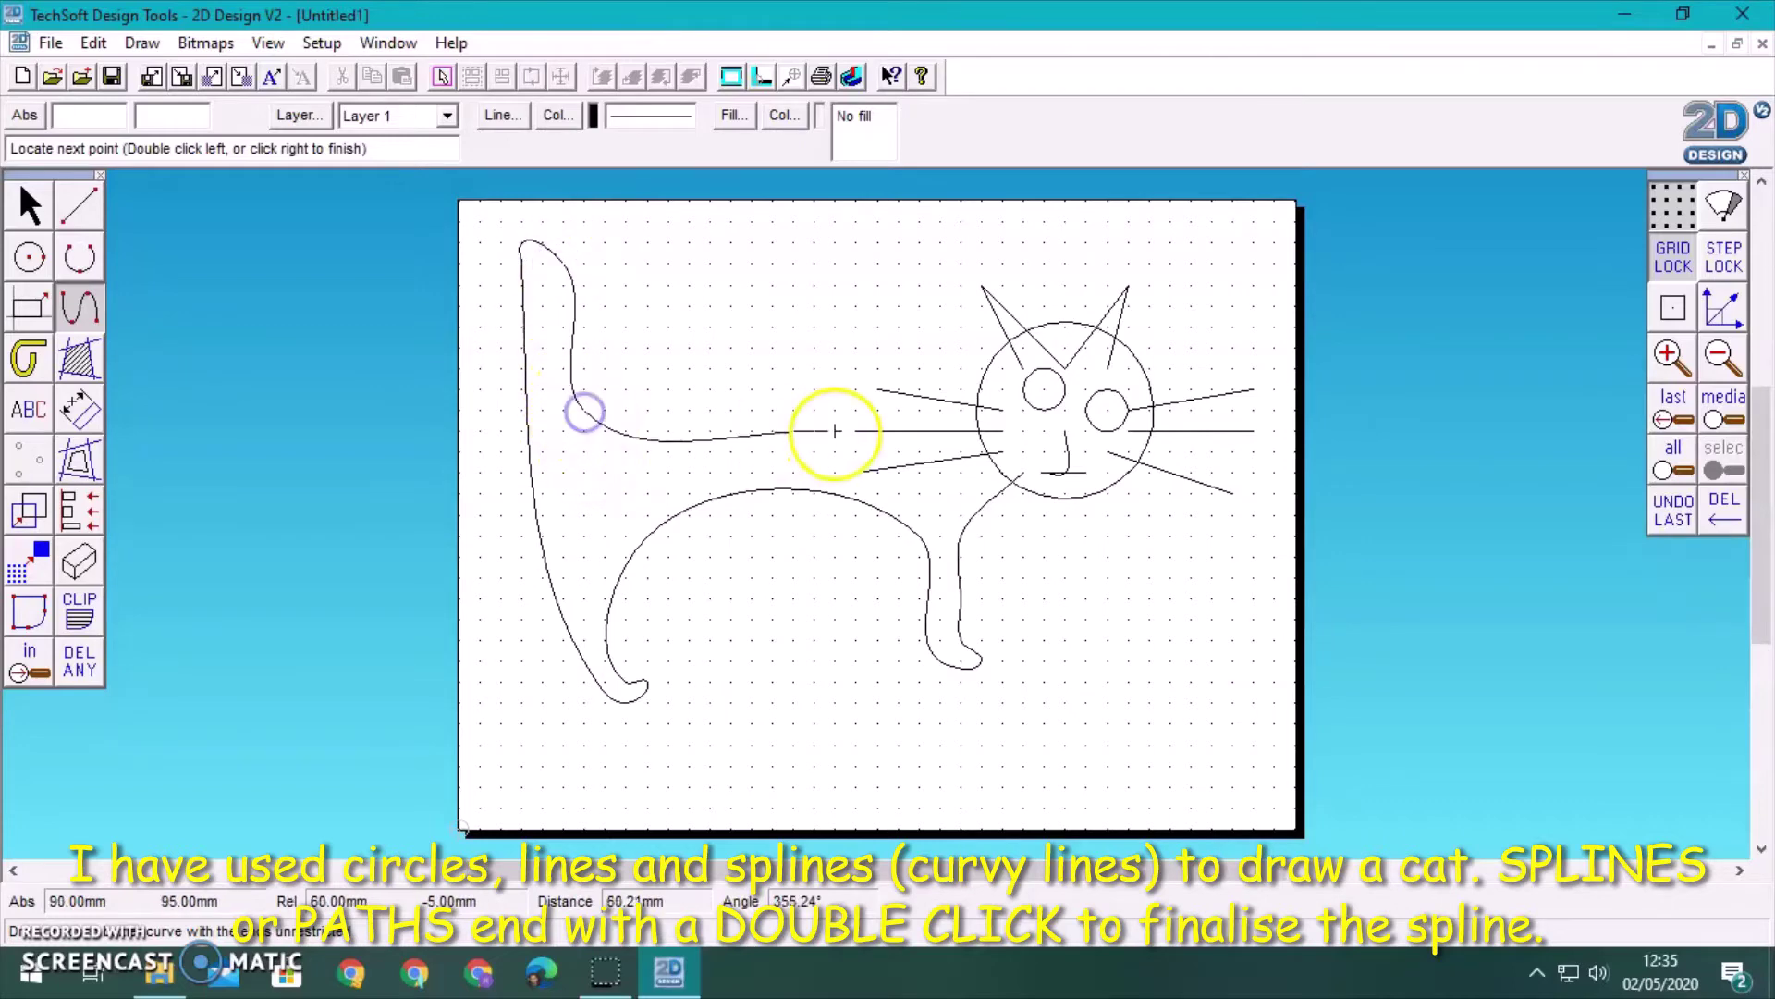
double_click(1022, 450)
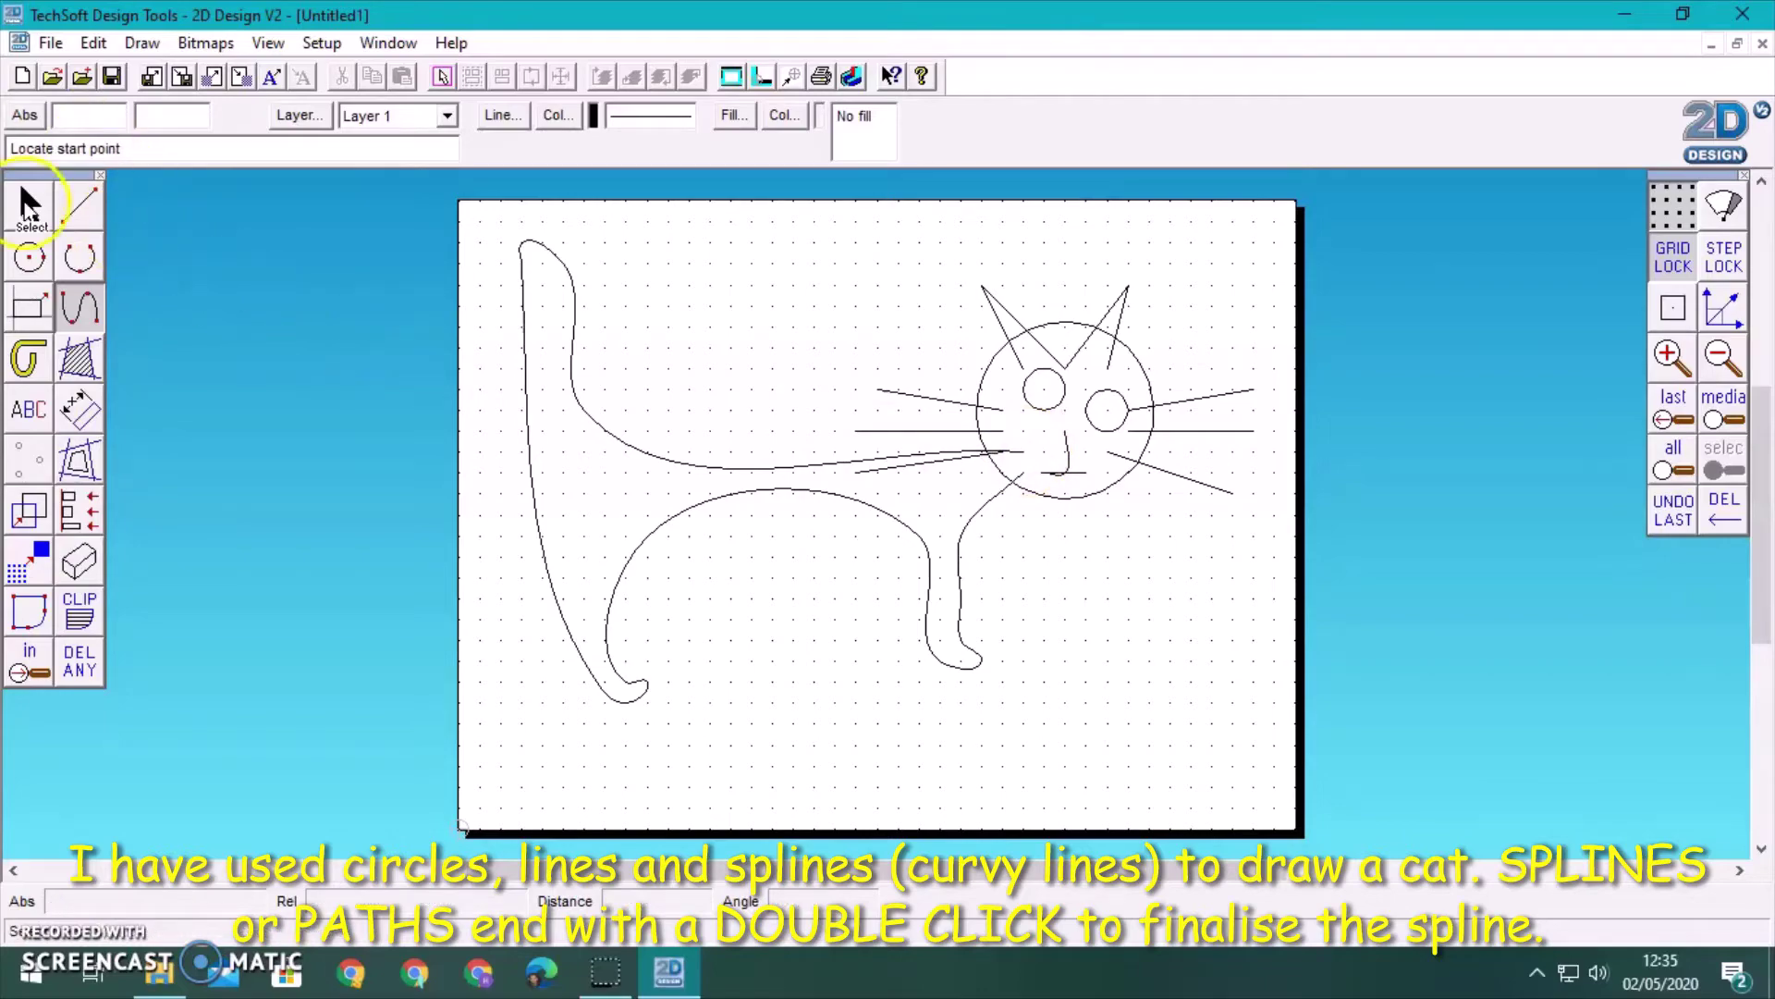
click(28, 205)
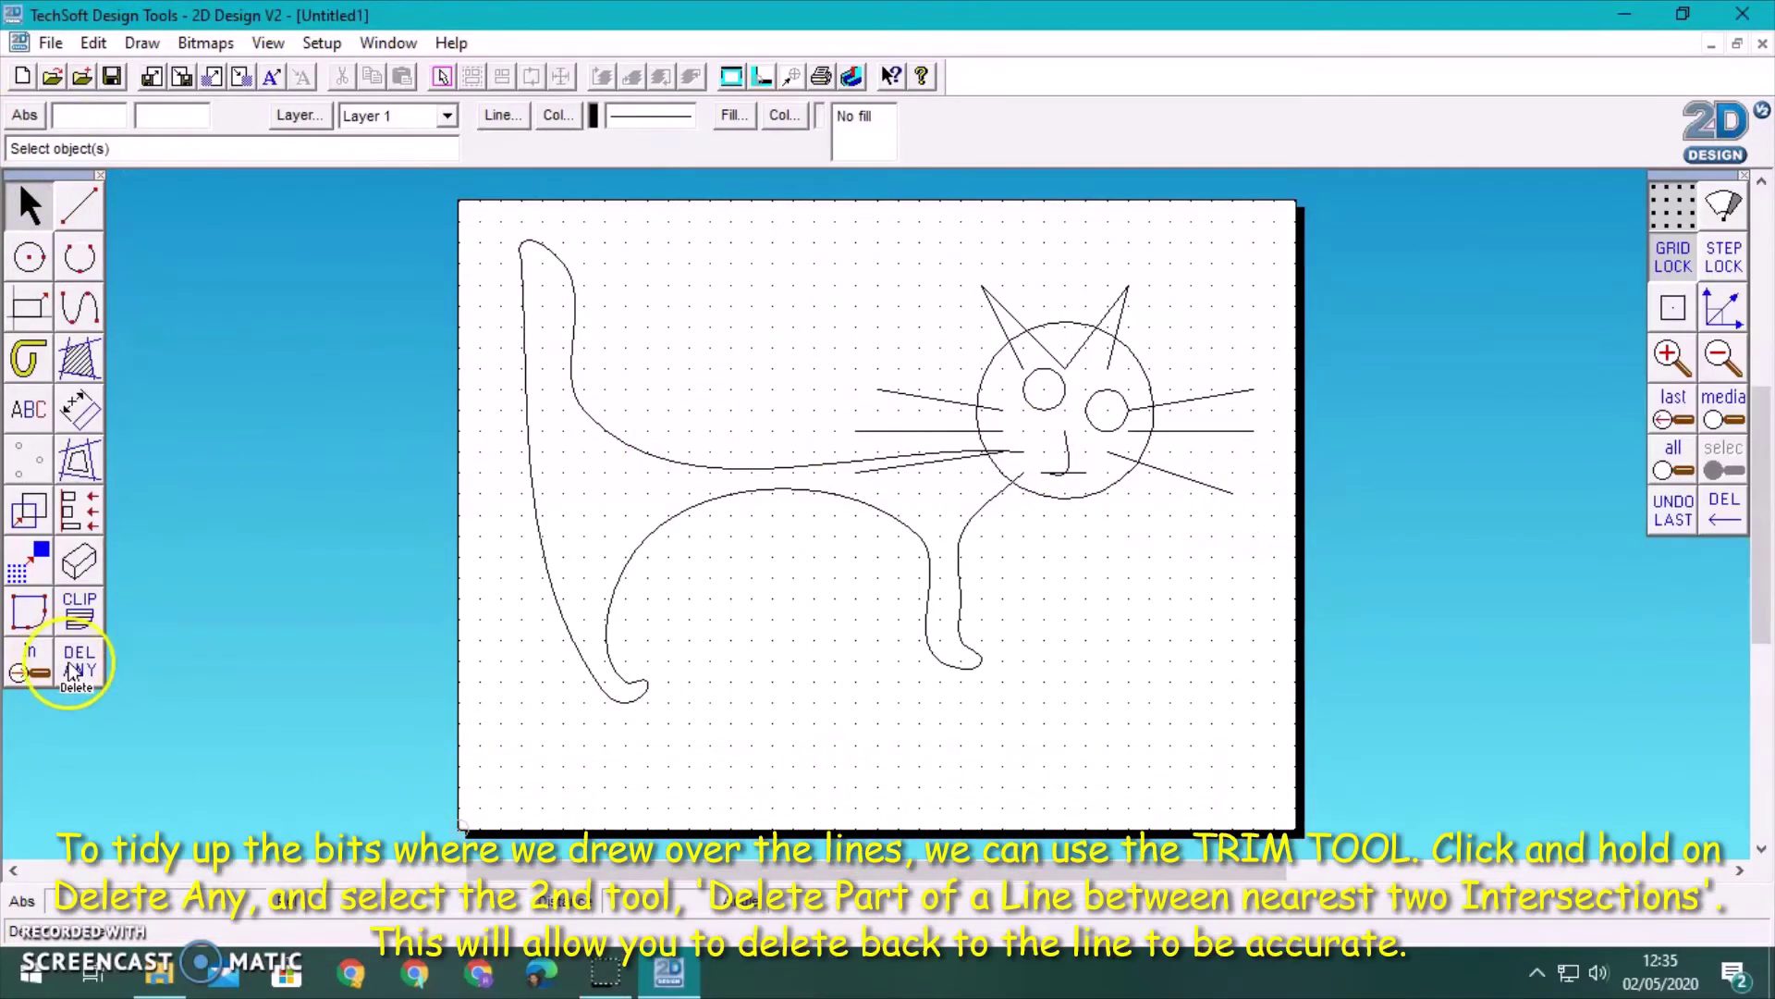
- Trim the body spline ends and ear lines that overlap inside the head back to the circle, deleting parts between the nearest two intersections
click(78, 671)
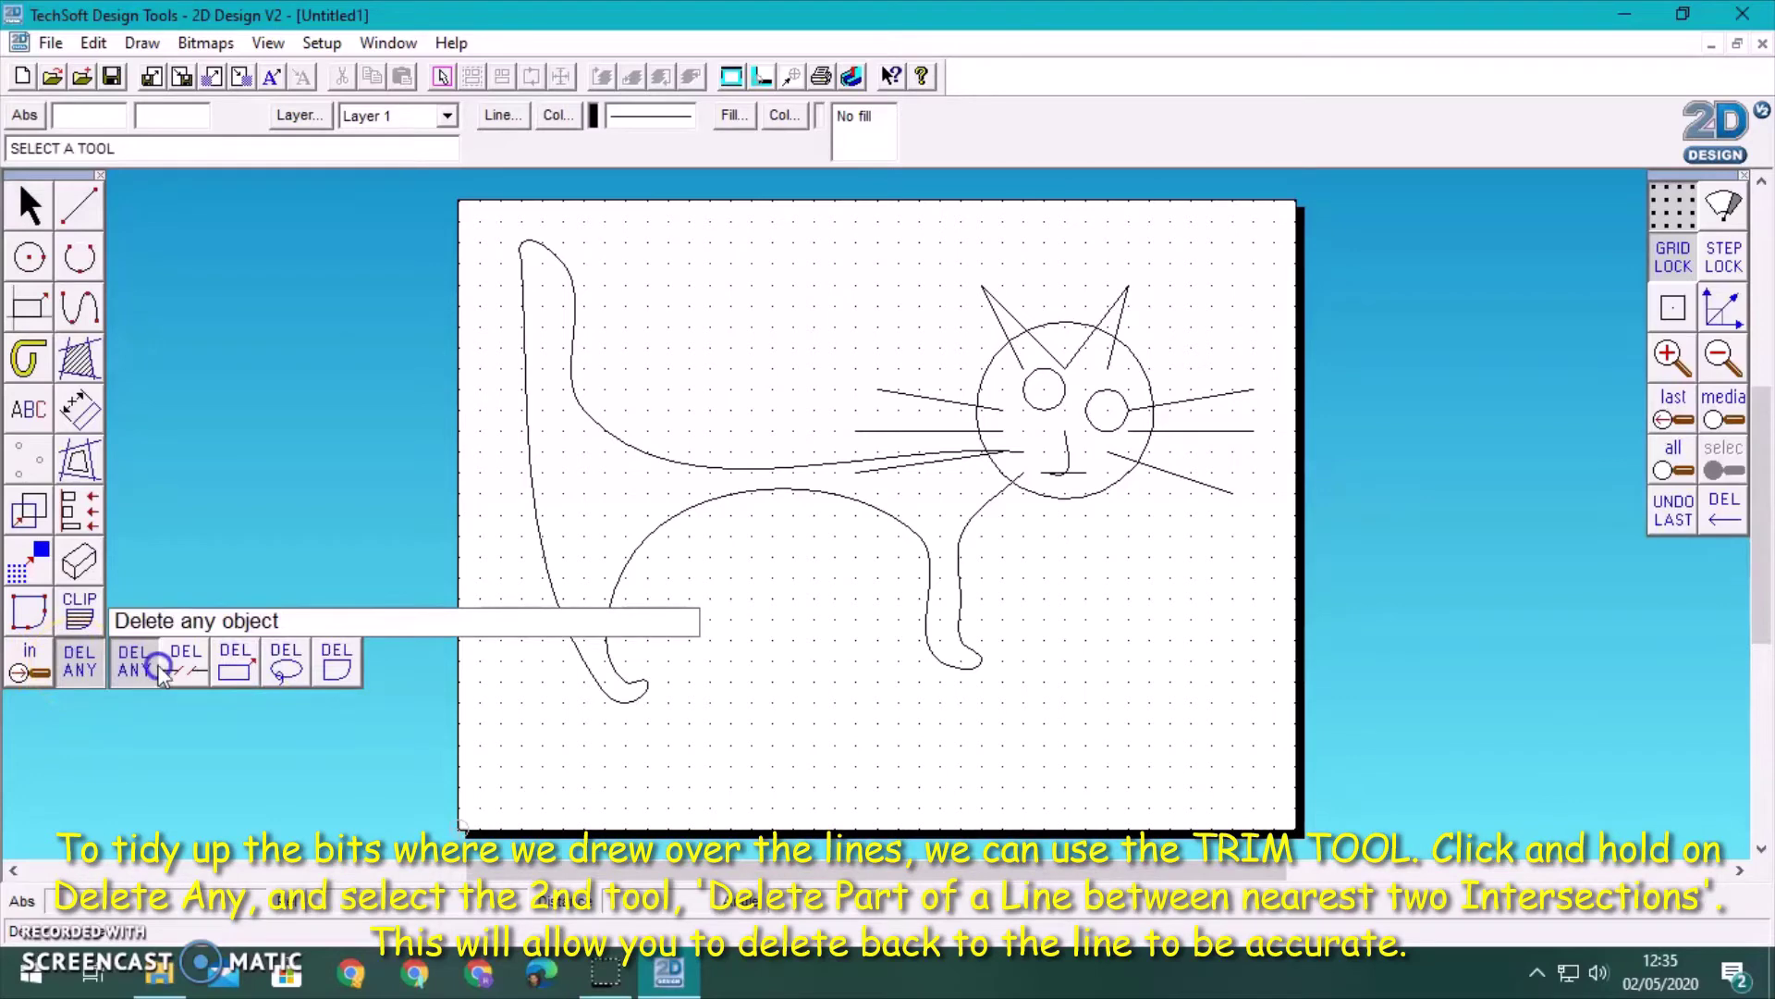
mouse_move(159, 672)
mouse_down()
mouse_move(199, 664)
mouse_move(186, 659)
mouse_up()
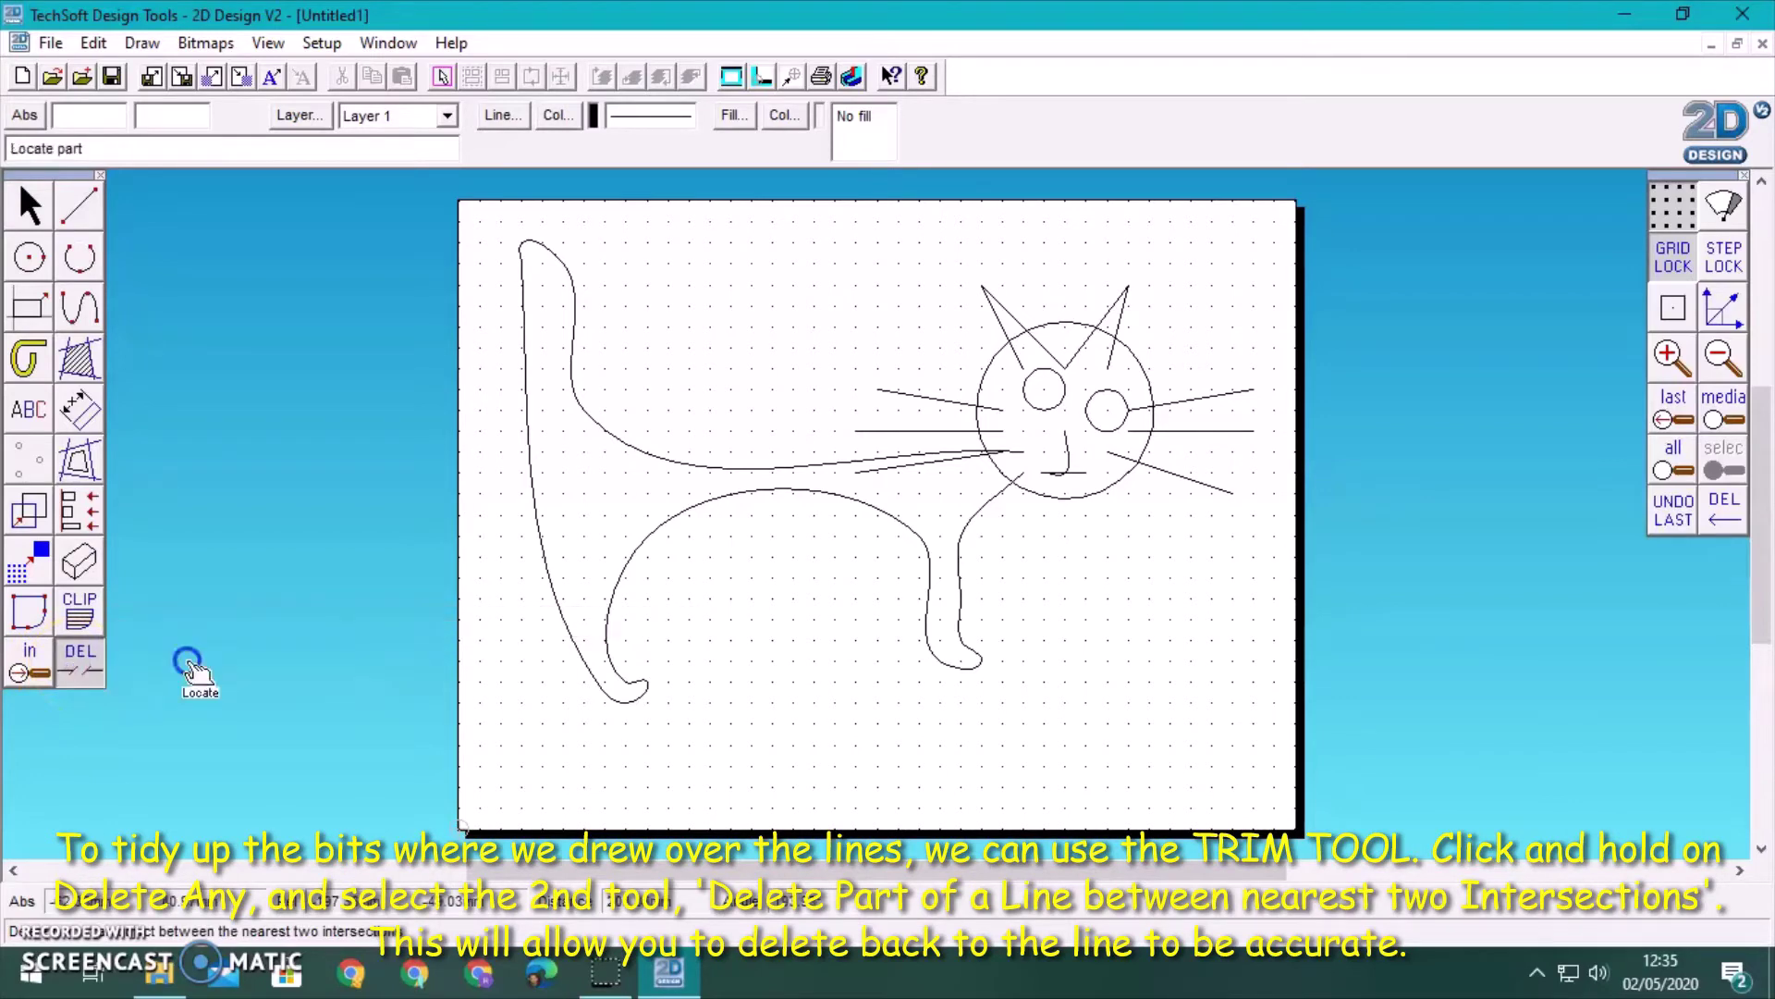
click(1022, 474)
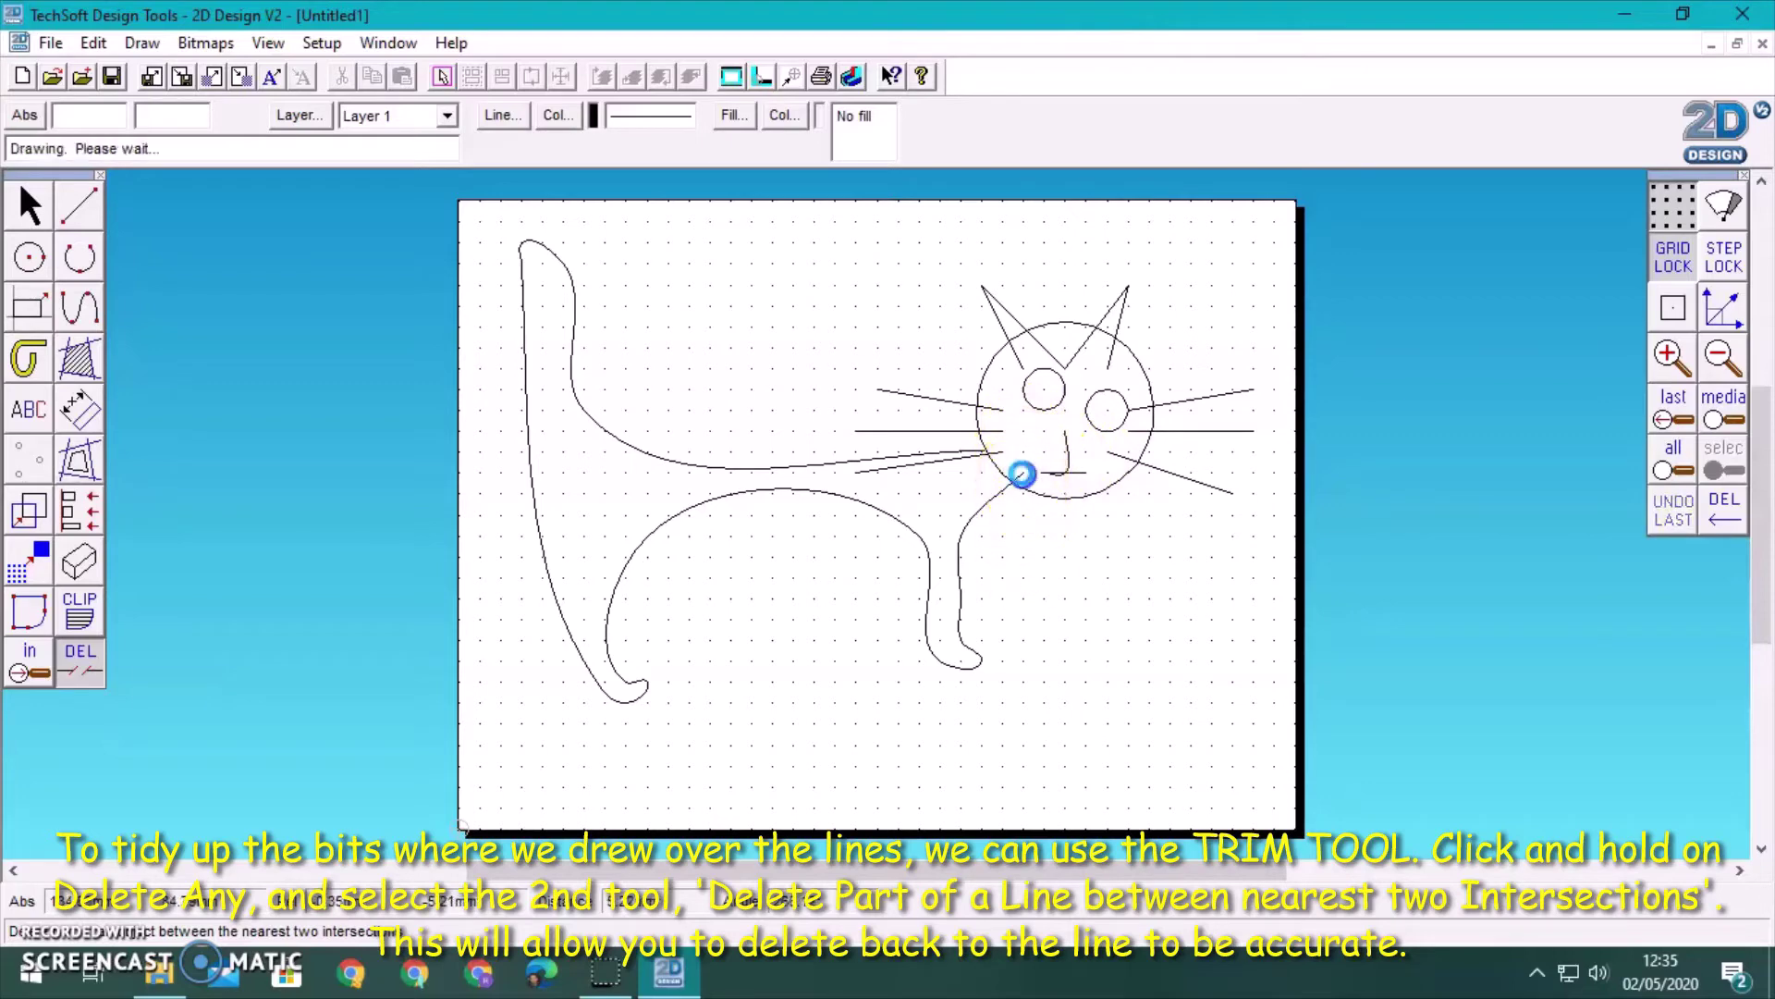
click(1027, 356)
click(1053, 354)
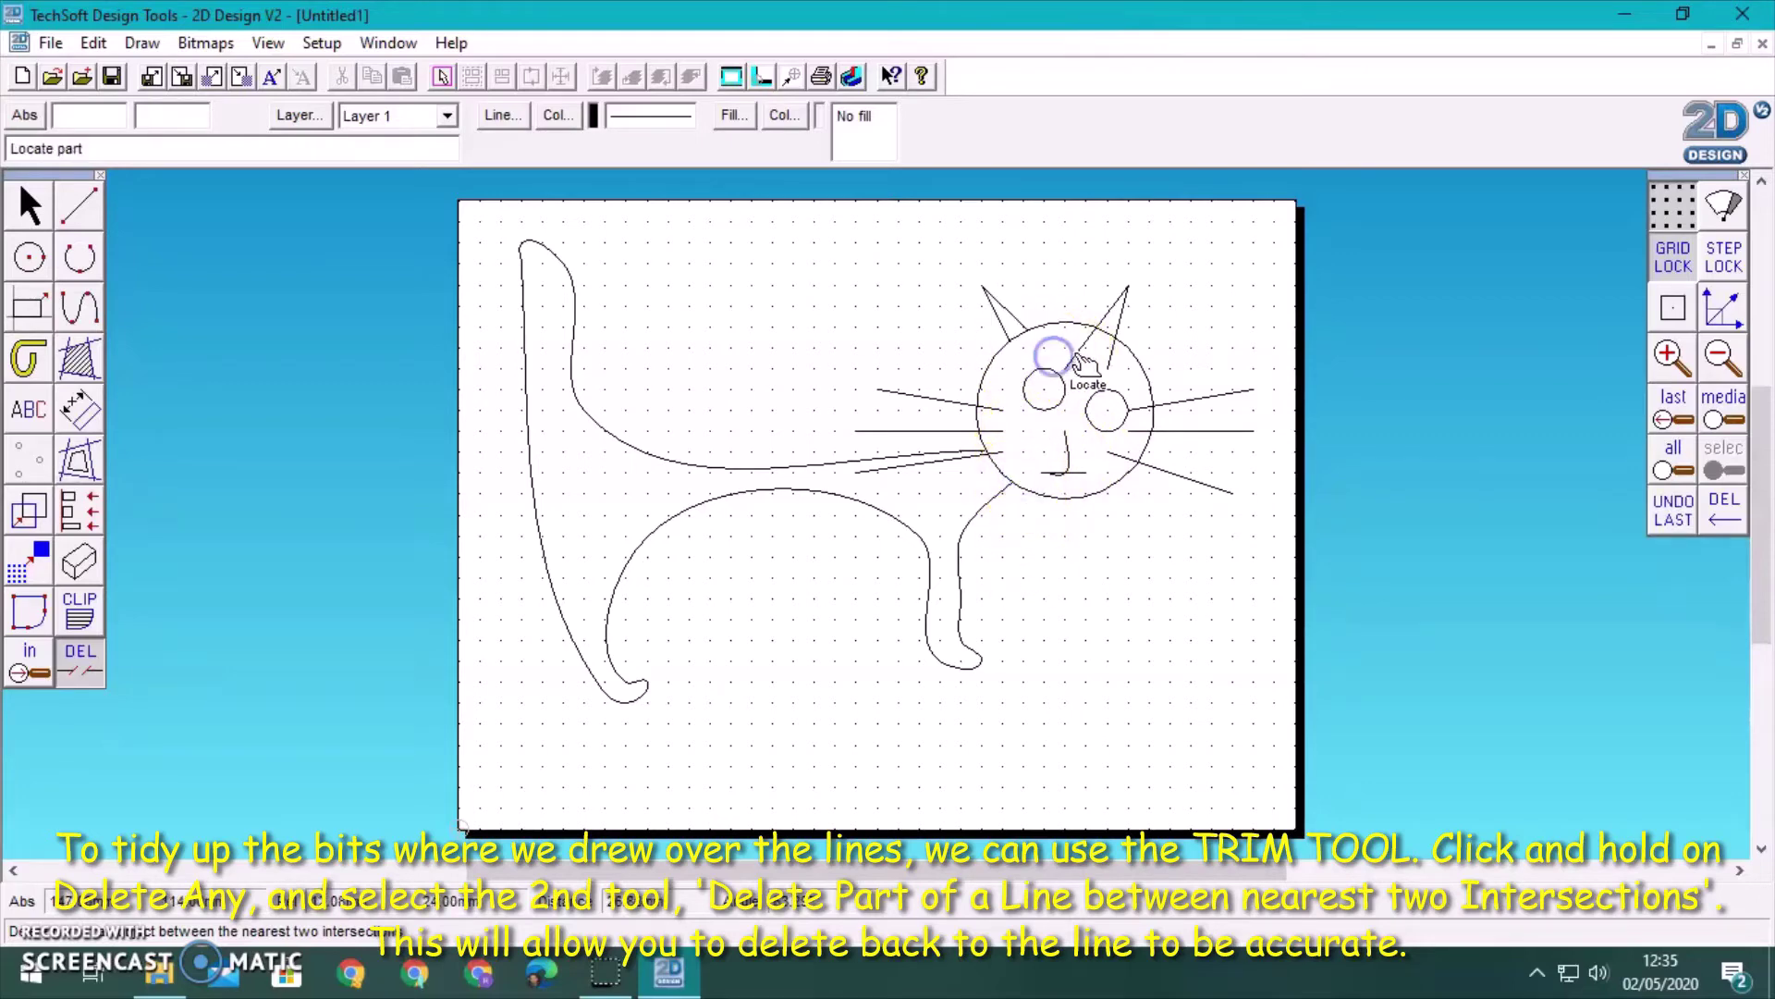
click(1109, 351)
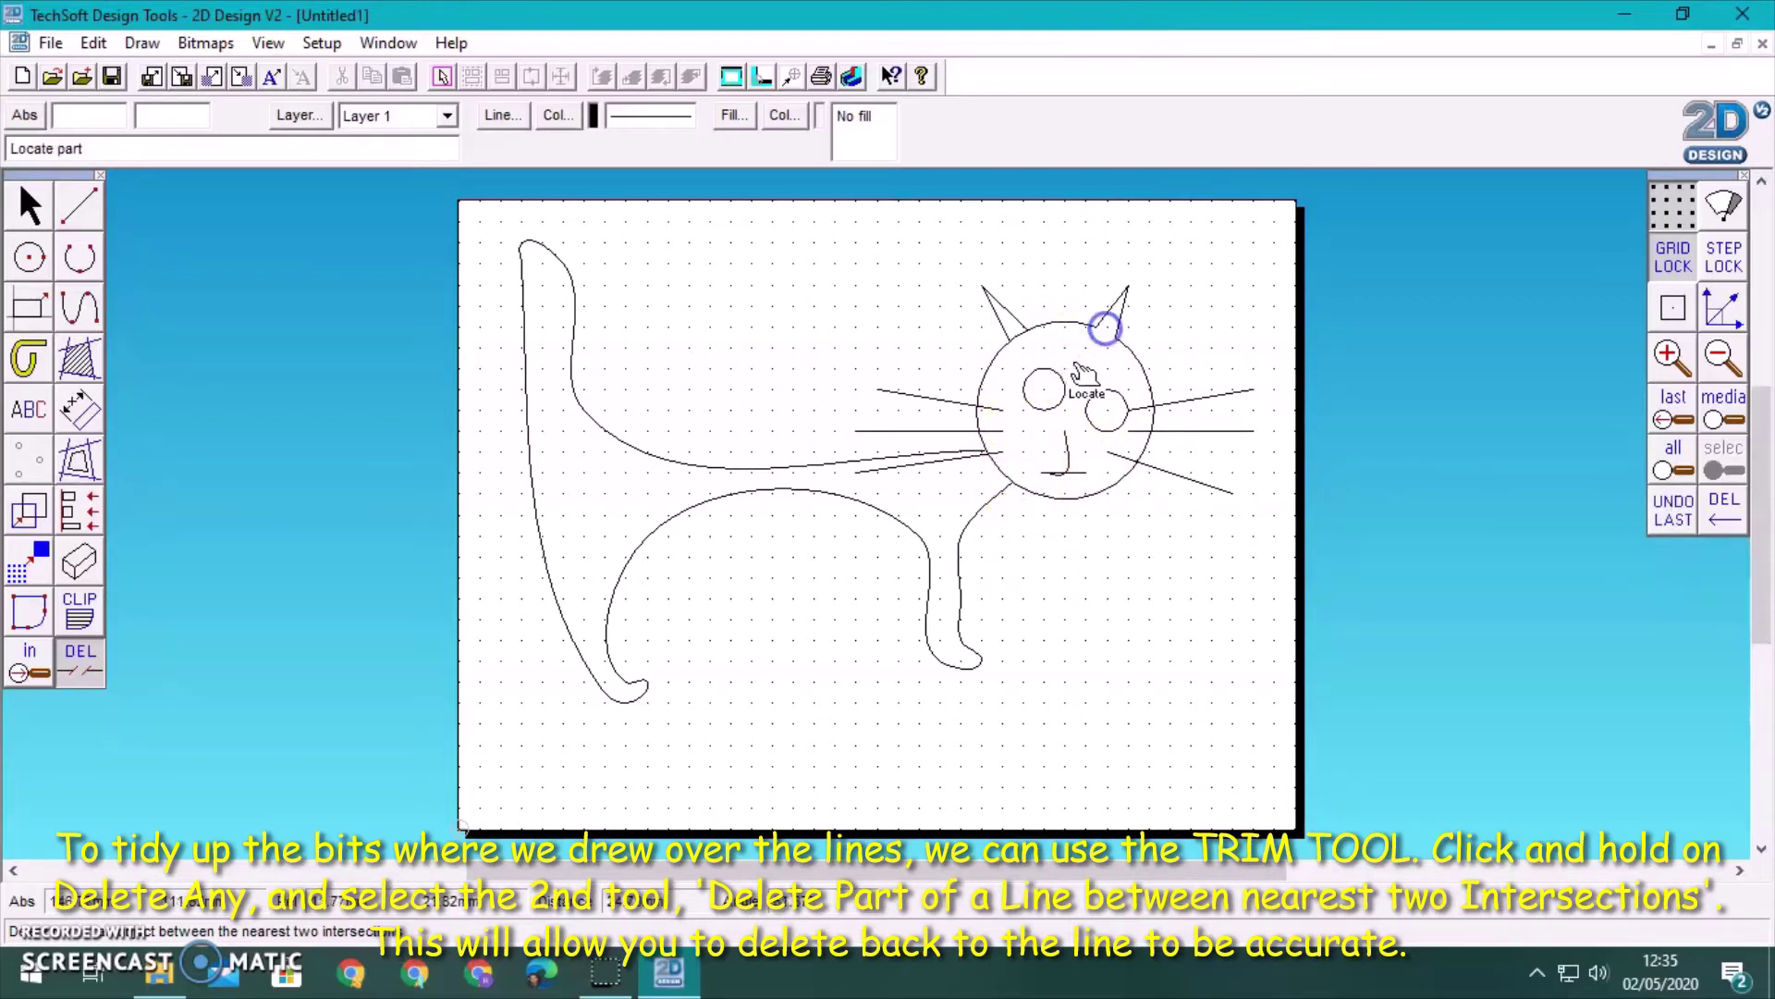
click(1020, 343)
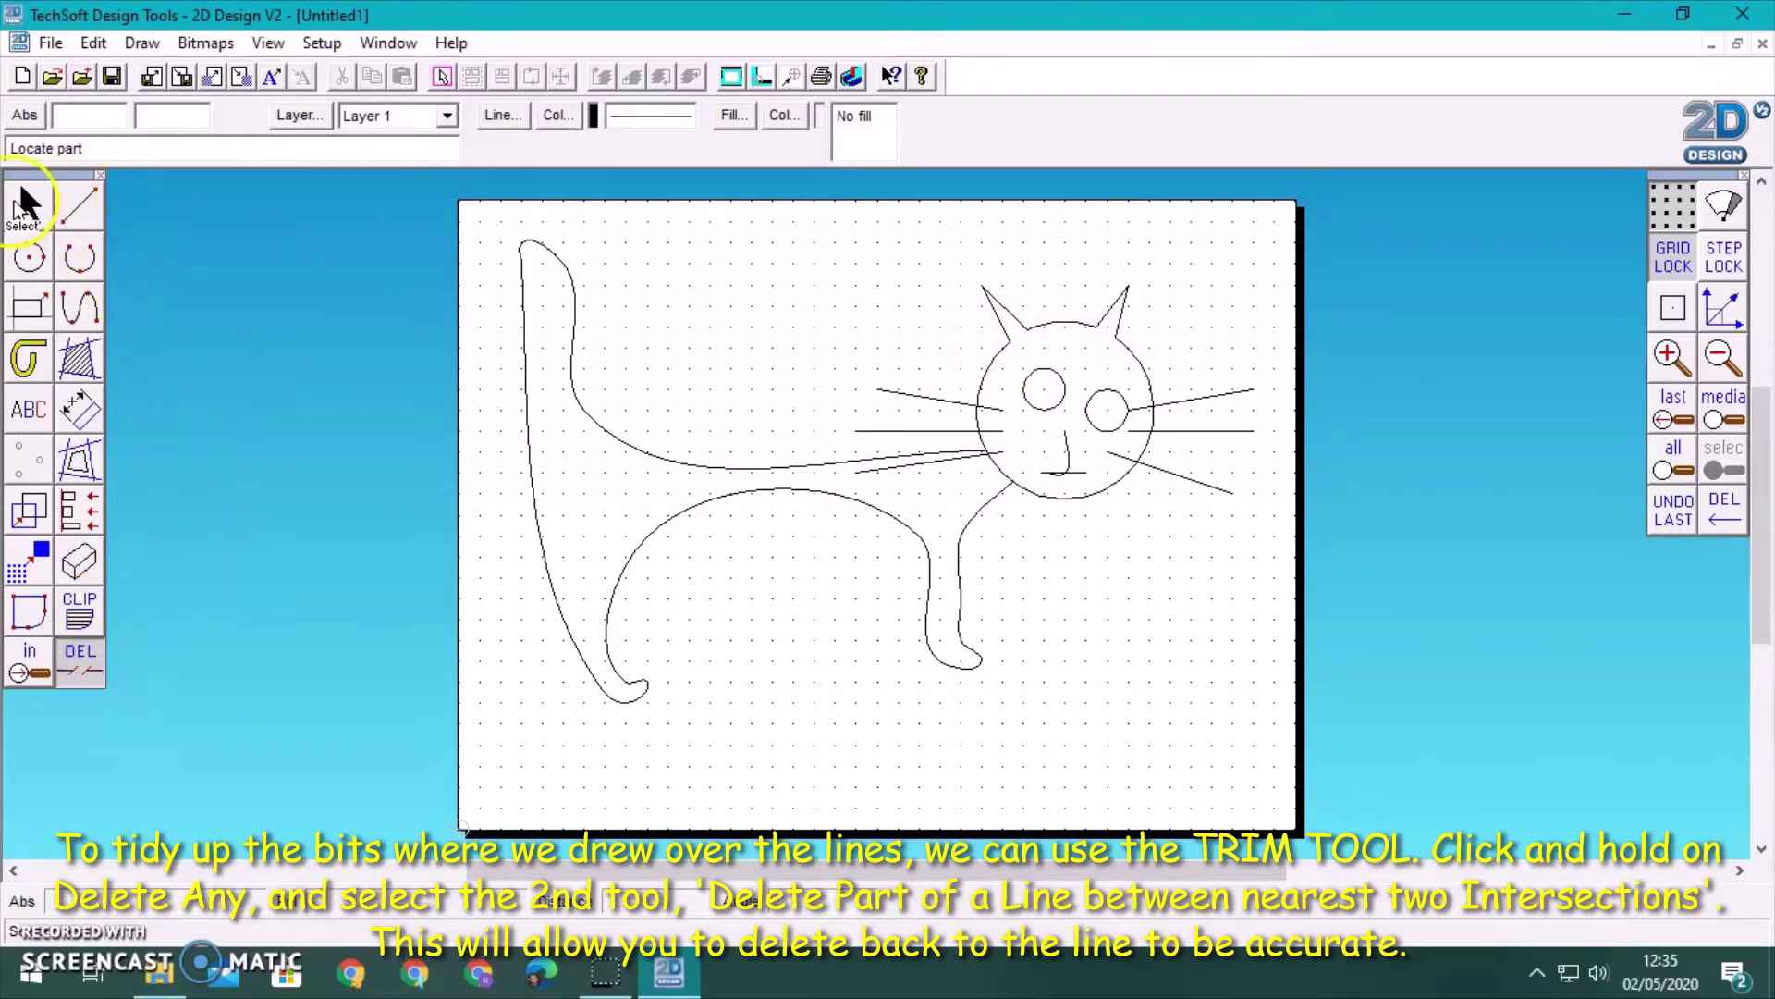
click(31, 203)
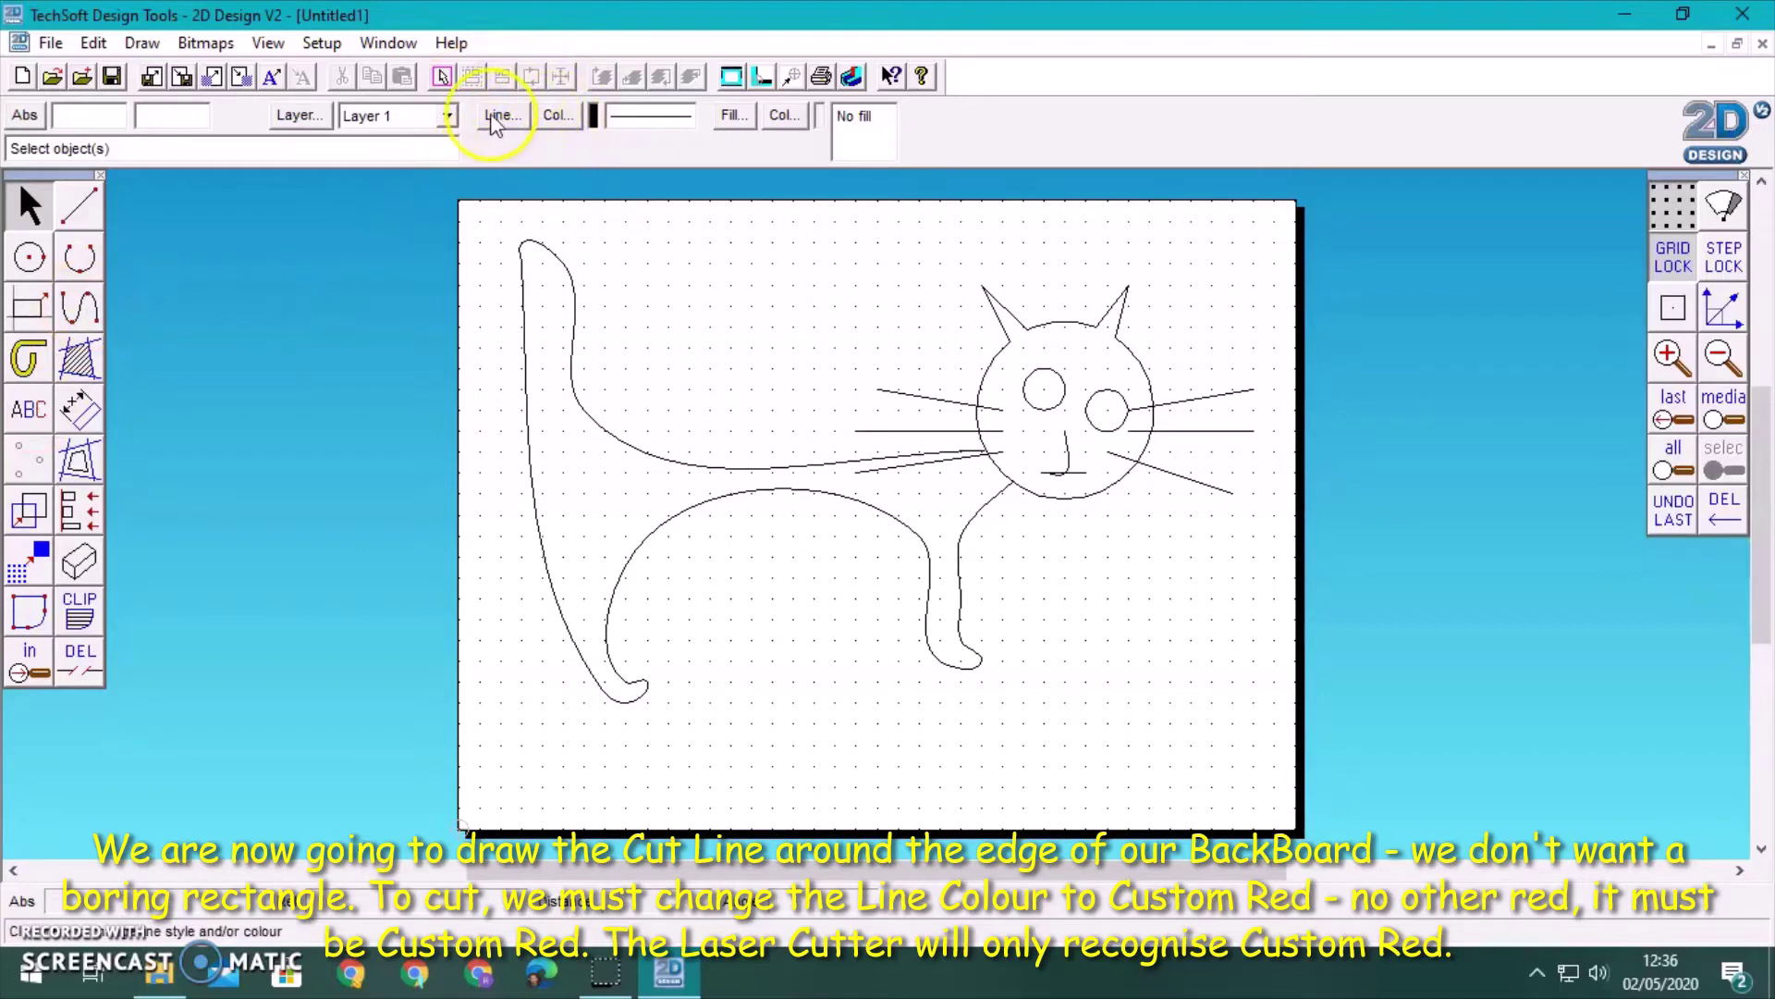
- Set the line colour to custom red and start a cut-line spline off the page's left edge at X -25 mm, curving around the tail
click(558, 116)
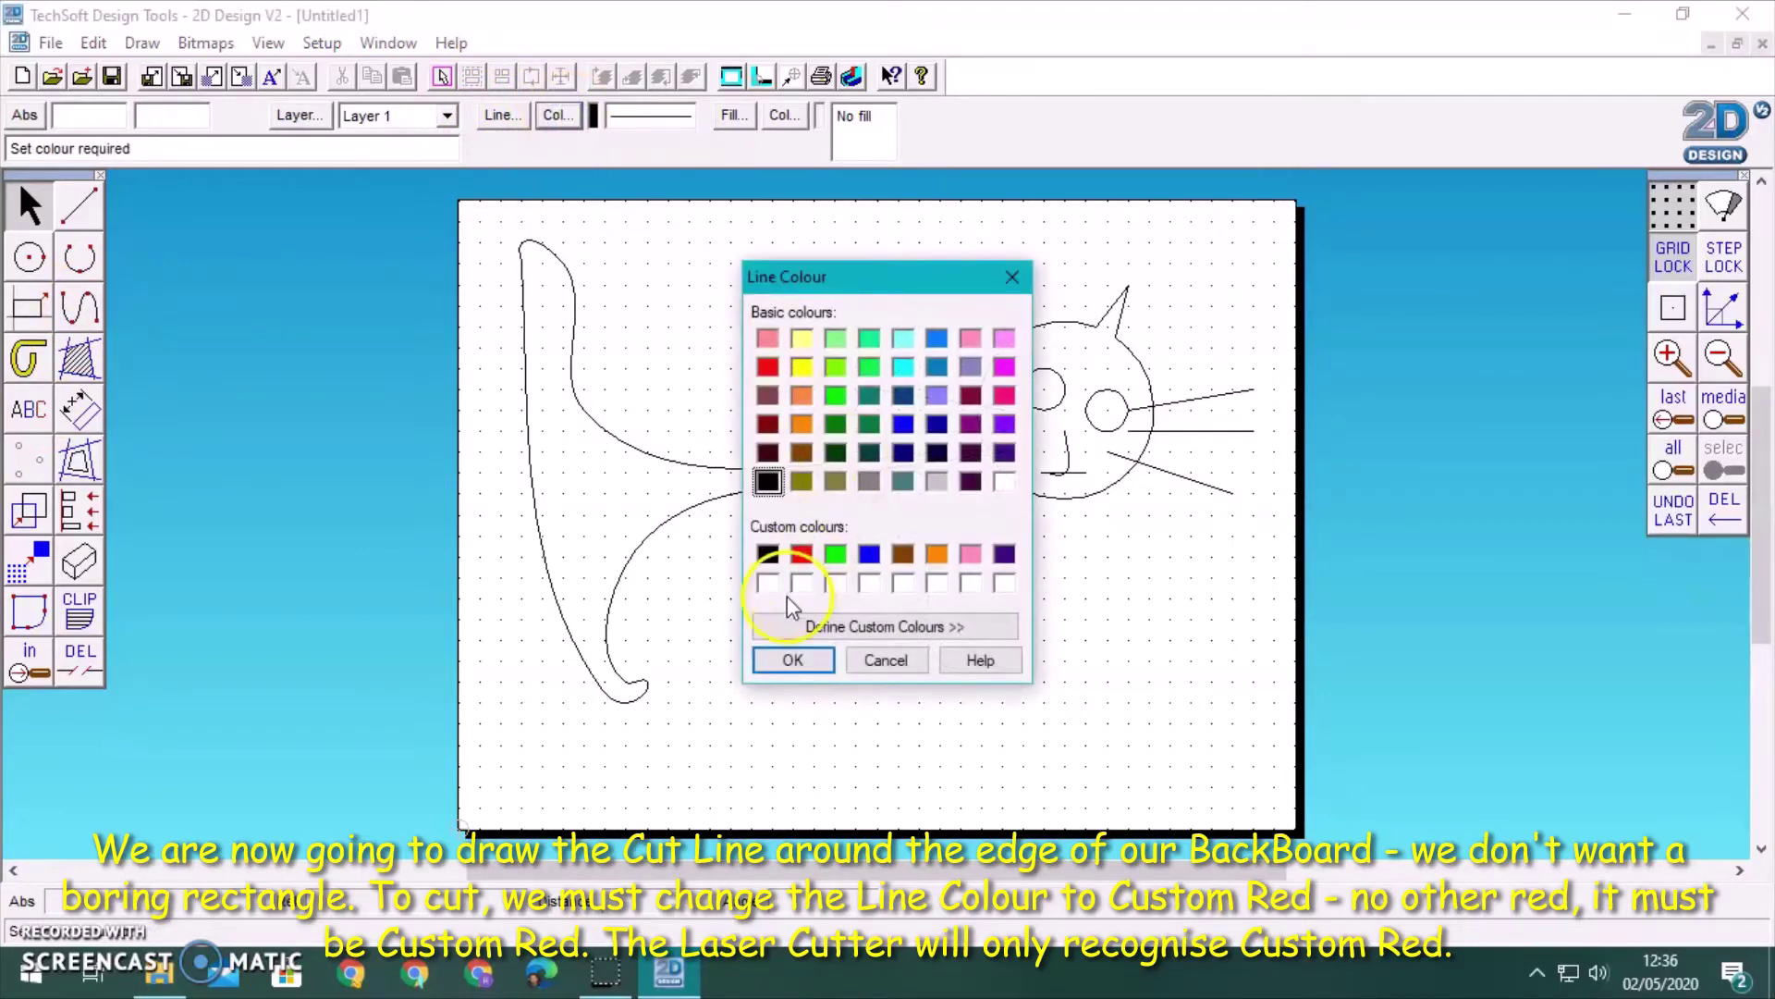
click(794, 660)
click(81, 307)
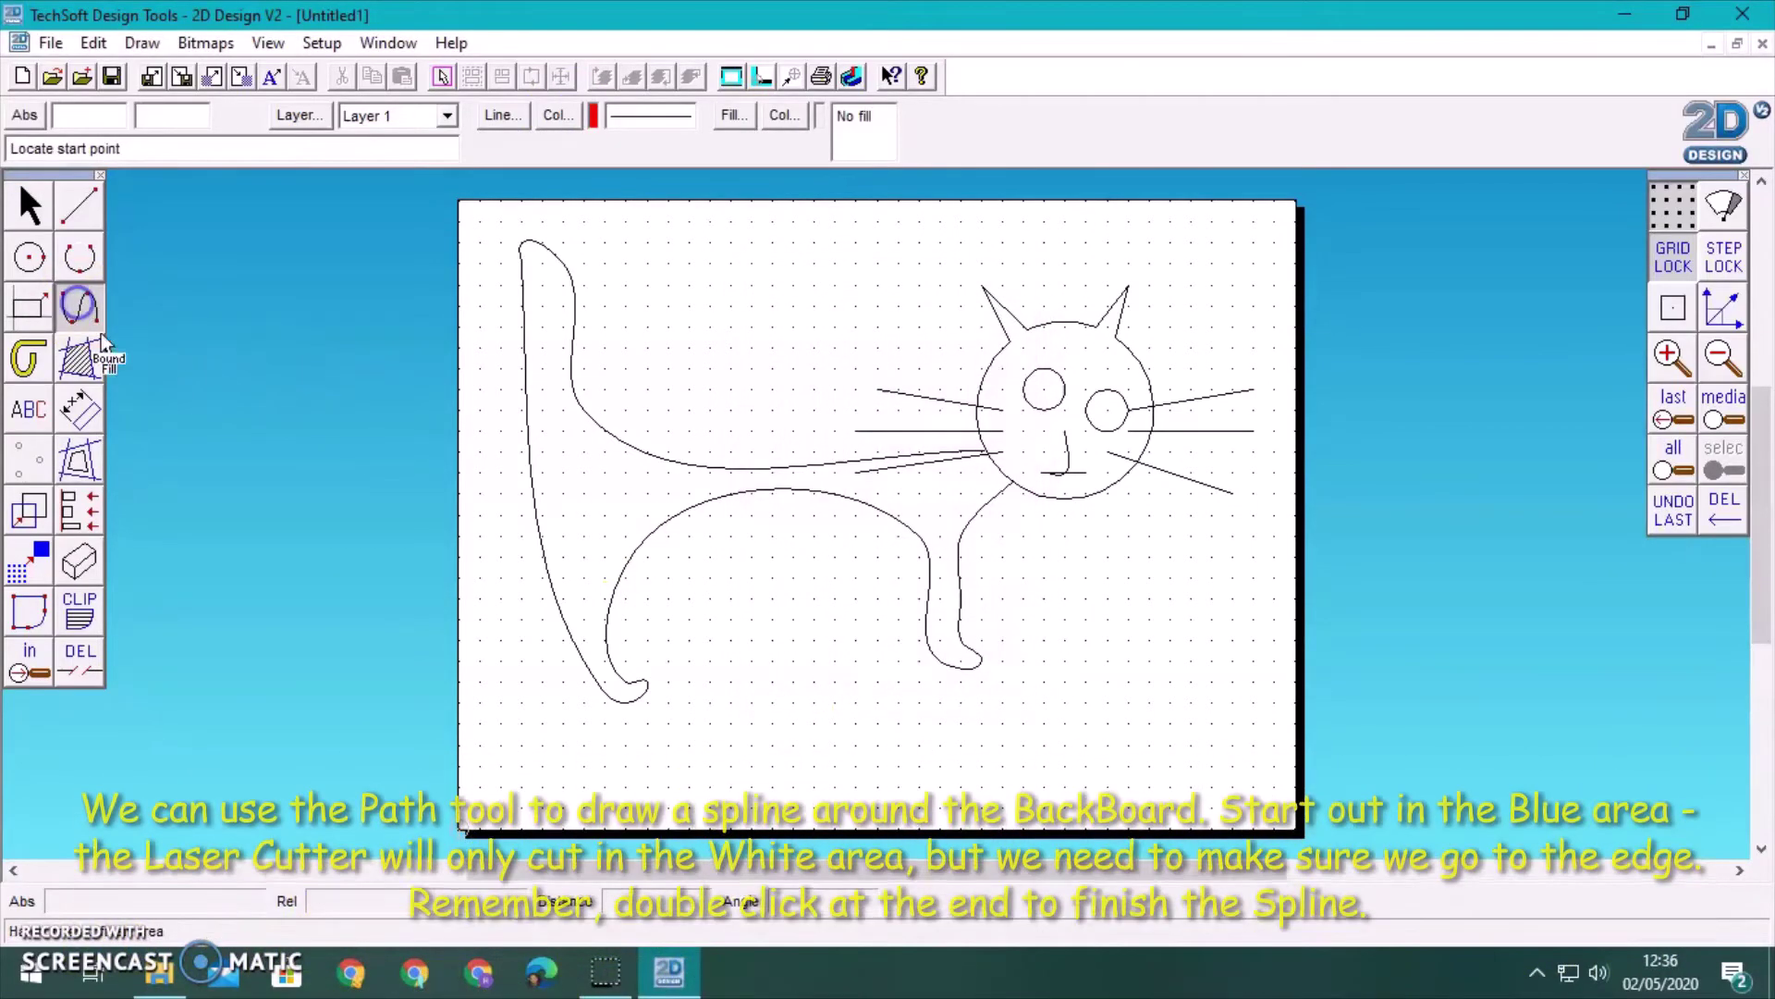
click(353, 723)
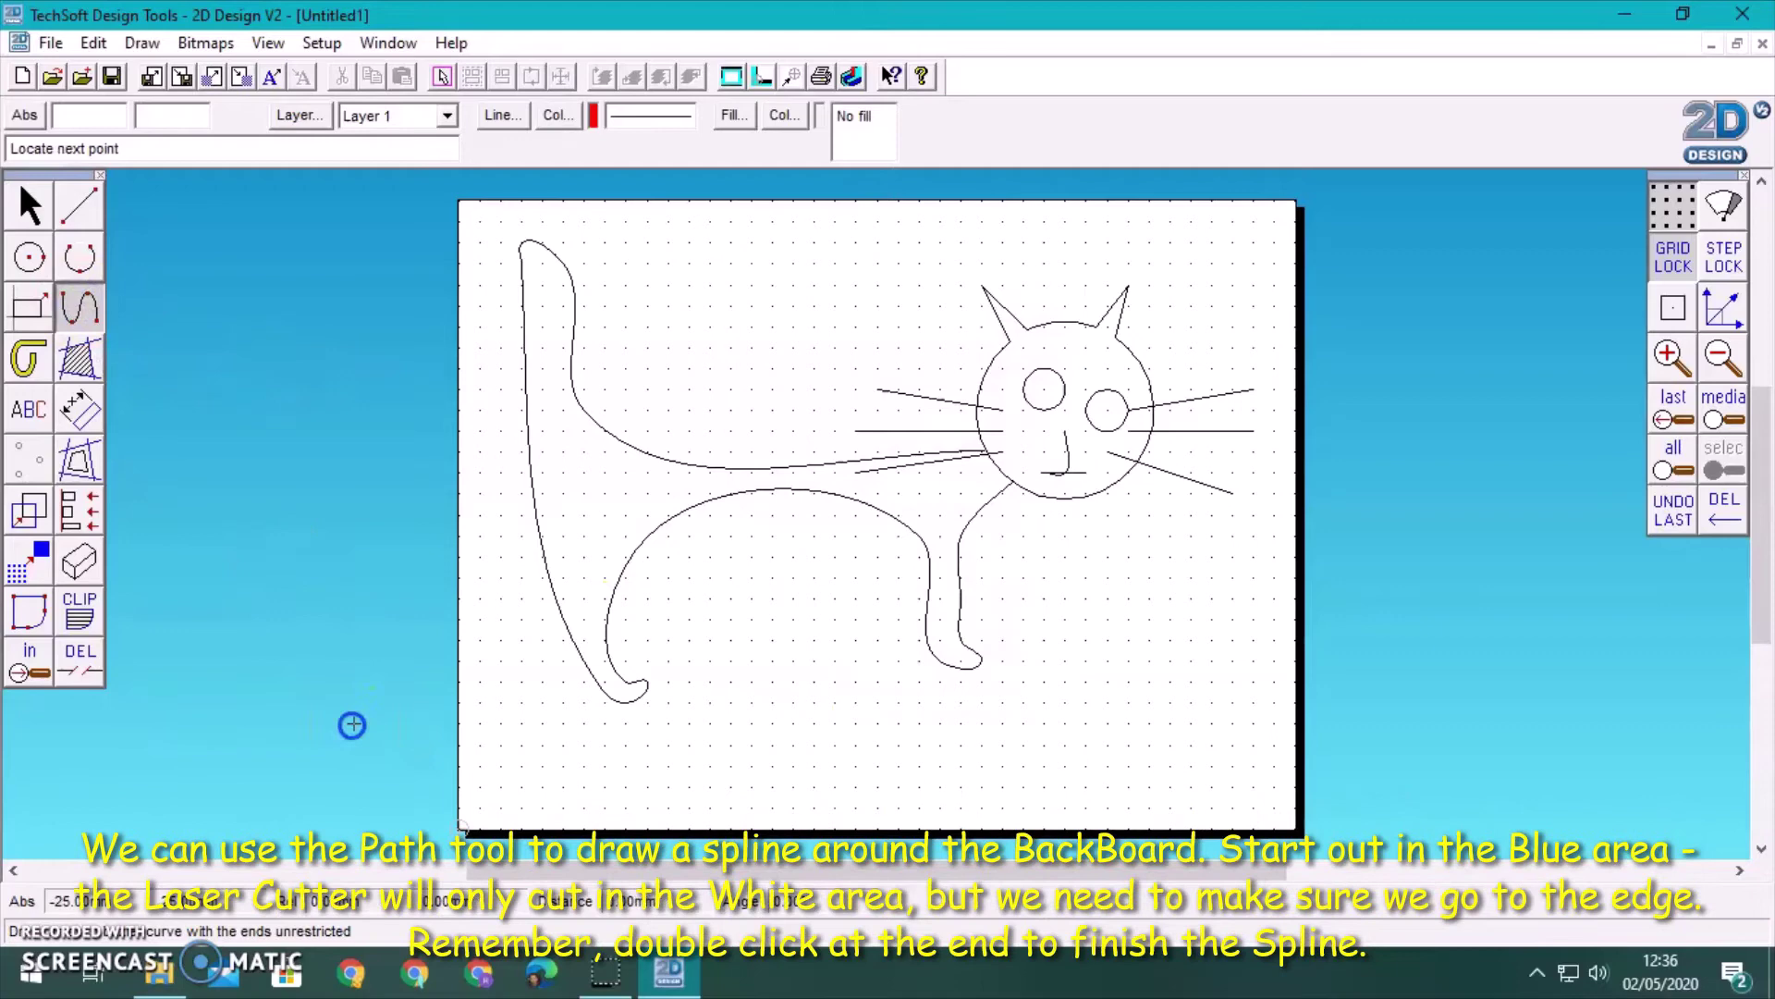
click(520, 693)
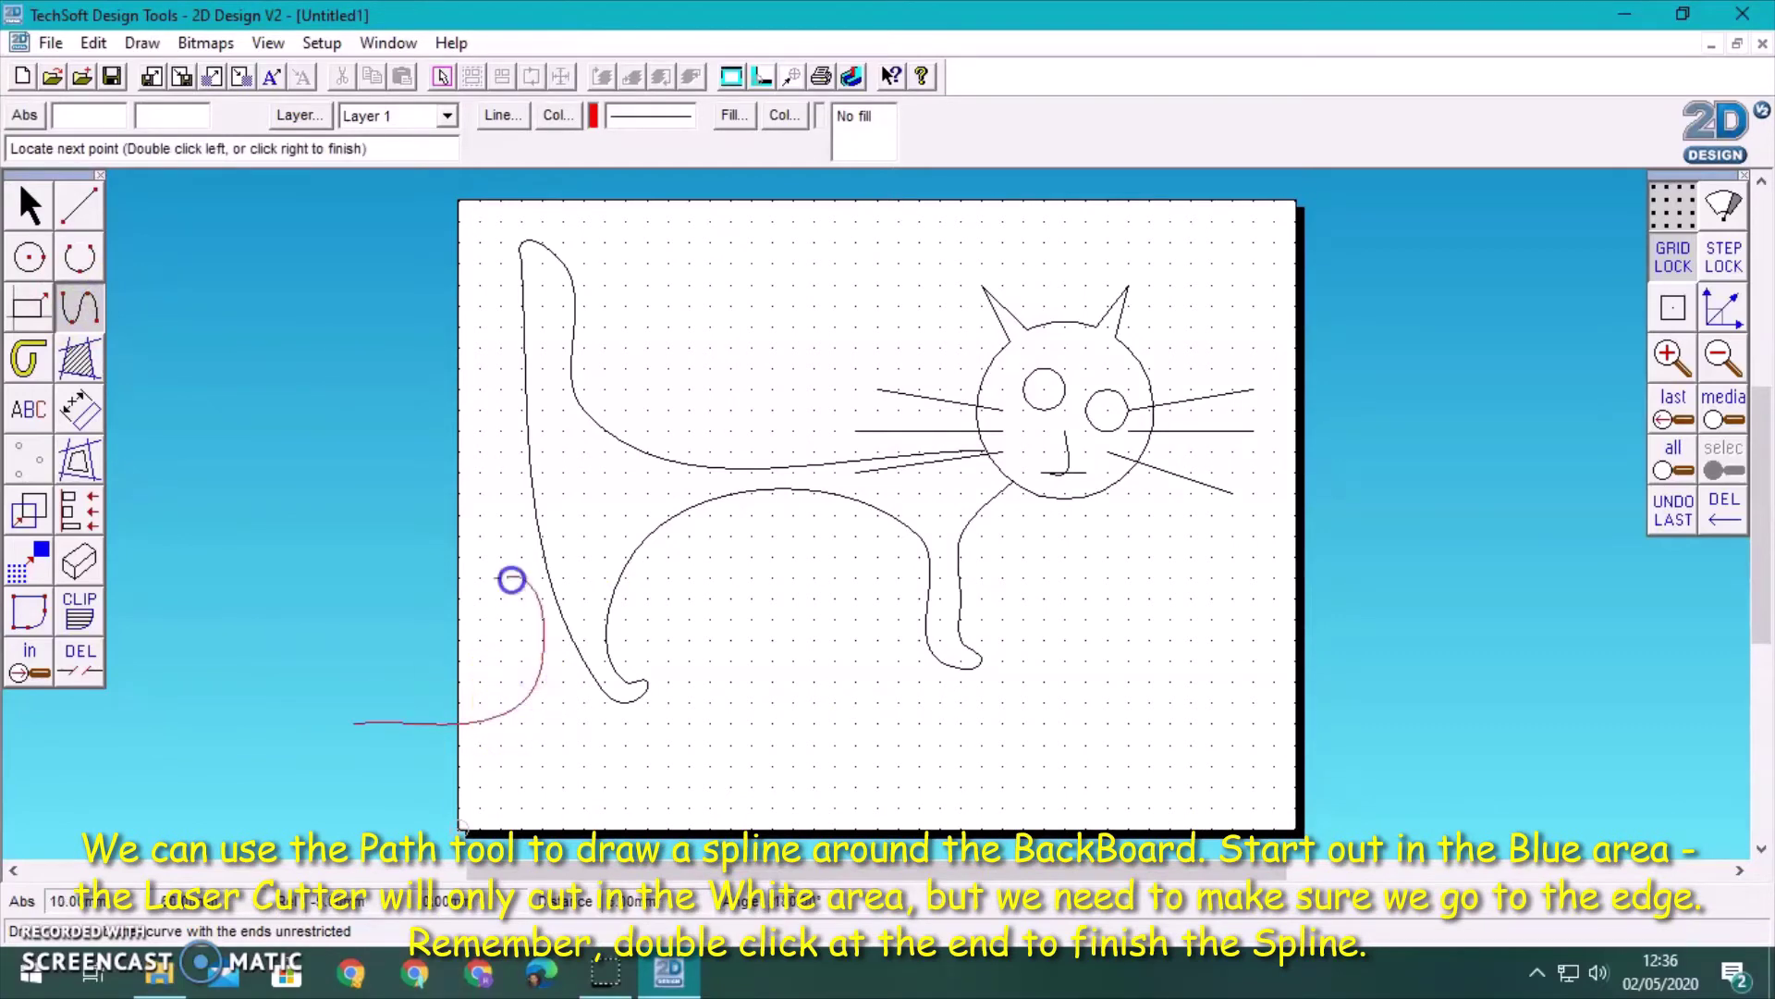
click(500, 375)
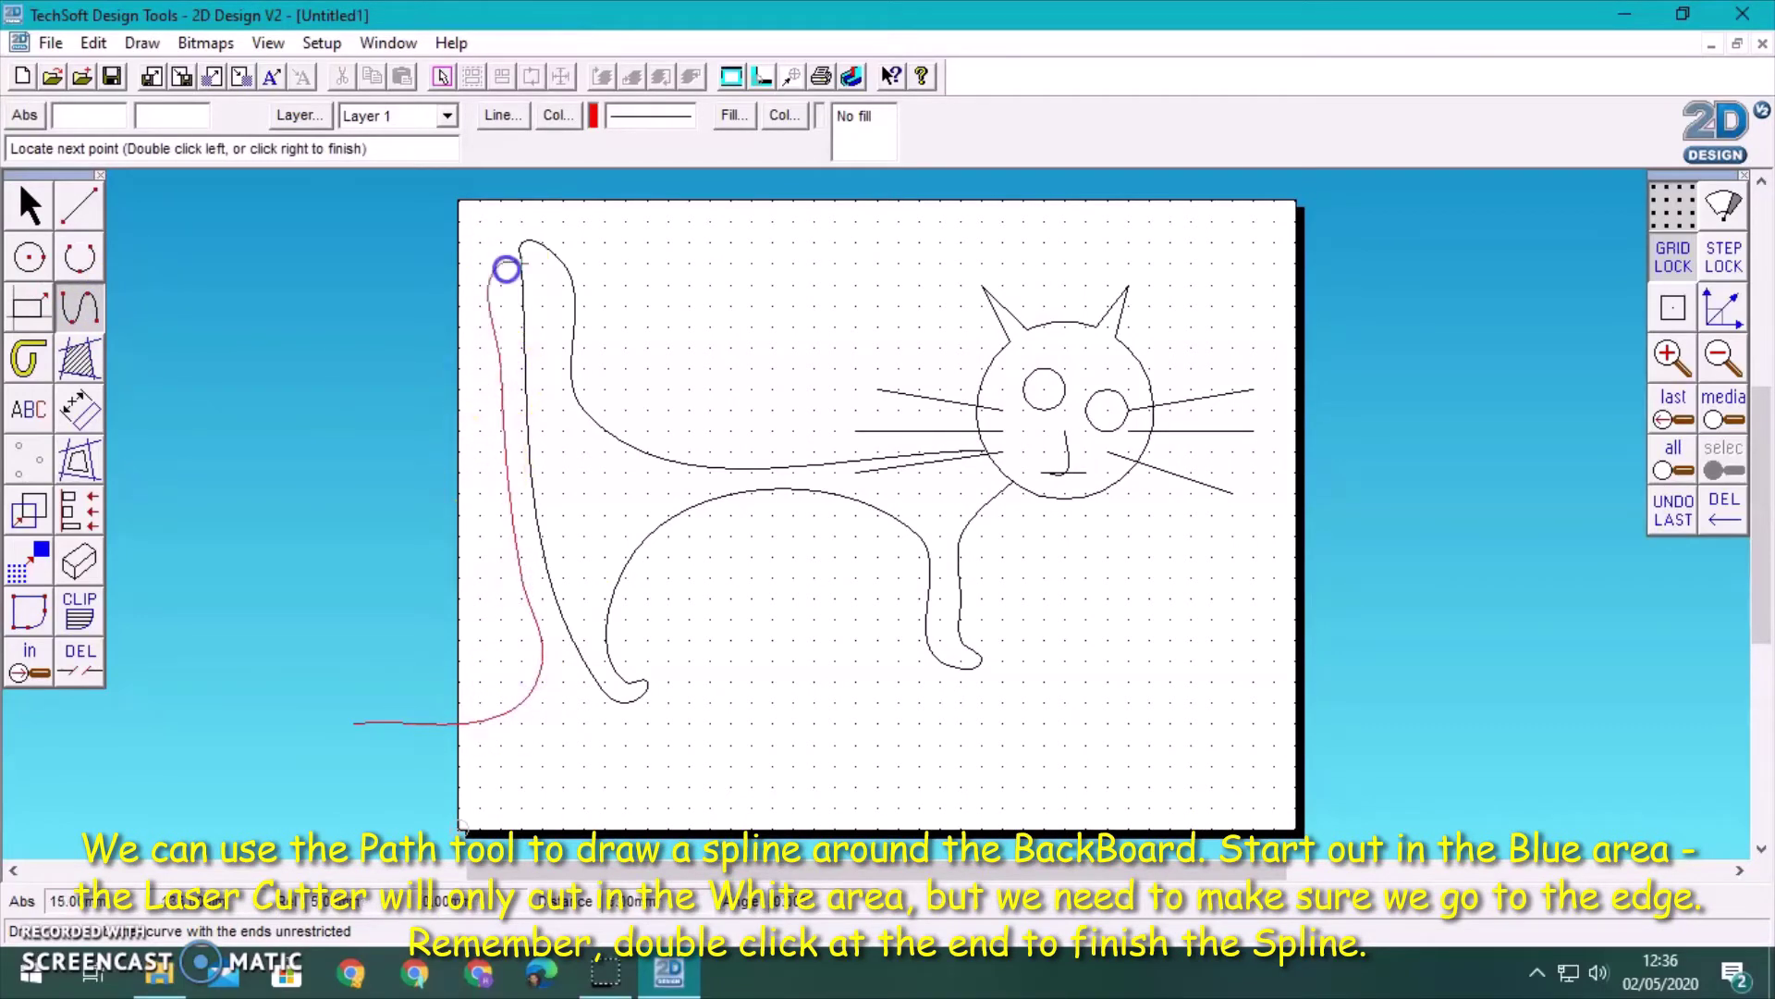
click(518, 222)
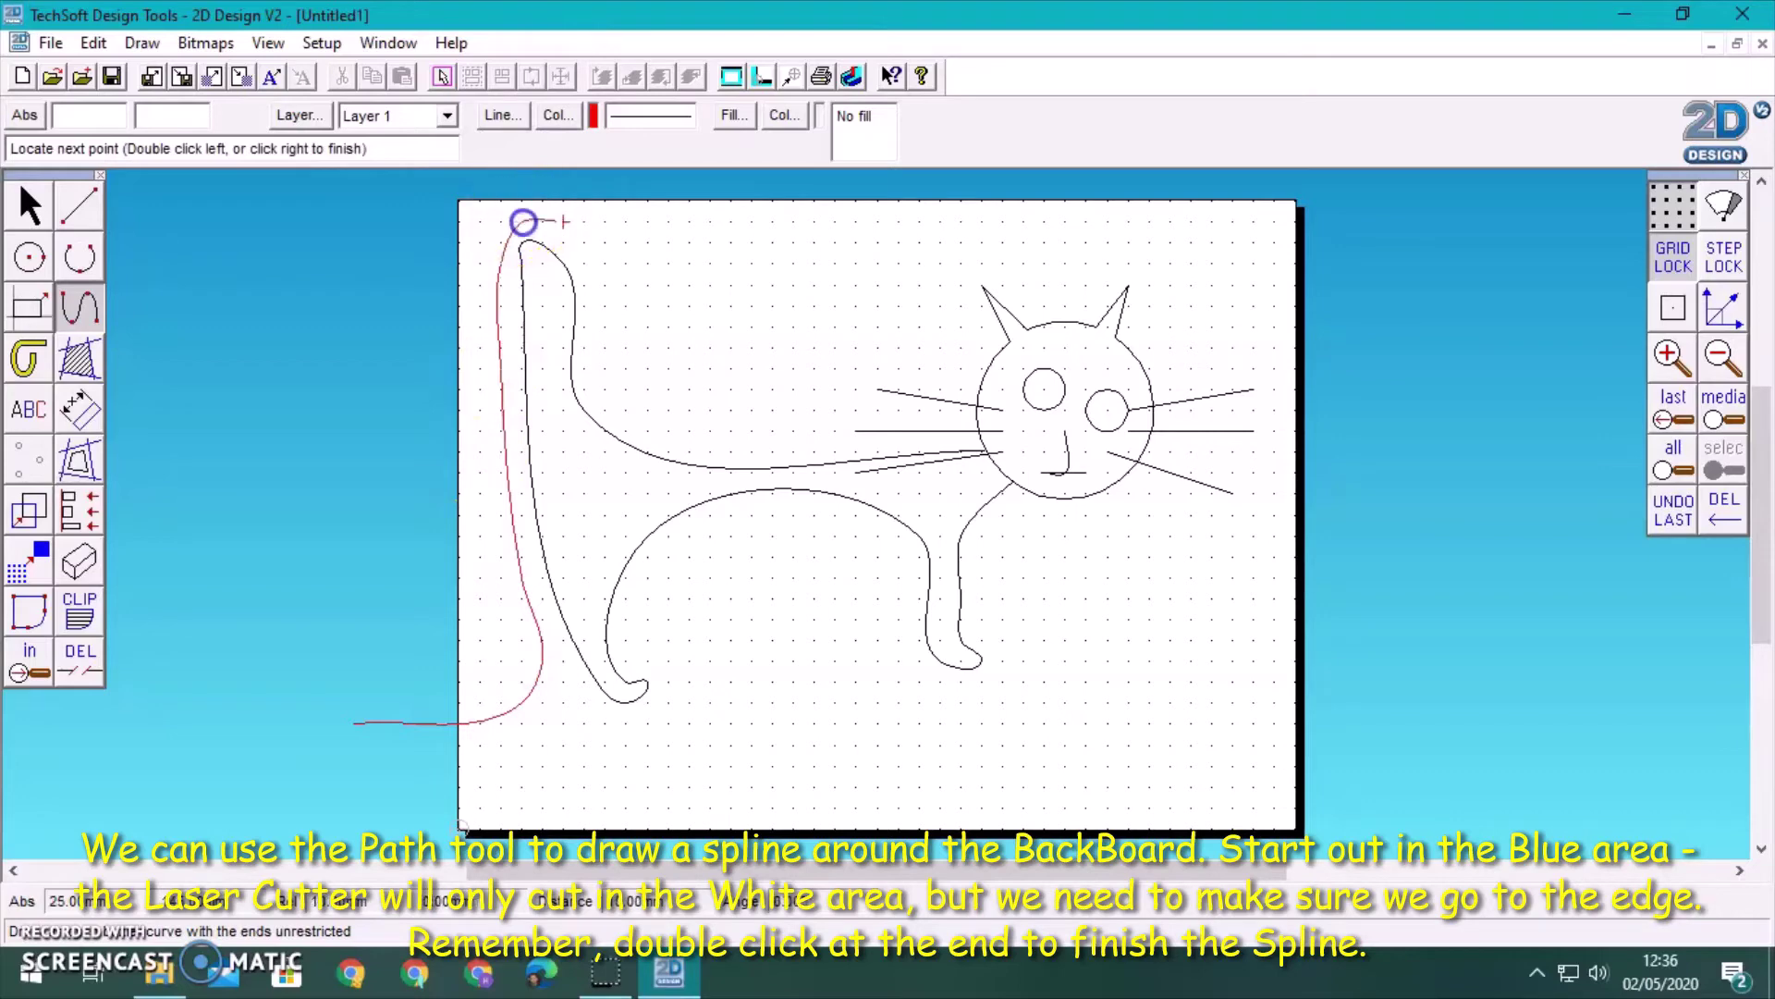
click(615, 271)
click(786, 377)
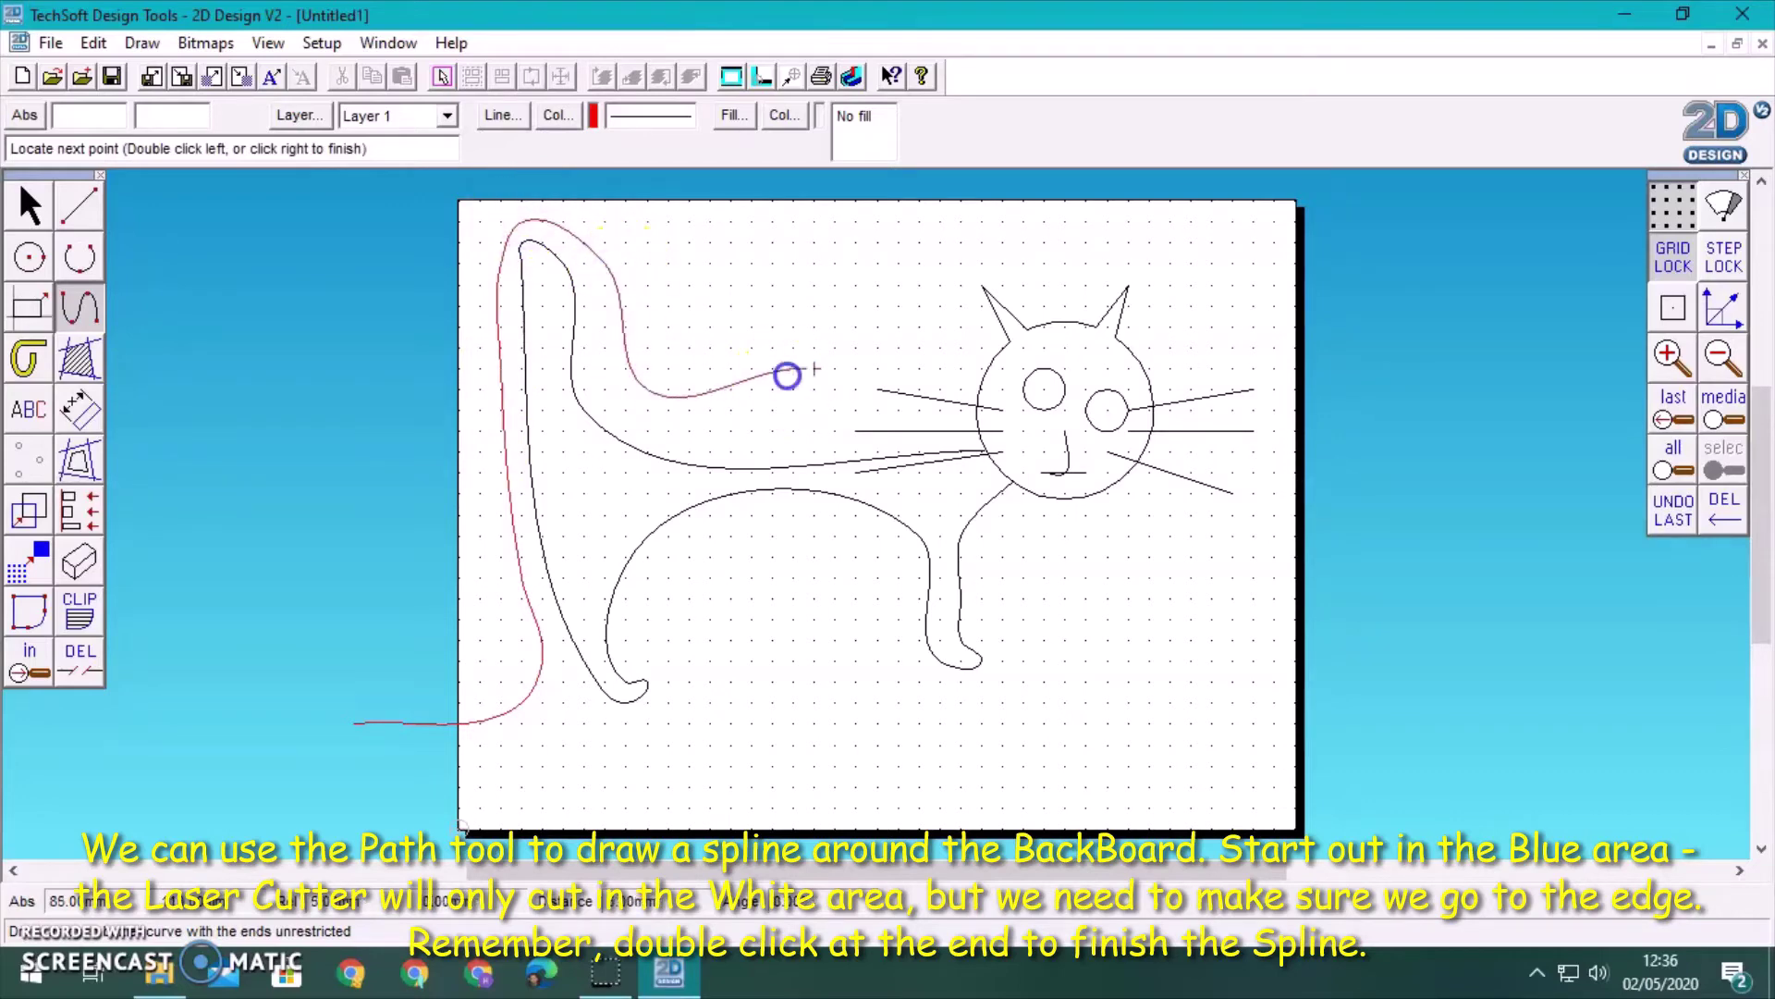
- Continue the red cut-line spline from the cat's back up over both ears, with a dip between them
click(896, 337)
click(927, 289)
click(992, 248)
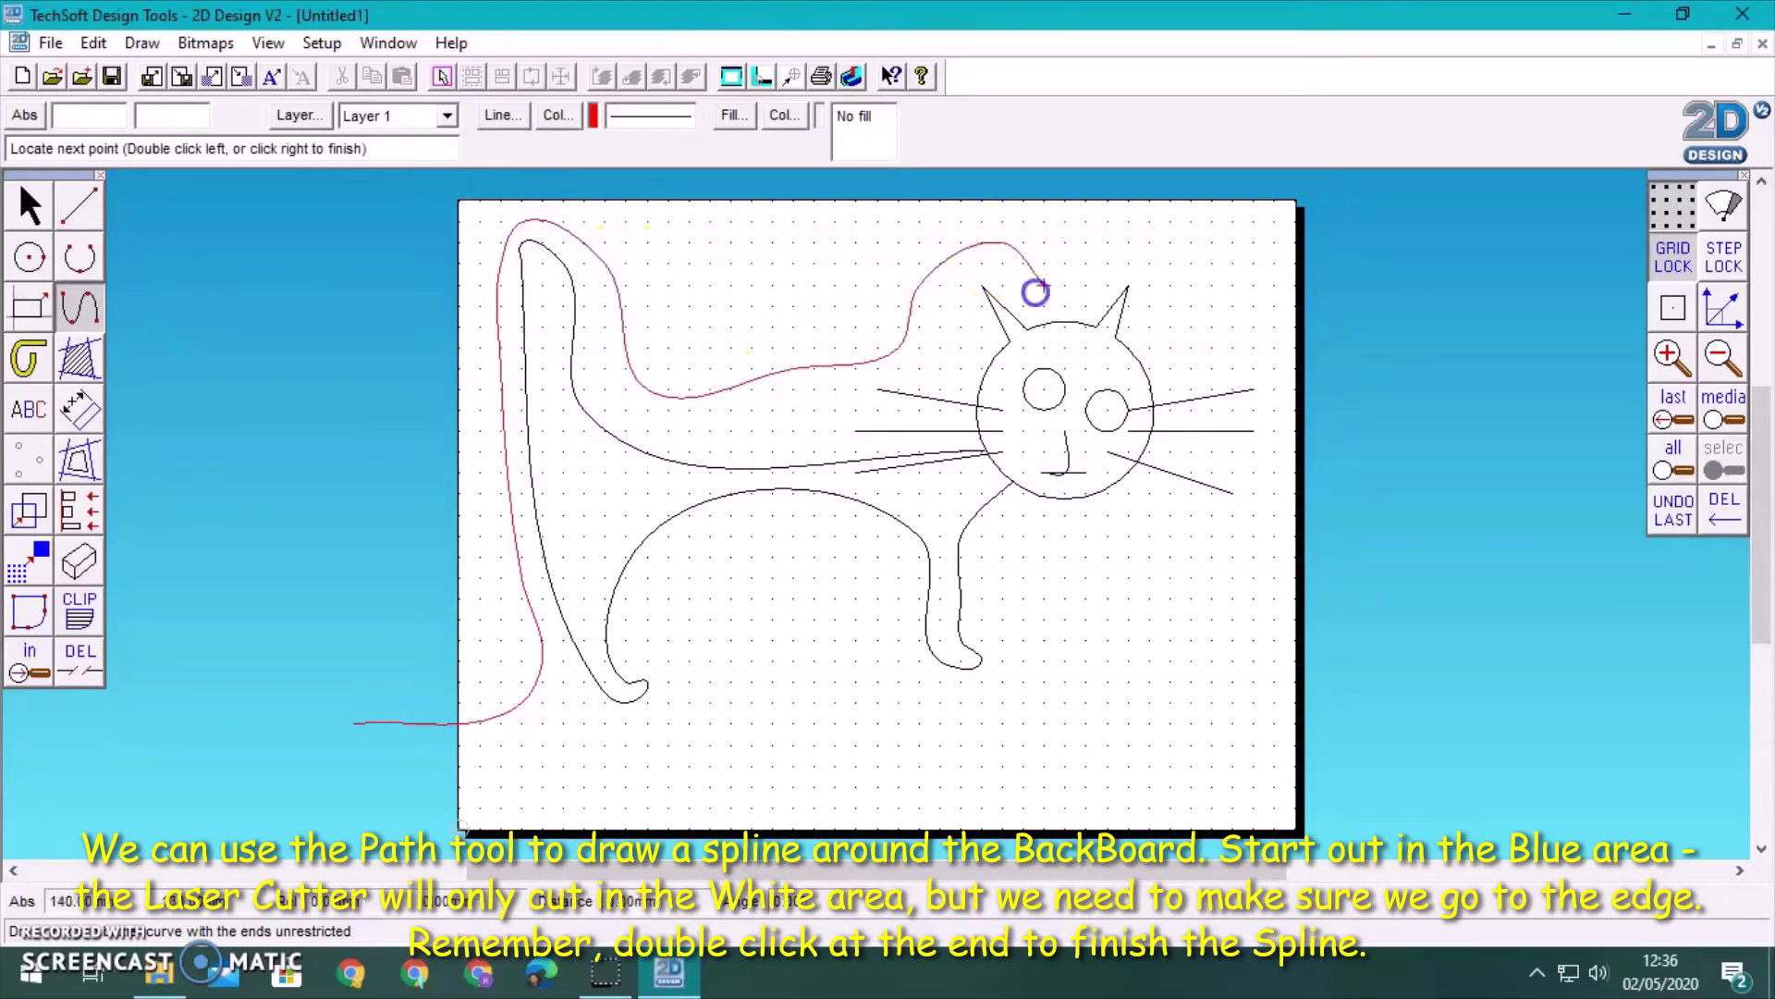
click(1147, 245)
click(1183, 329)
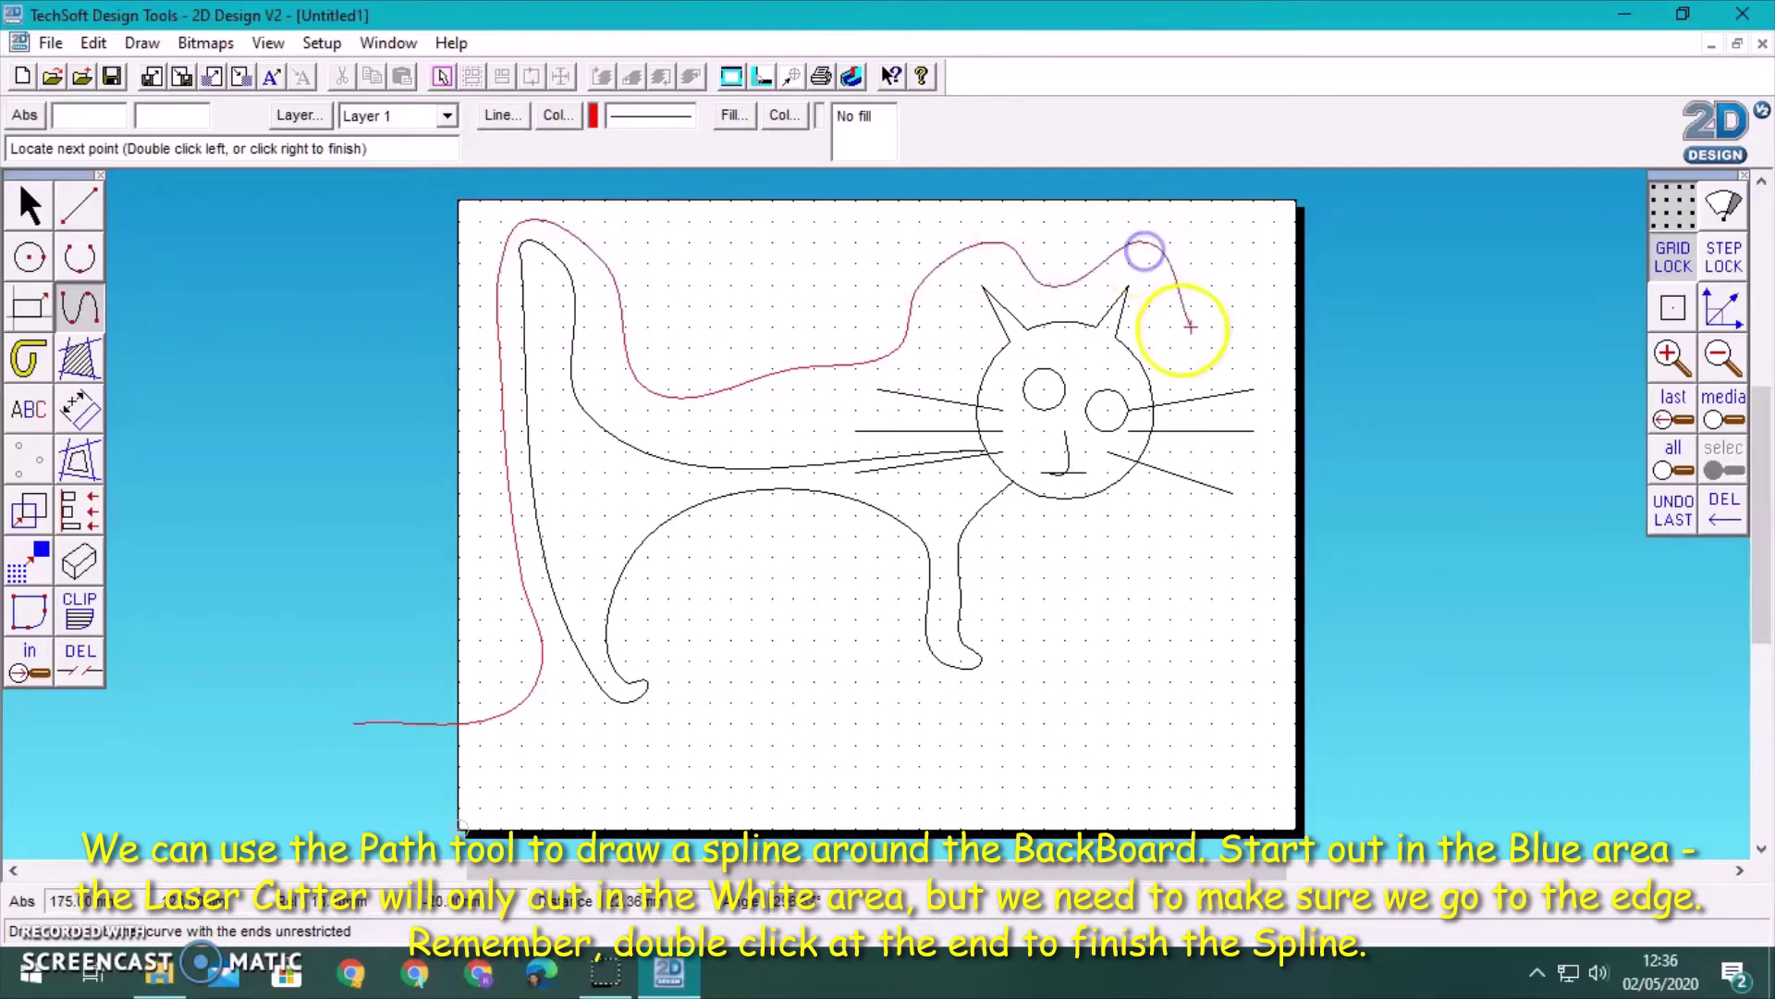
- Finish the cut-line spline around the outer whiskers and down past the chest, ending off the page's right edge at about (235, 30) mm
click(1251, 342)
click(1274, 389)
click(1279, 482)
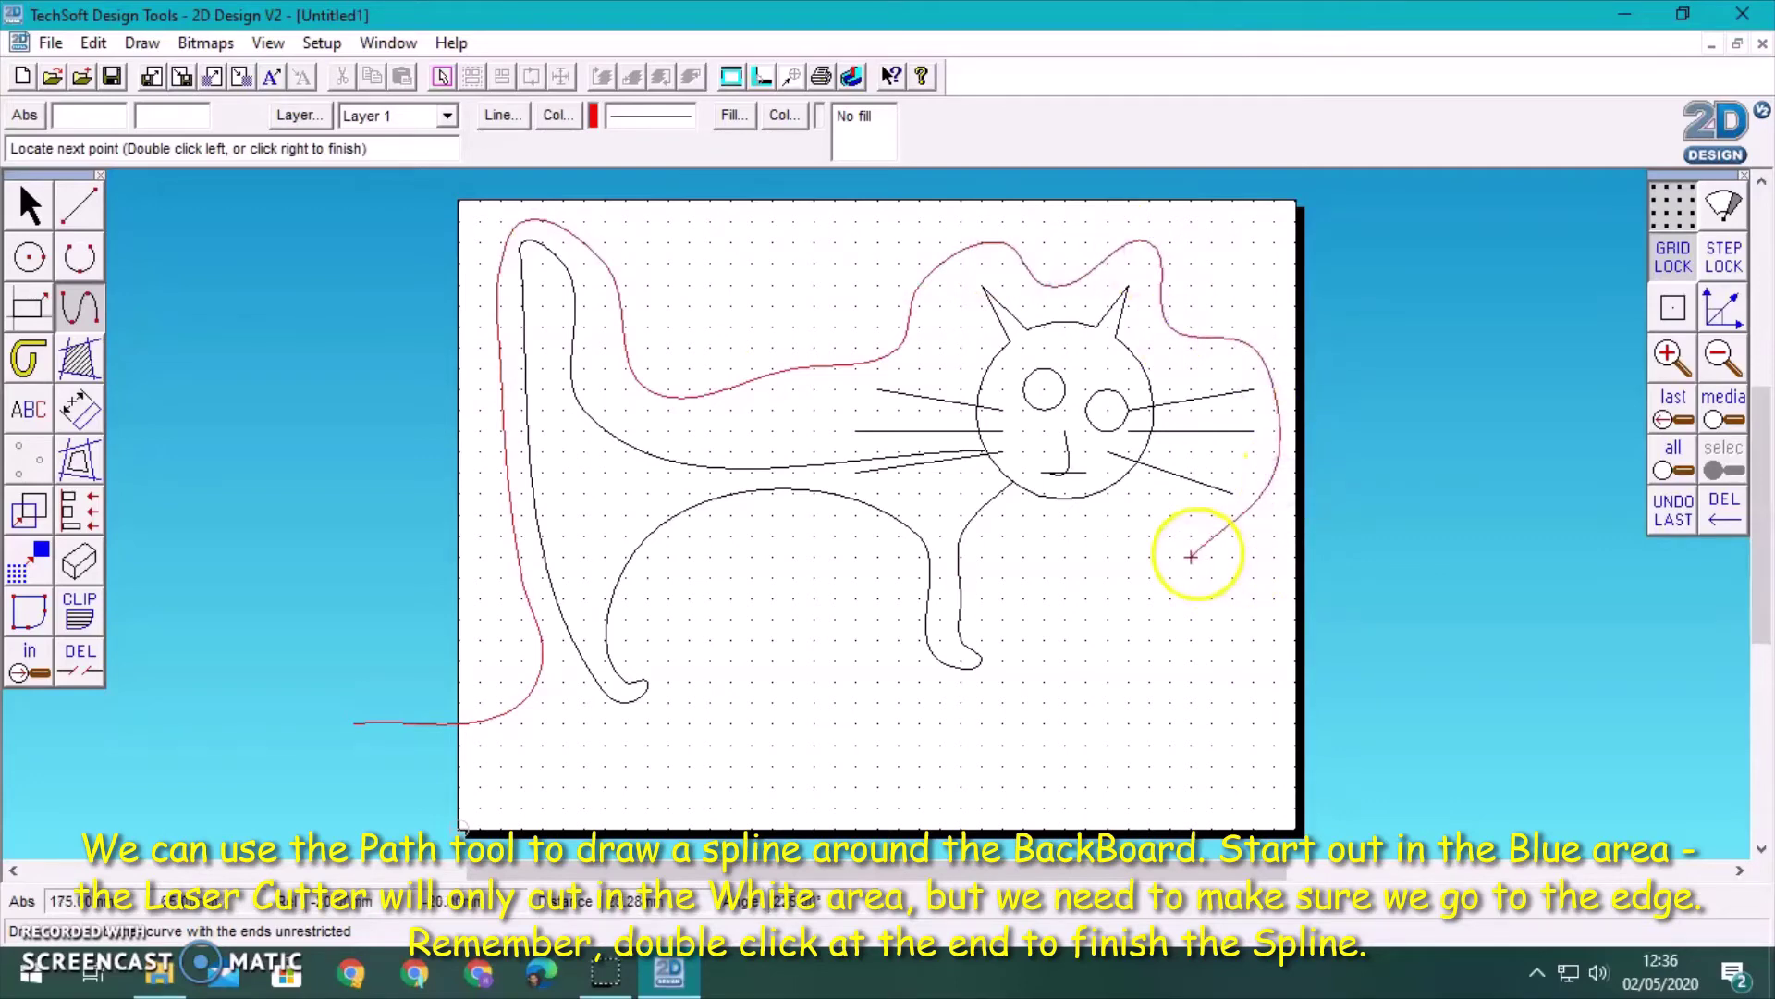
click(1199, 555)
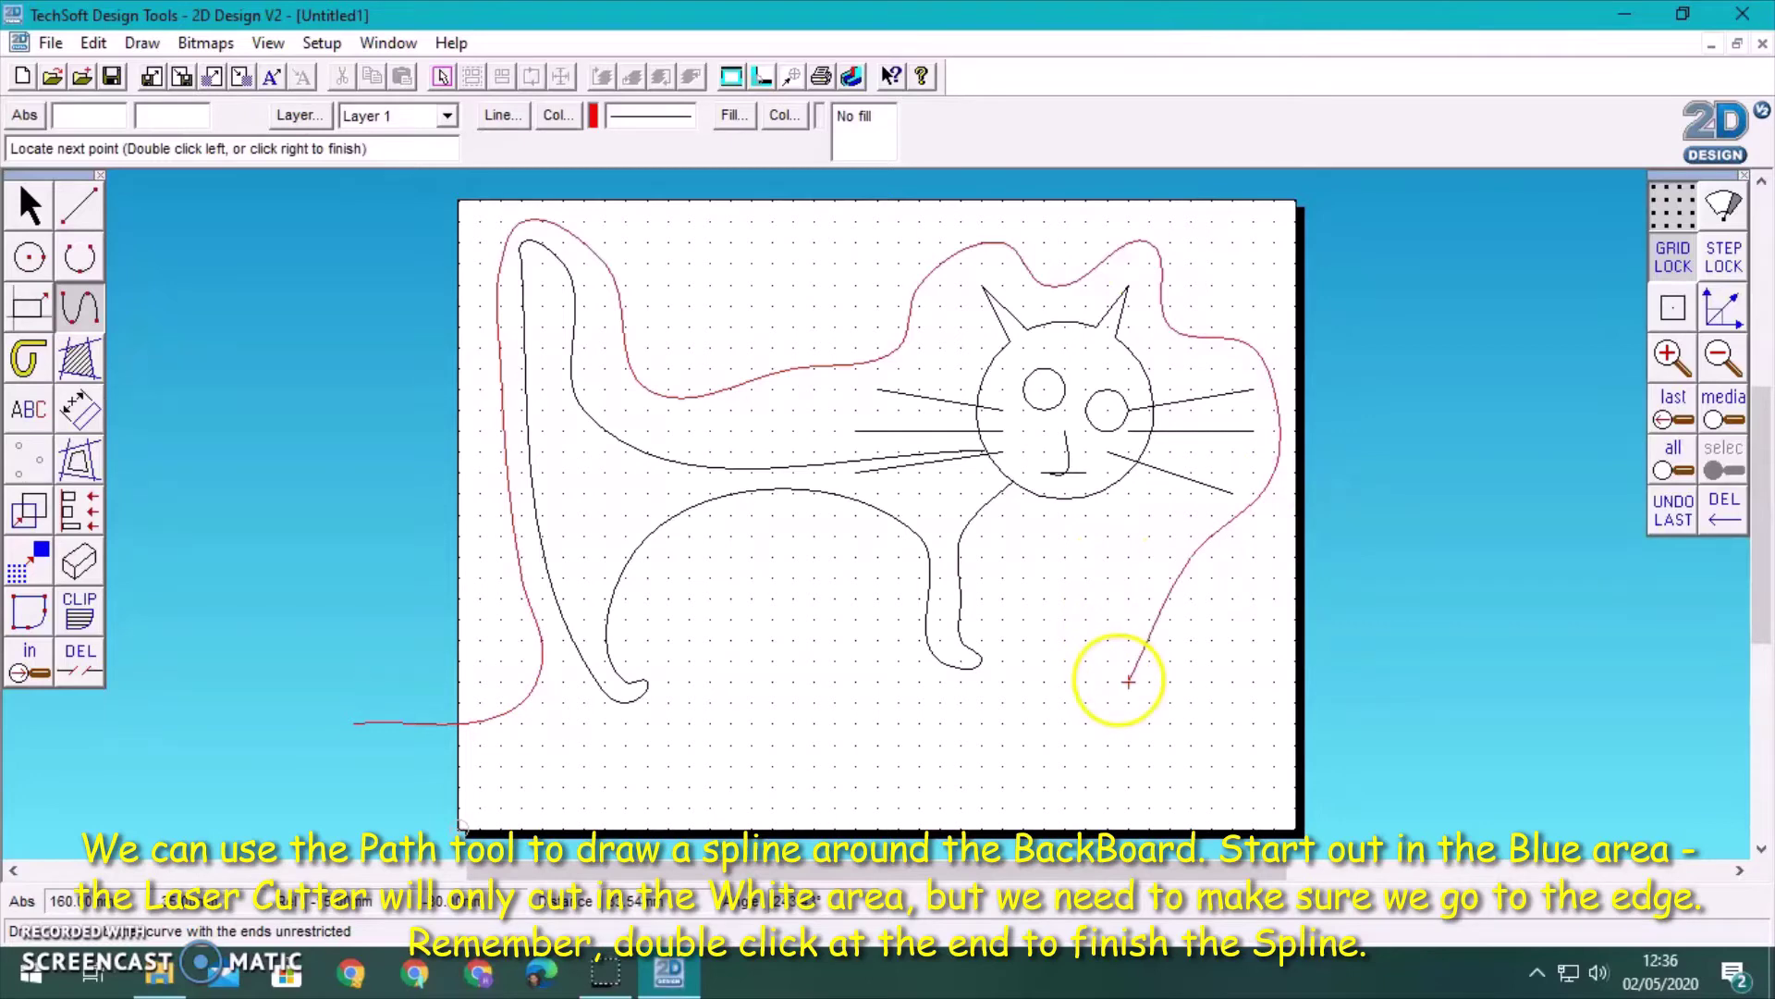
click(1238, 665)
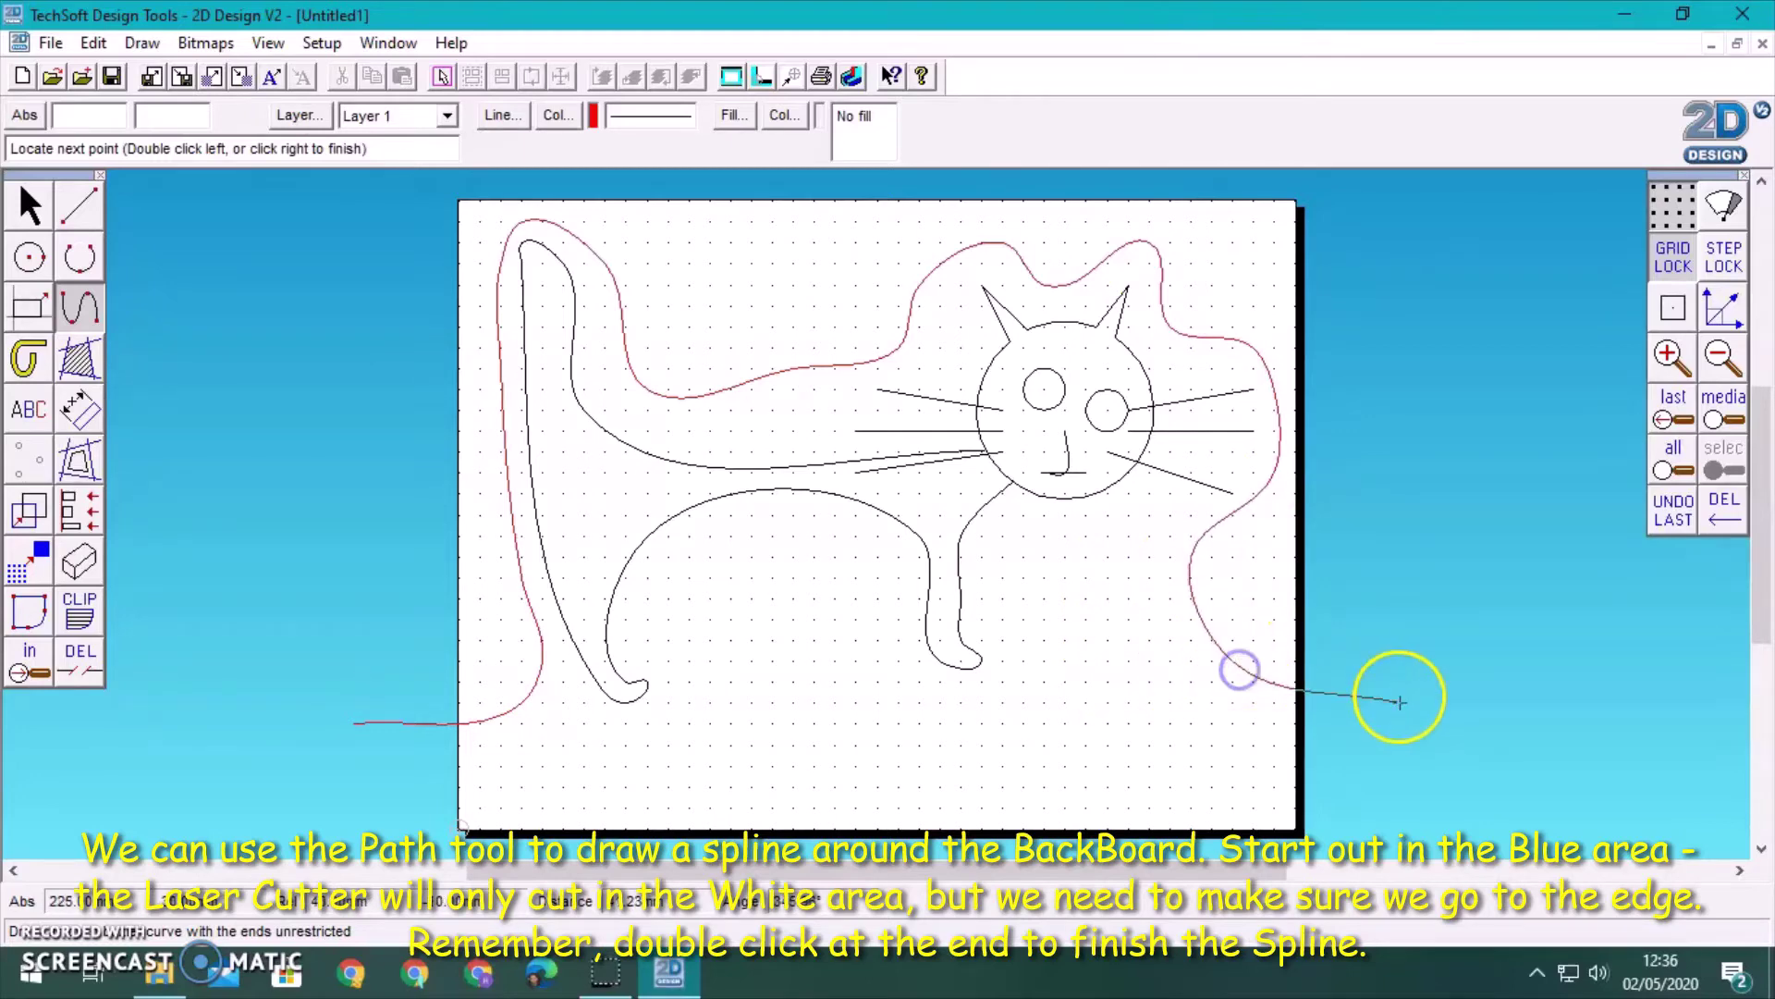
double_click(1443, 702)
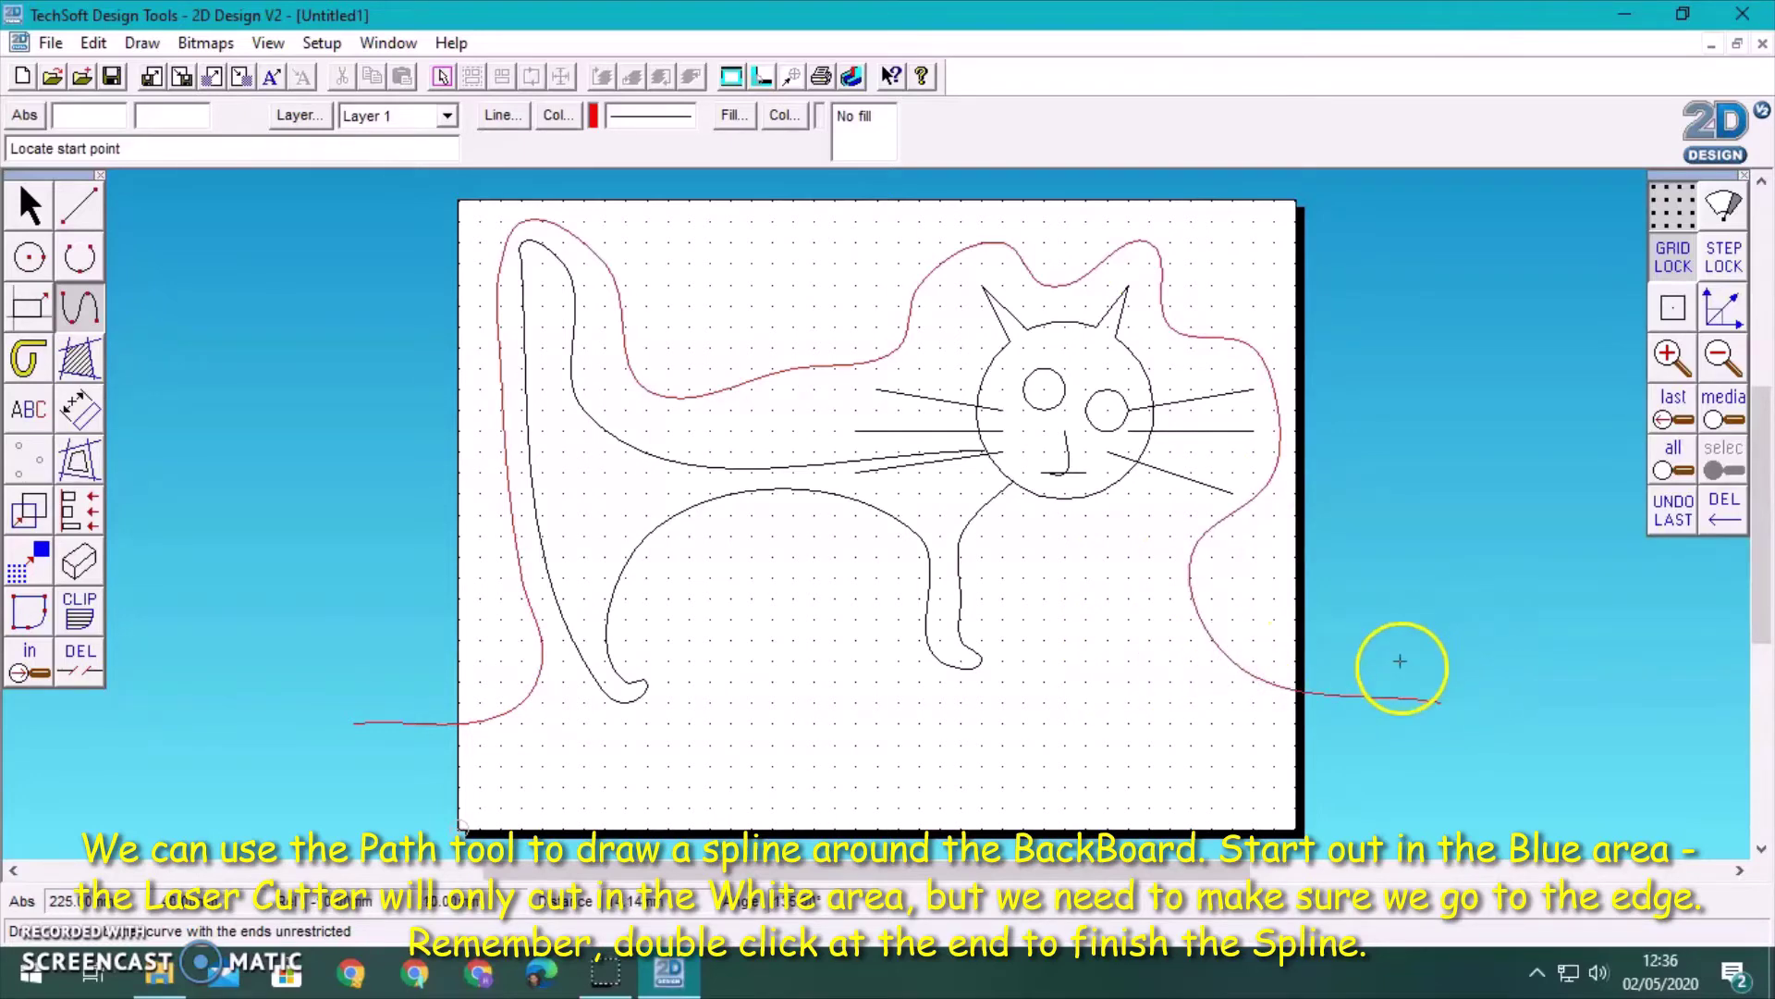
click(1359, 577)
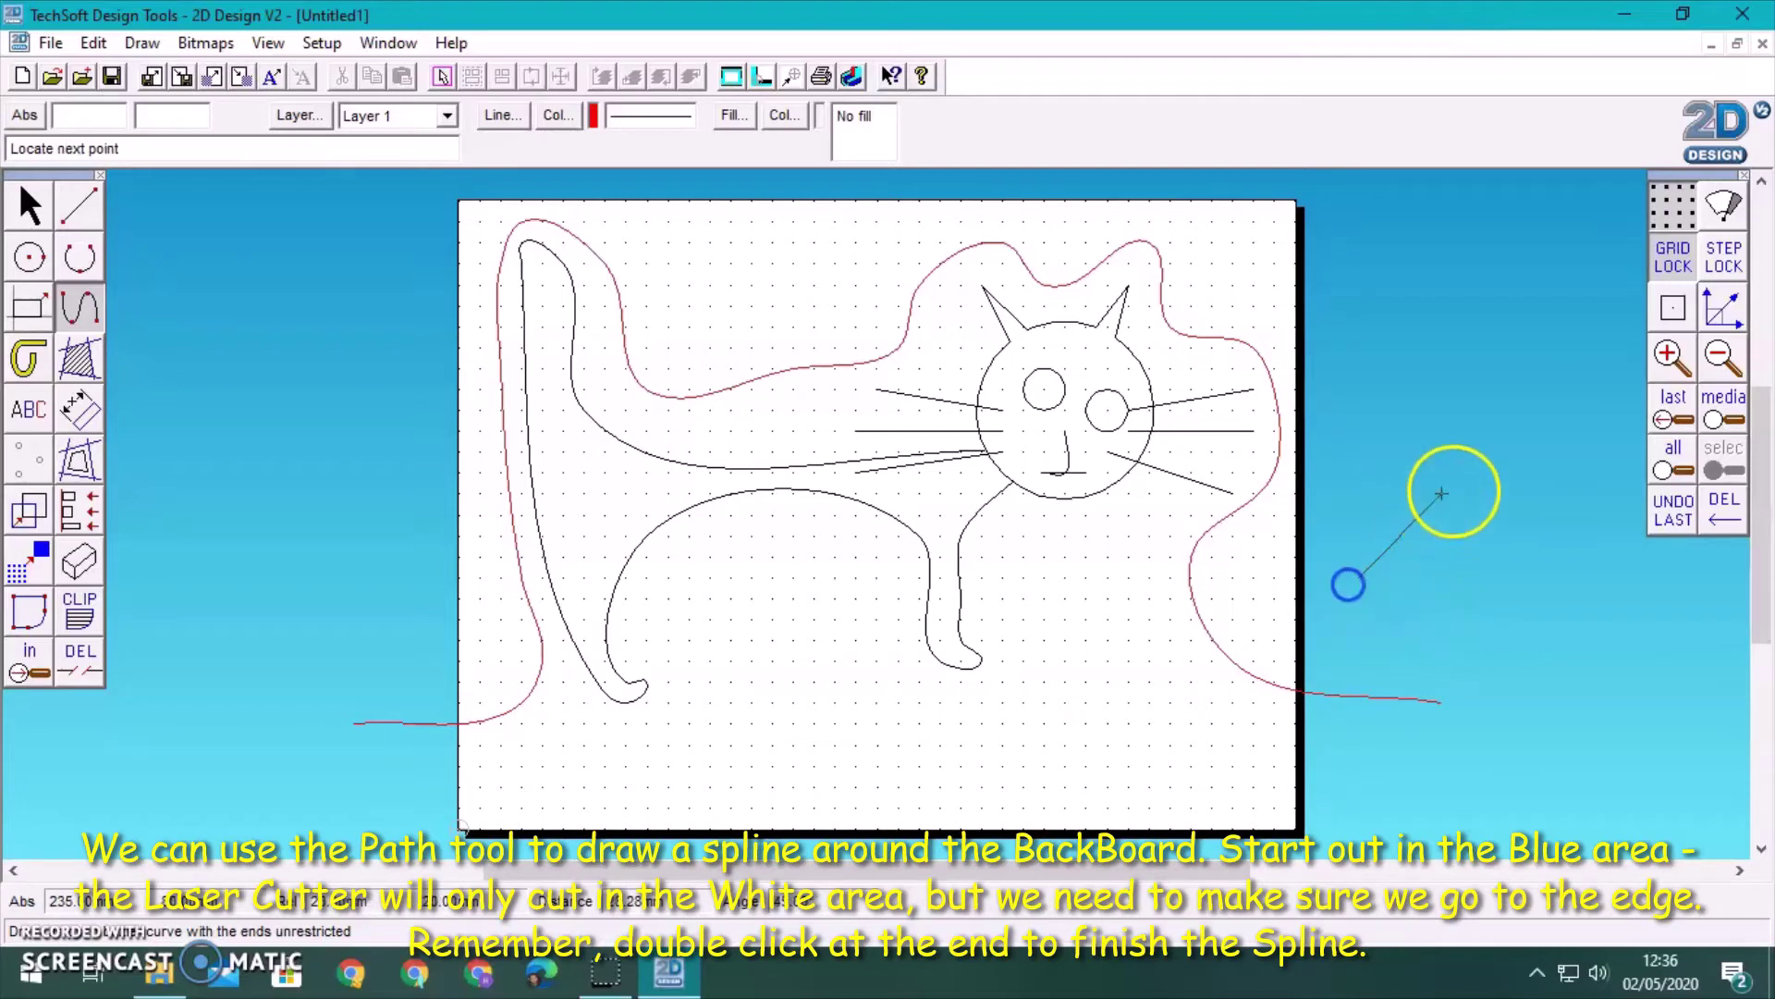
click(1462, 495)
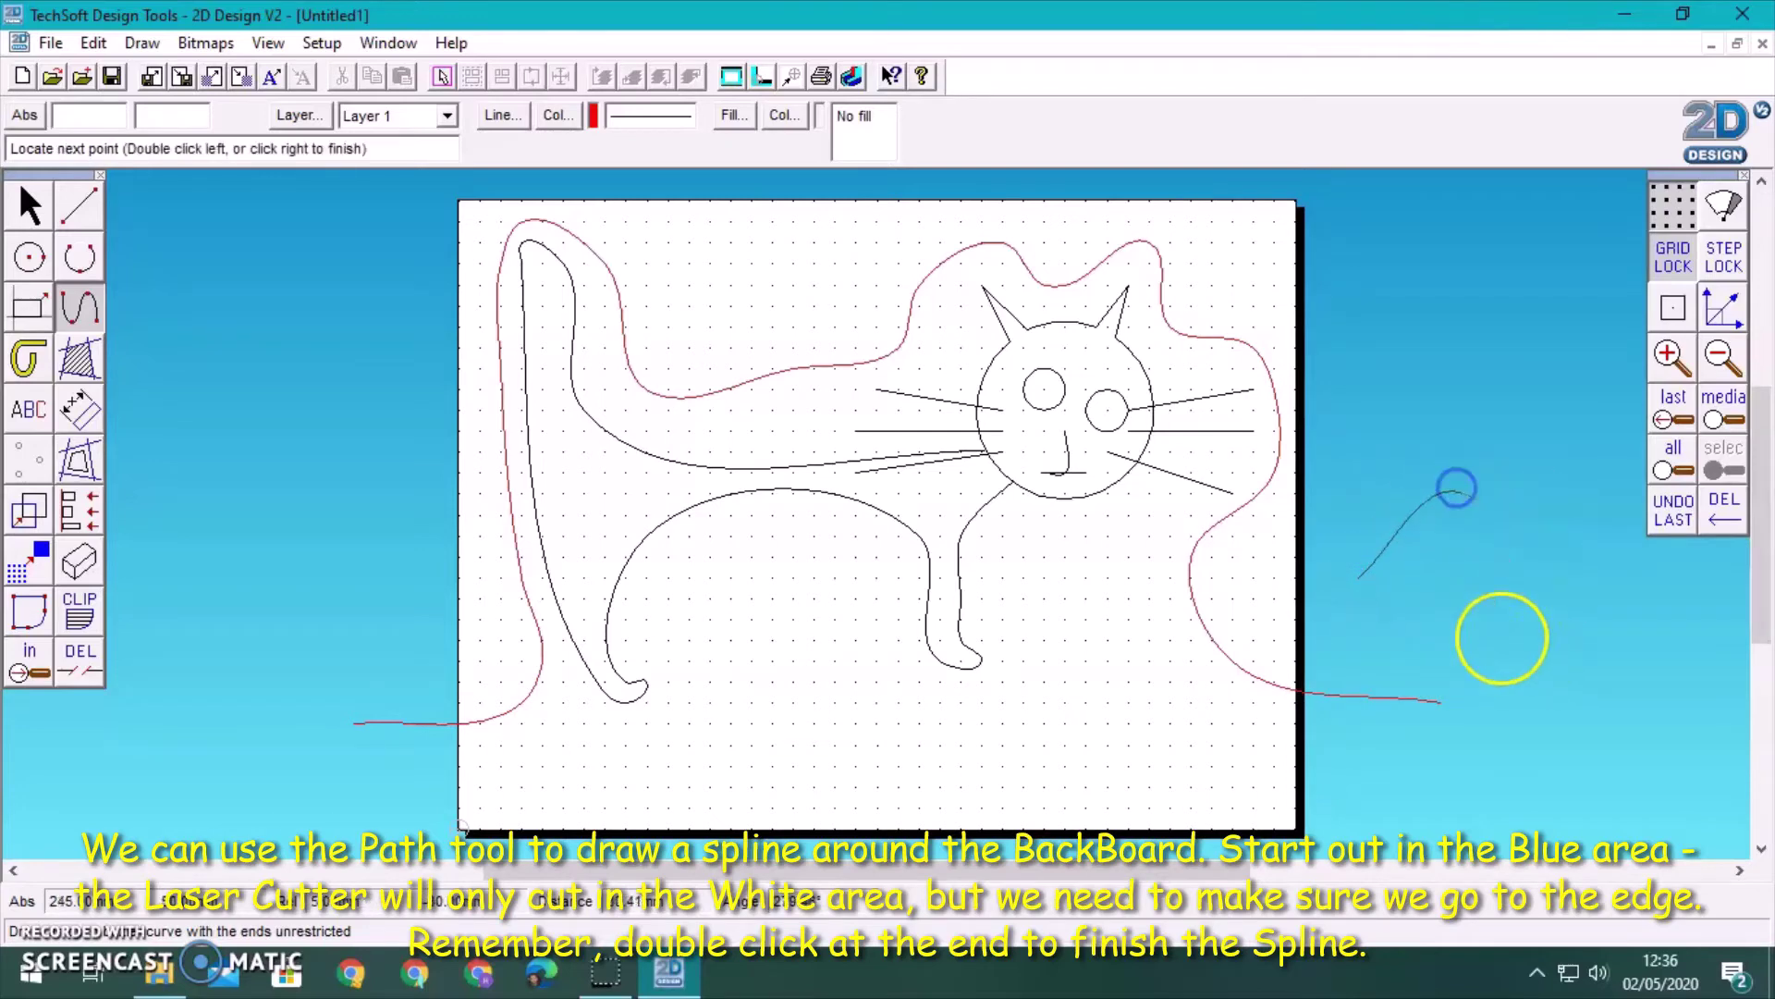
double_click(1462, 409)
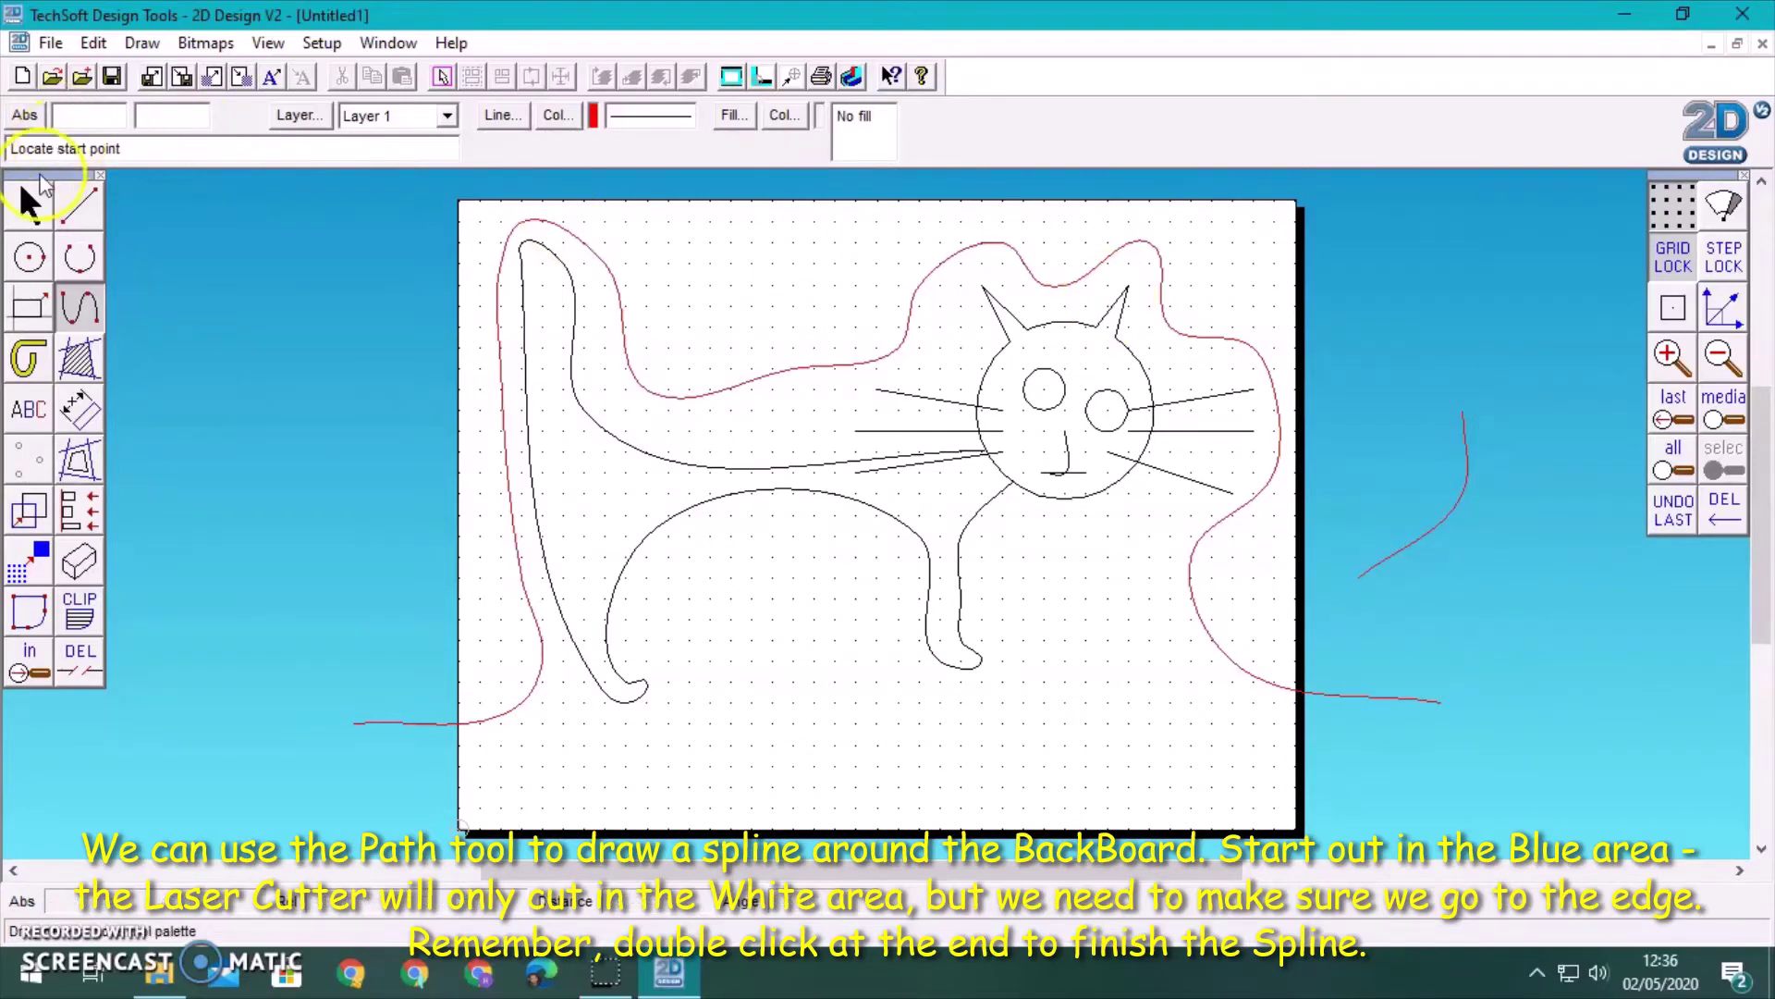
click(25, 205)
click(1441, 524)
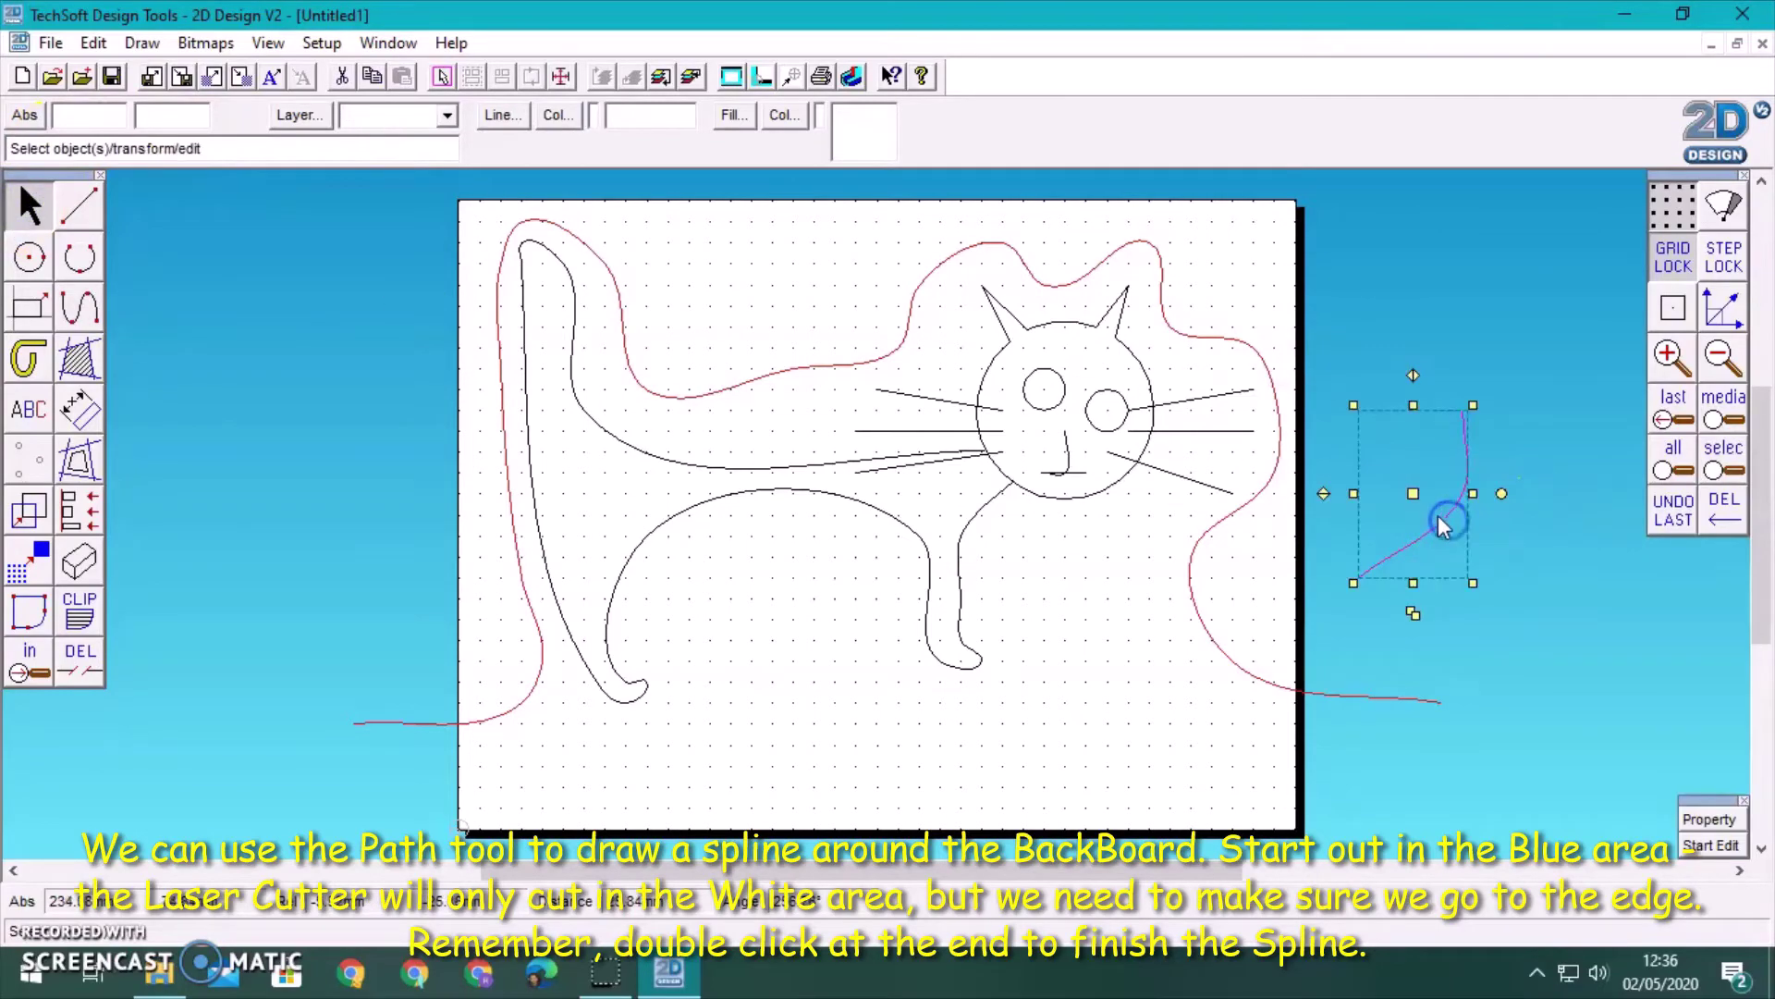
key(Delete)
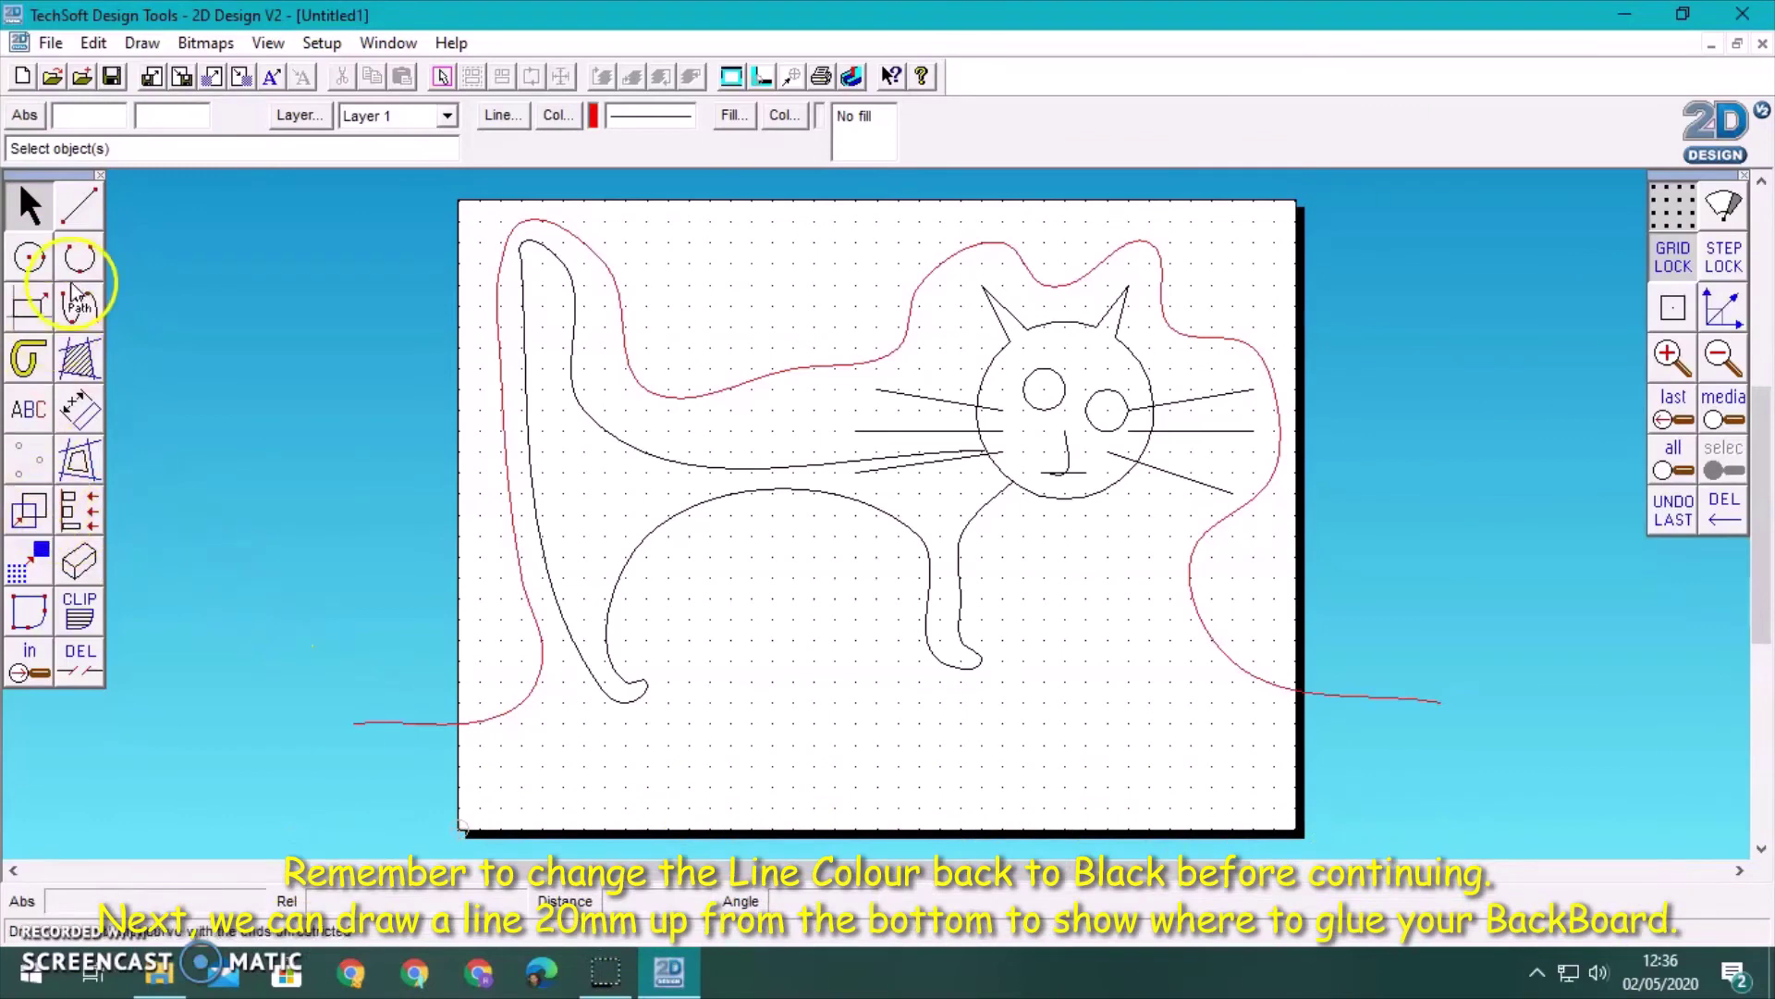
- Set the line colour to custom black and draw a horizontal glue line from (-10, 20) to (220, 20) mm across the page
click(82, 203)
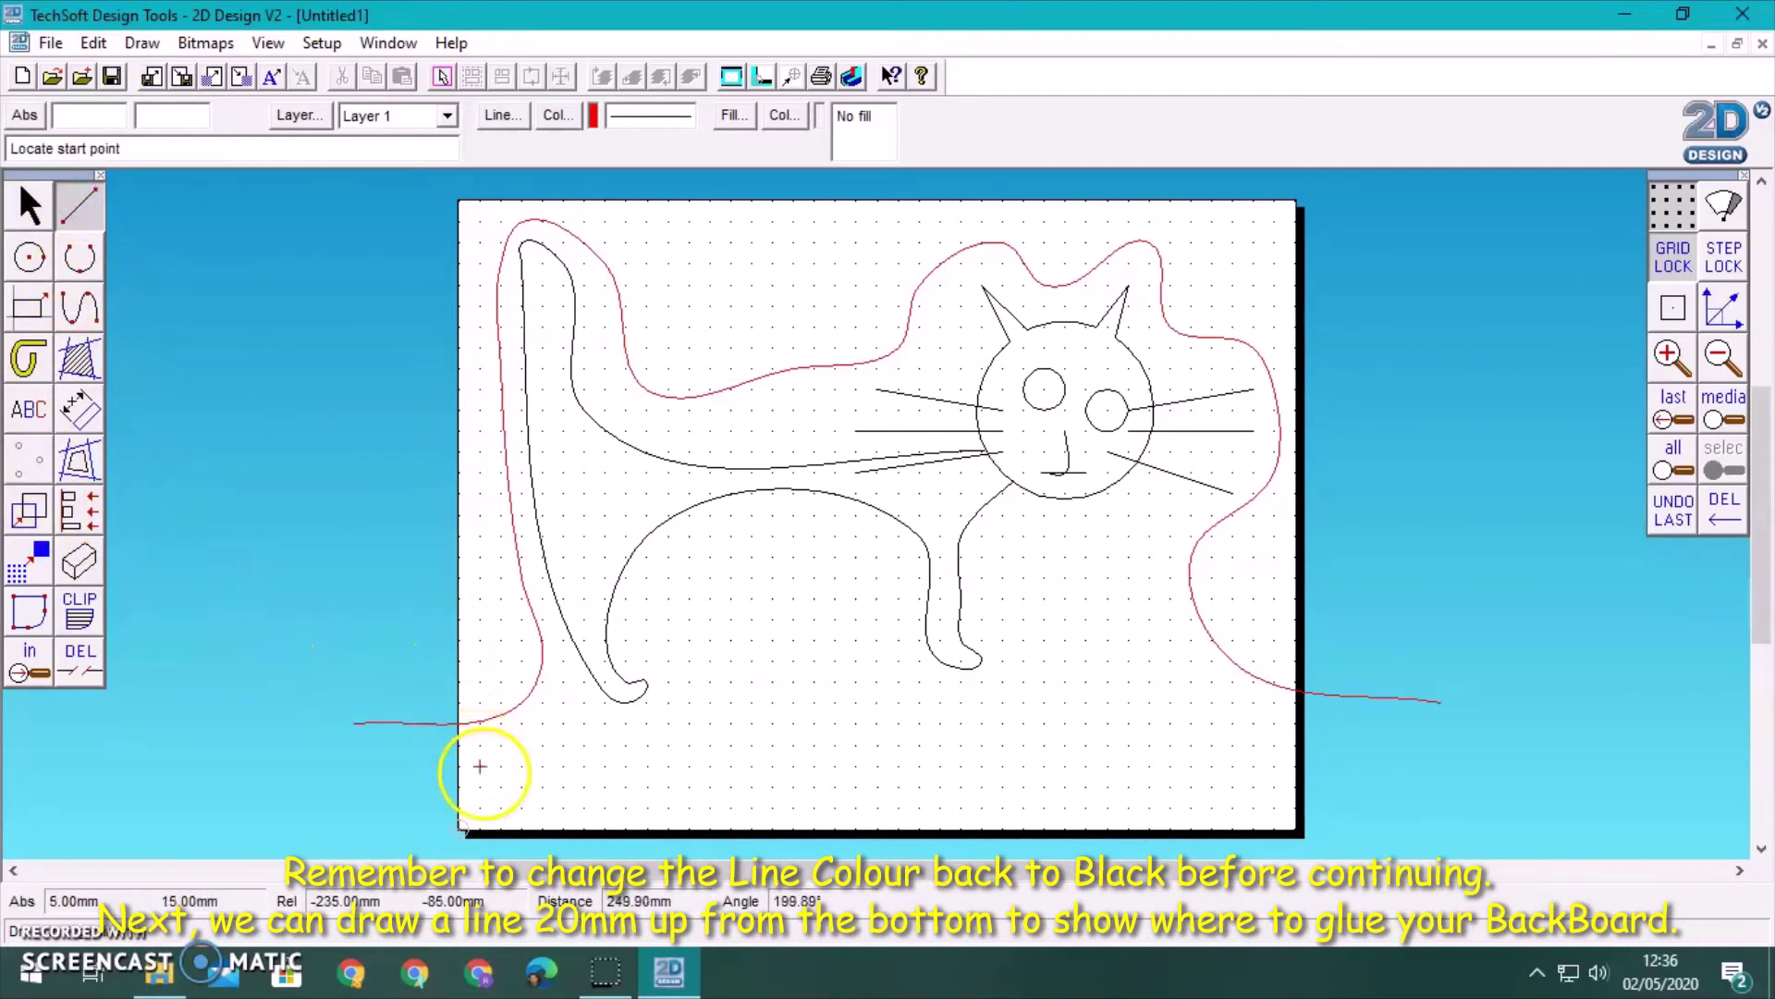
click(557, 115)
click(768, 553)
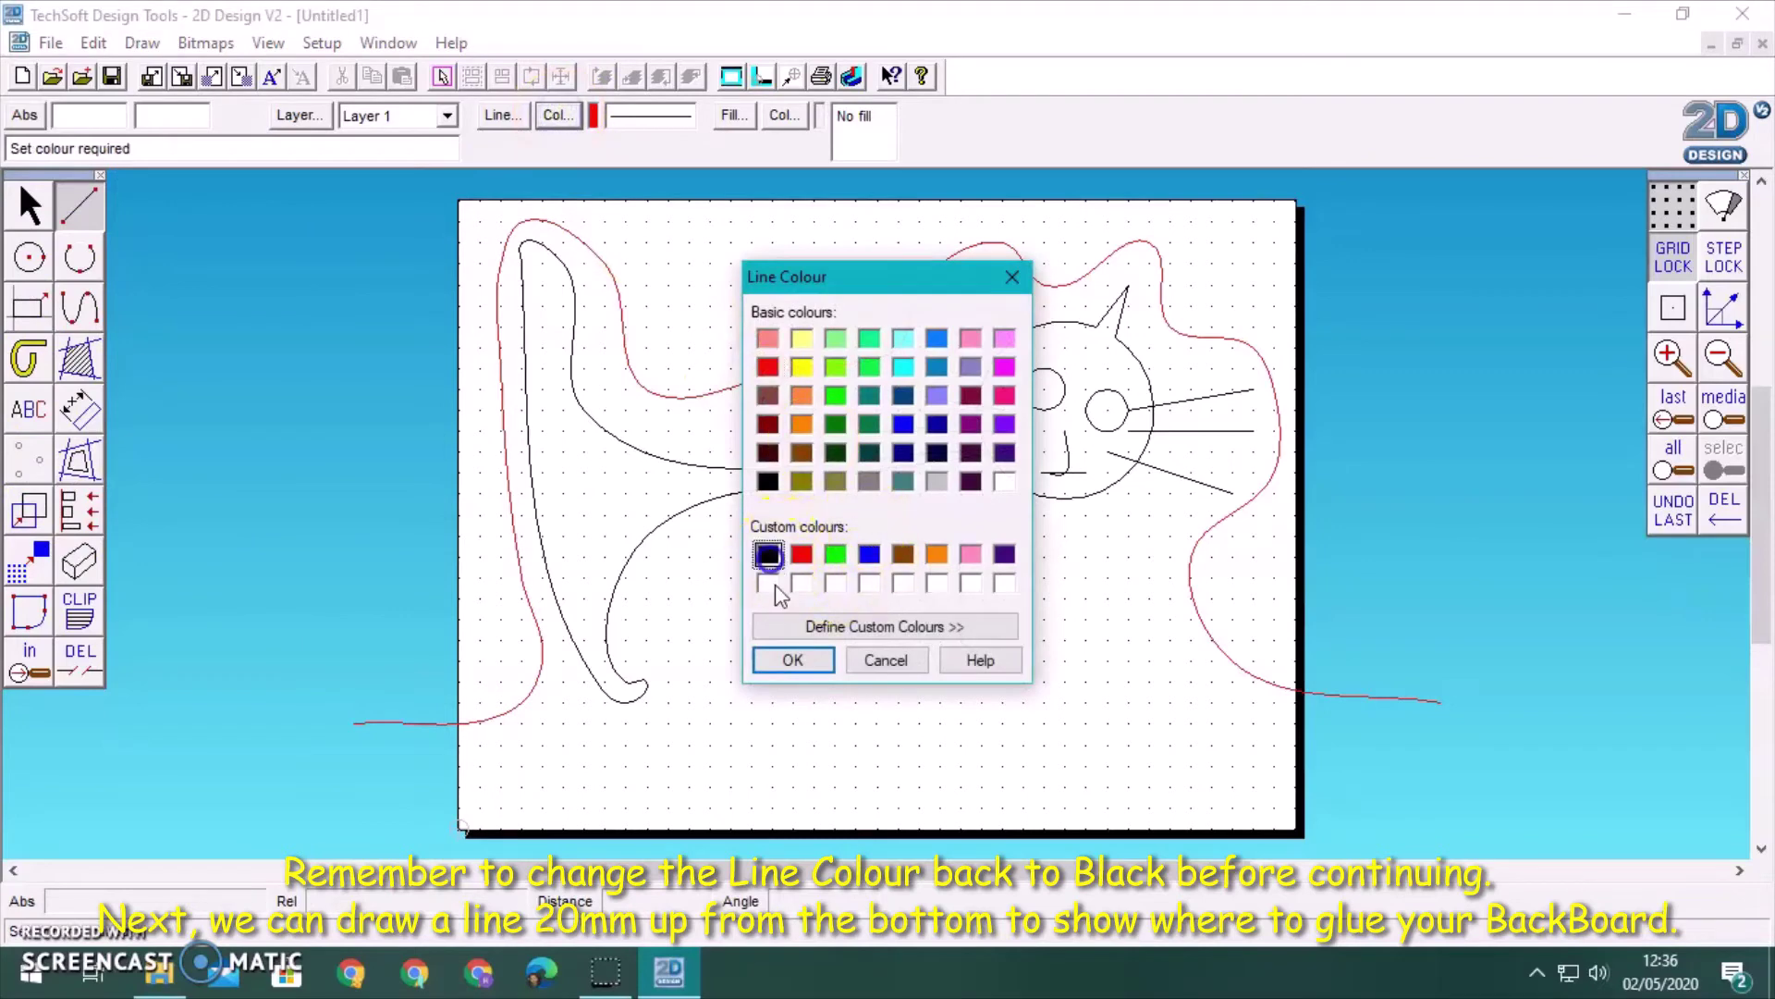
click(792, 659)
click(418, 744)
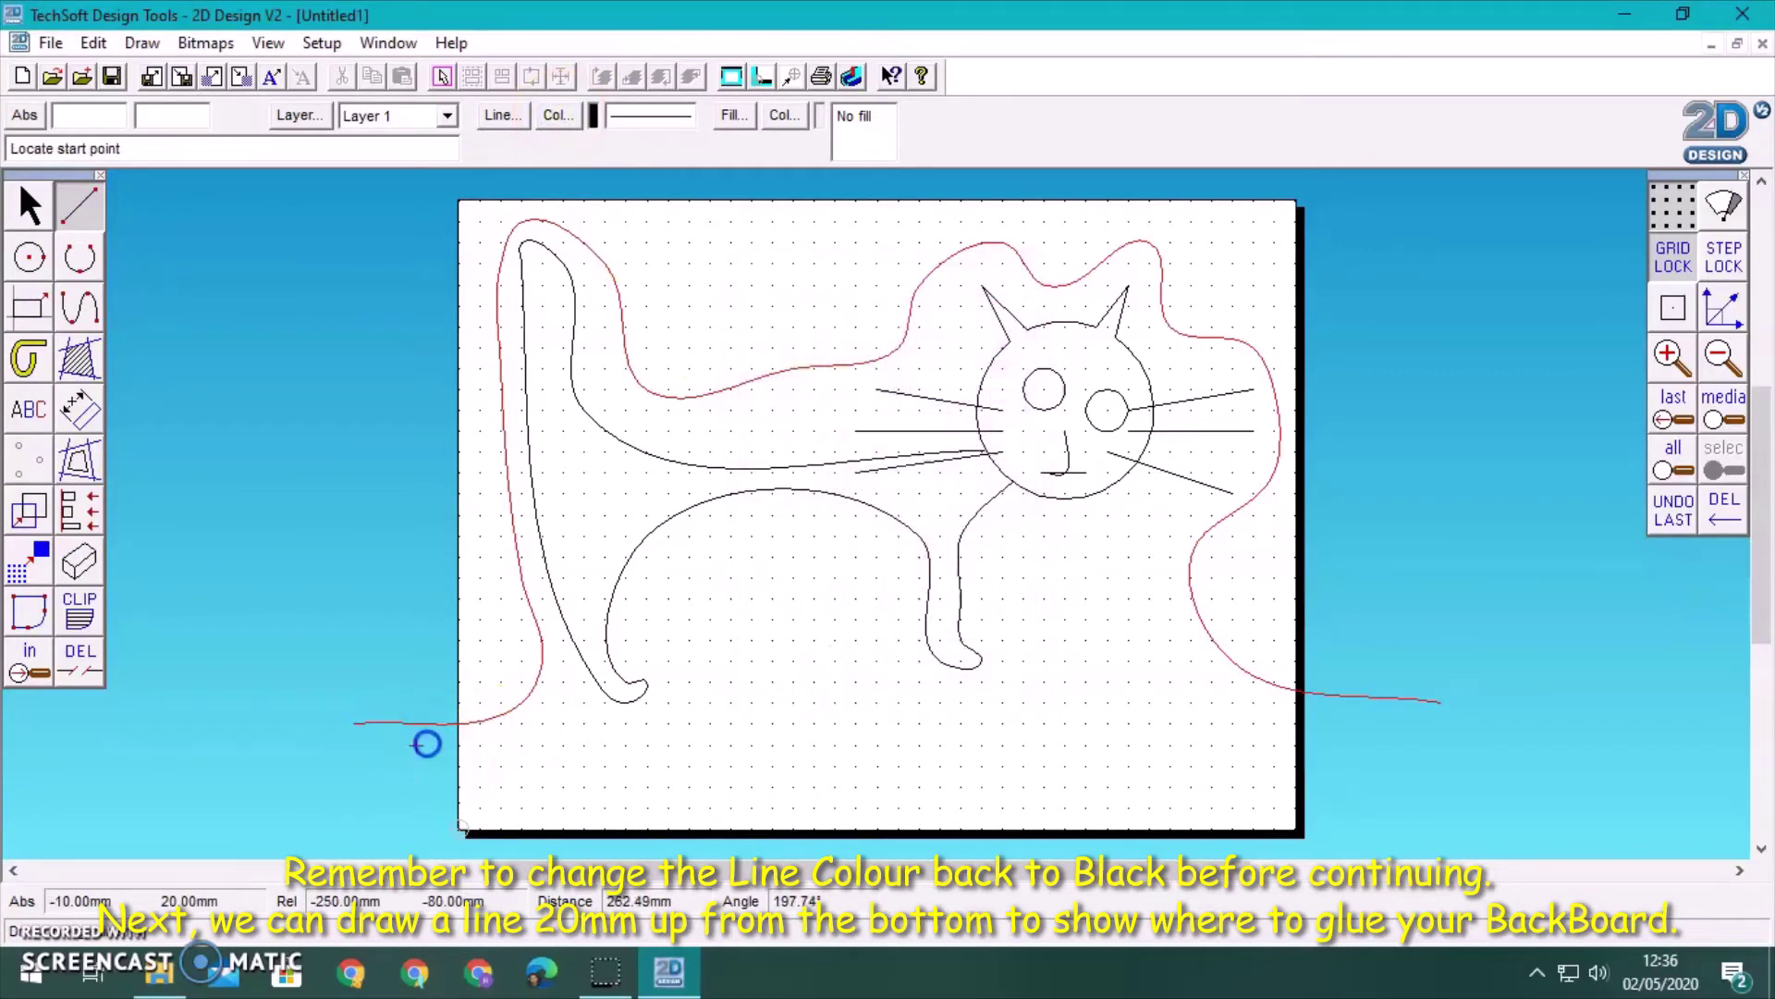
click(1368, 746)
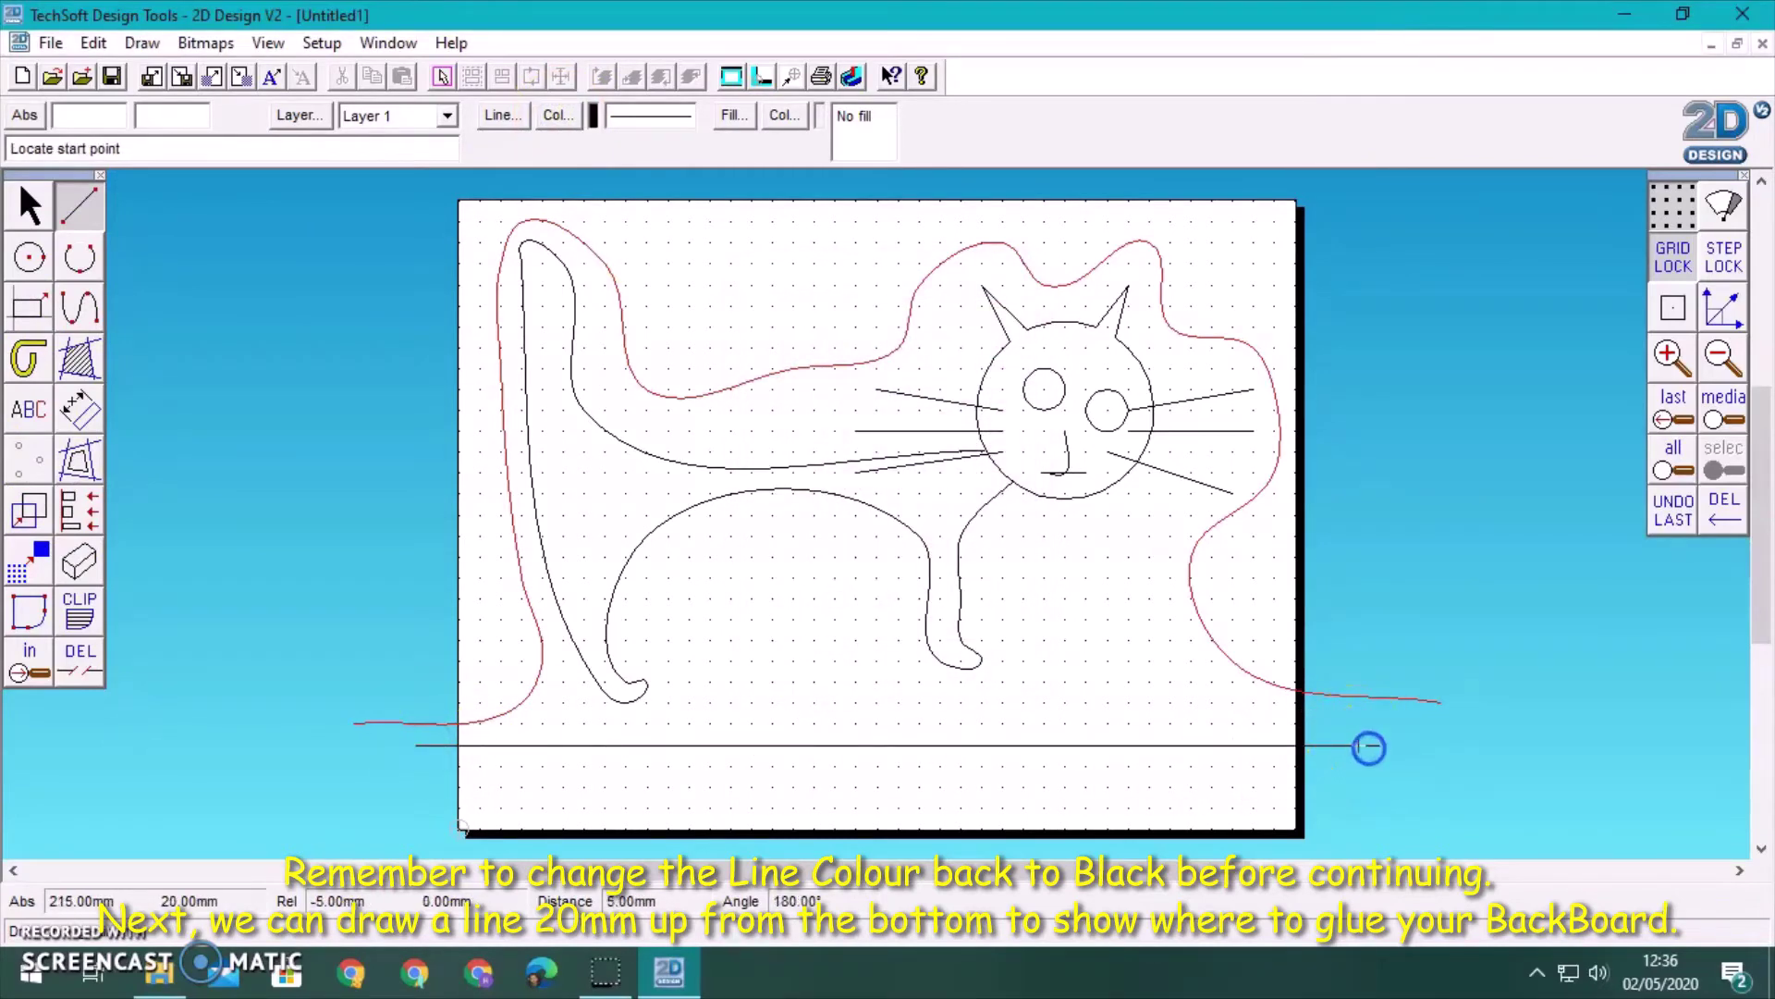
- Add boxed linear text "Glue Area - Draw Nothing Here" below the glue line, about 190 mm wide and 10 mm tall from (5, 5) mm
click(25, 418)
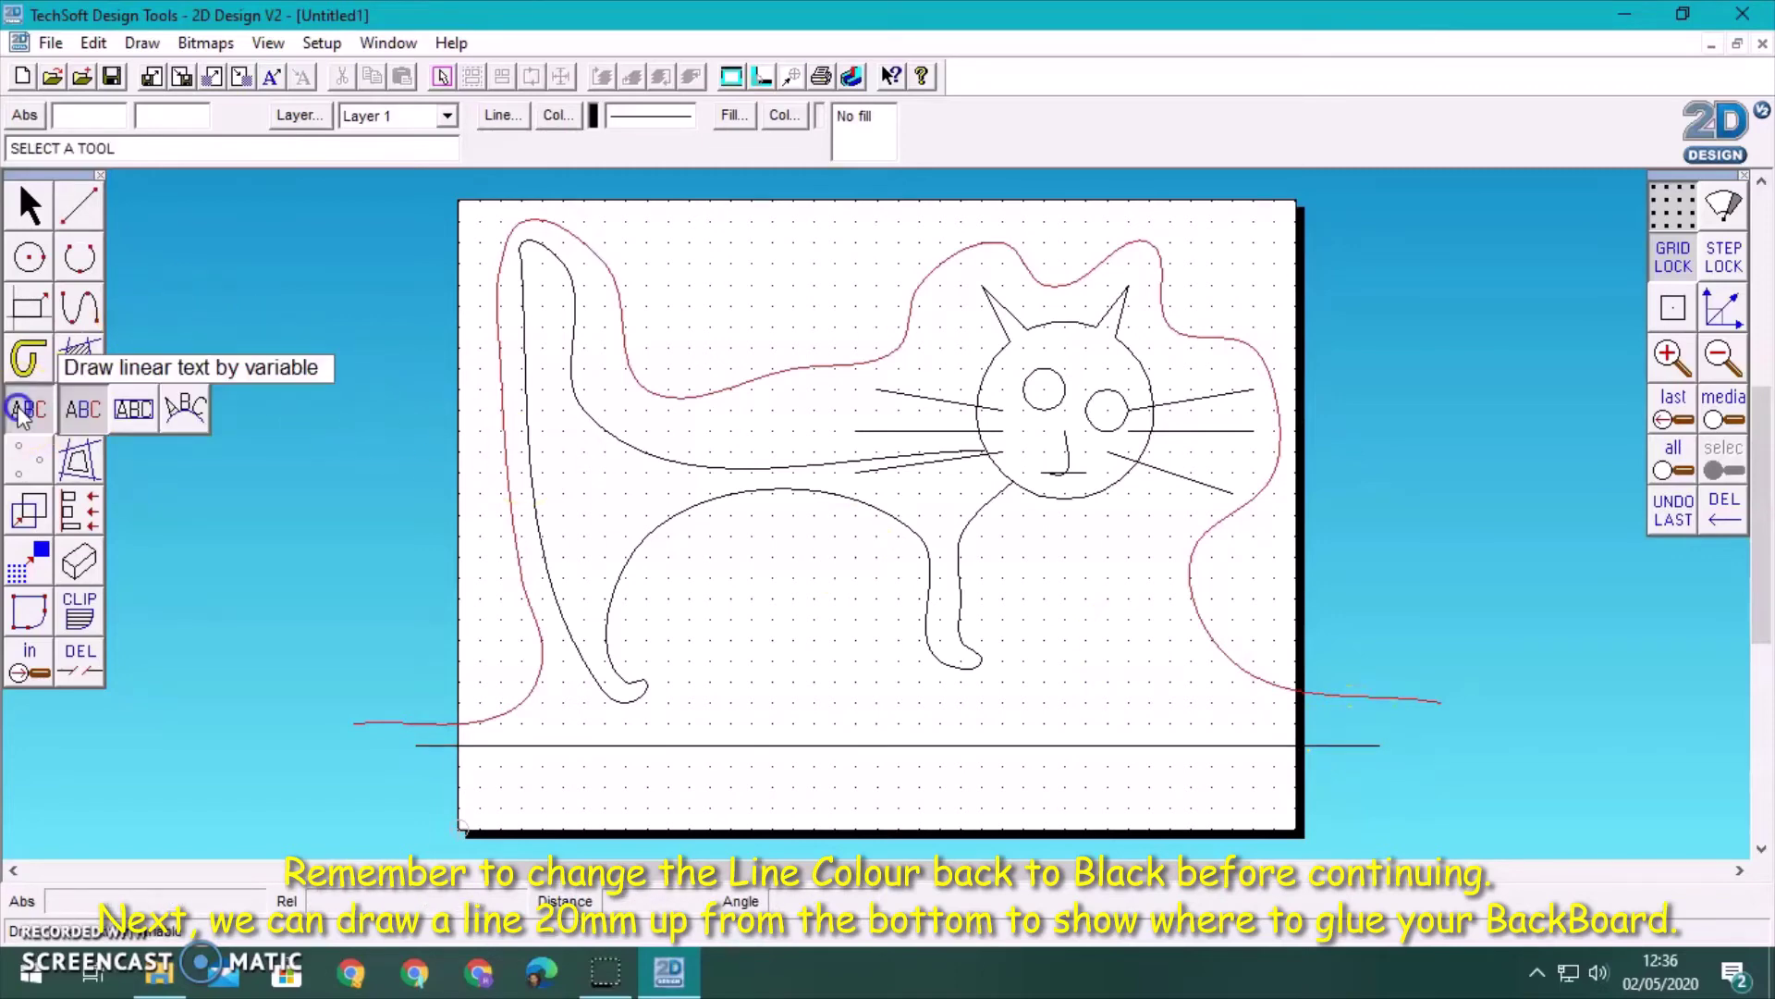
click(139, 409)
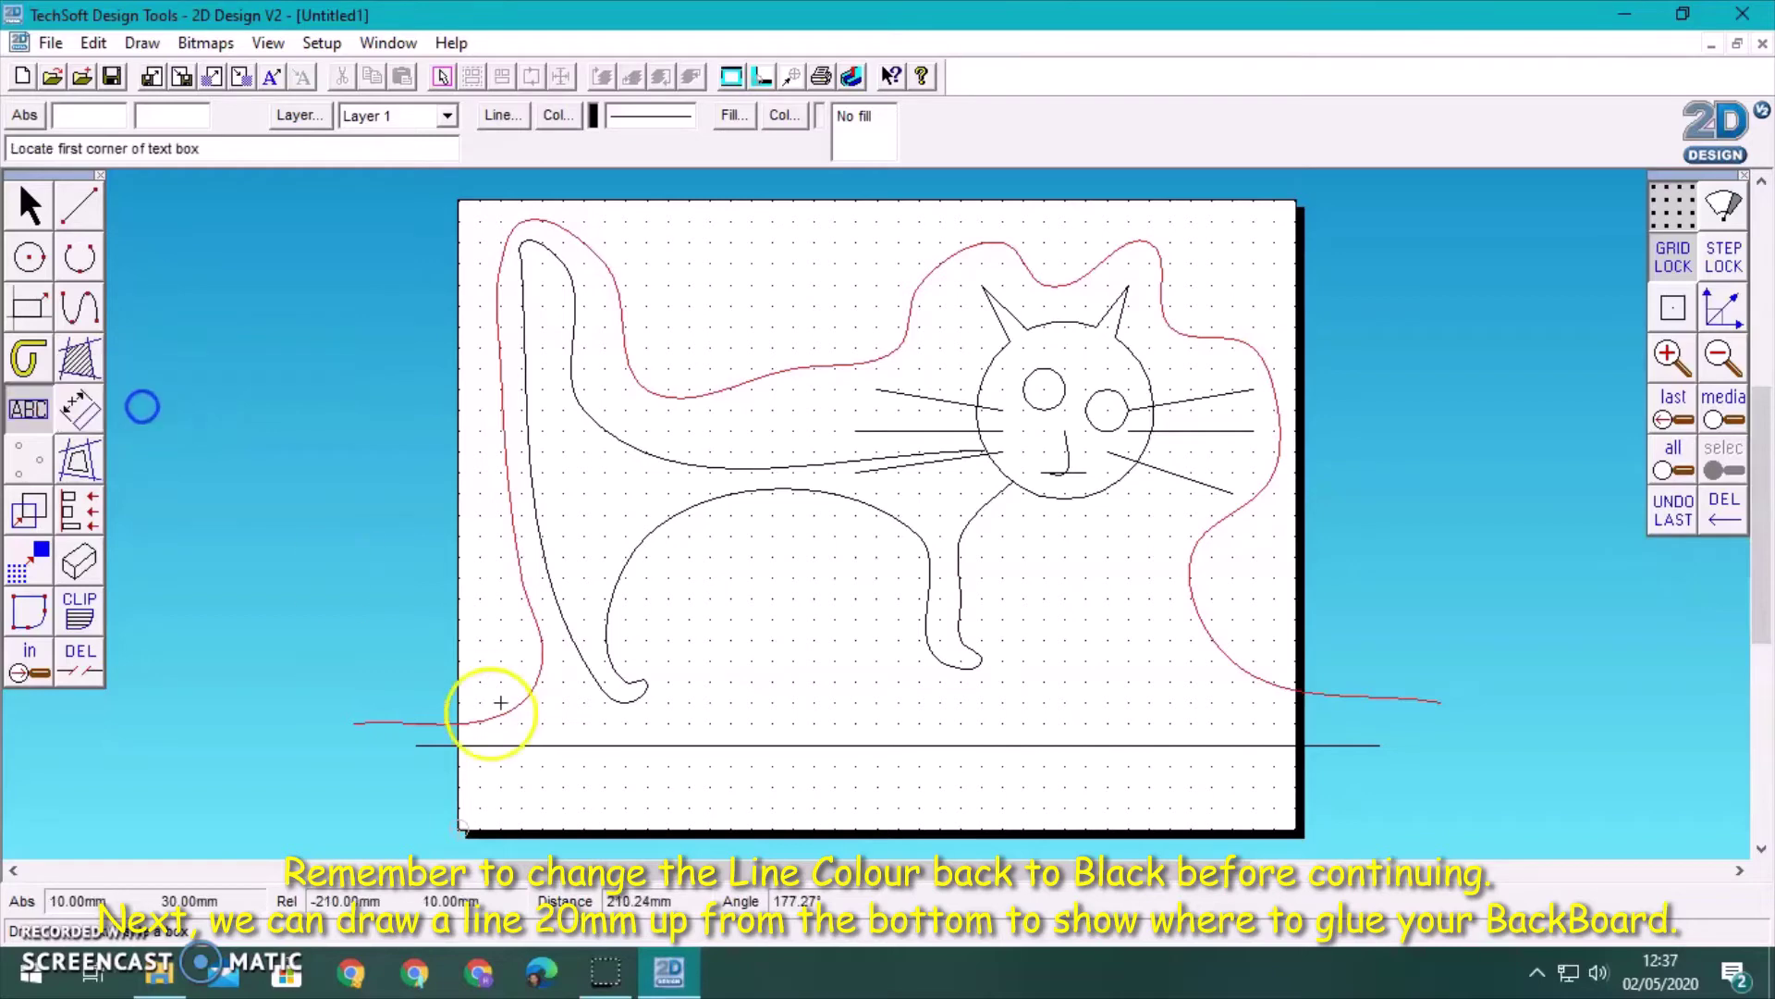
click(480, 809)
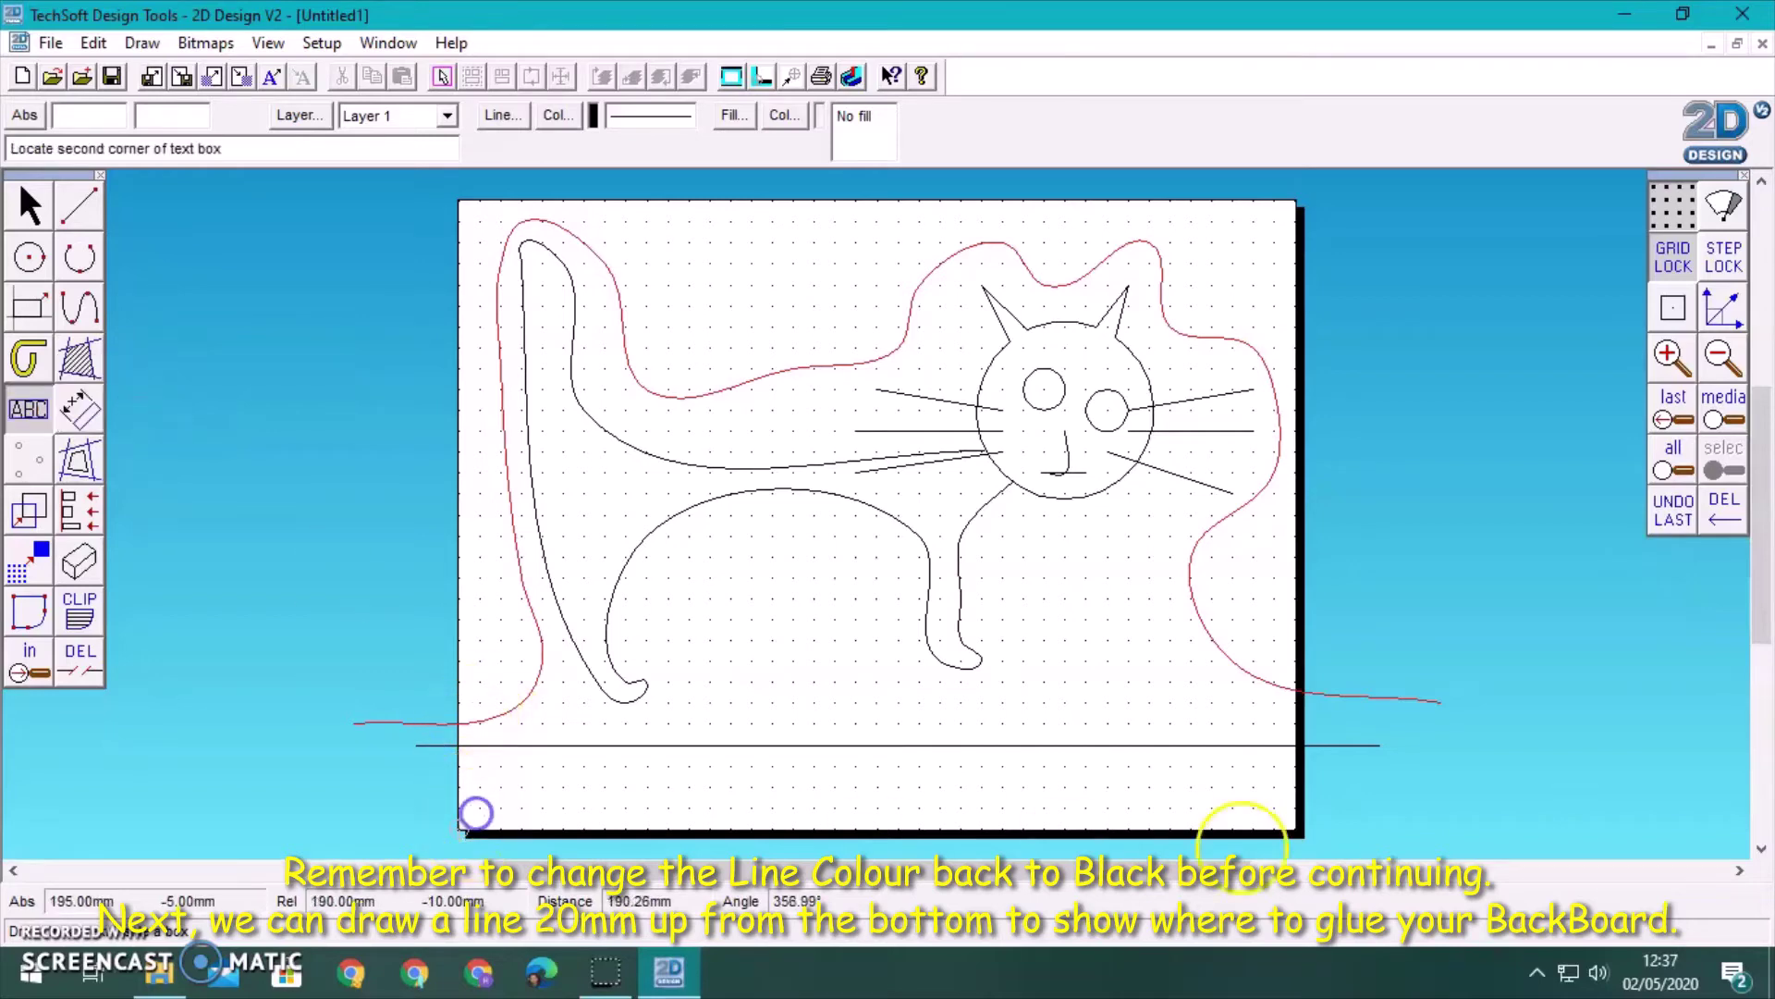
click(1273, 808)
click(1272, 767)
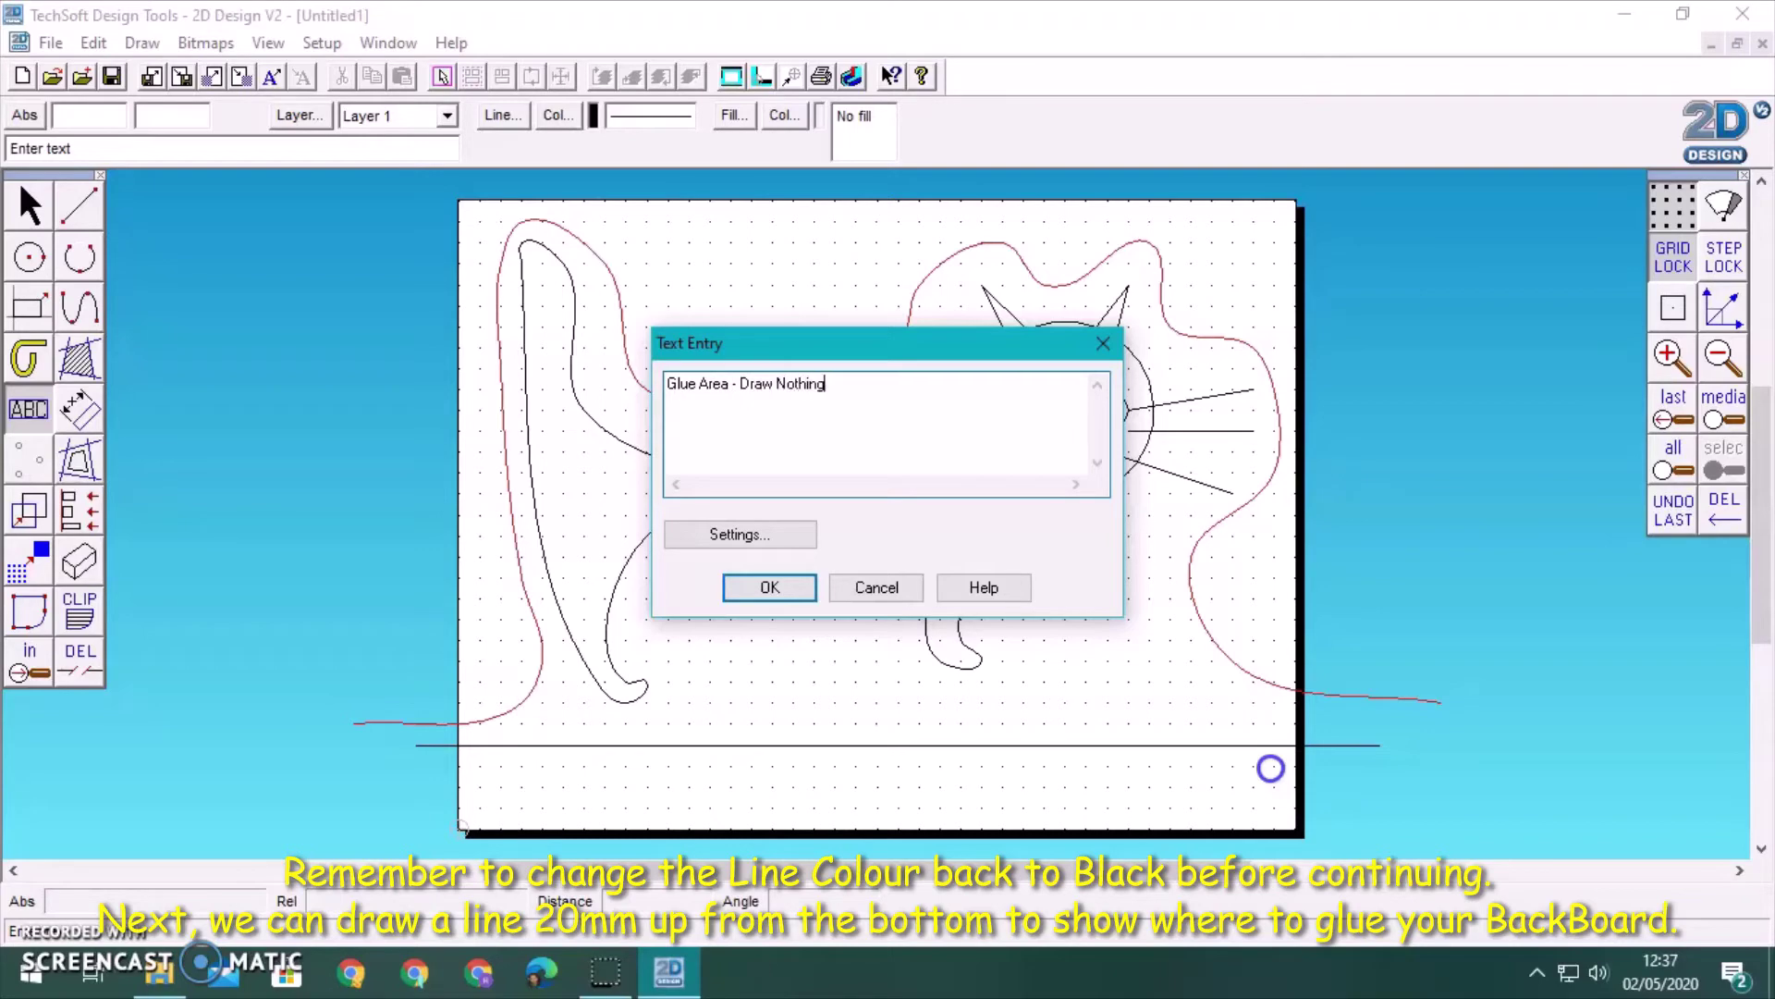
click(747, 586)
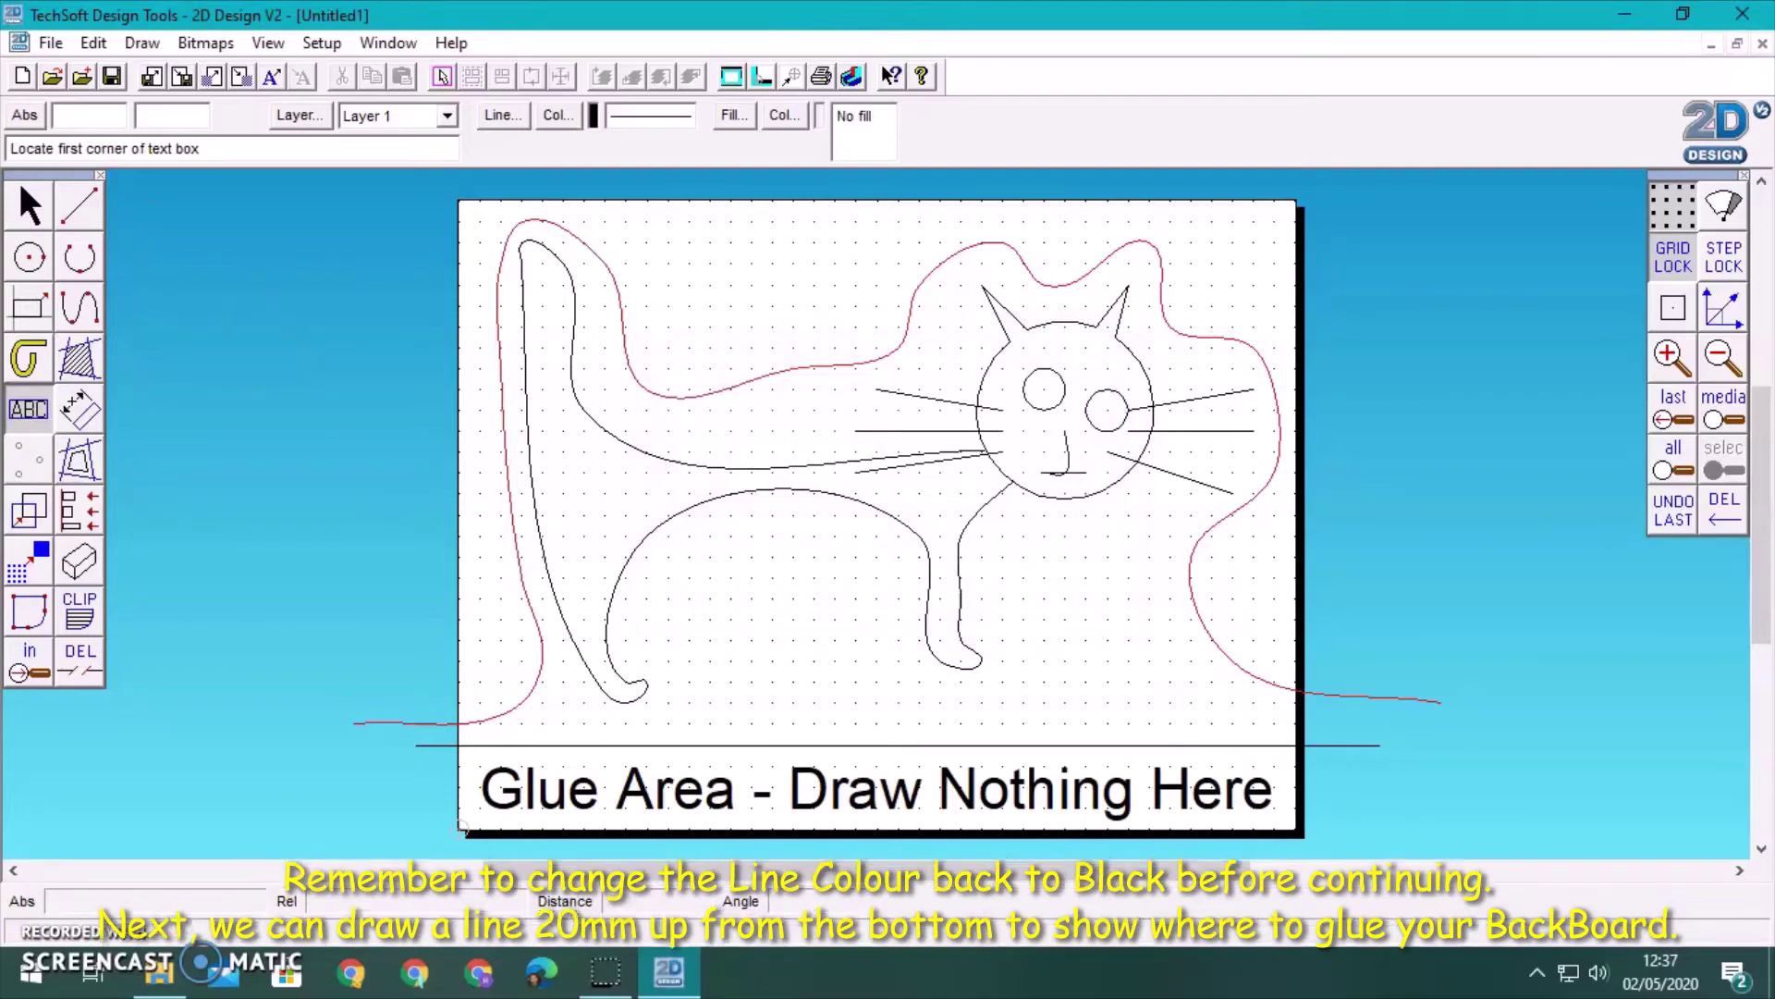
- Change the fill of the glue-area text to No Fill
right_click(691, 751)
click(611, 788)
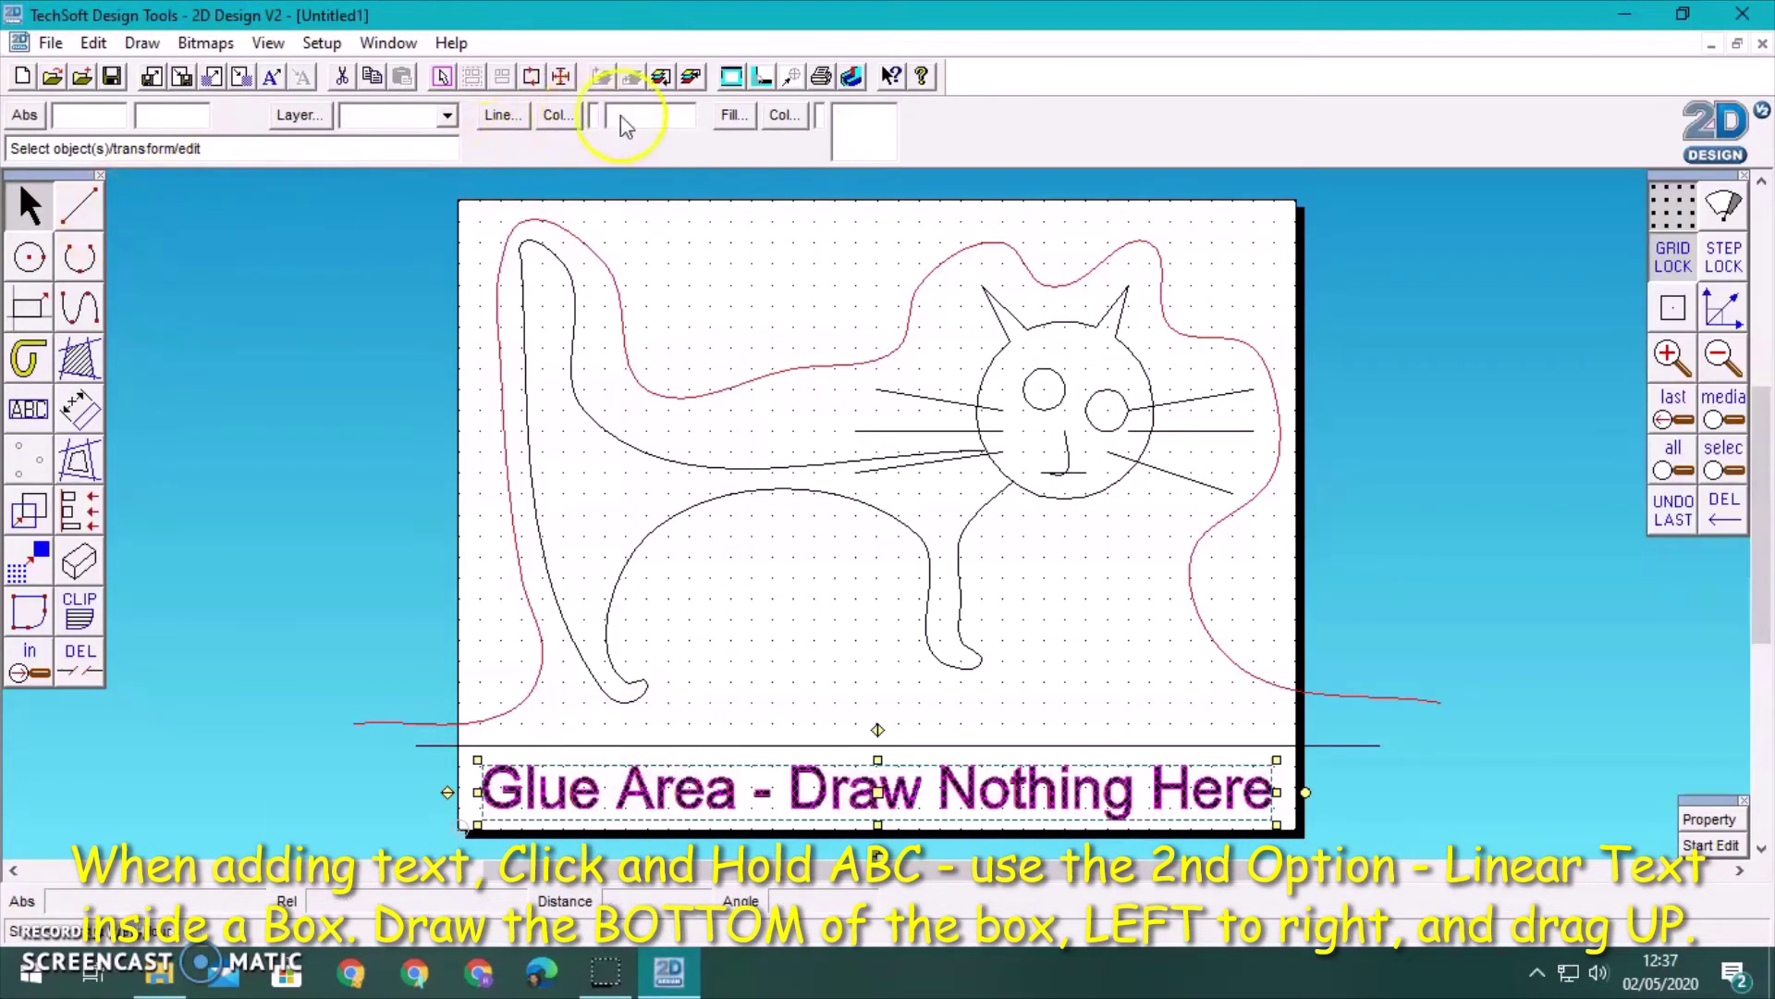
click(739, 117)
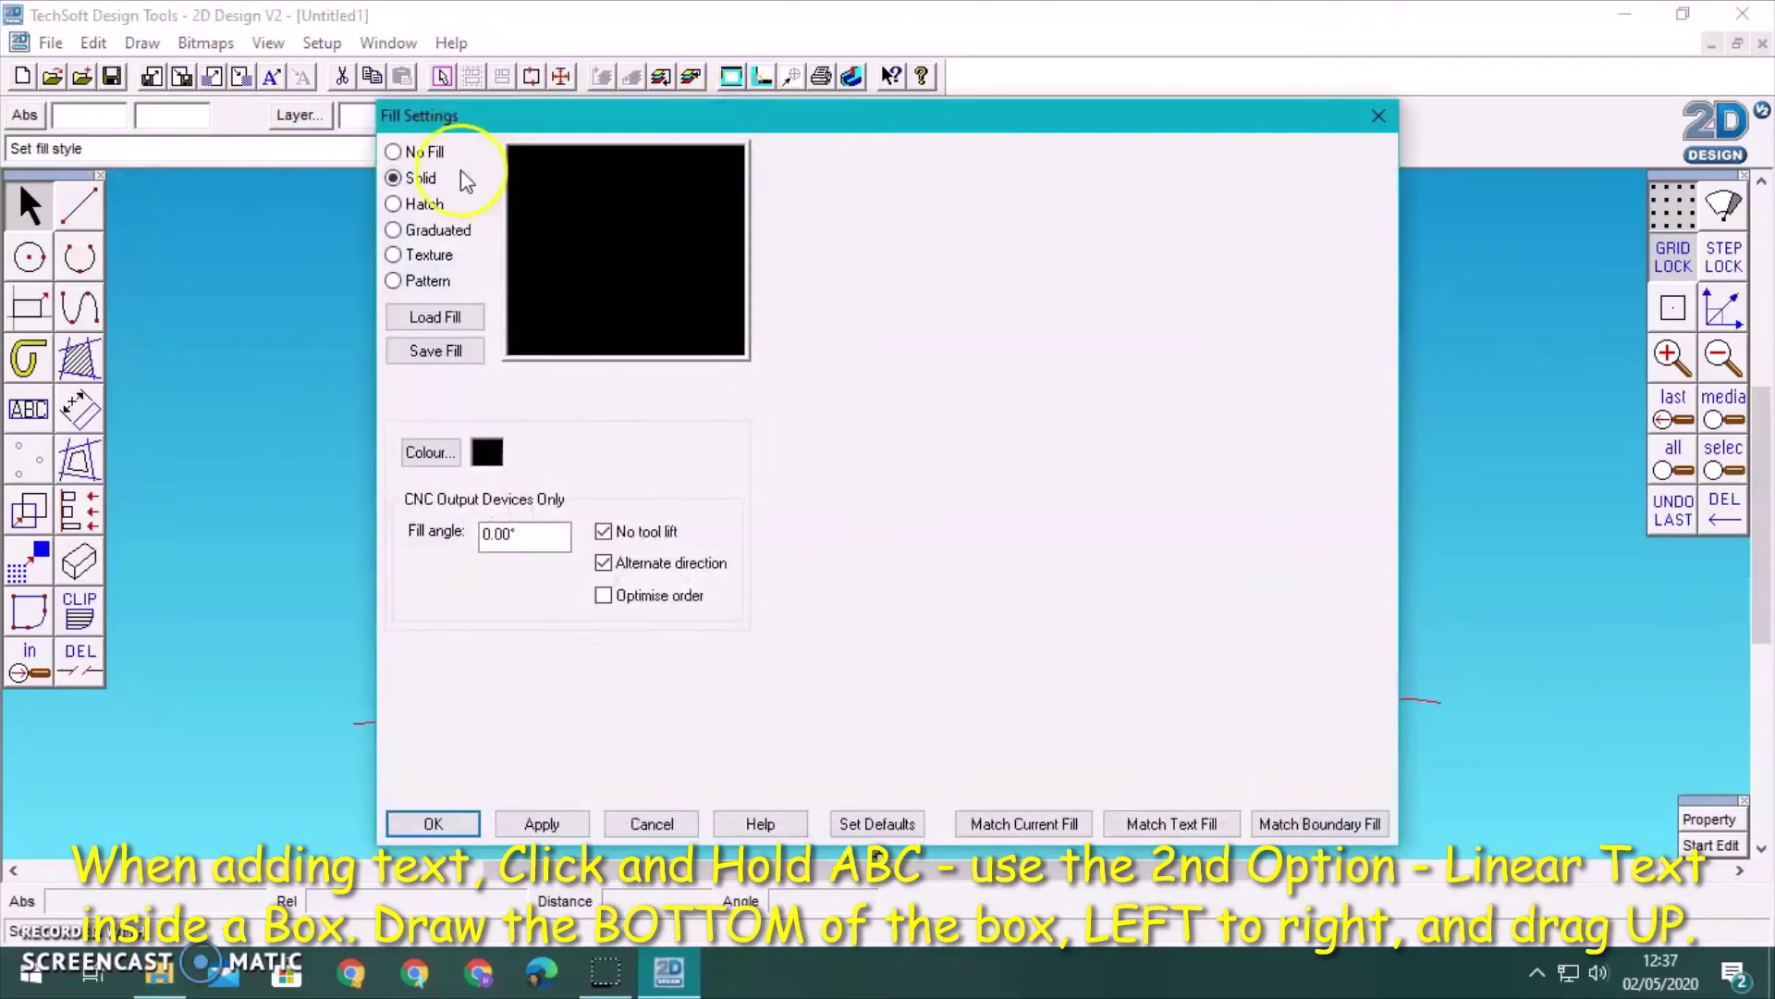
click(393, 152)
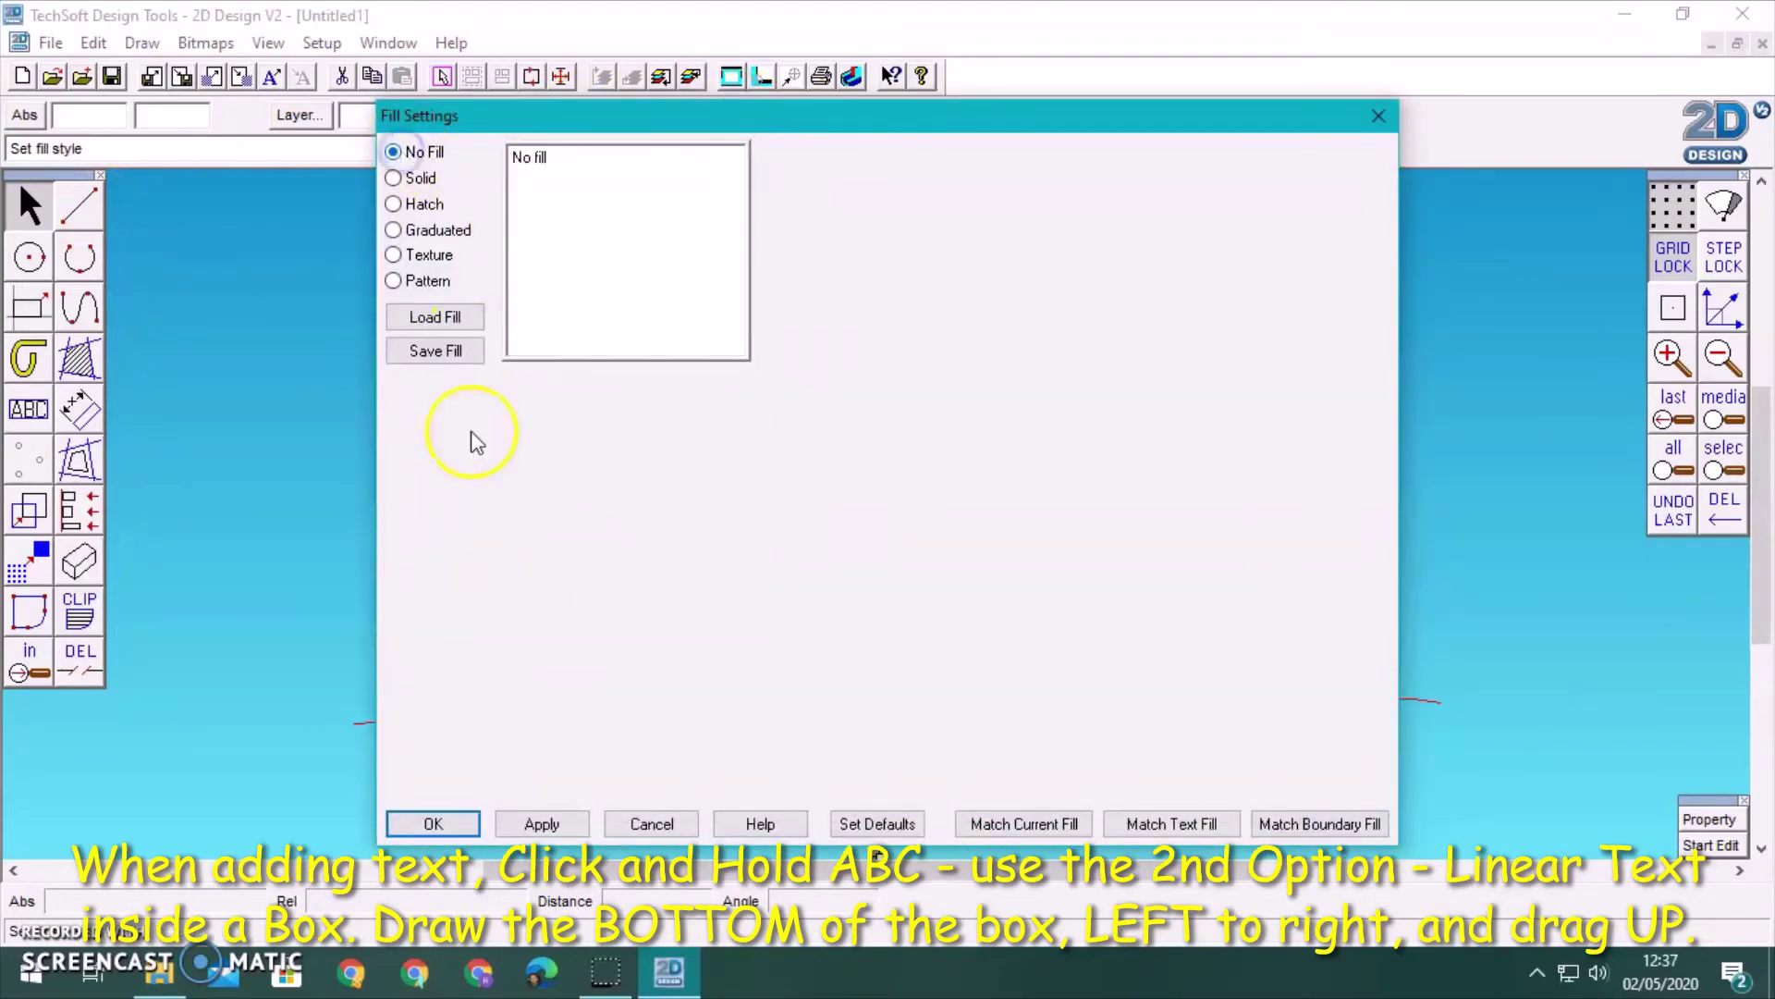
click(430, 822)
click(285, 723)
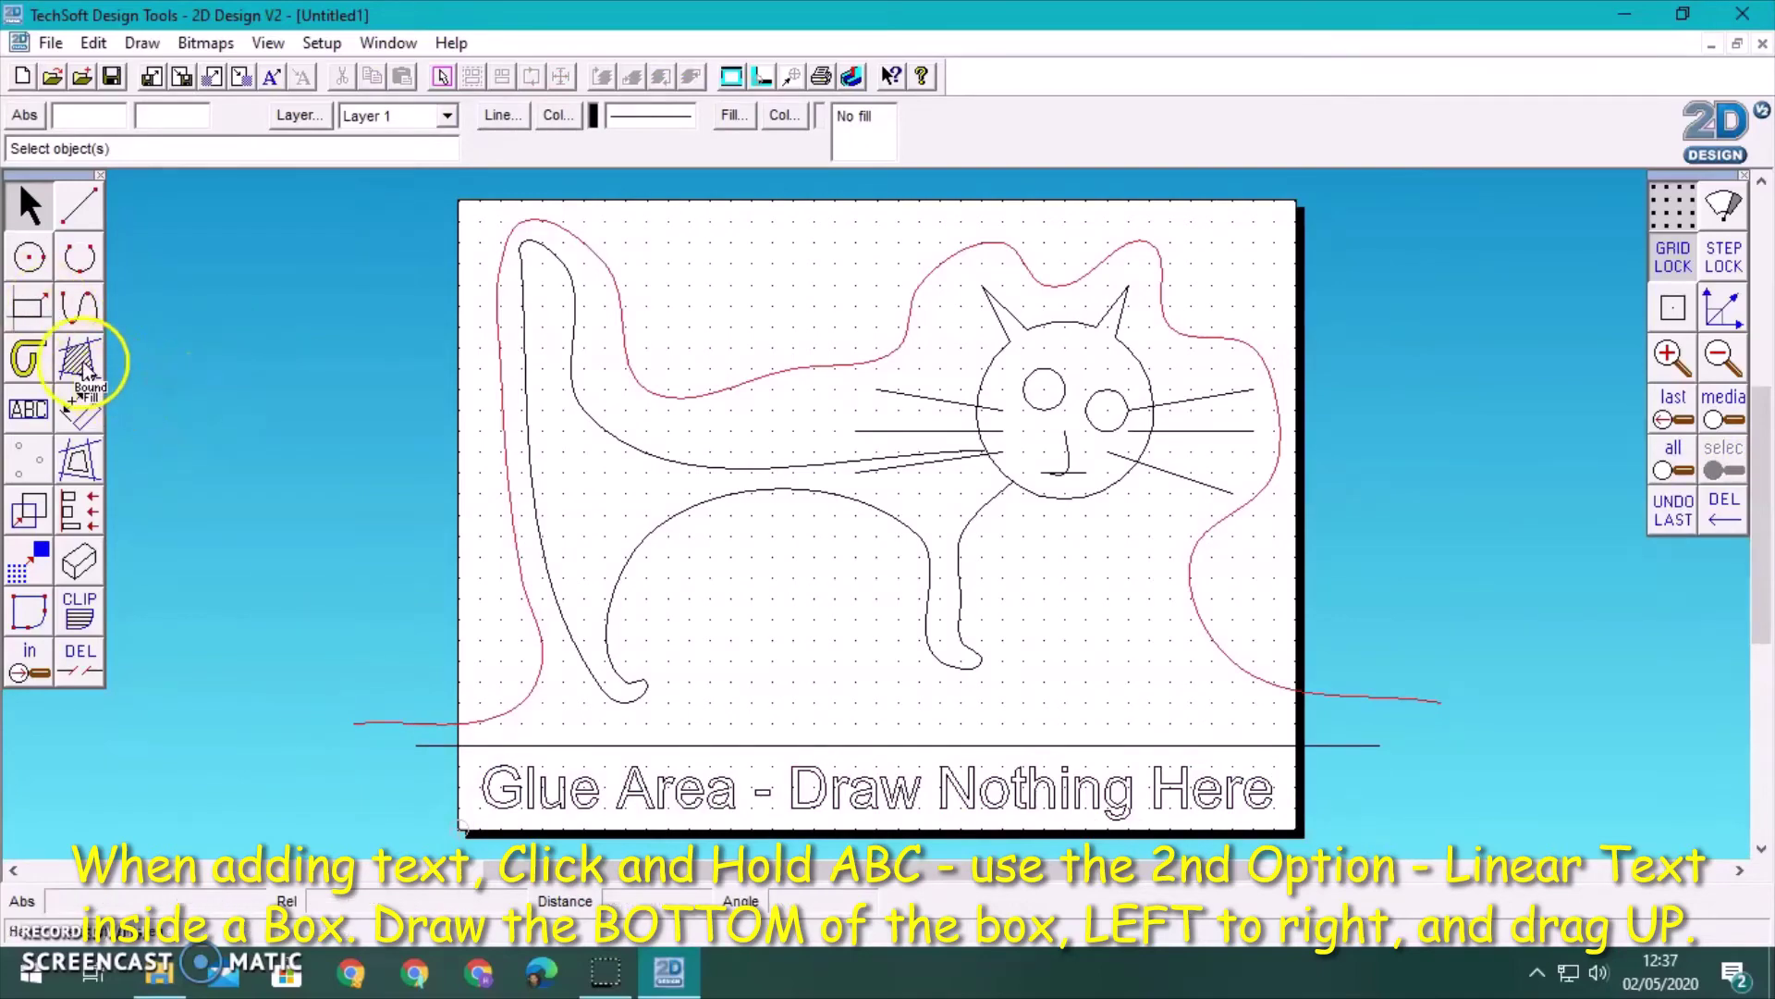
- Add six-line boxed text below the head: "I chose this charity because cats are great and need protection. Unless they wake me up at 4am wanting food."
click(28, 408)
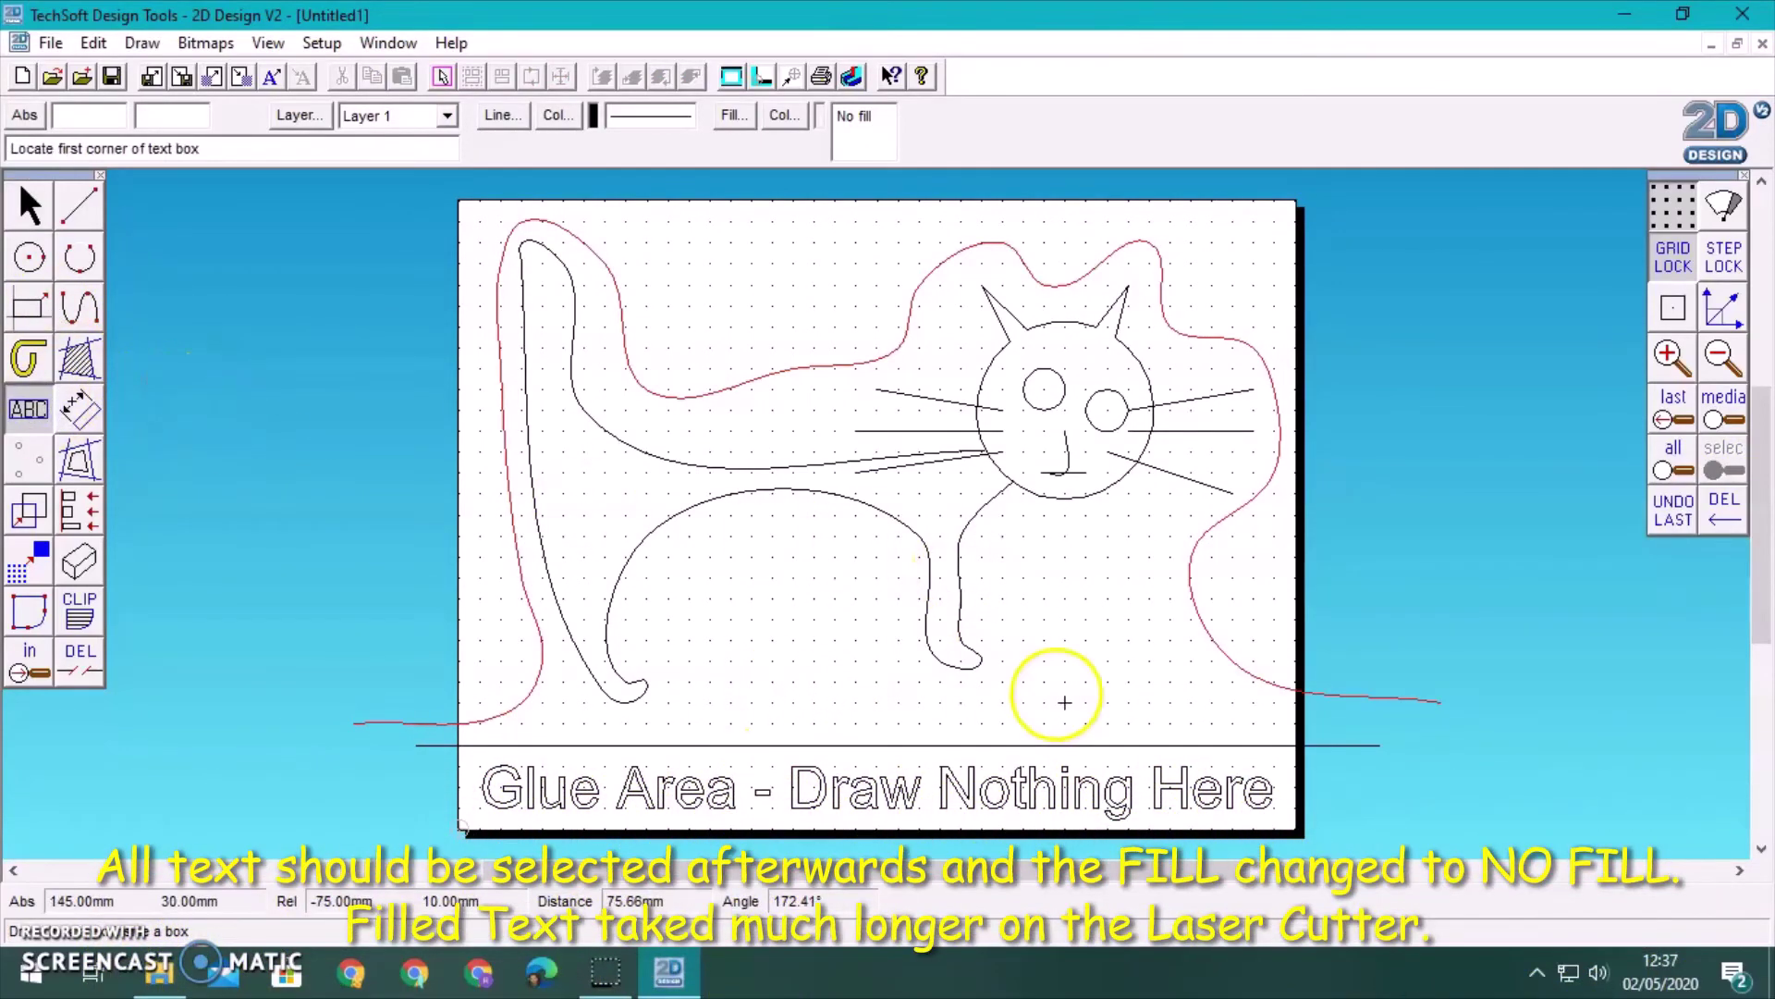
click(1002, 703)
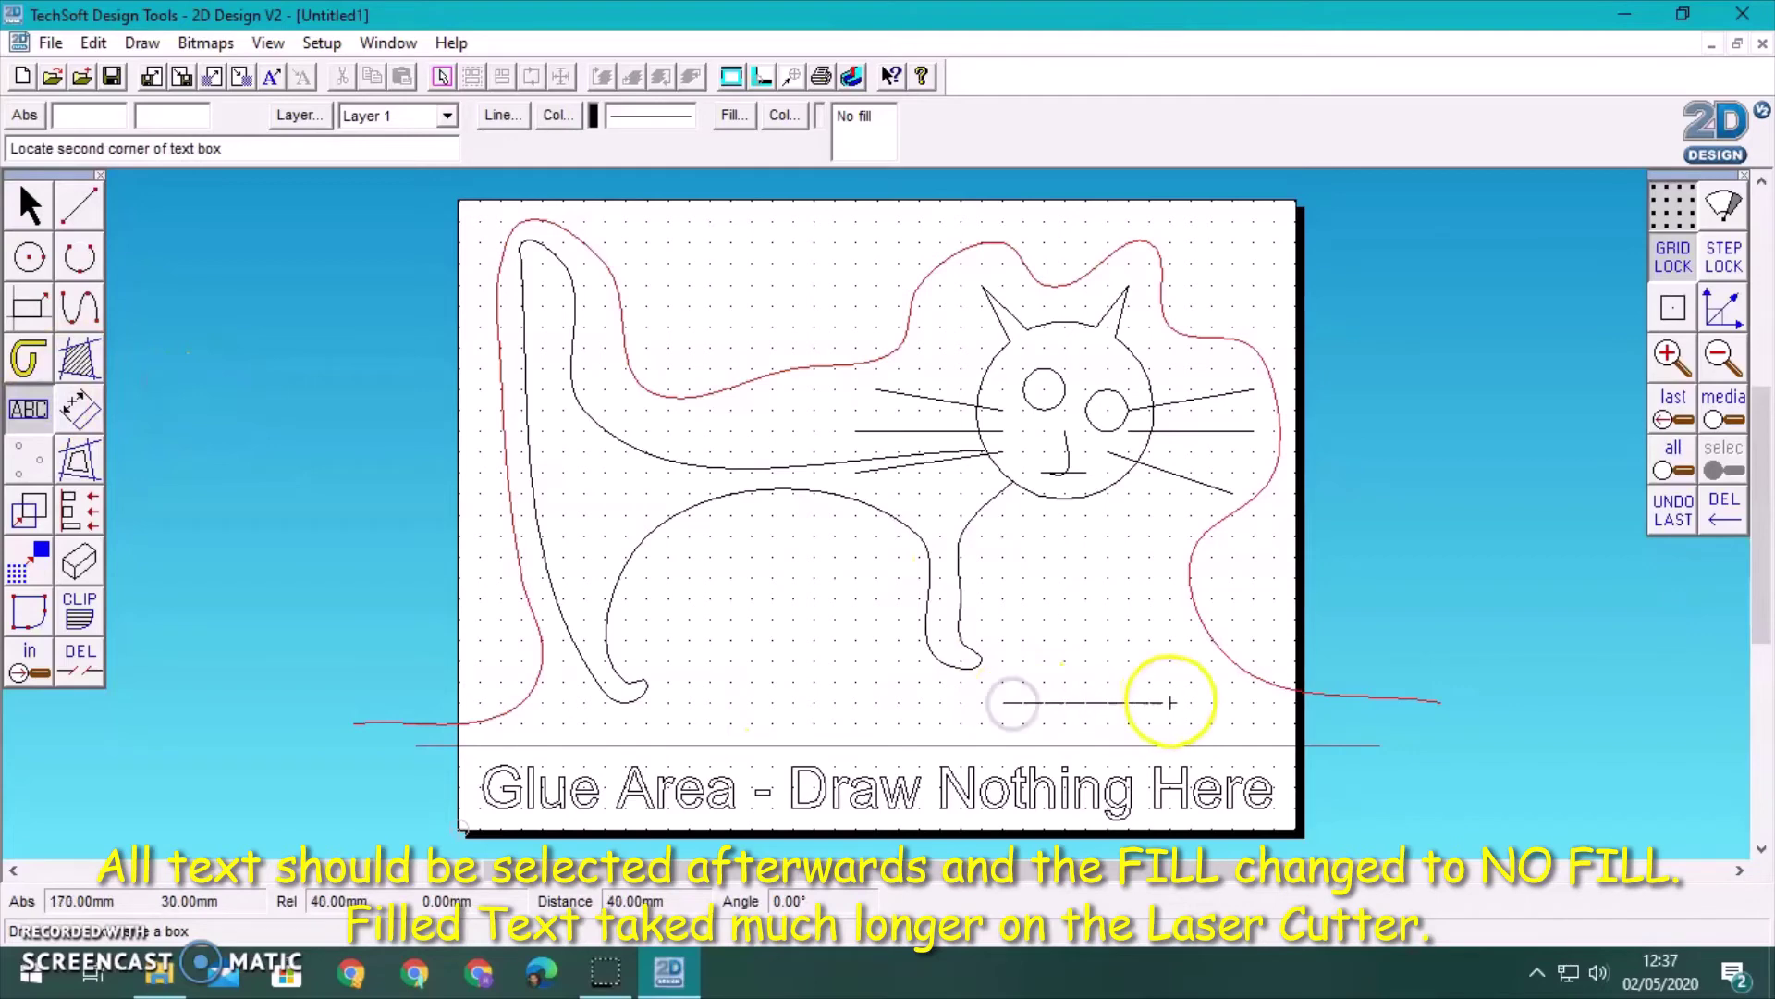
click(1170, 703)
click(1171, 513)
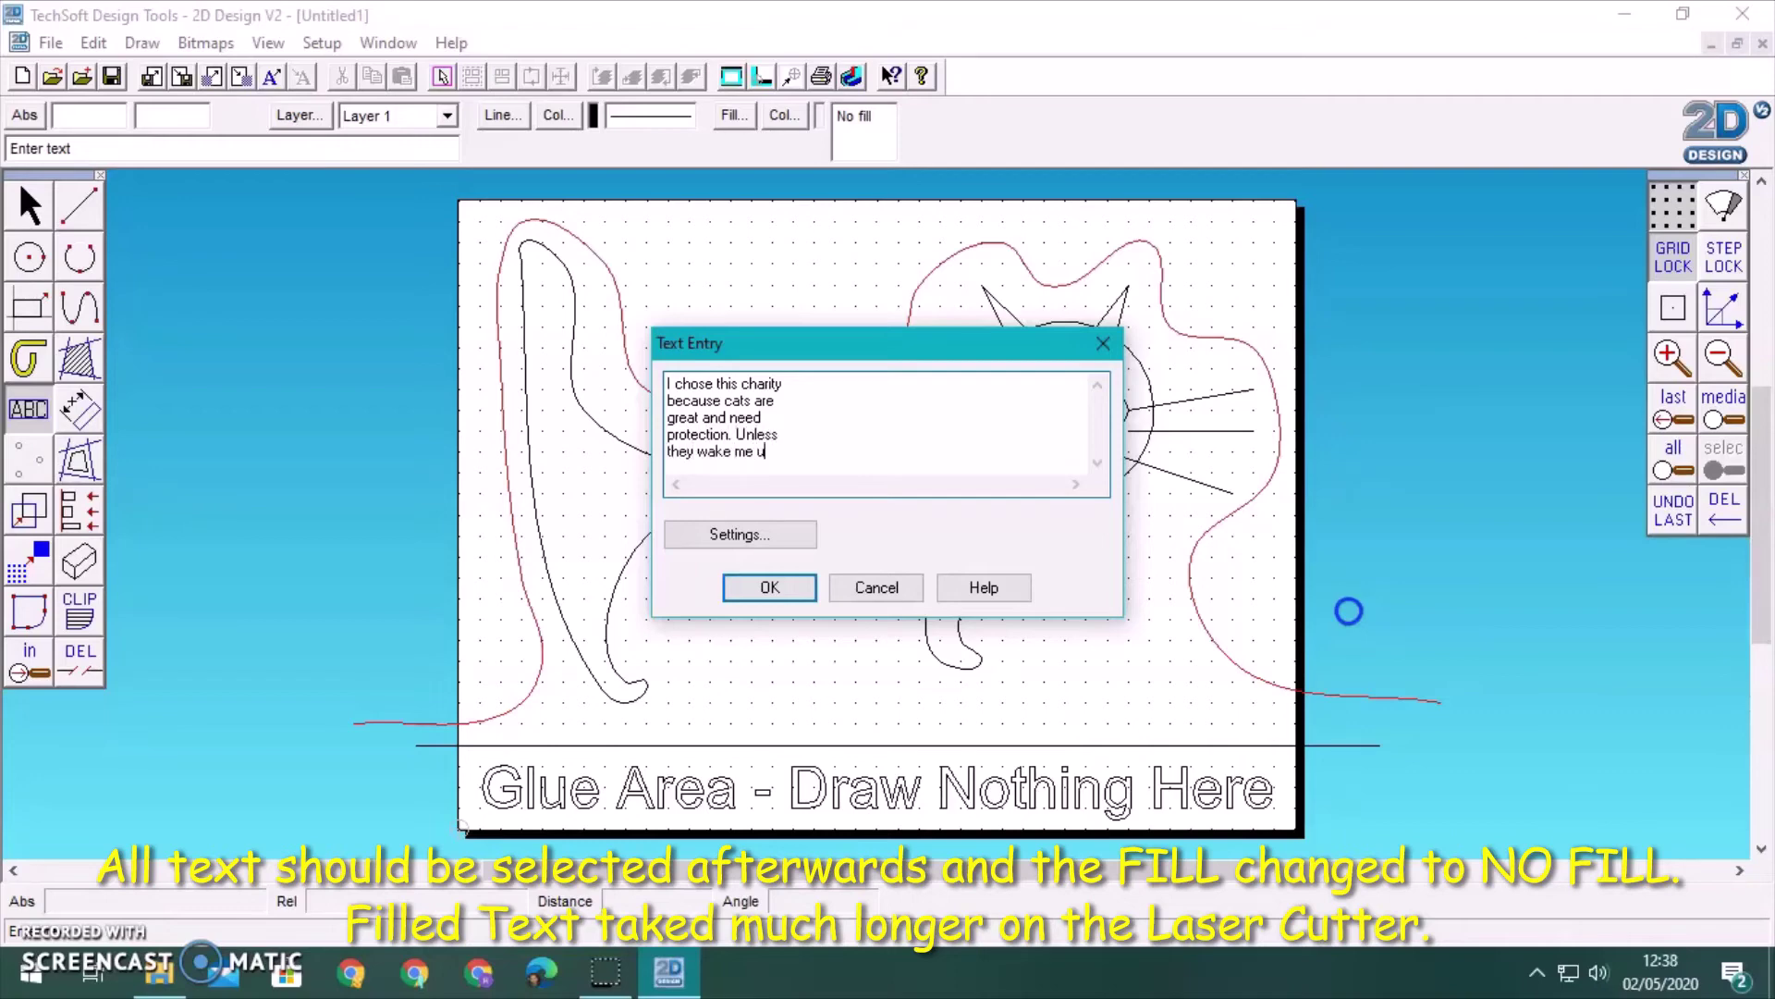
key(Return)
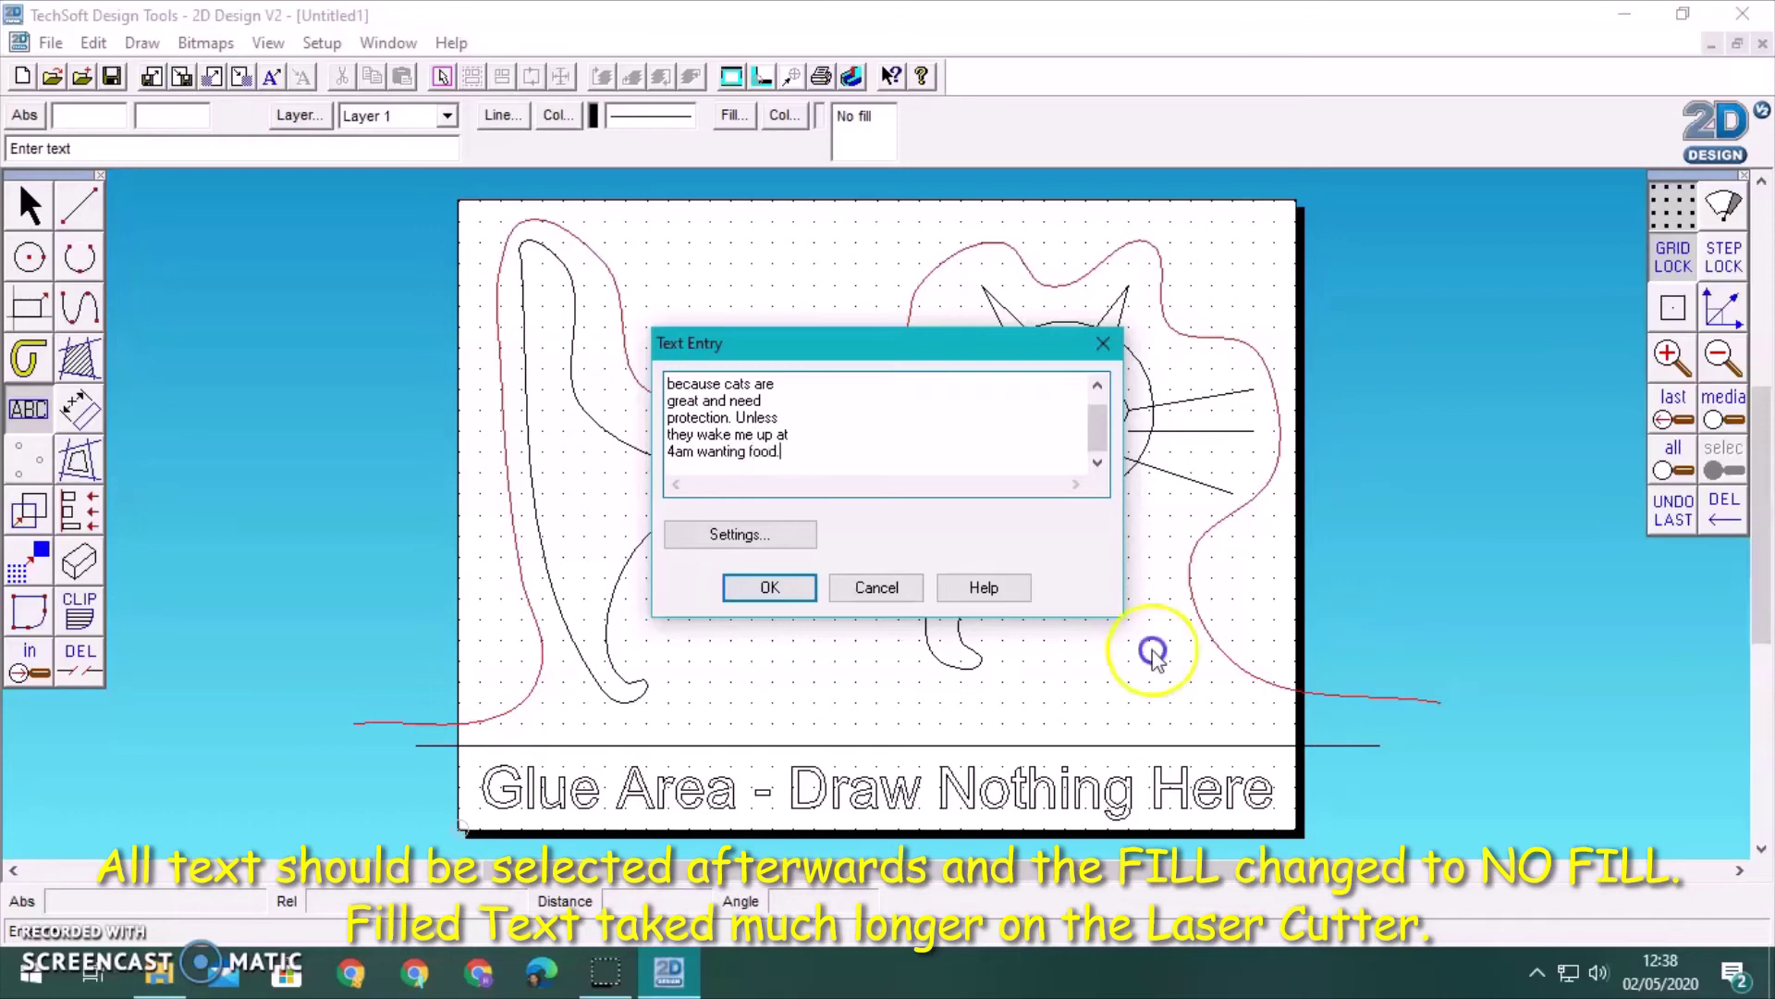
click(747, 589)
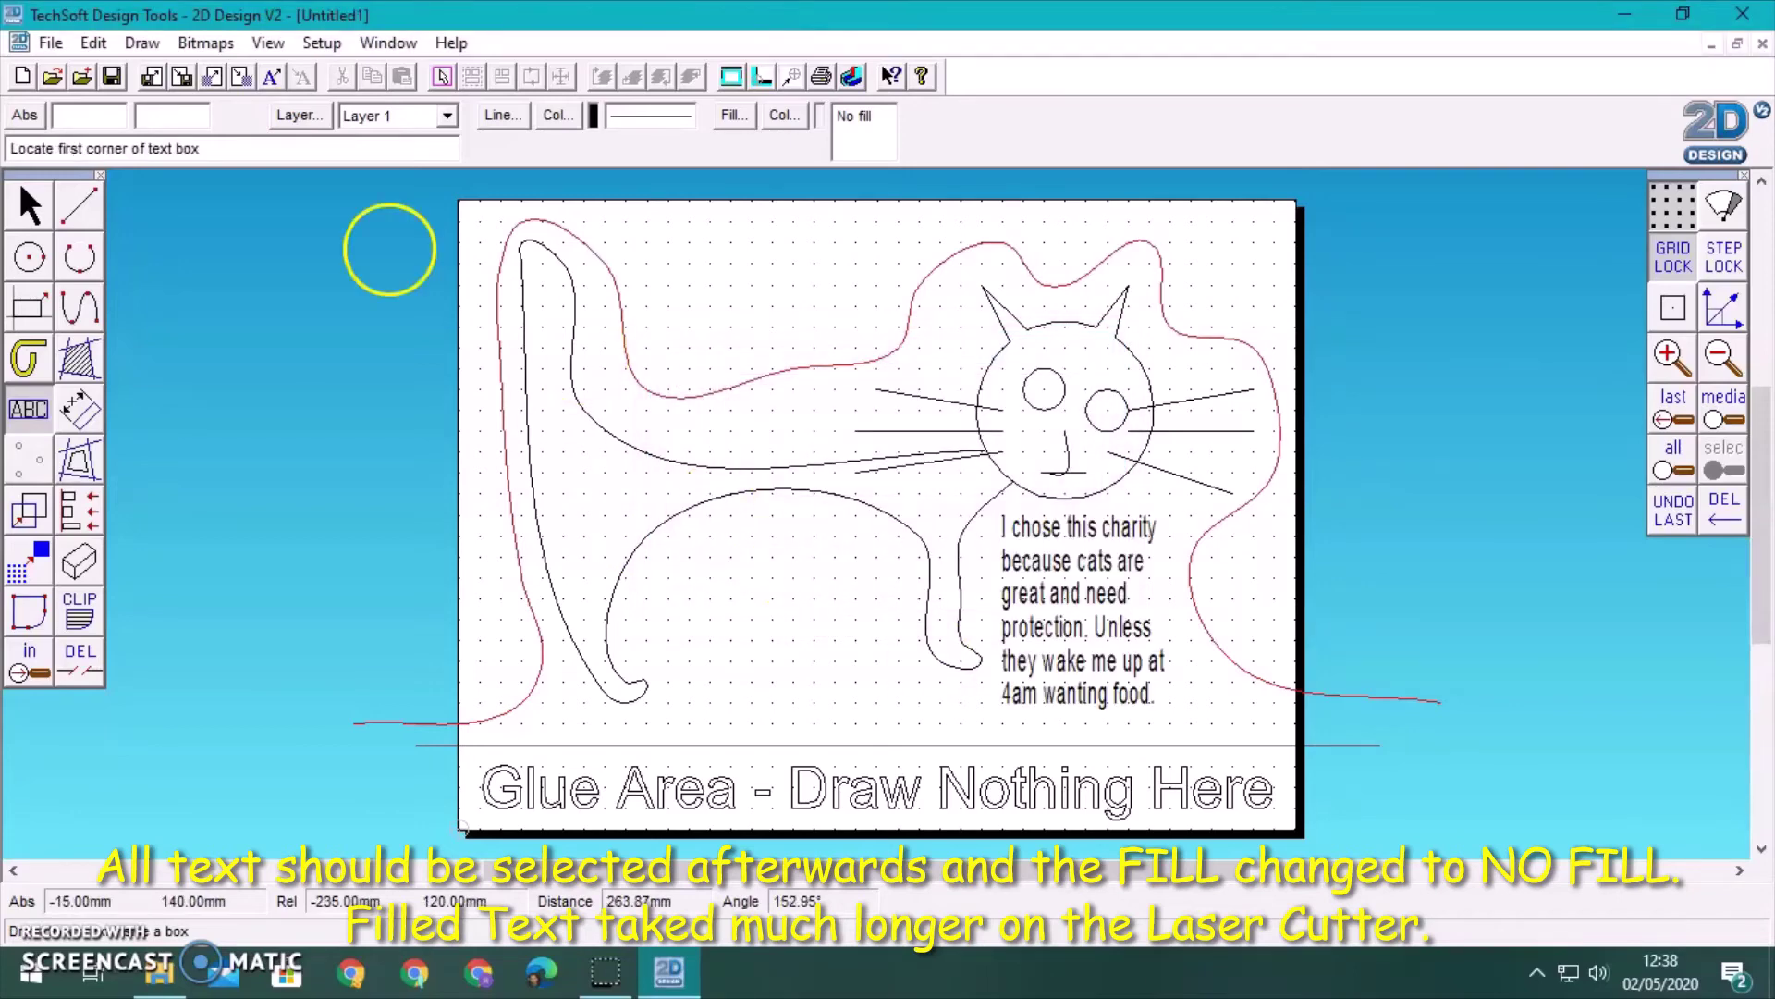
- Change the fill of the charity text below the head to No Fill and deselect it
click(31, 205)
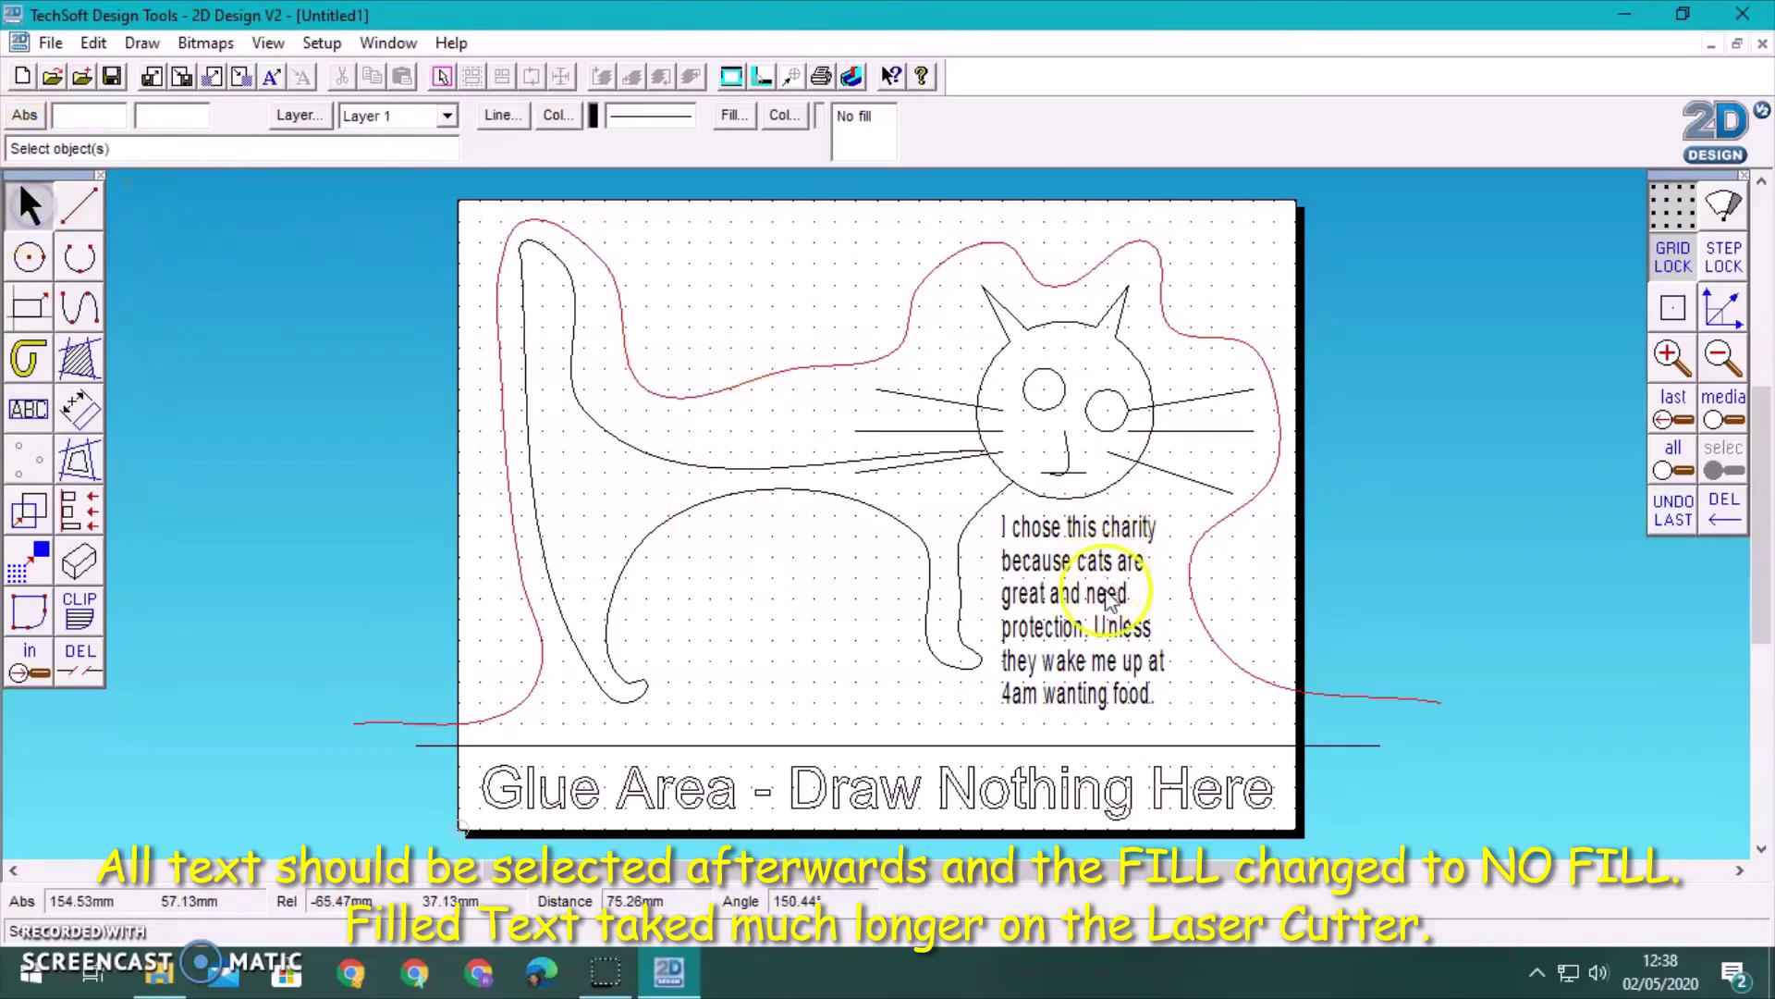
click(1078, 638)
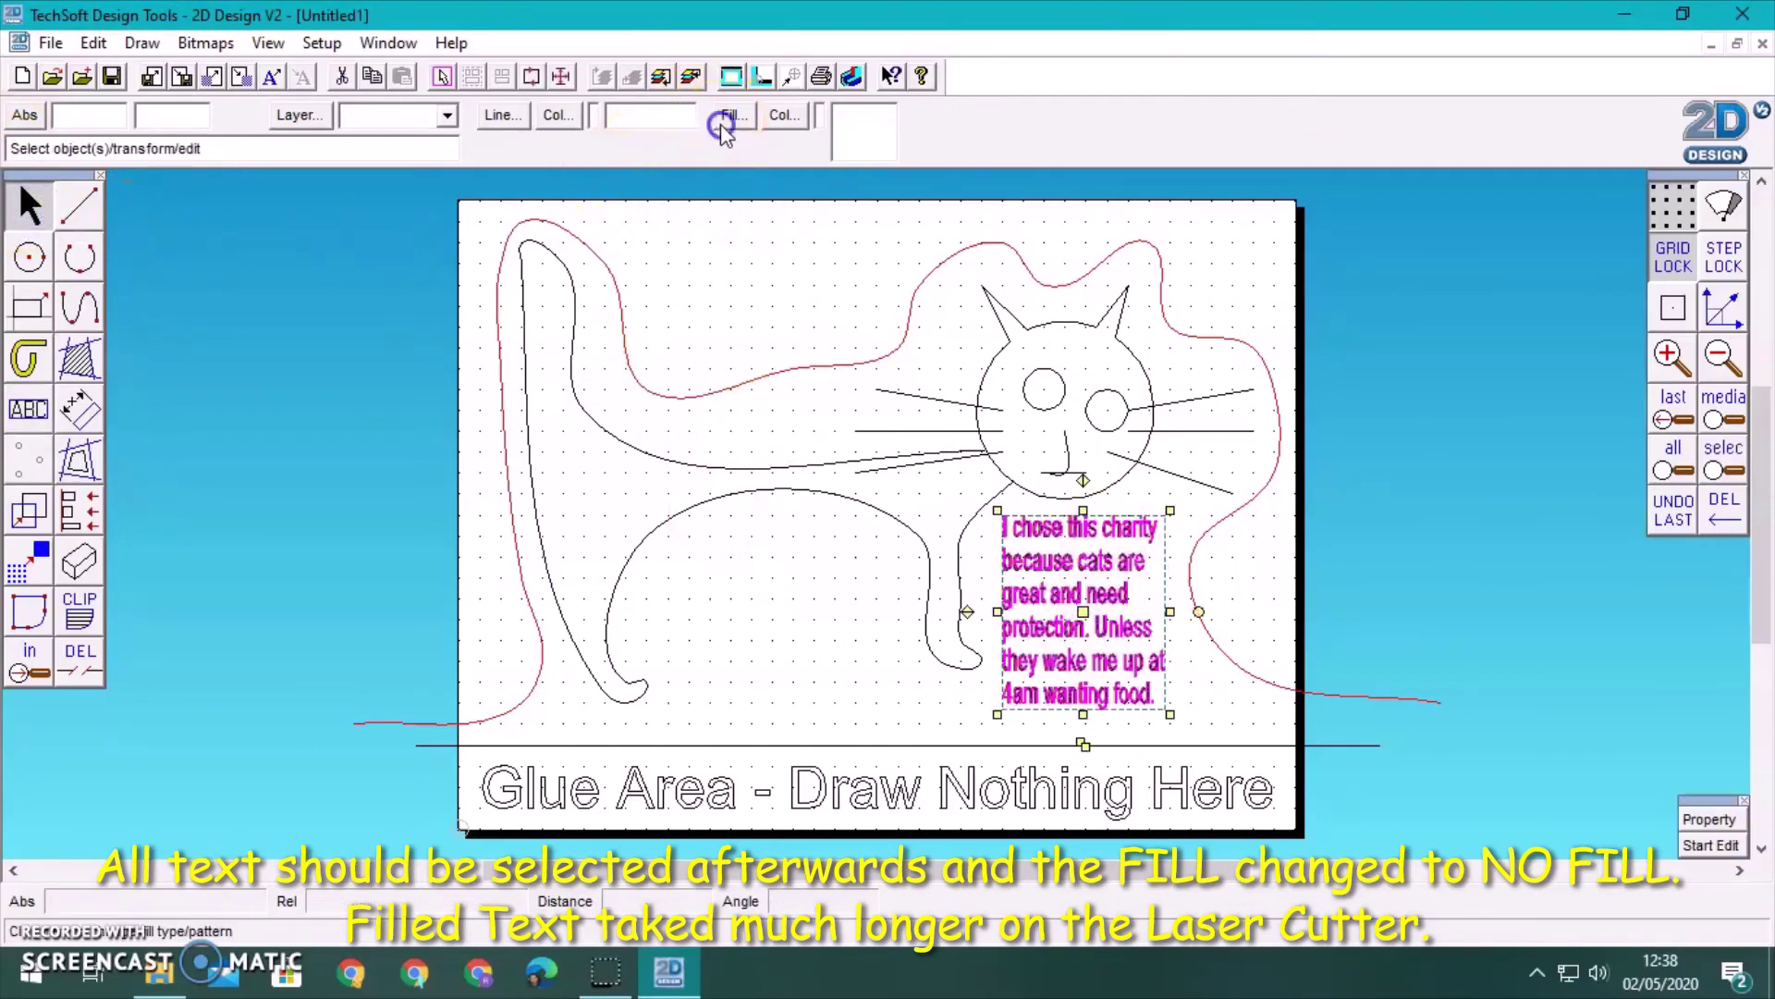
click(724, 129)
click(424, 153)
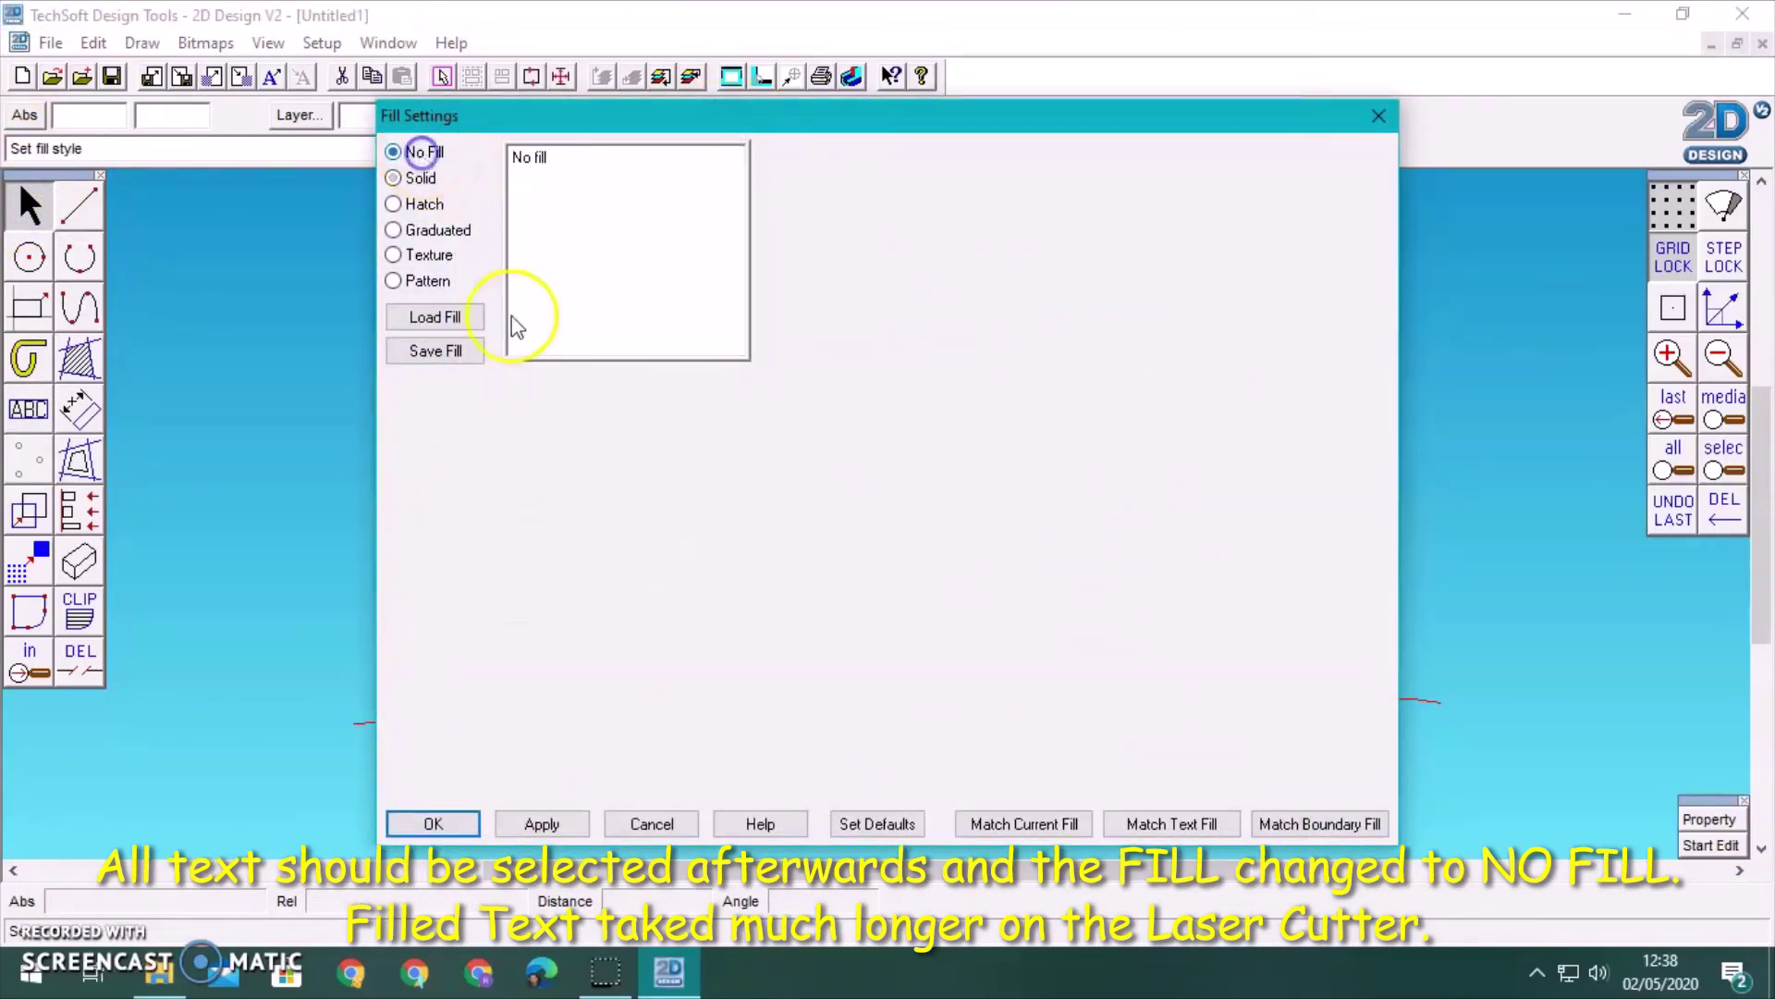
click(437, 822)
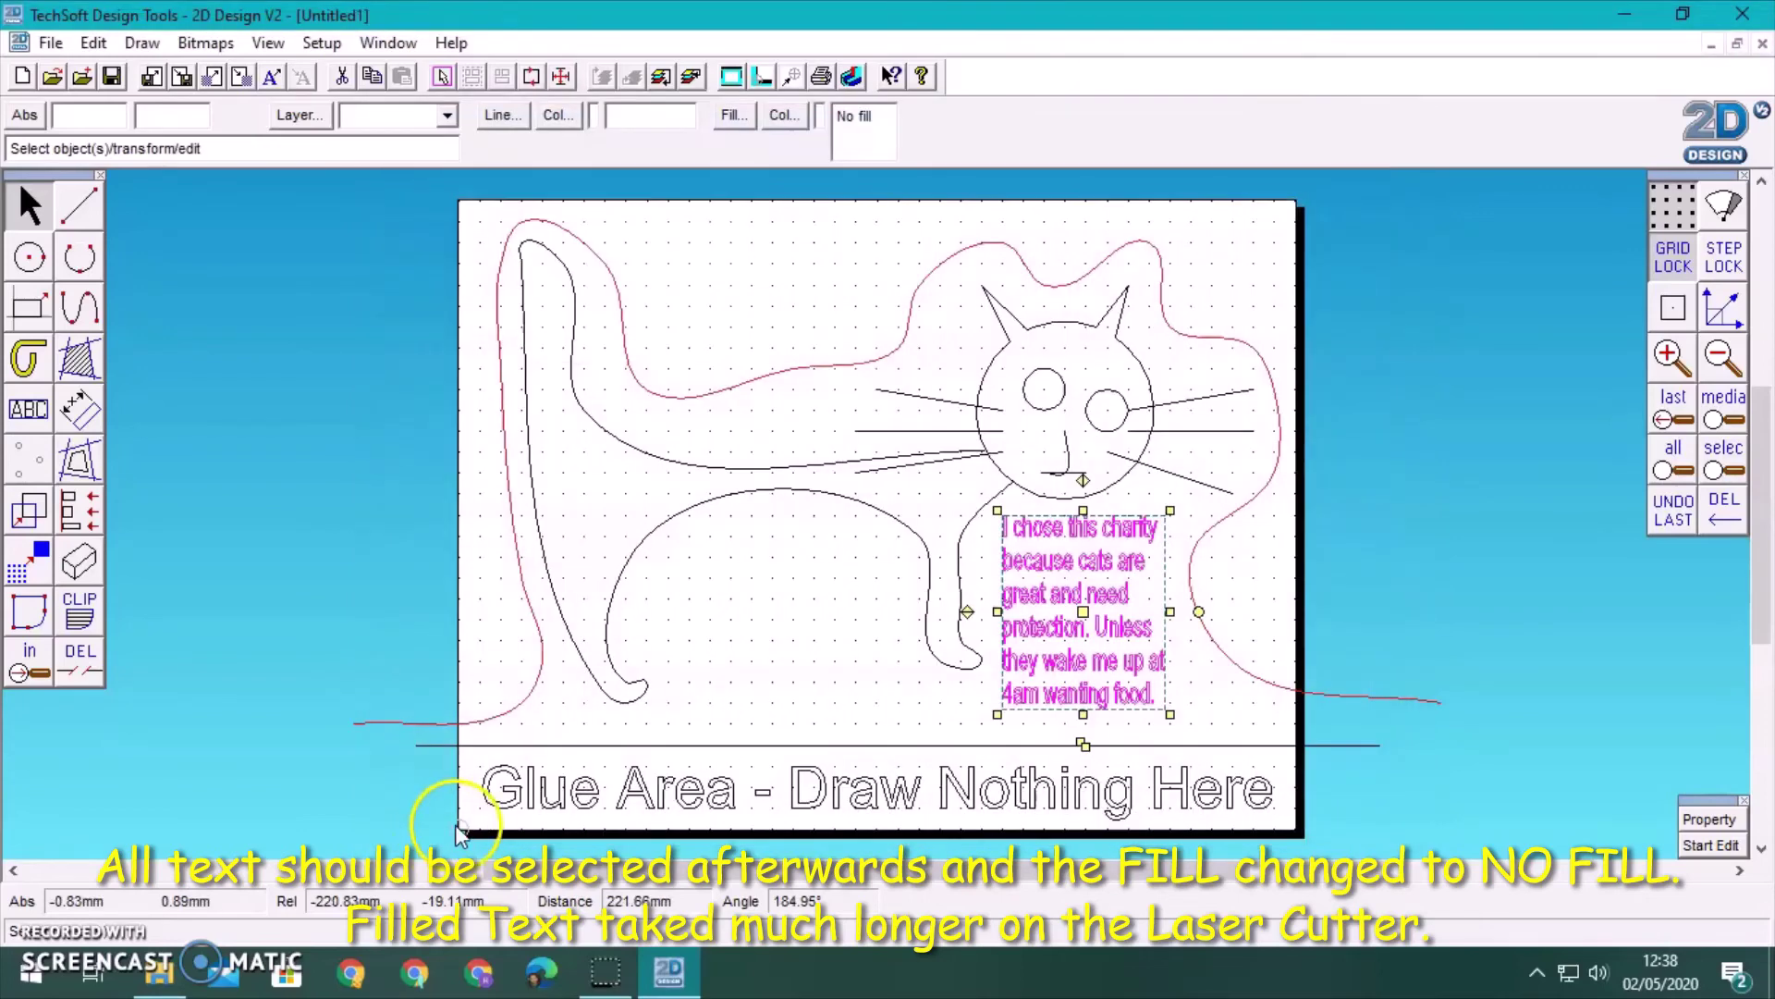
click(171, 300)
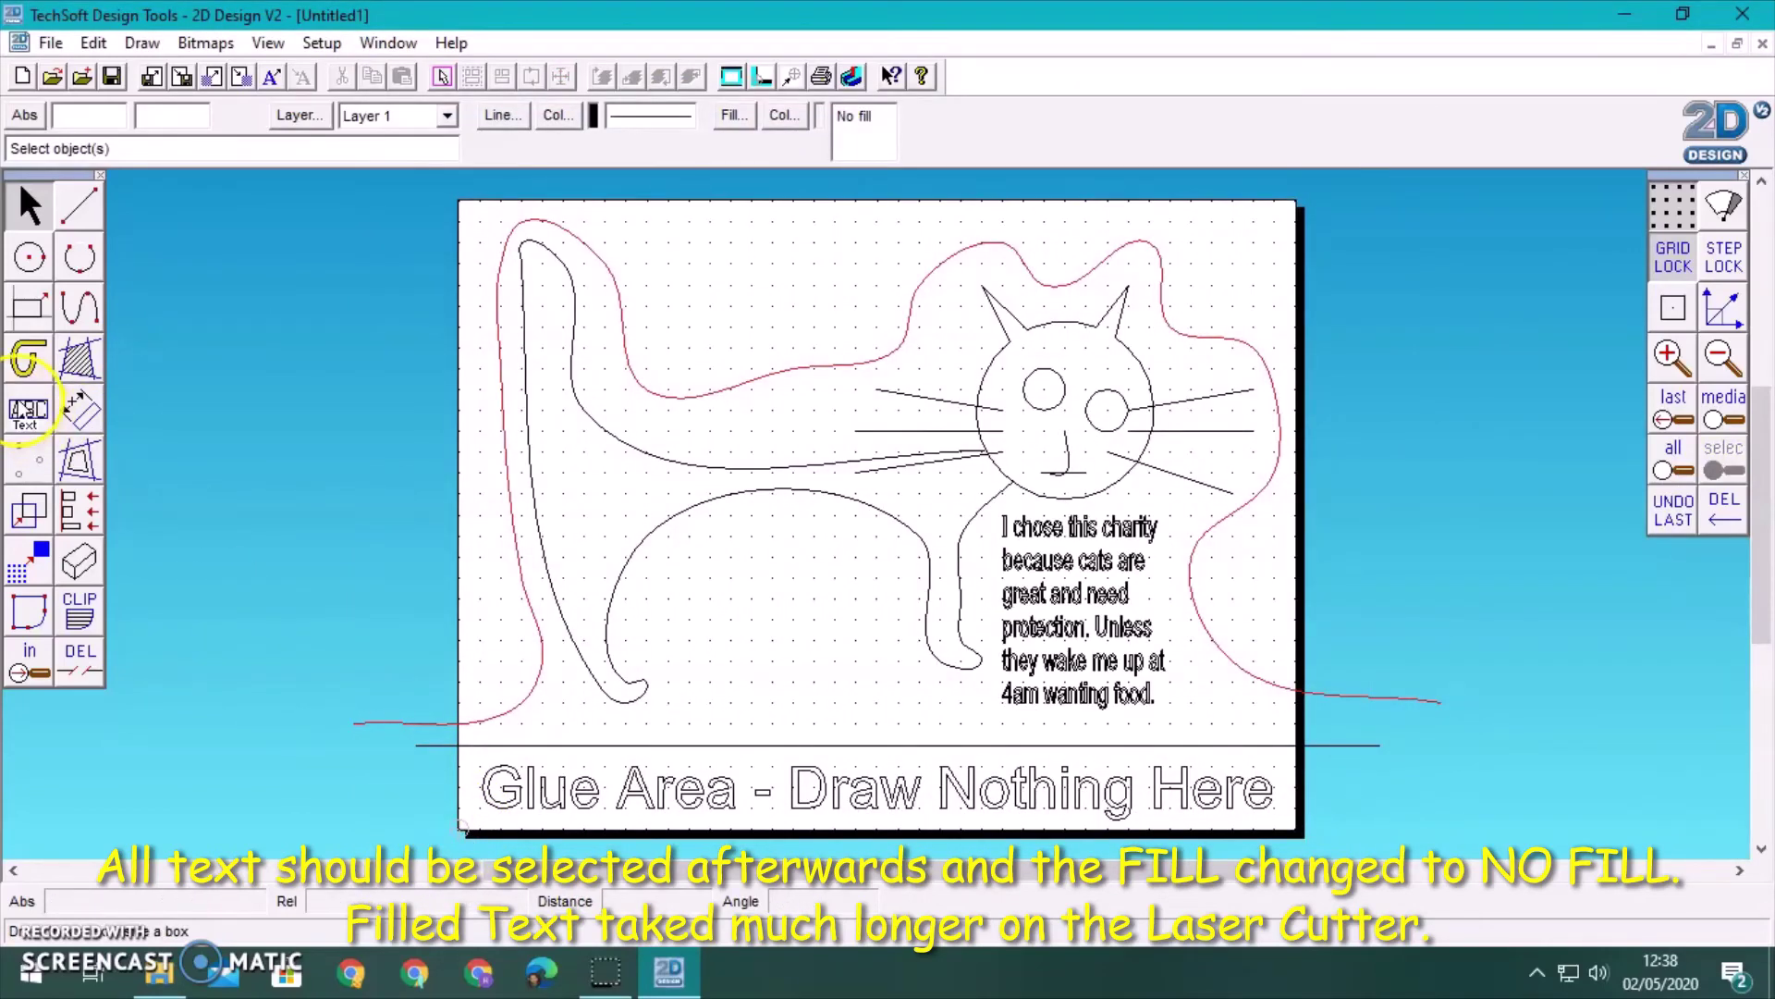
- Add boxed text "Your Name" inside the cat's body, about 55 mm wide and 35 mm tall from (50, 35) mm
click(28, 407)
click(666, 689)
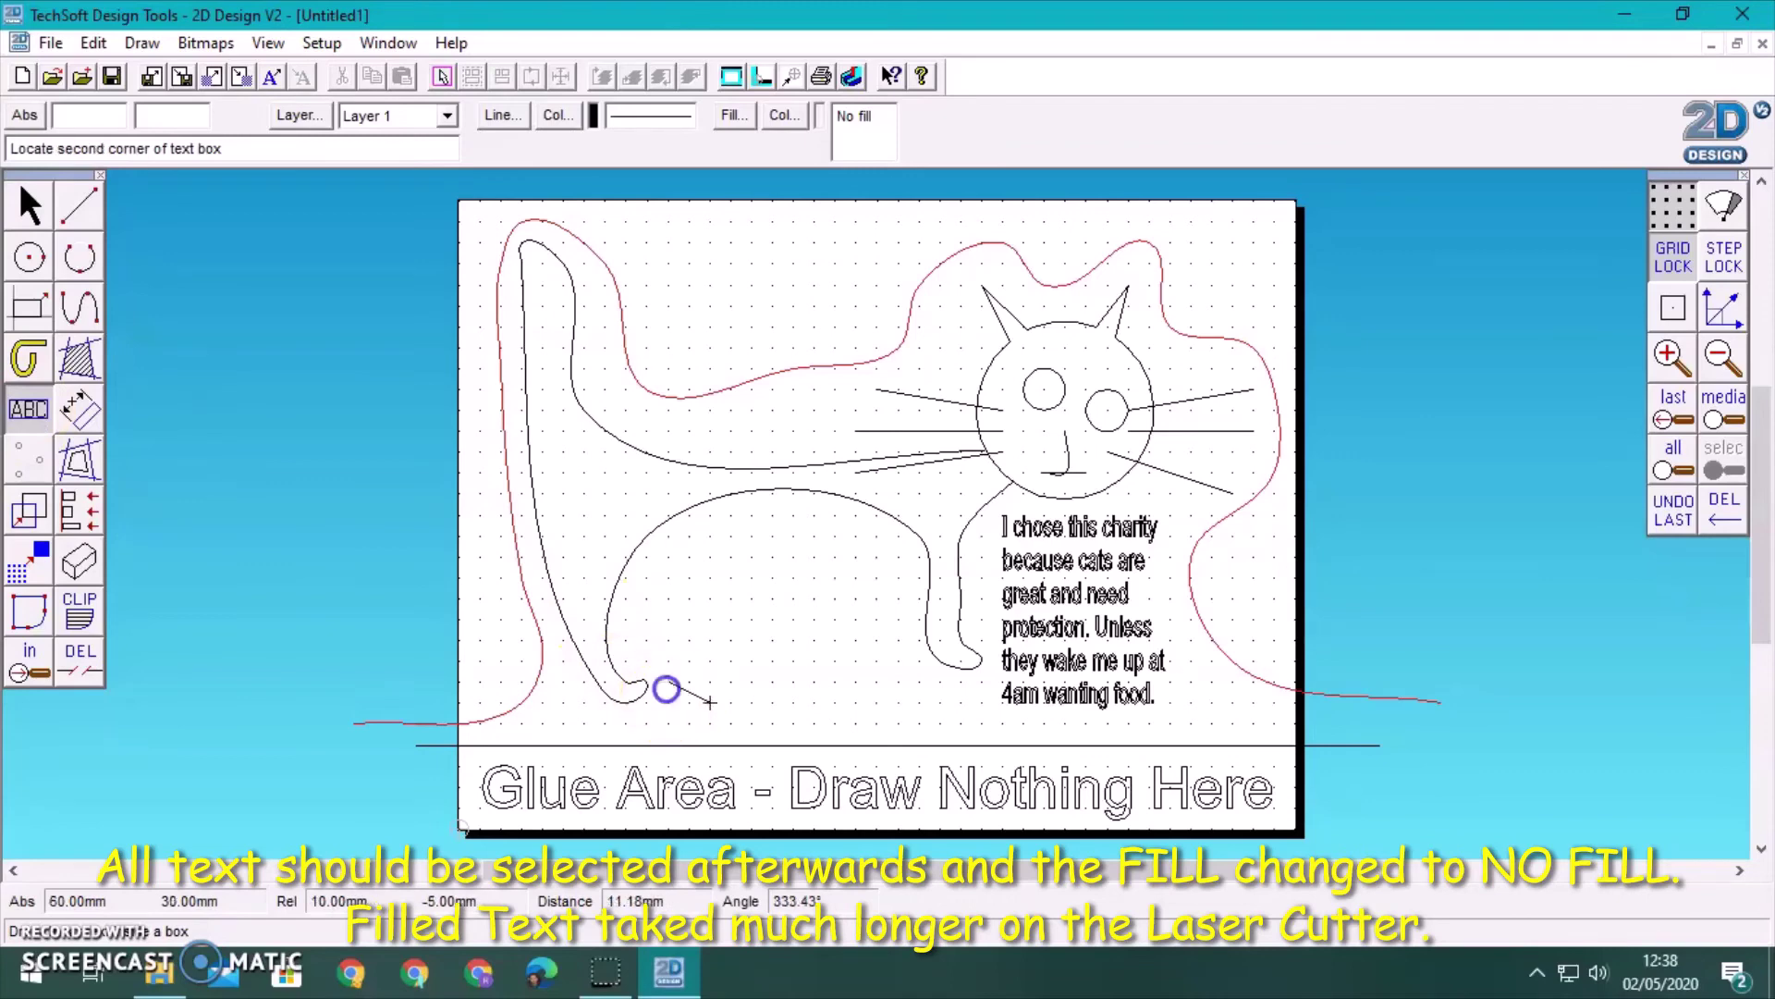
click(897, 682)
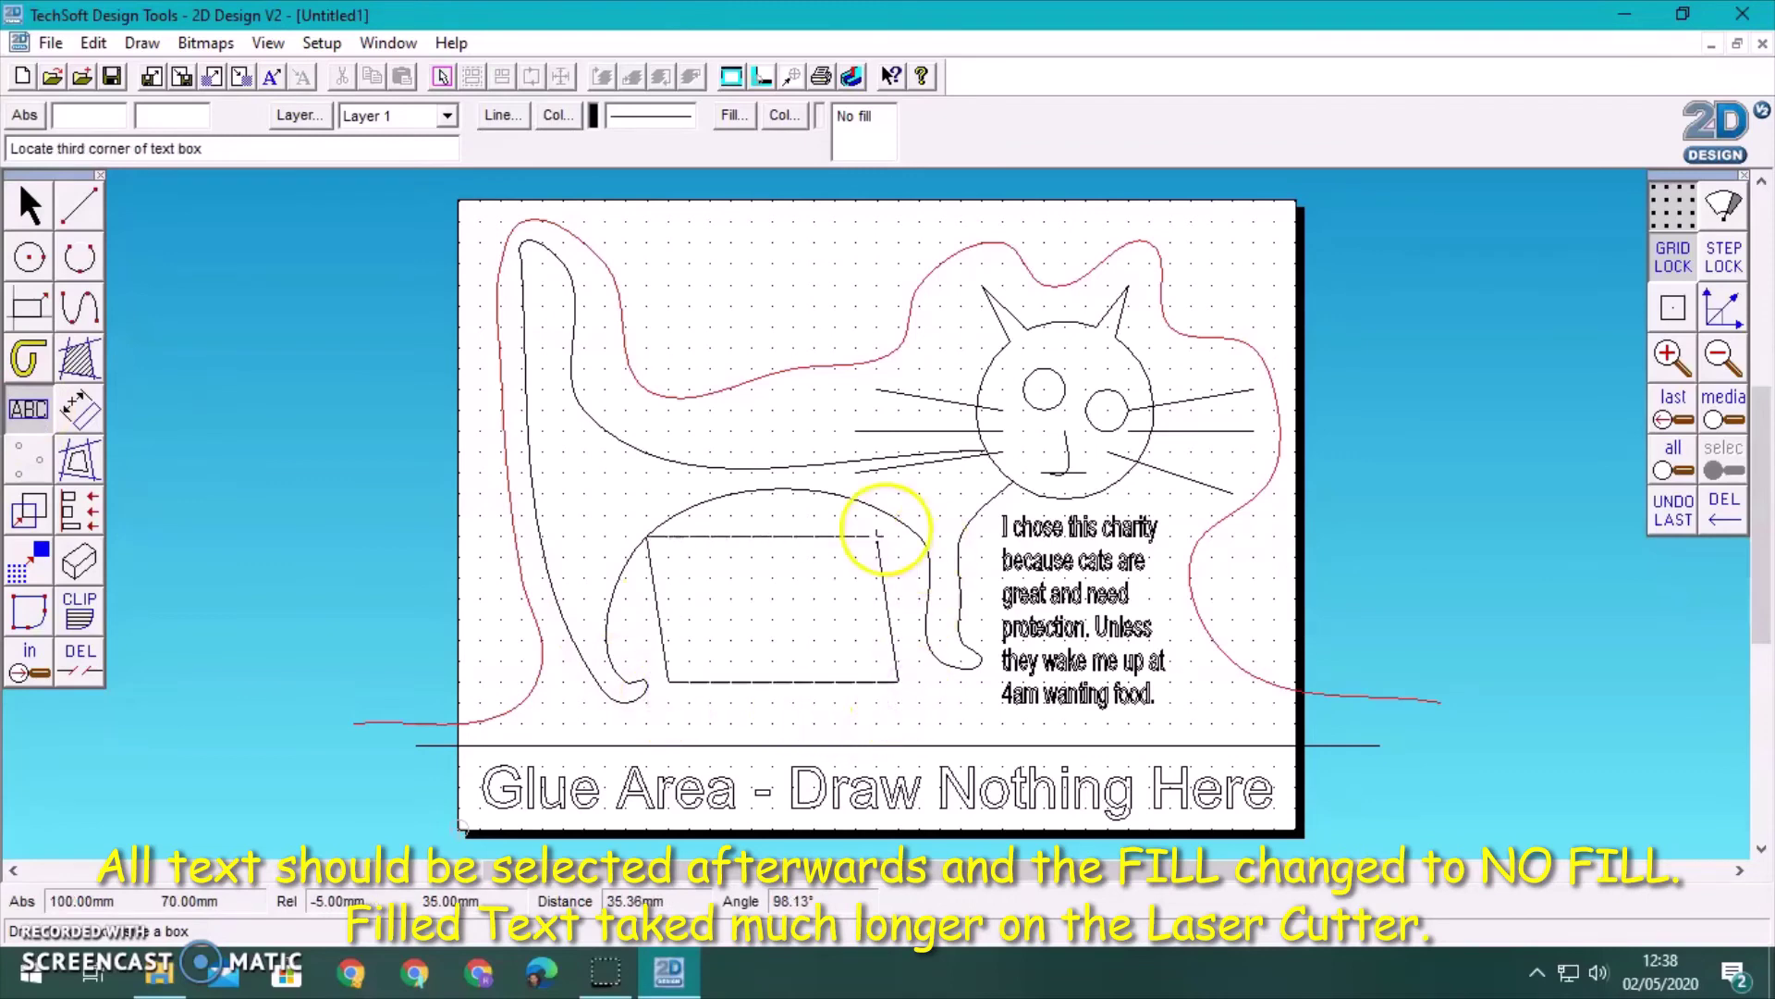
click(902, 536)
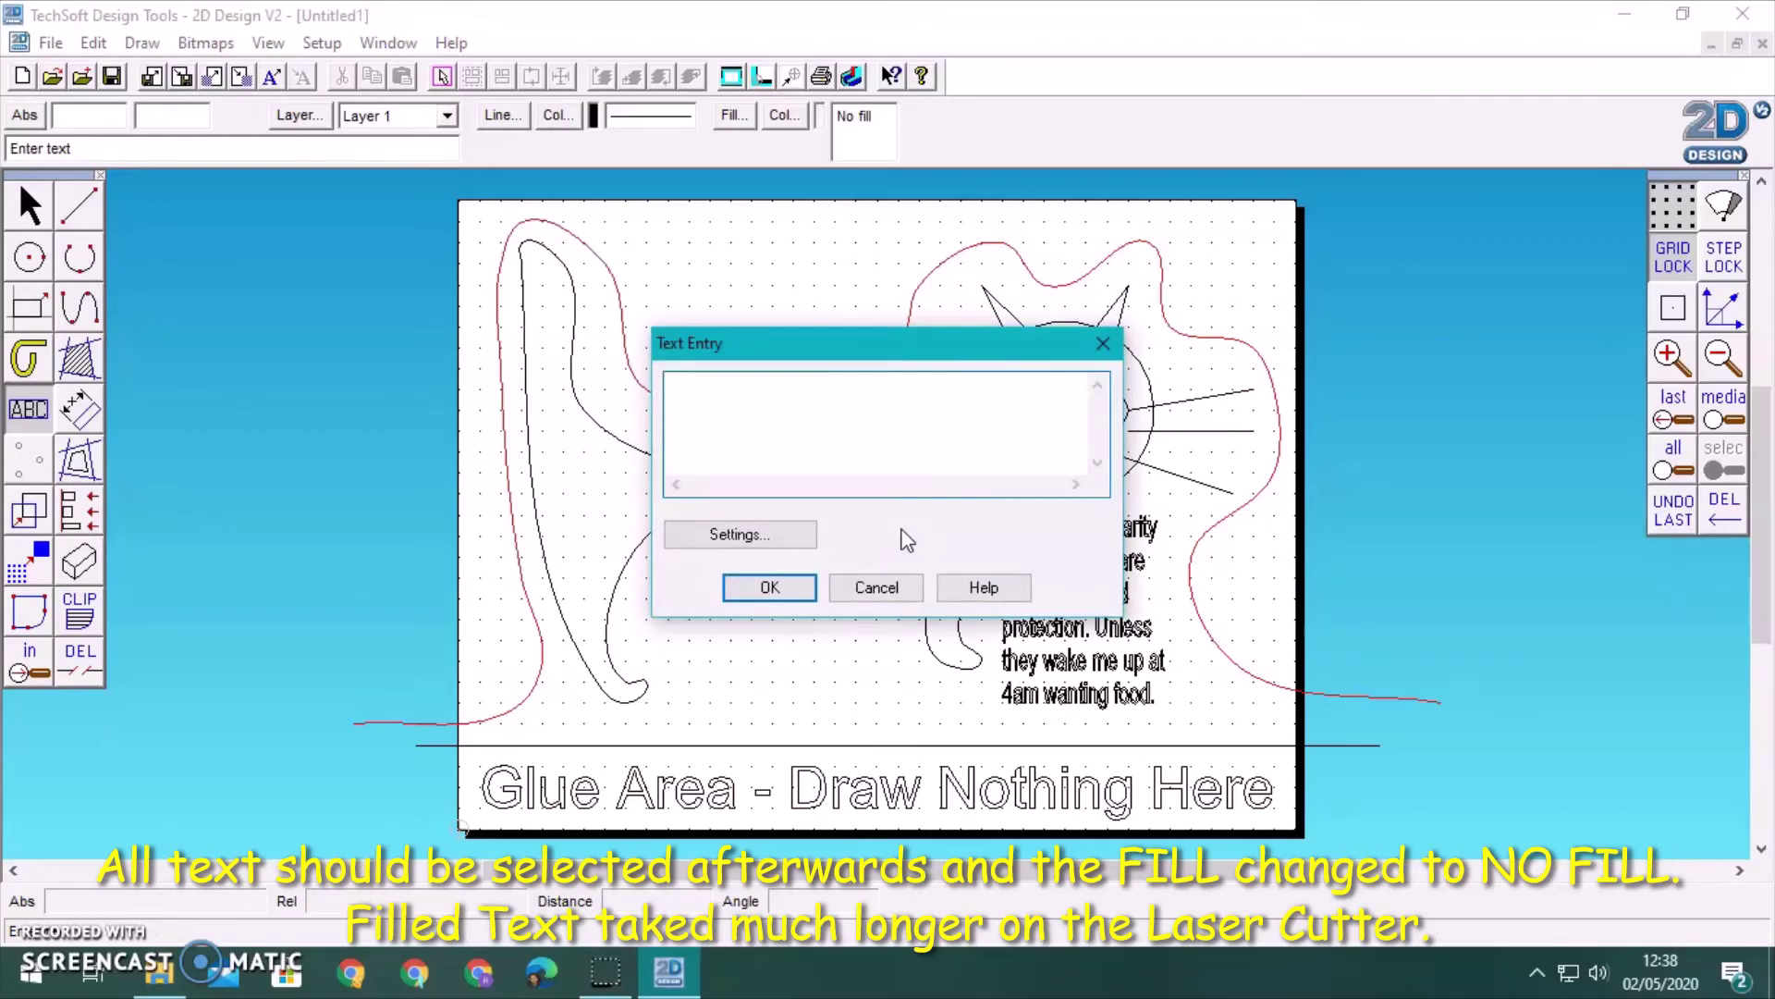
text(Your Name)
click(771, 587)
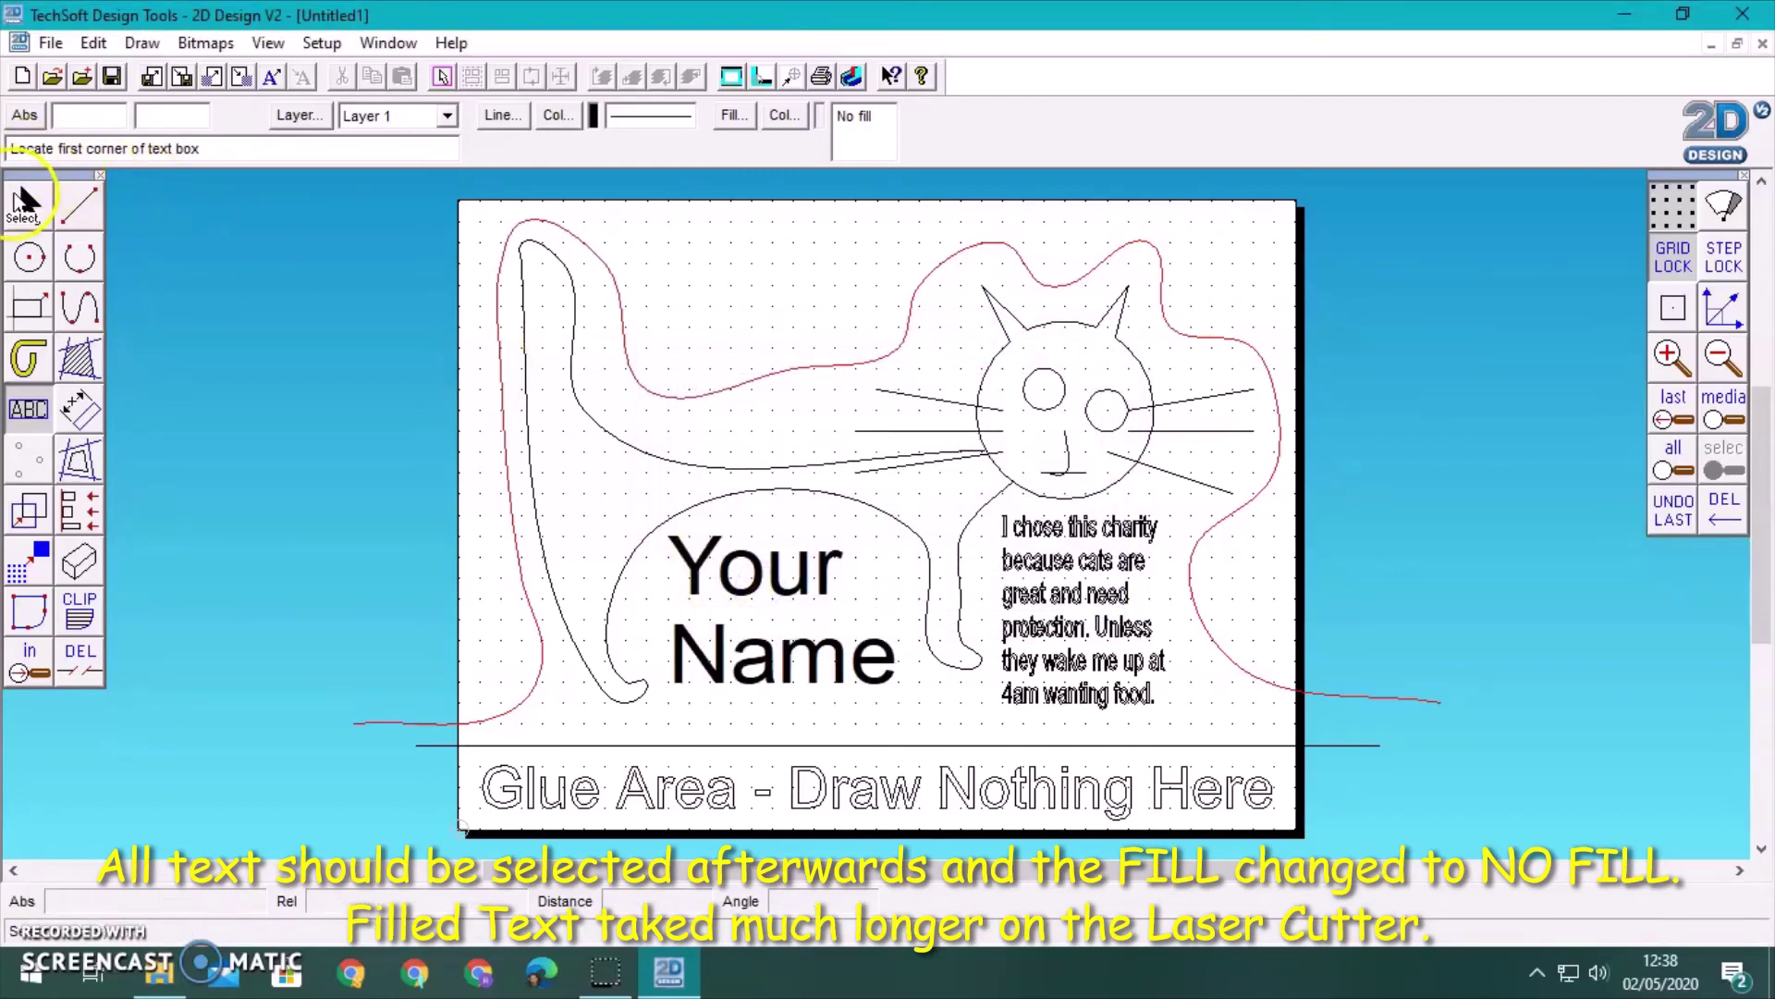
- Change the fill of the "Your Name" text to No Fill and deselect it
click(23, 199)
click(775, 575)
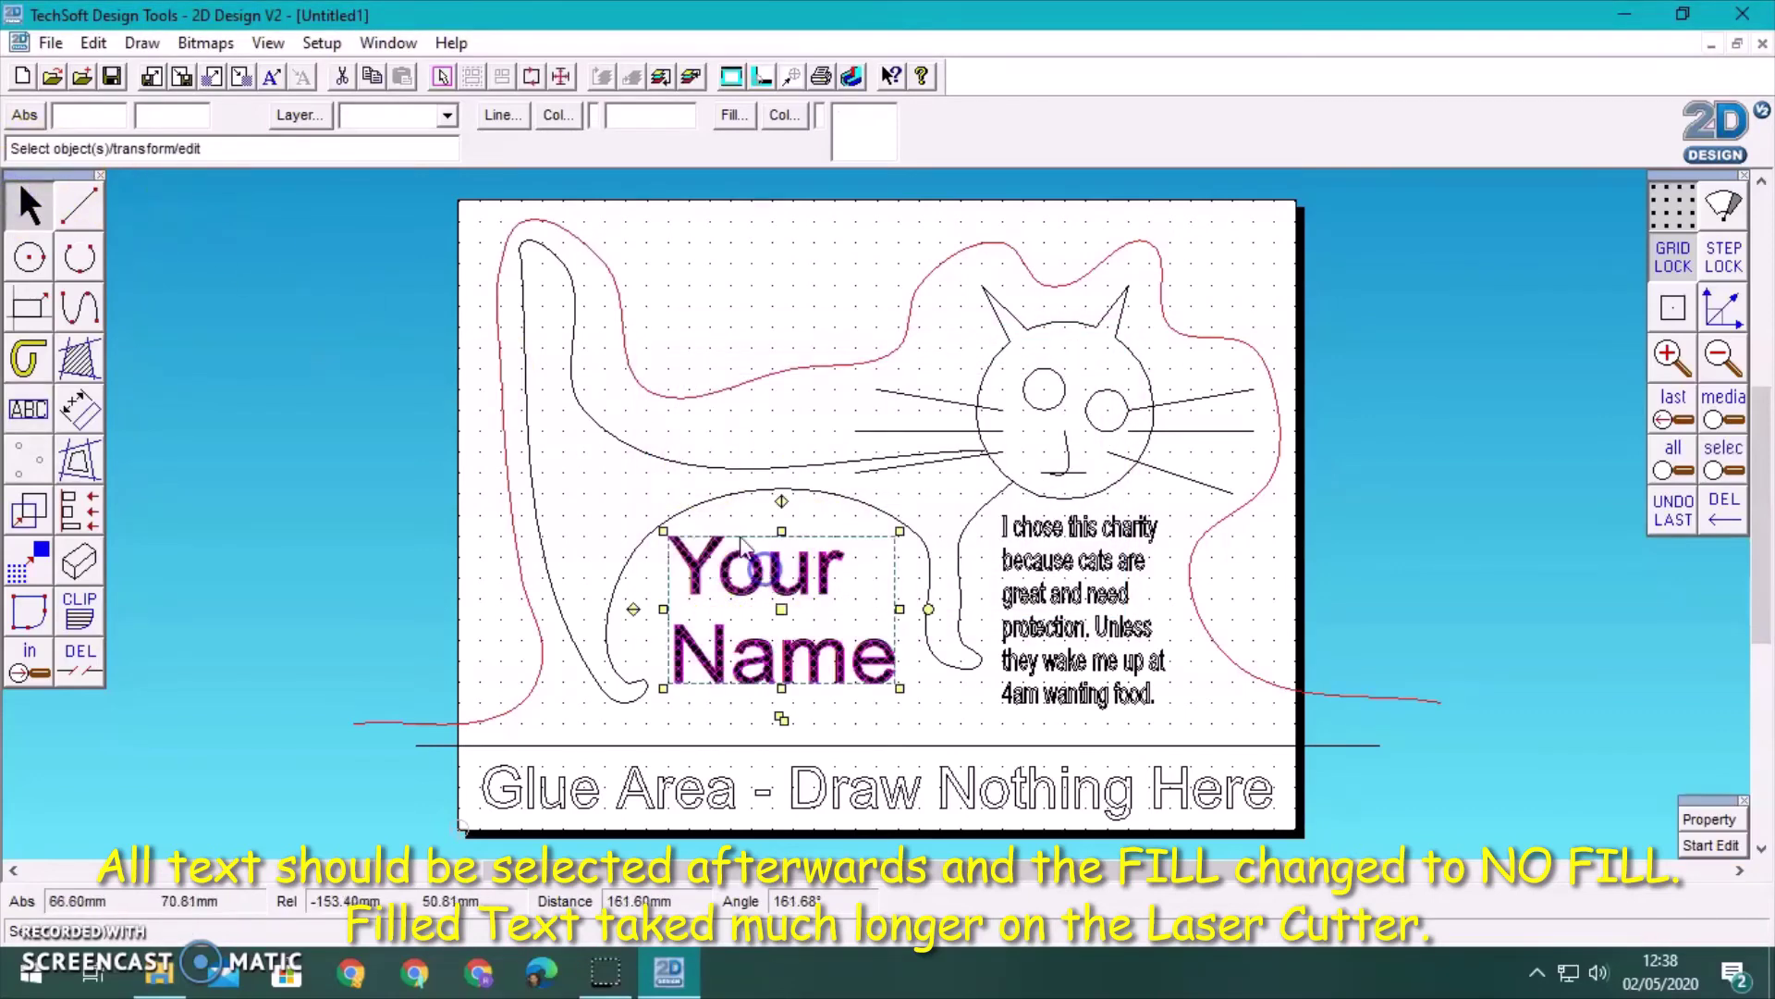
click(731, 117)
click(401, 153)
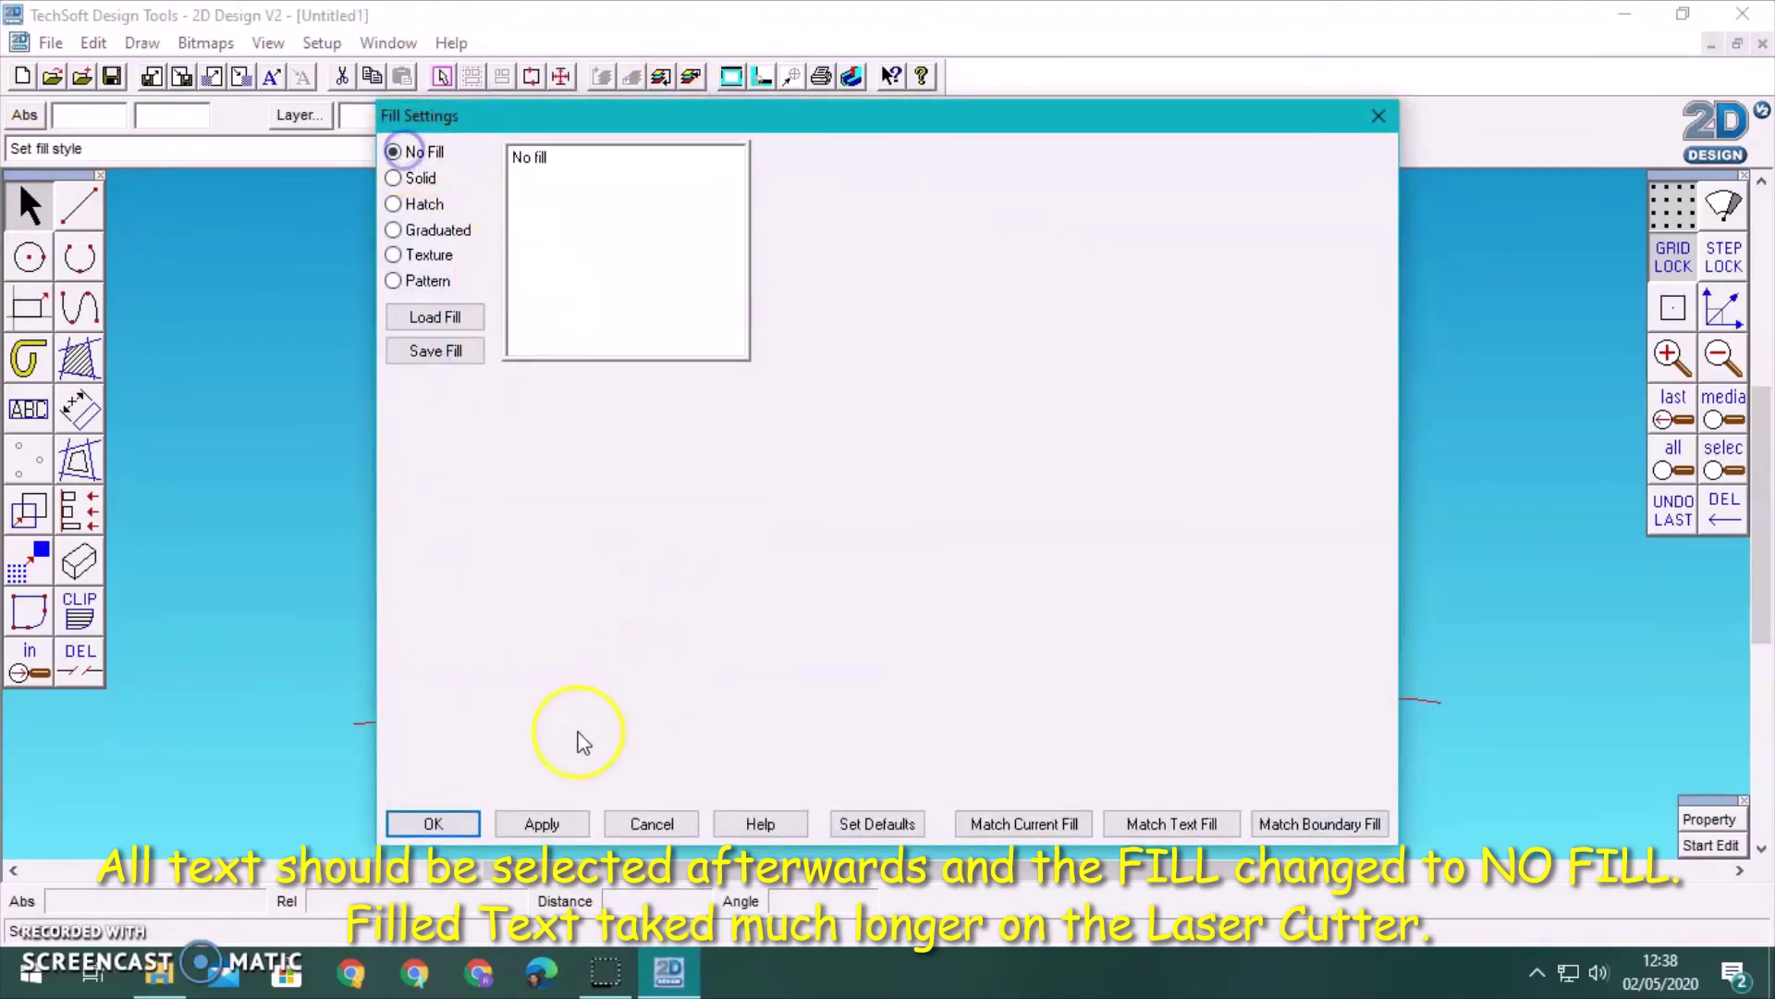
click(451, 820)
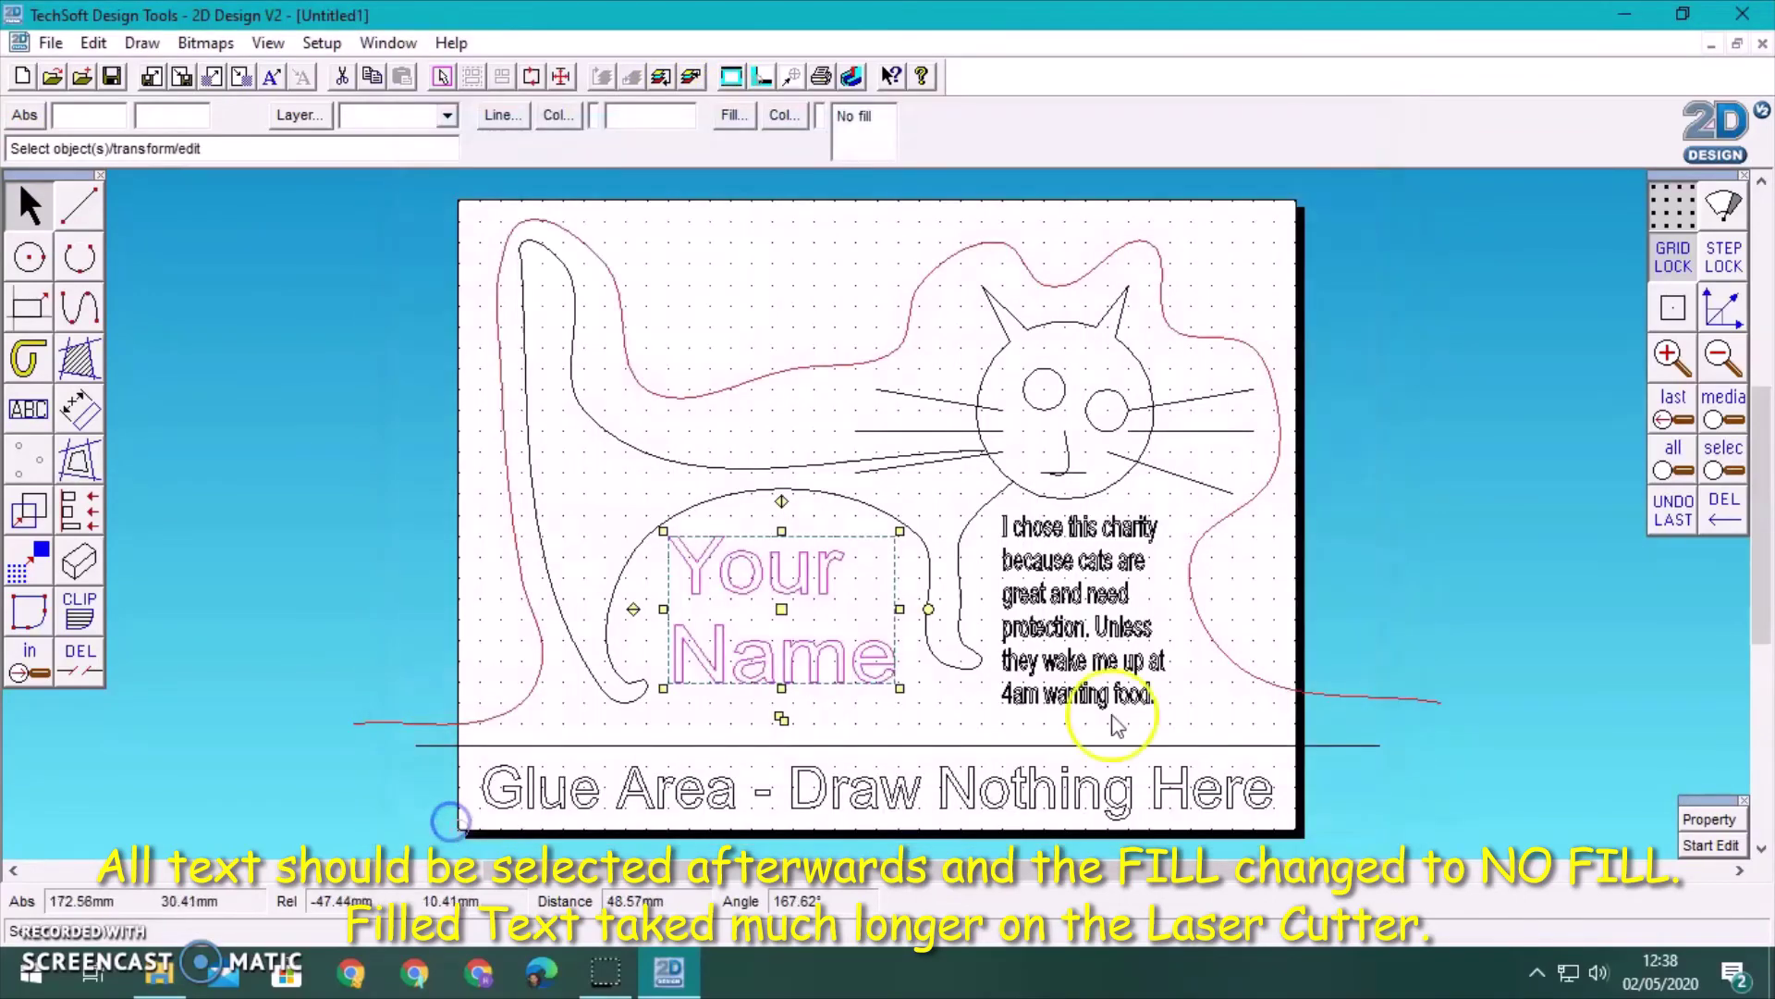
click(1453, 621)
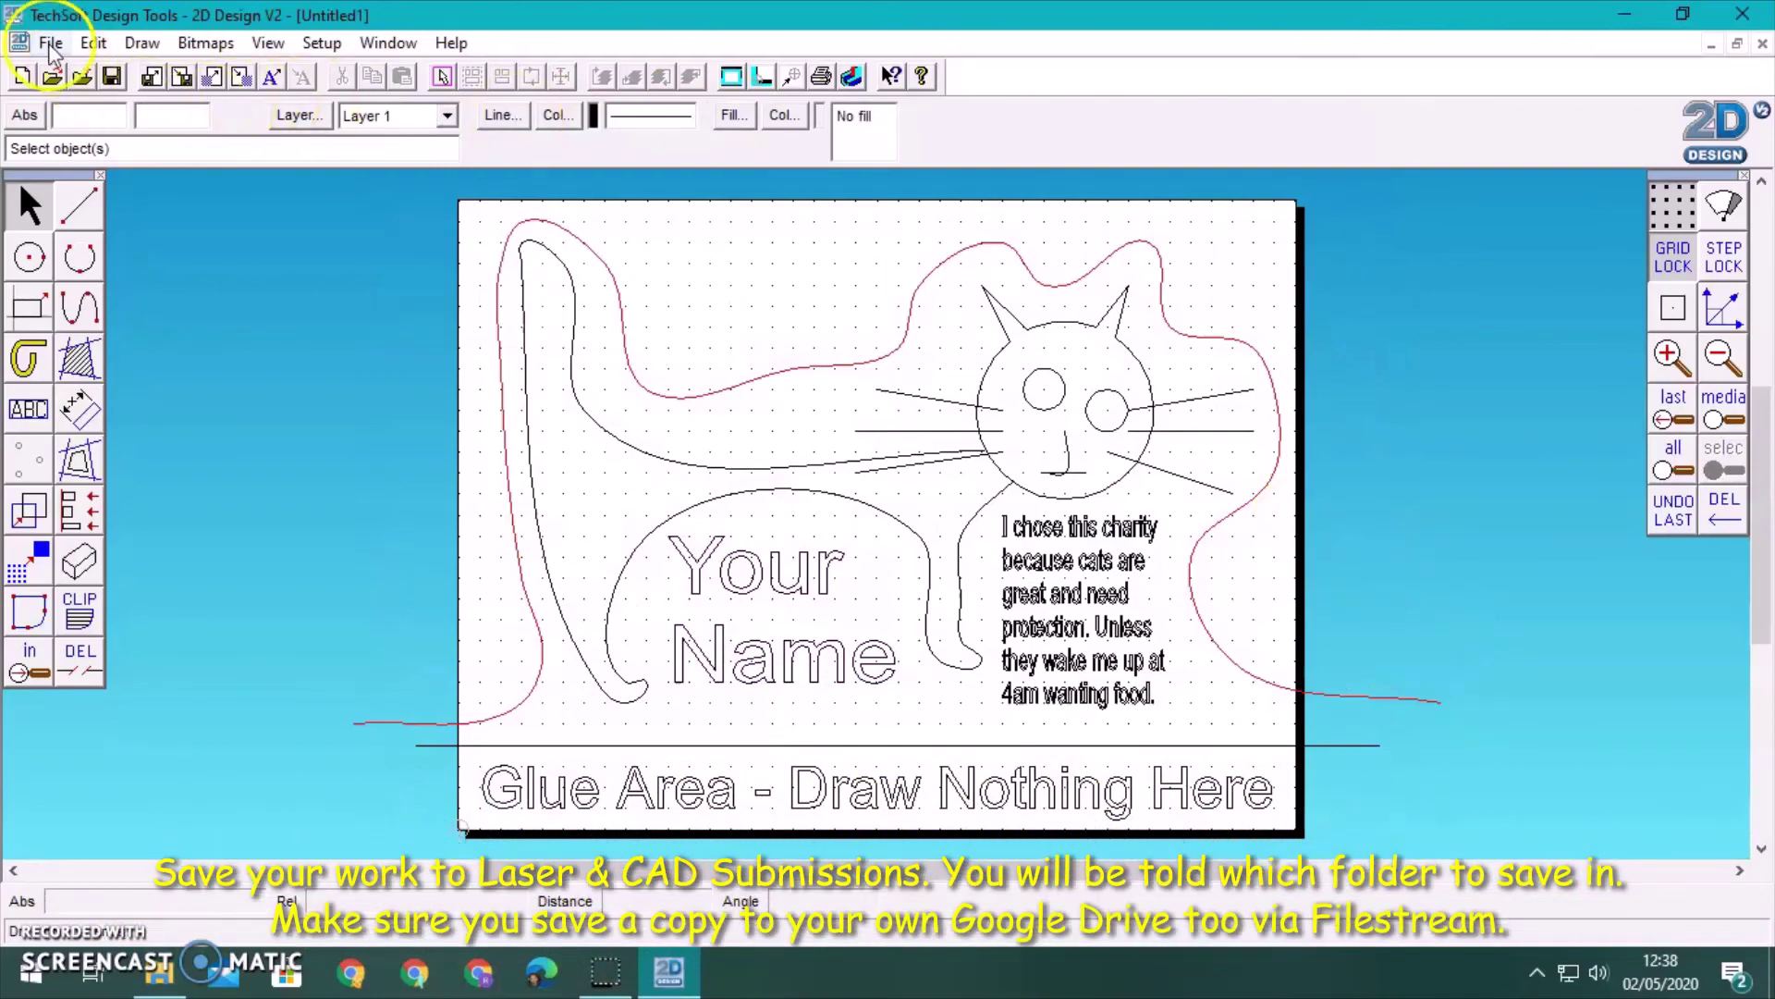
- Start saving the drawing as a new file and browse to the Google Drive File Stream (G:) drive
click(51, 43)
click(108, 187)
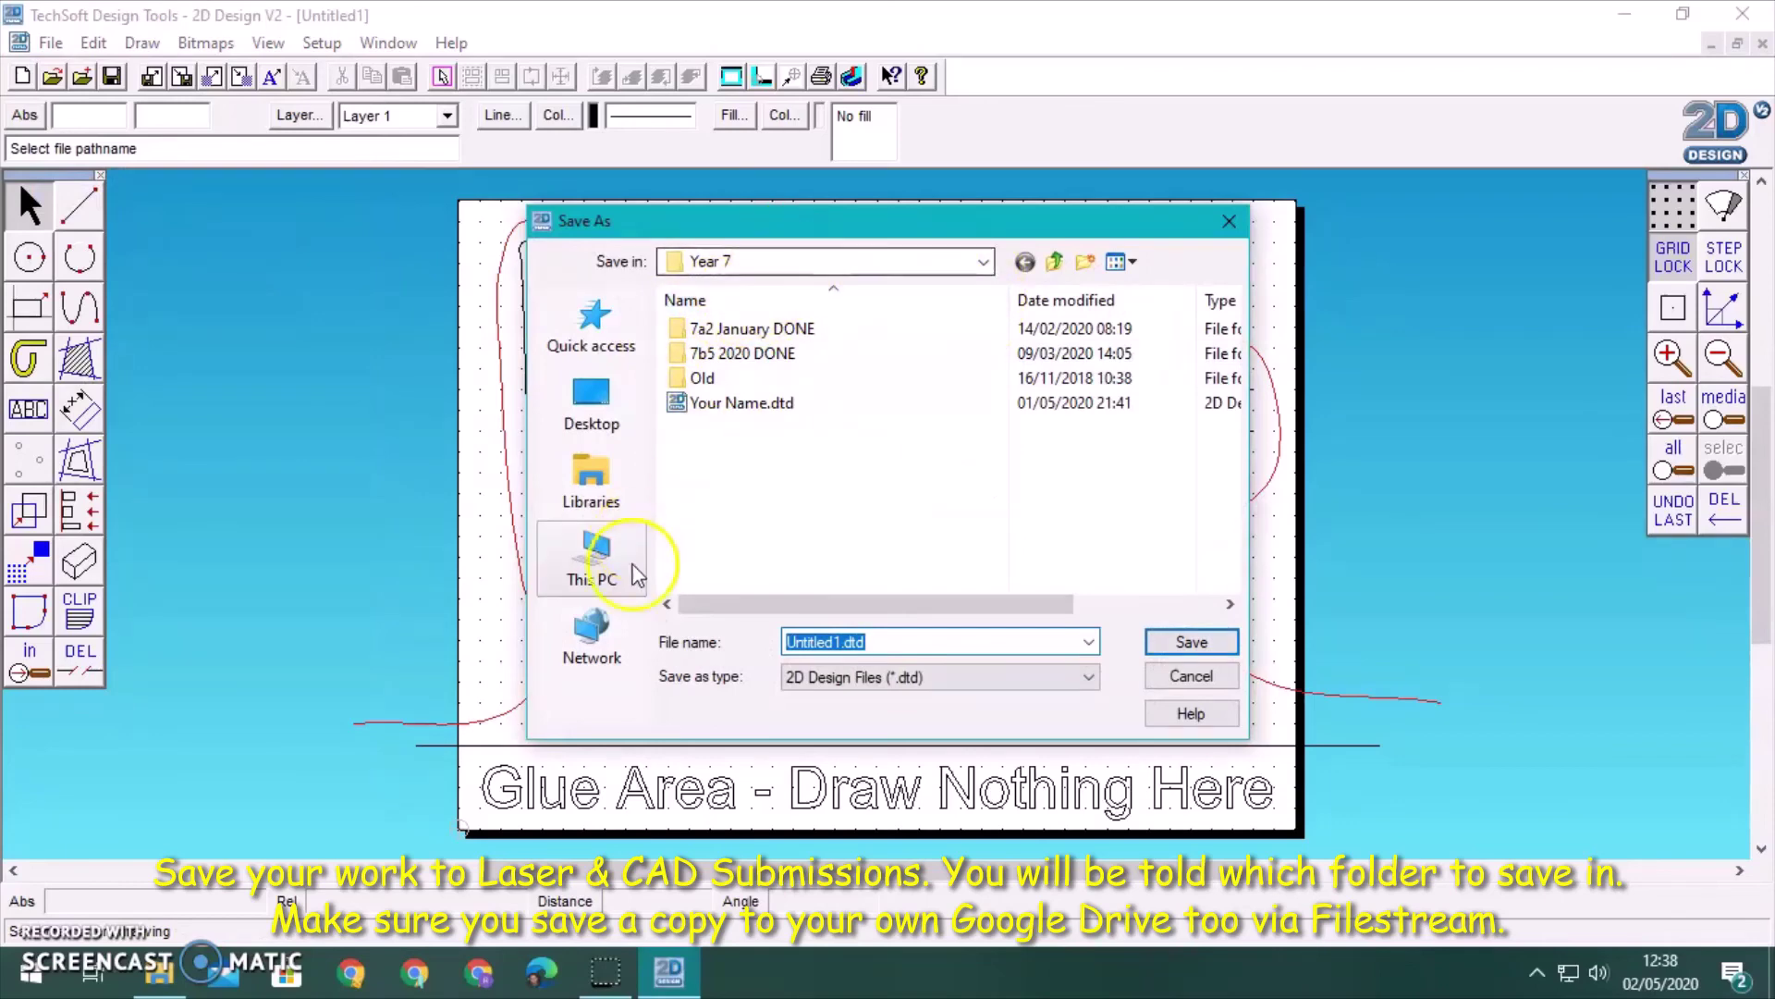
click(593, 554)
scroll(1045, 541, down, 3)
scroll(1047, 527, down, 5)
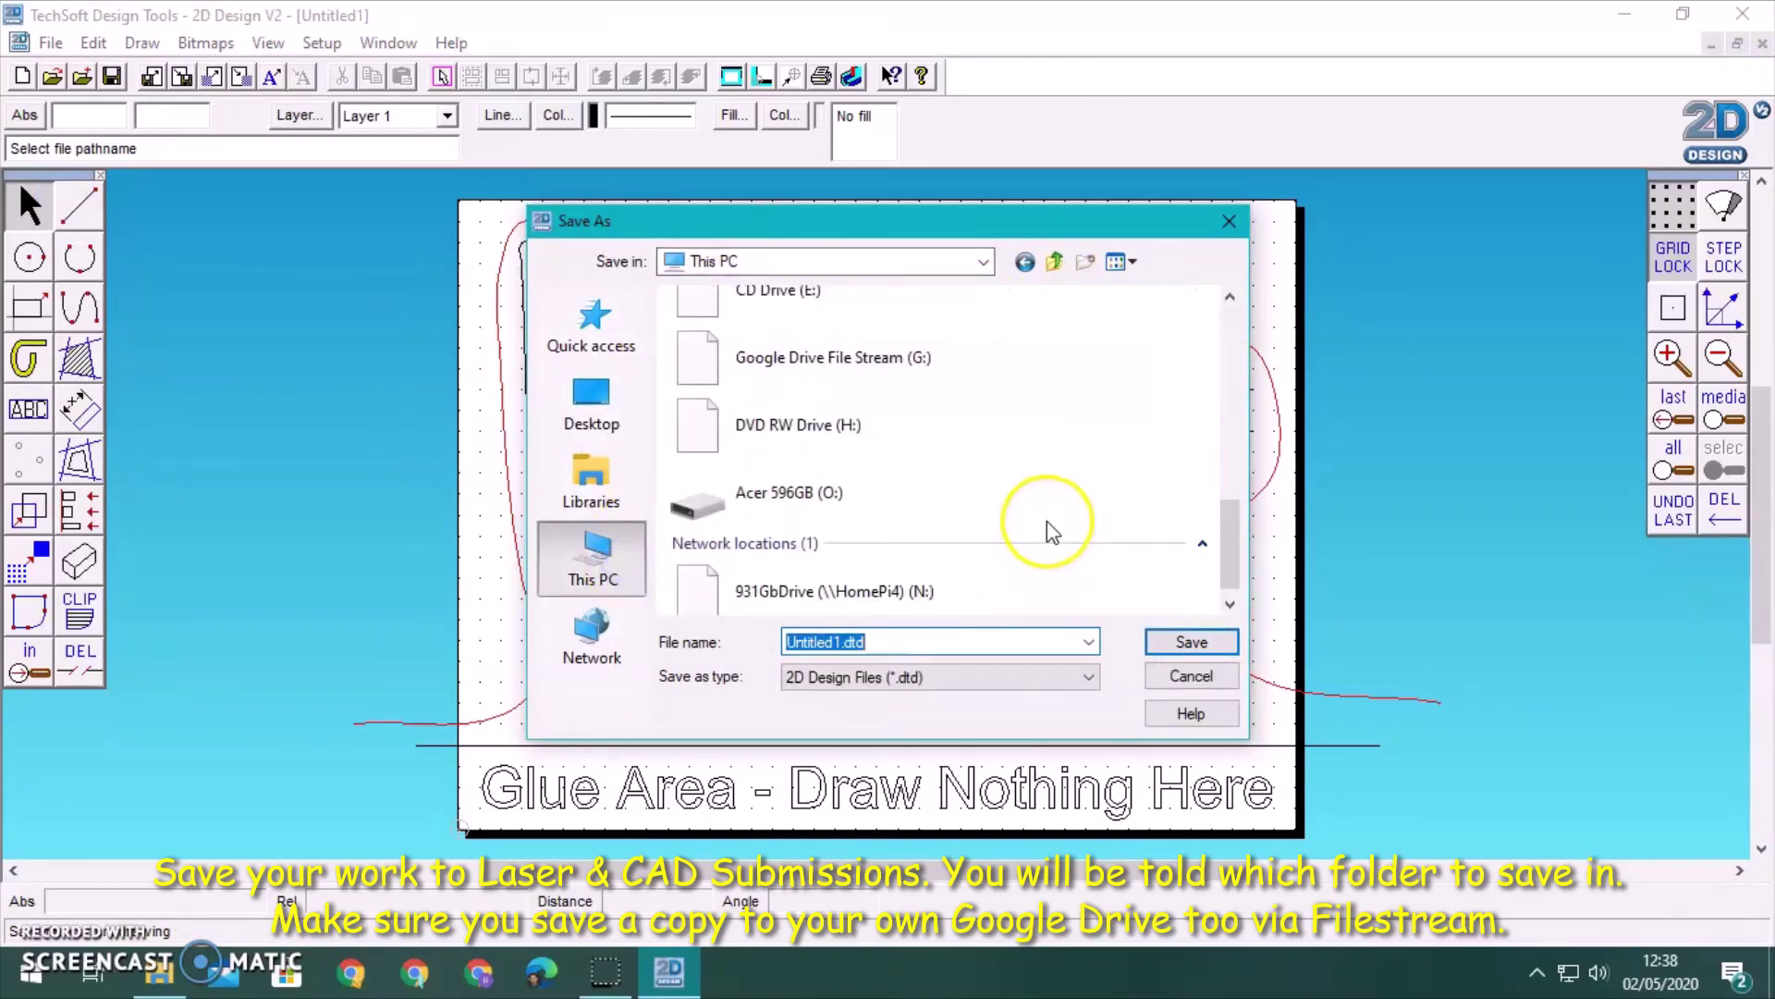
scroll(1047, 523, up, 2)
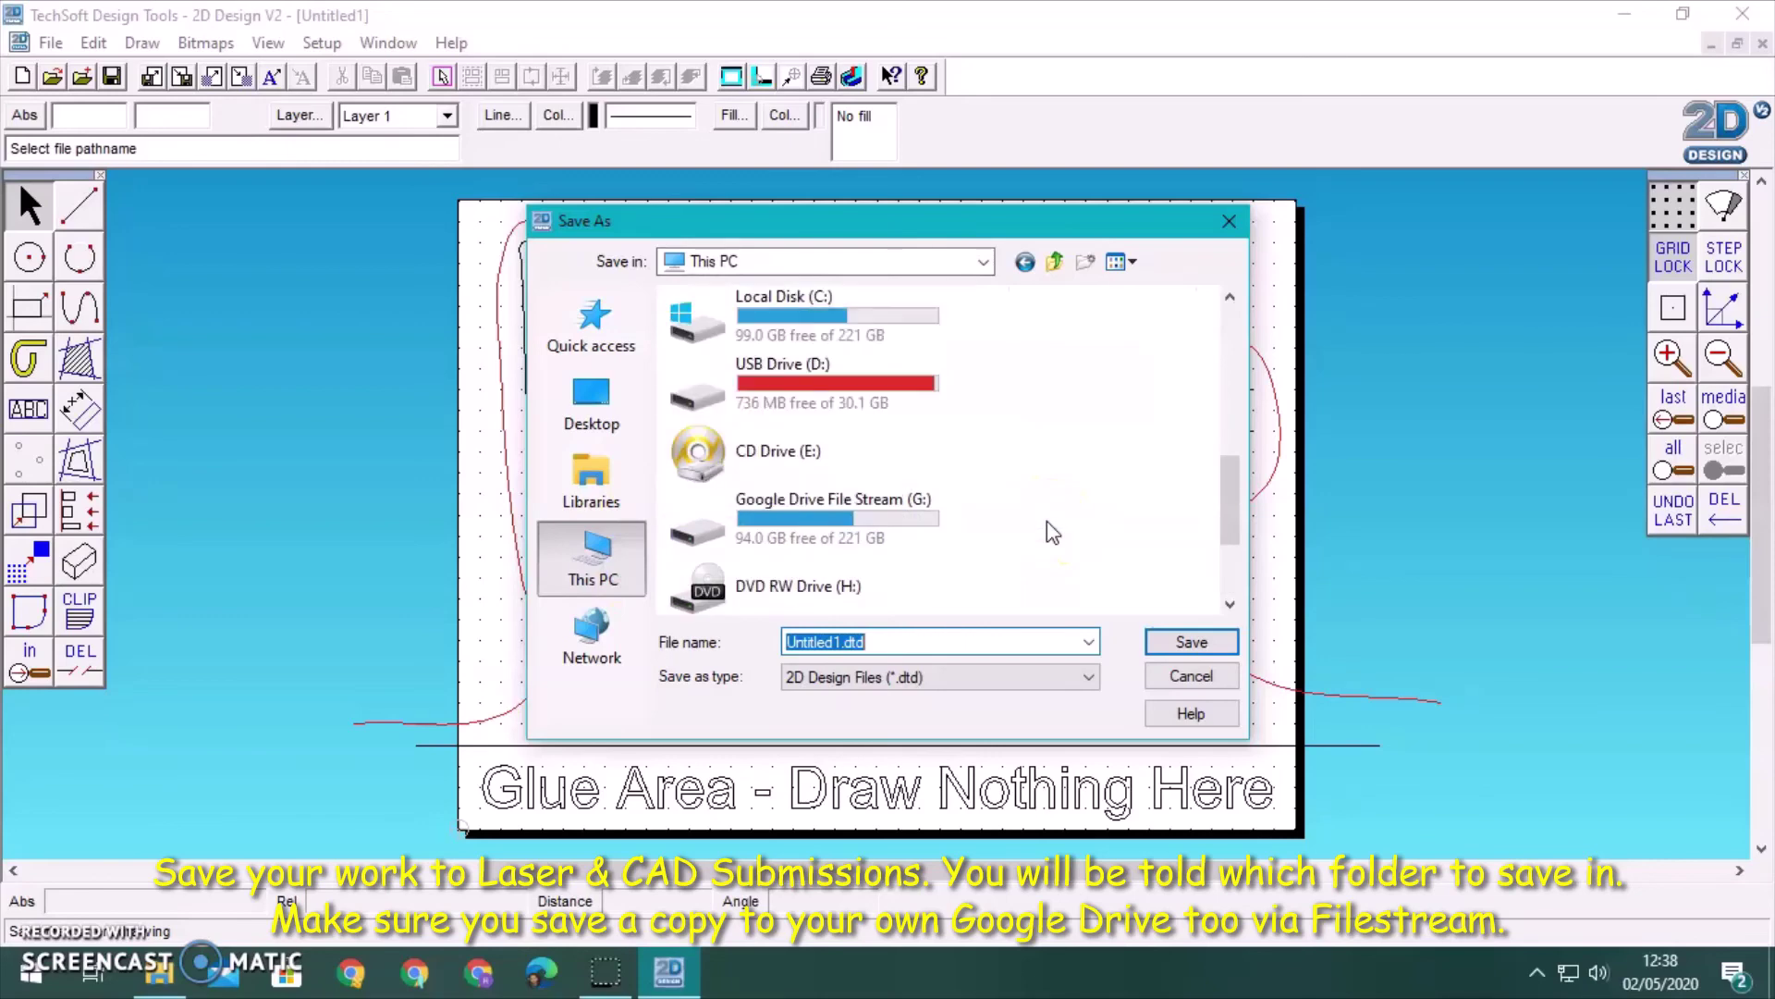
click(740, 527)
double_click(740, 527)
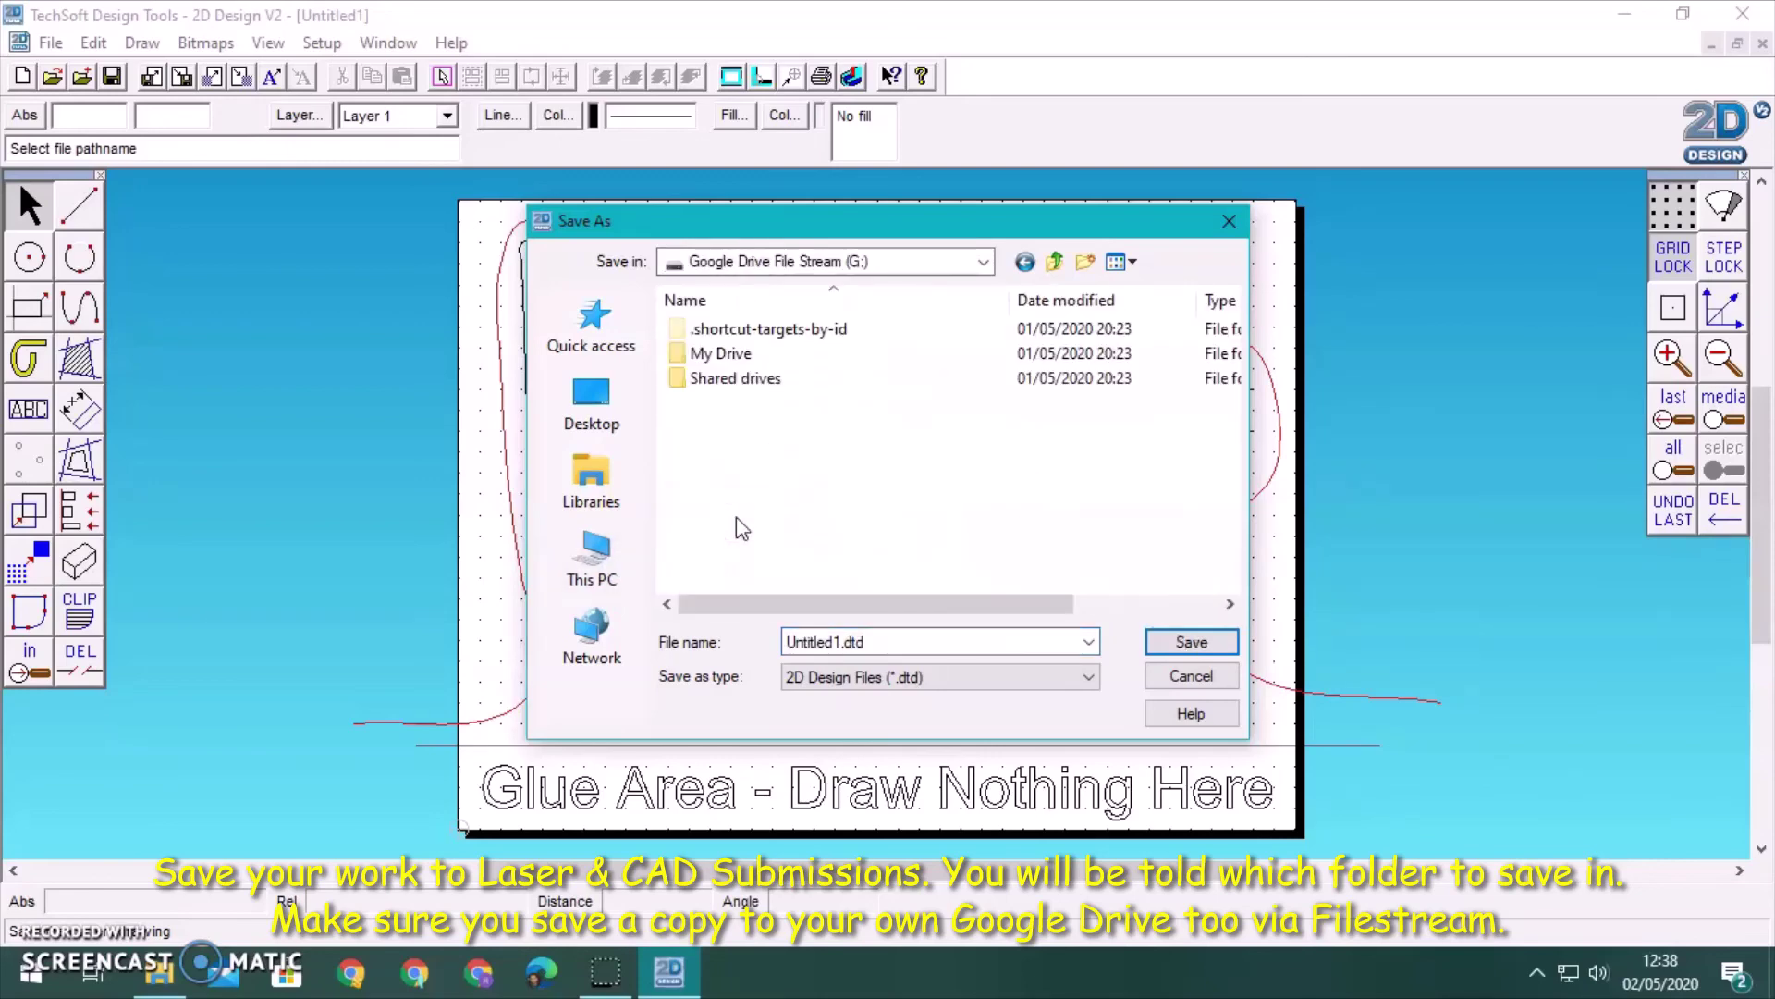
- Set the save location to the Year 7 folder in Shared drives, Student Laser & CAD Submissions, Design Technology
double_click(707, 381)
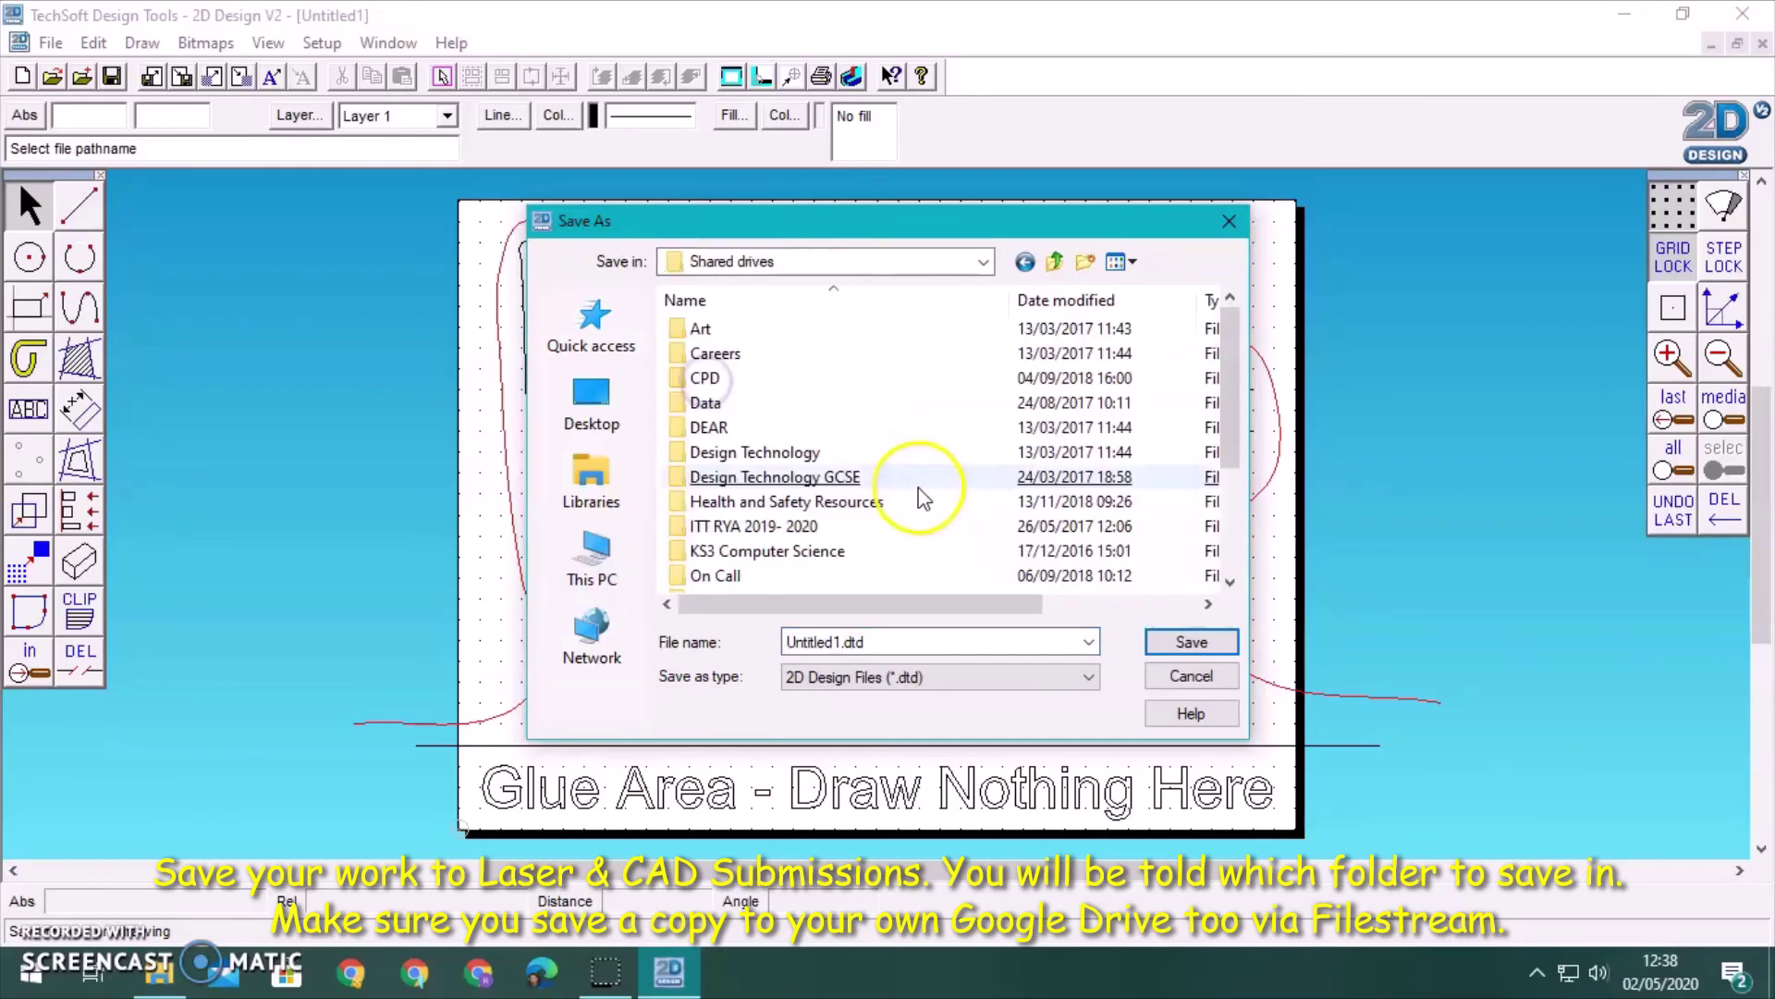
click(888, 479)
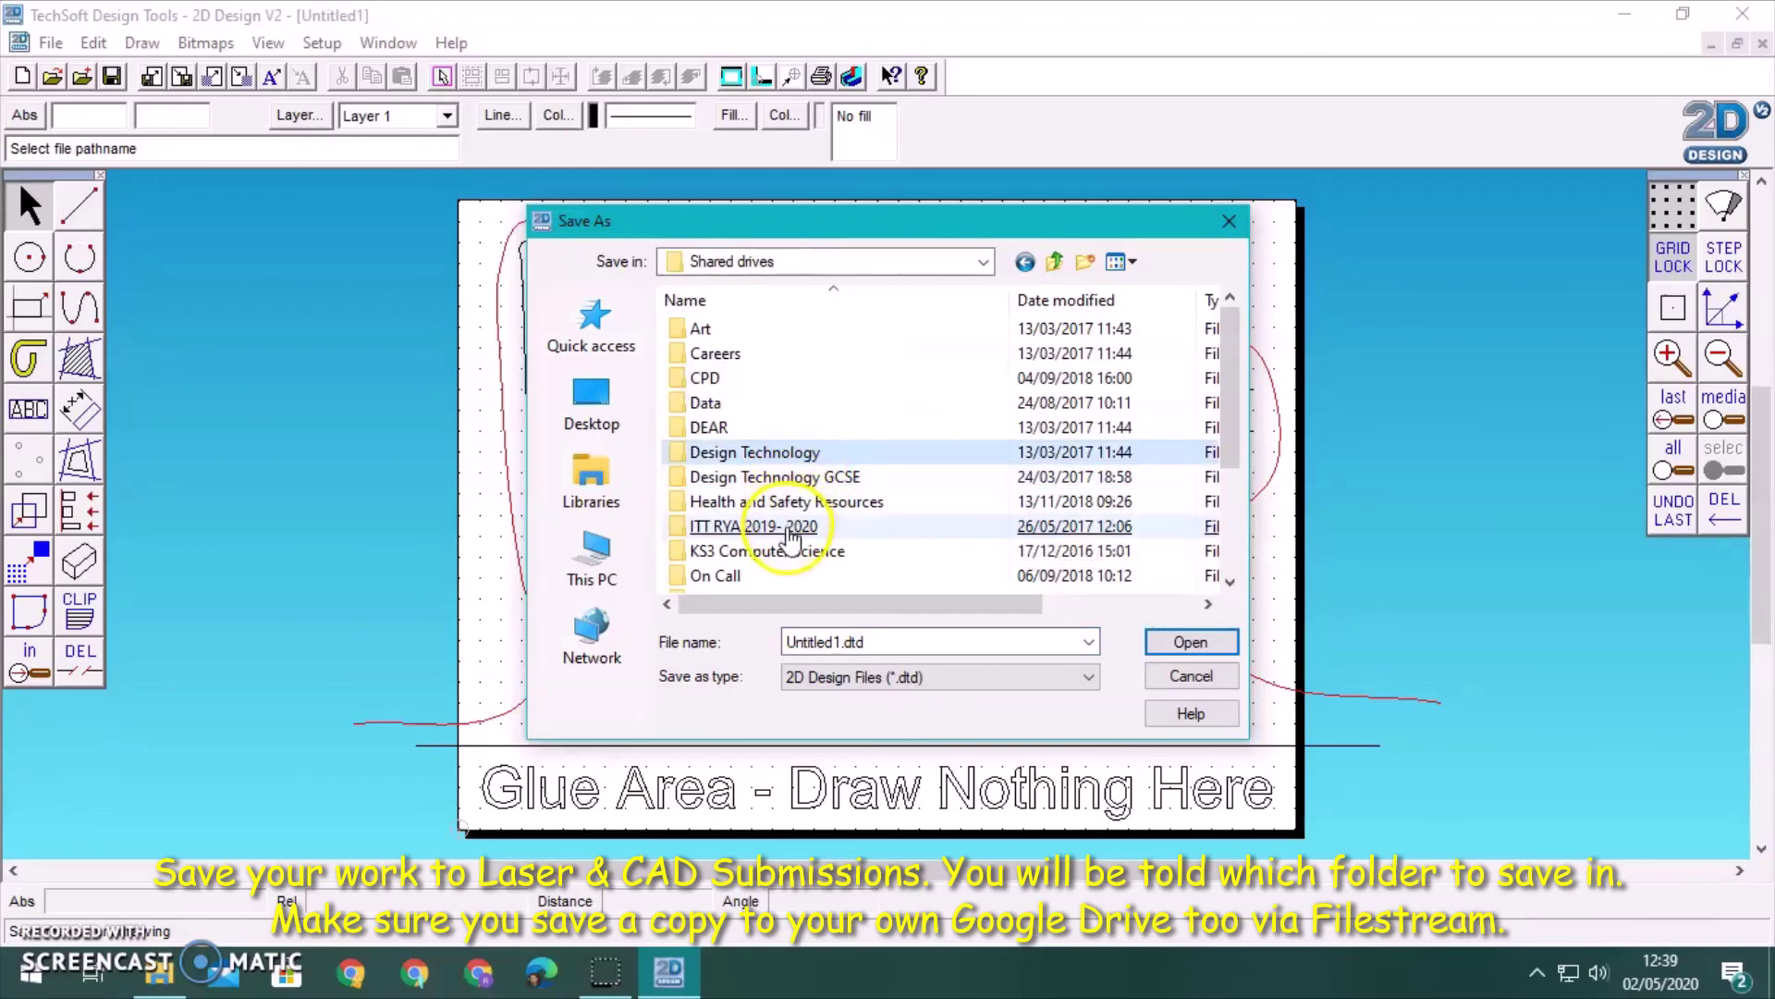
scroll(813, 518, down, 3)
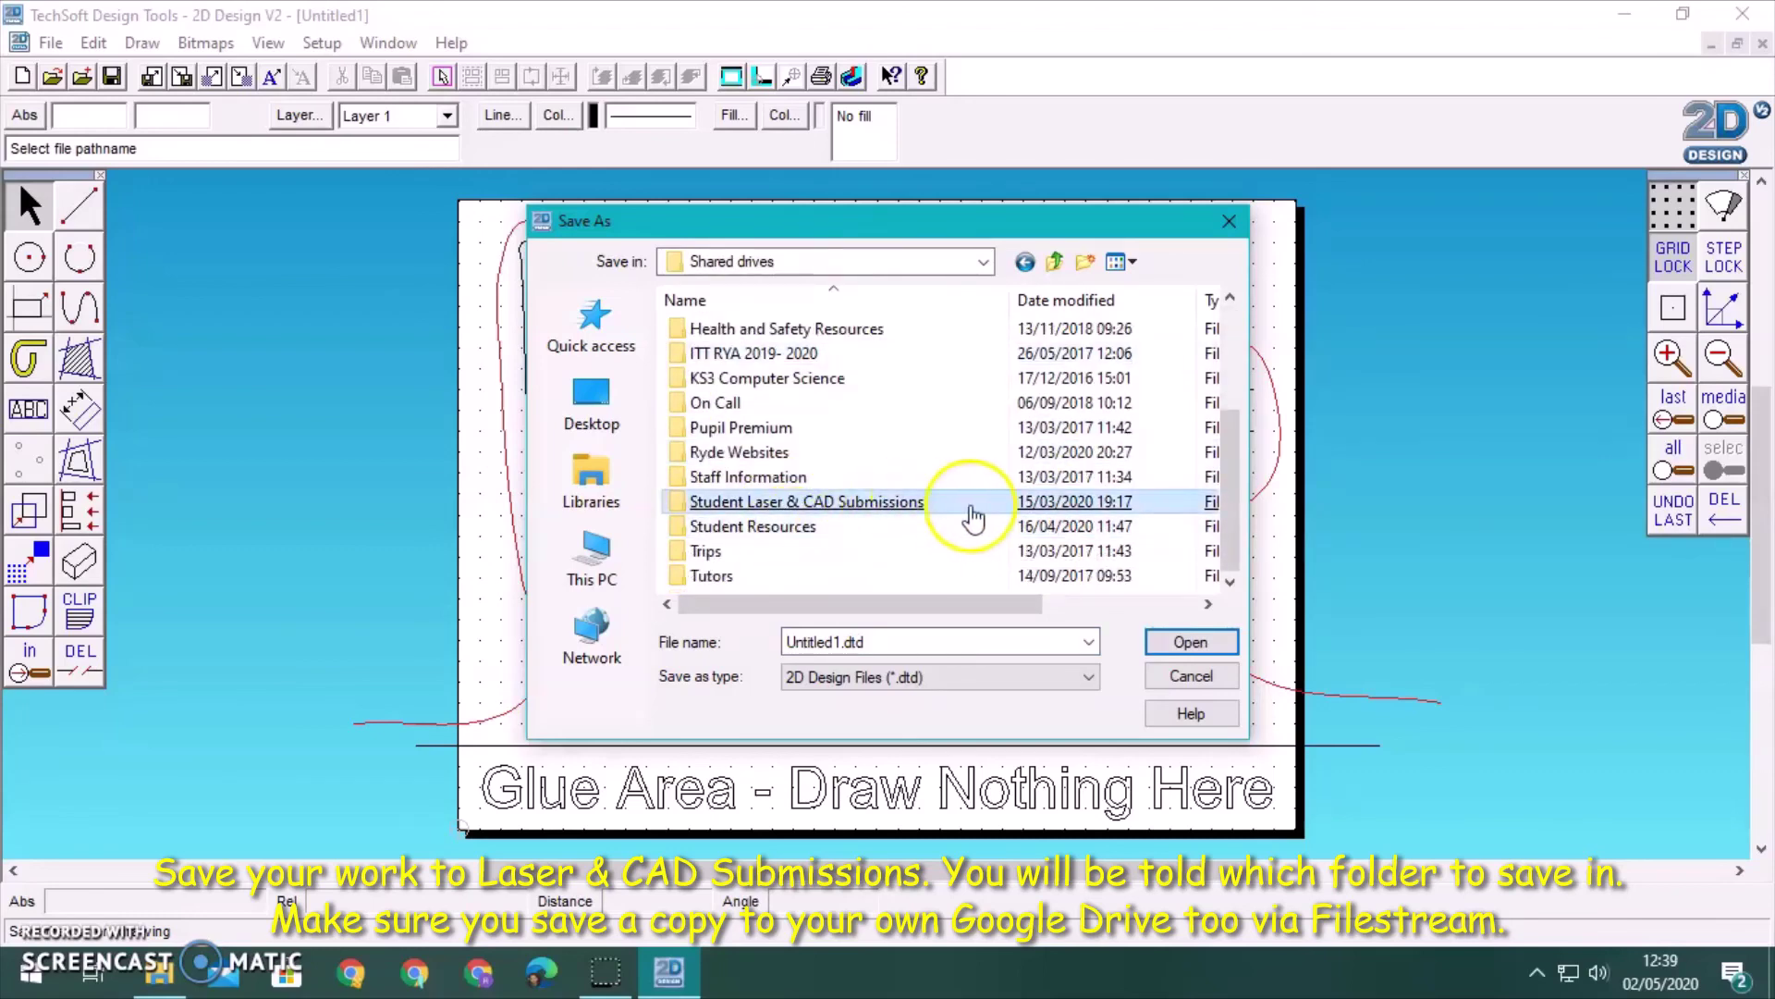
double_click(970, 505)
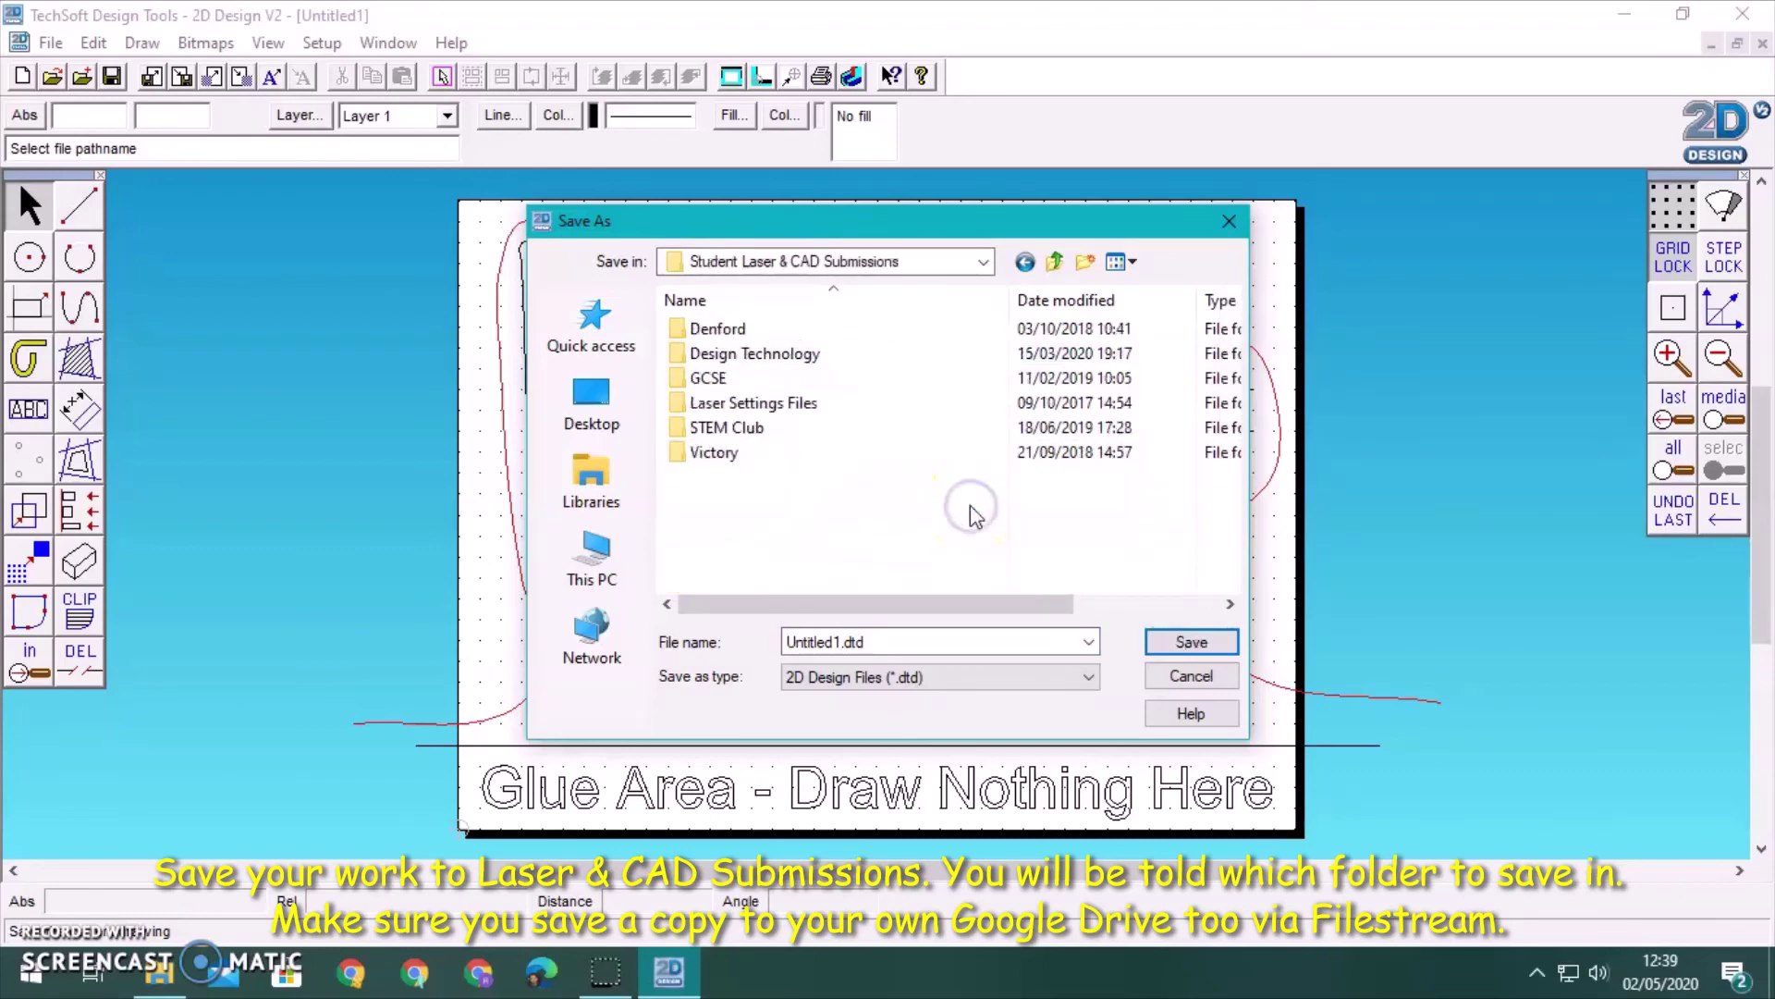
double_click(757, 355)
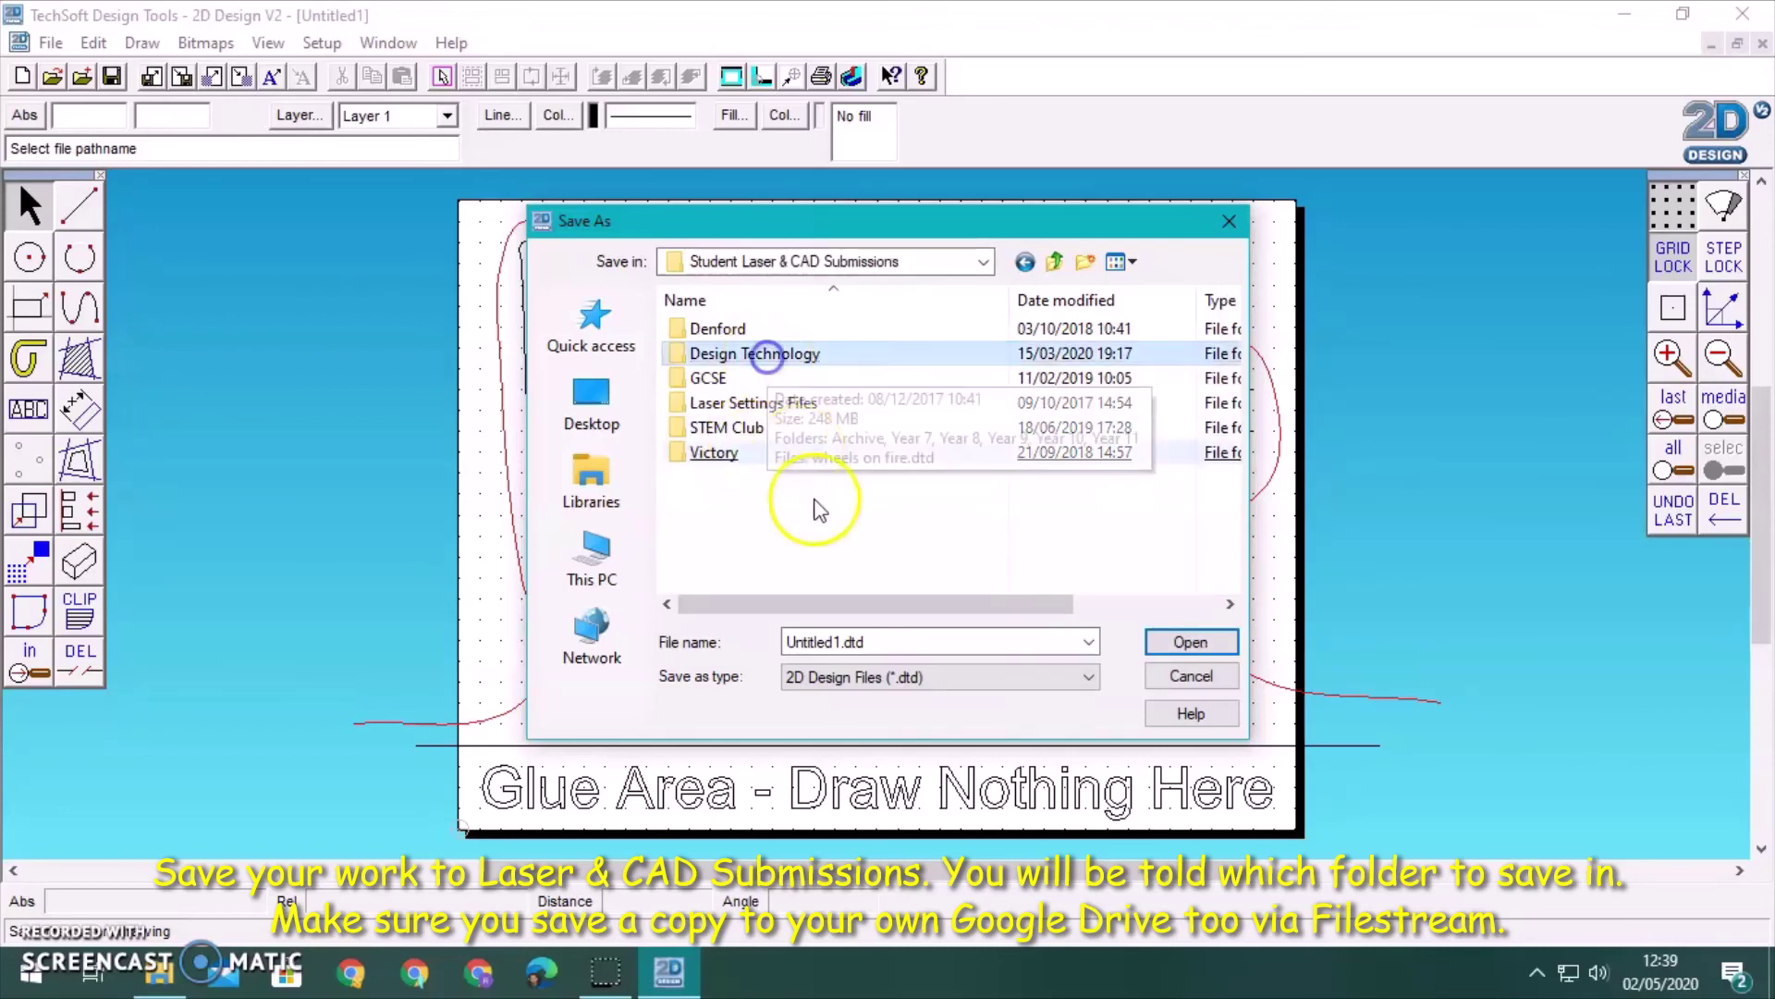
double_click(716, 353)
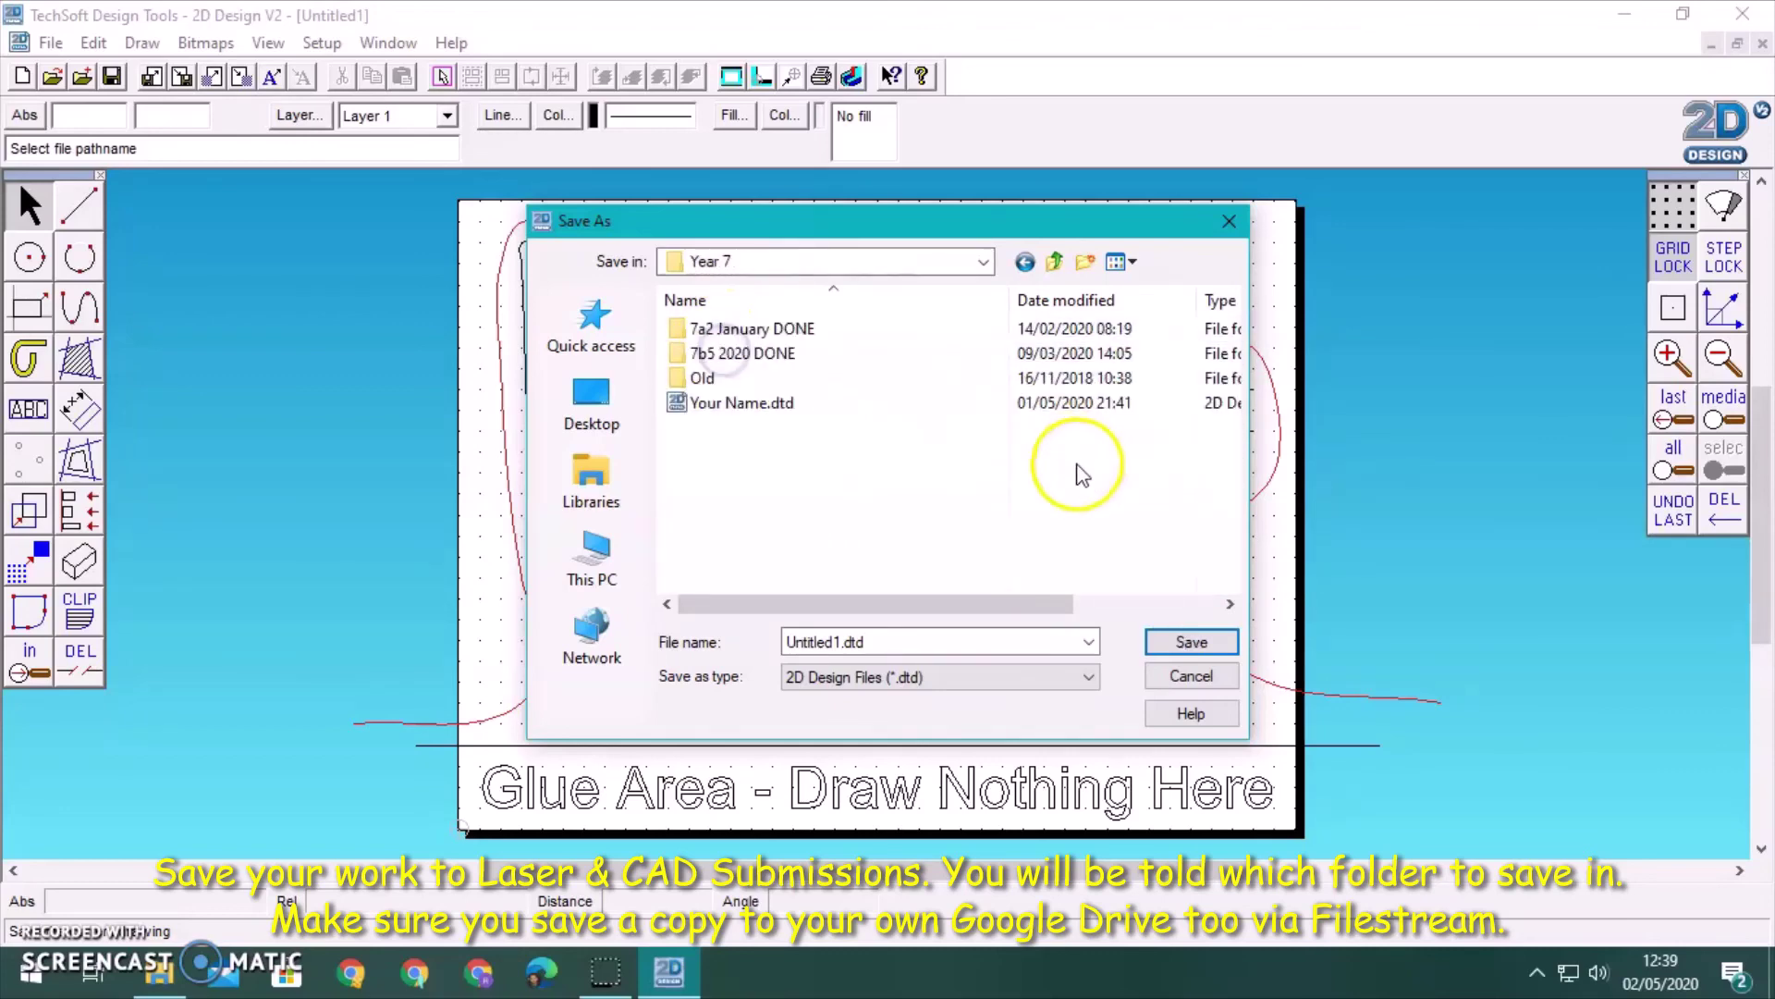
- Save the drawing as Your Name.dtd in the Year 7 folder, overwriting the existing file
click(751, 404)
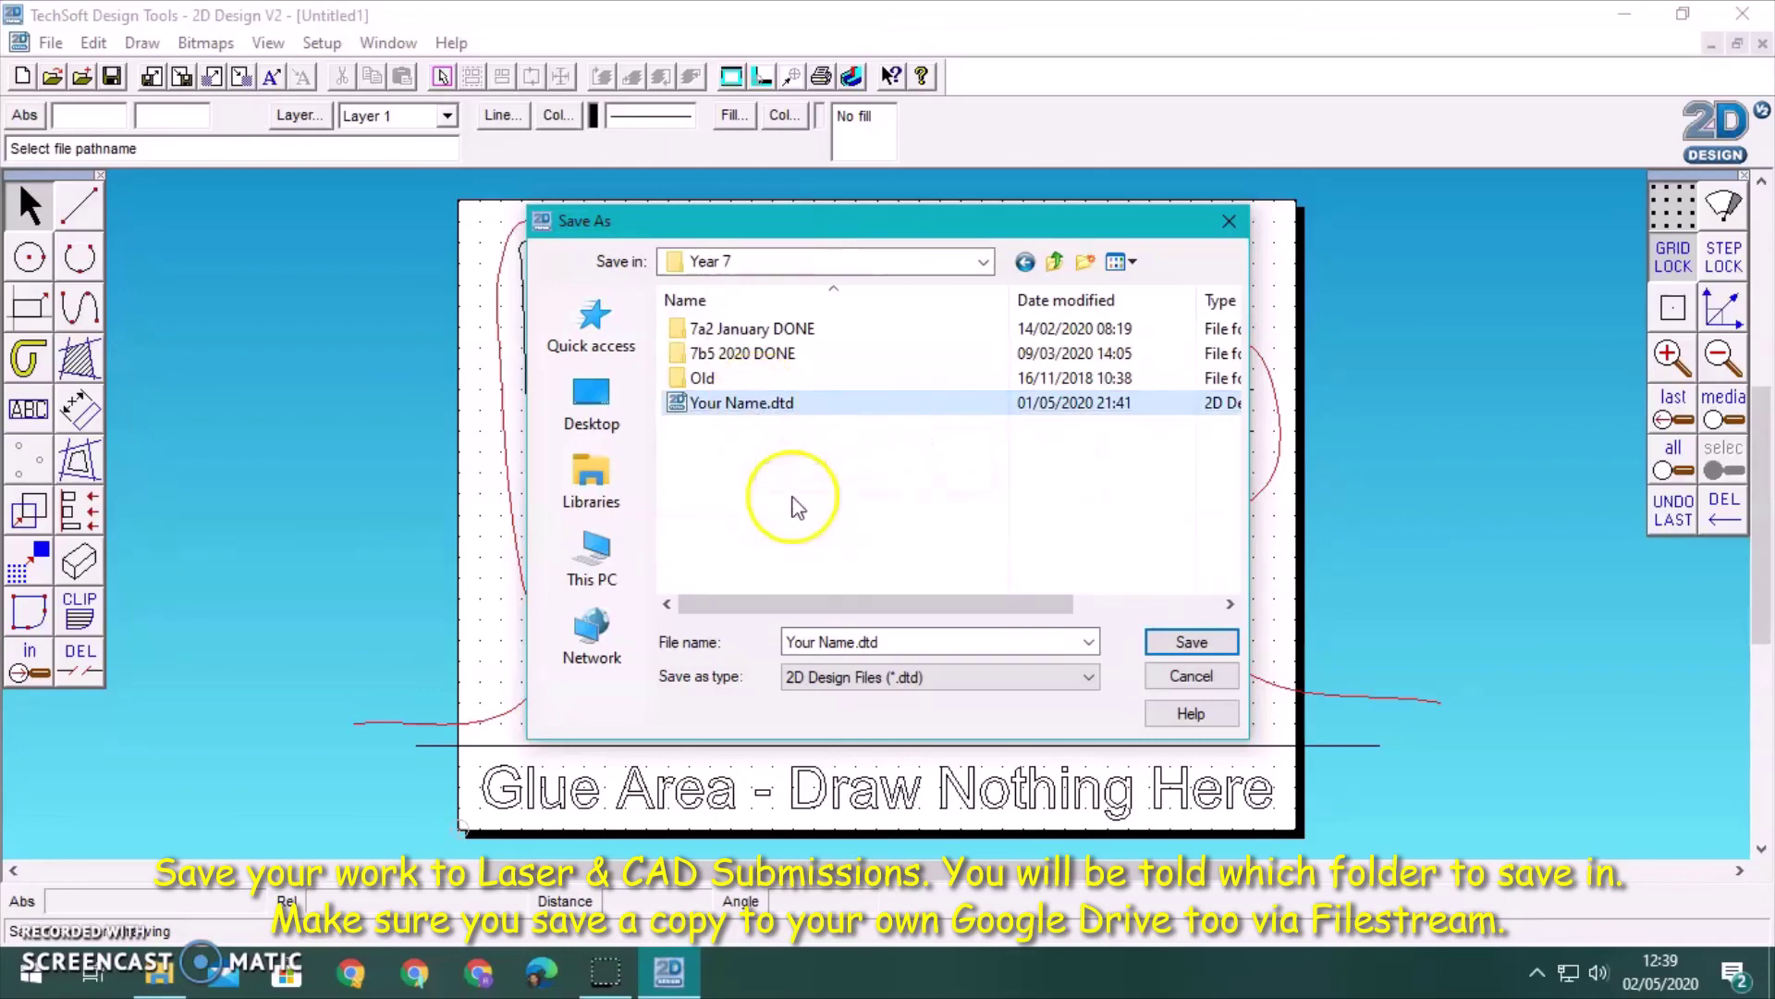
double_click(713, 404)
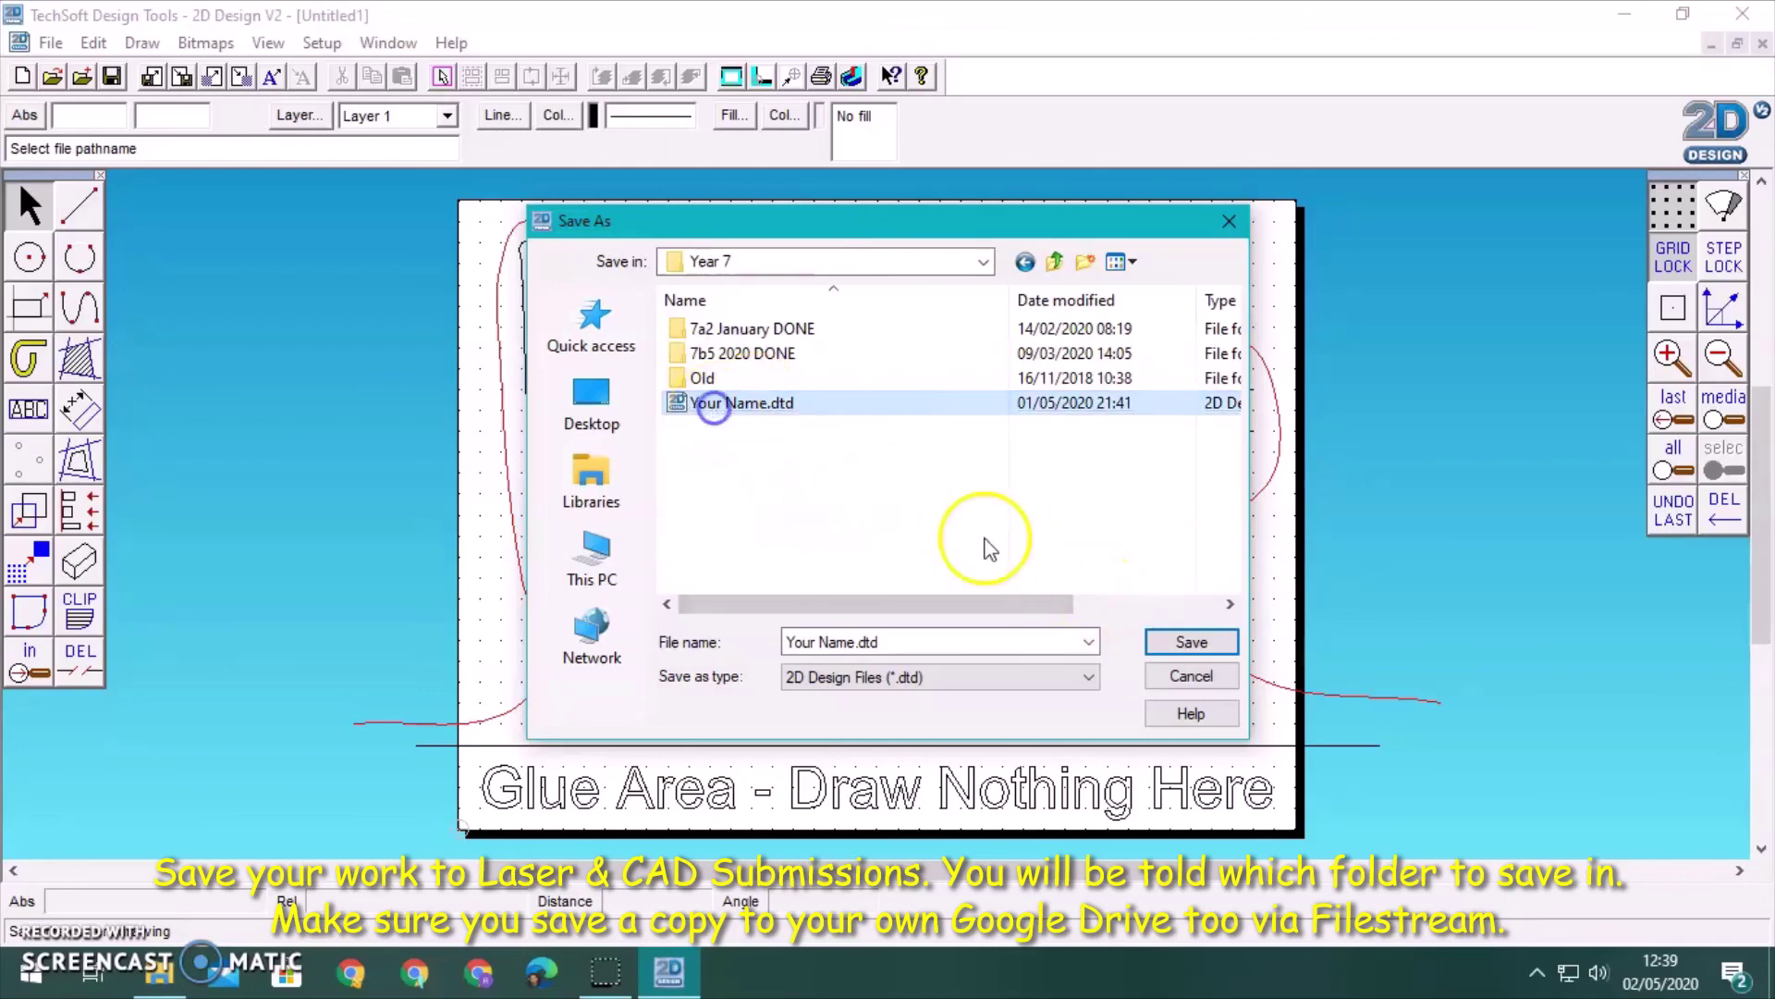
click(964, 494)
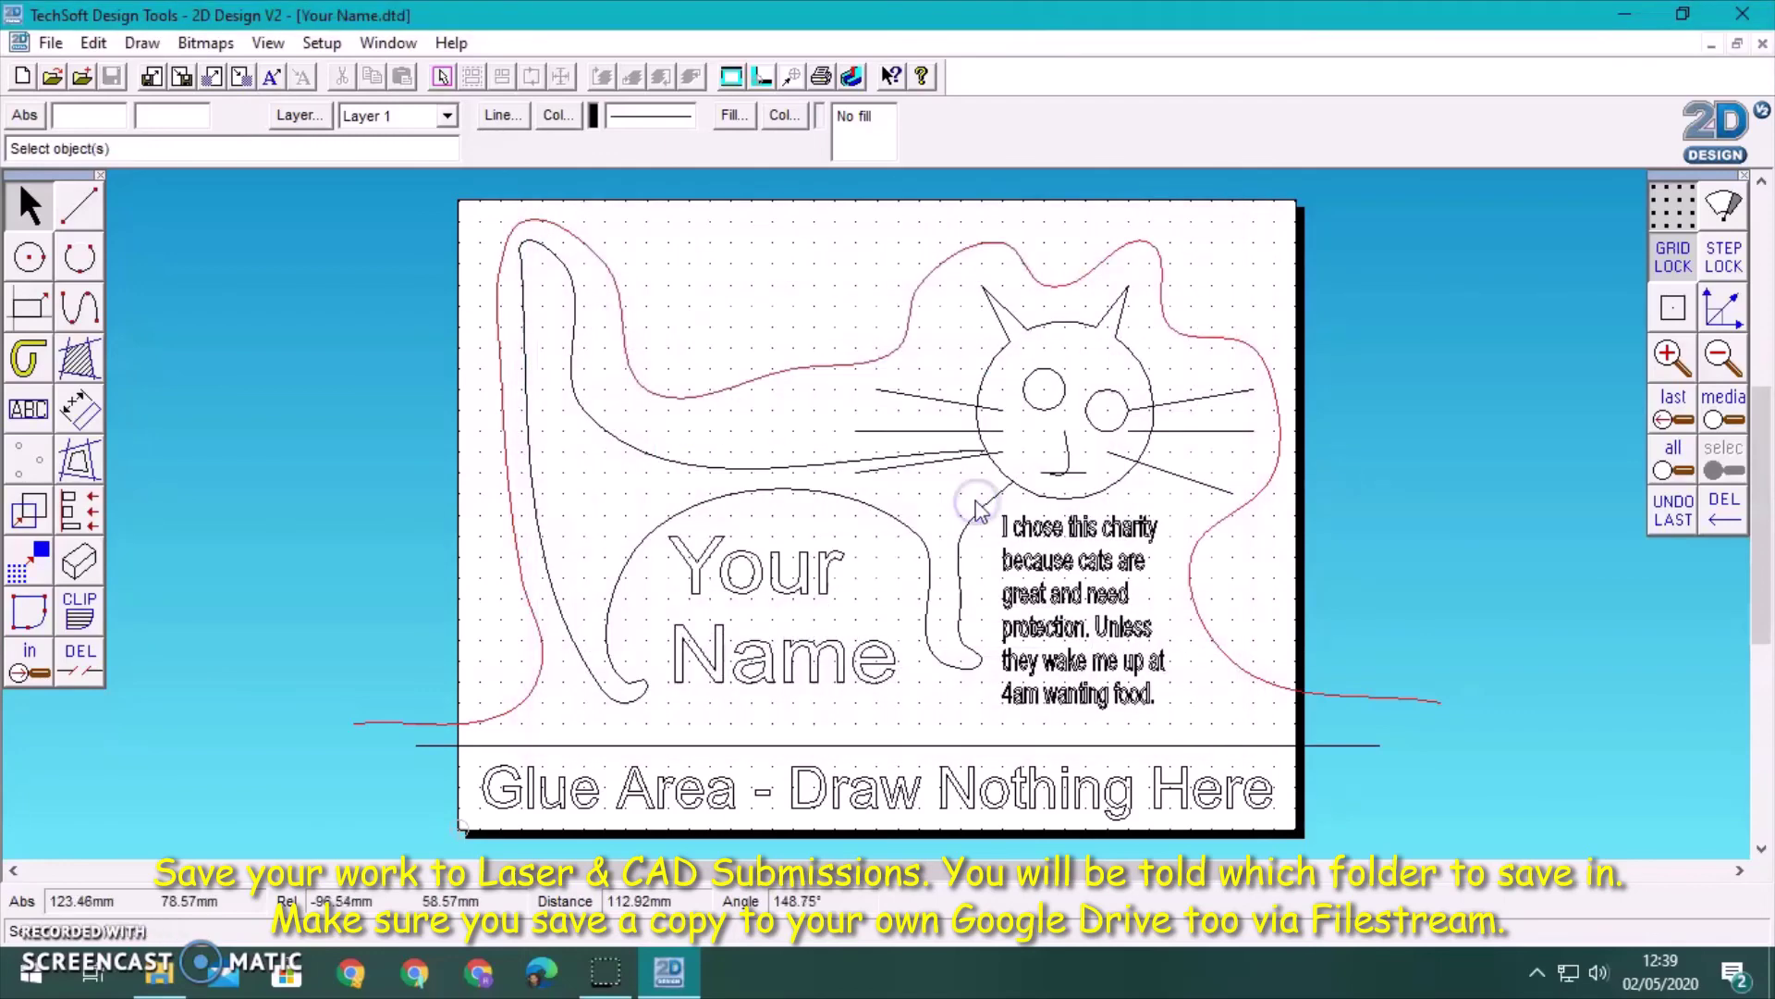